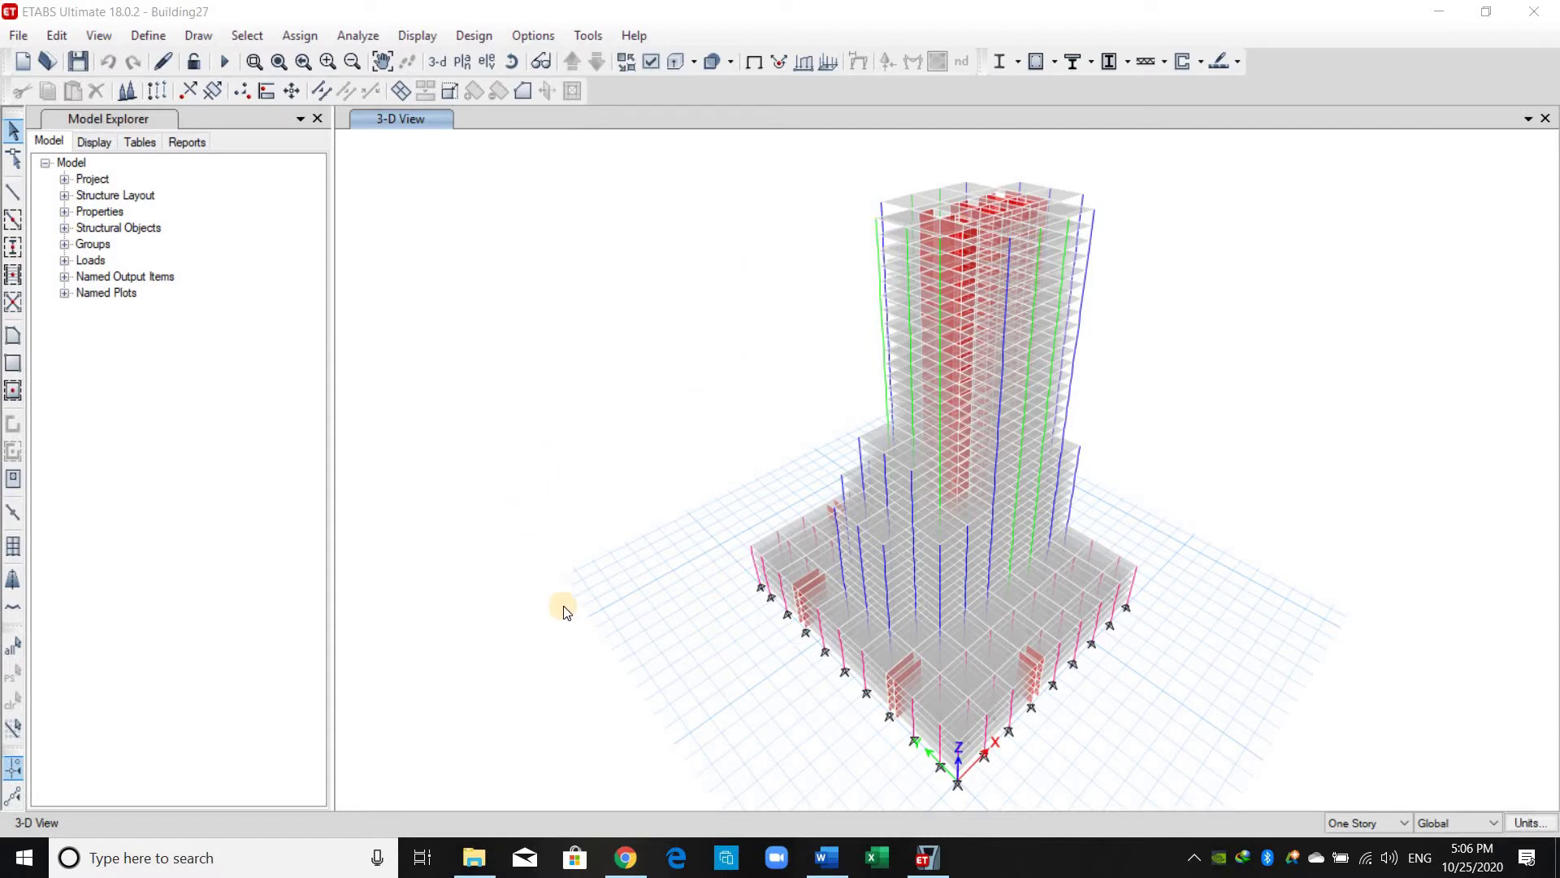
# Switch to the Word report and examine the Figure 2 floor plans for stories 1 to 5 through 20 to 34.
pyautogui.click(829, 858)
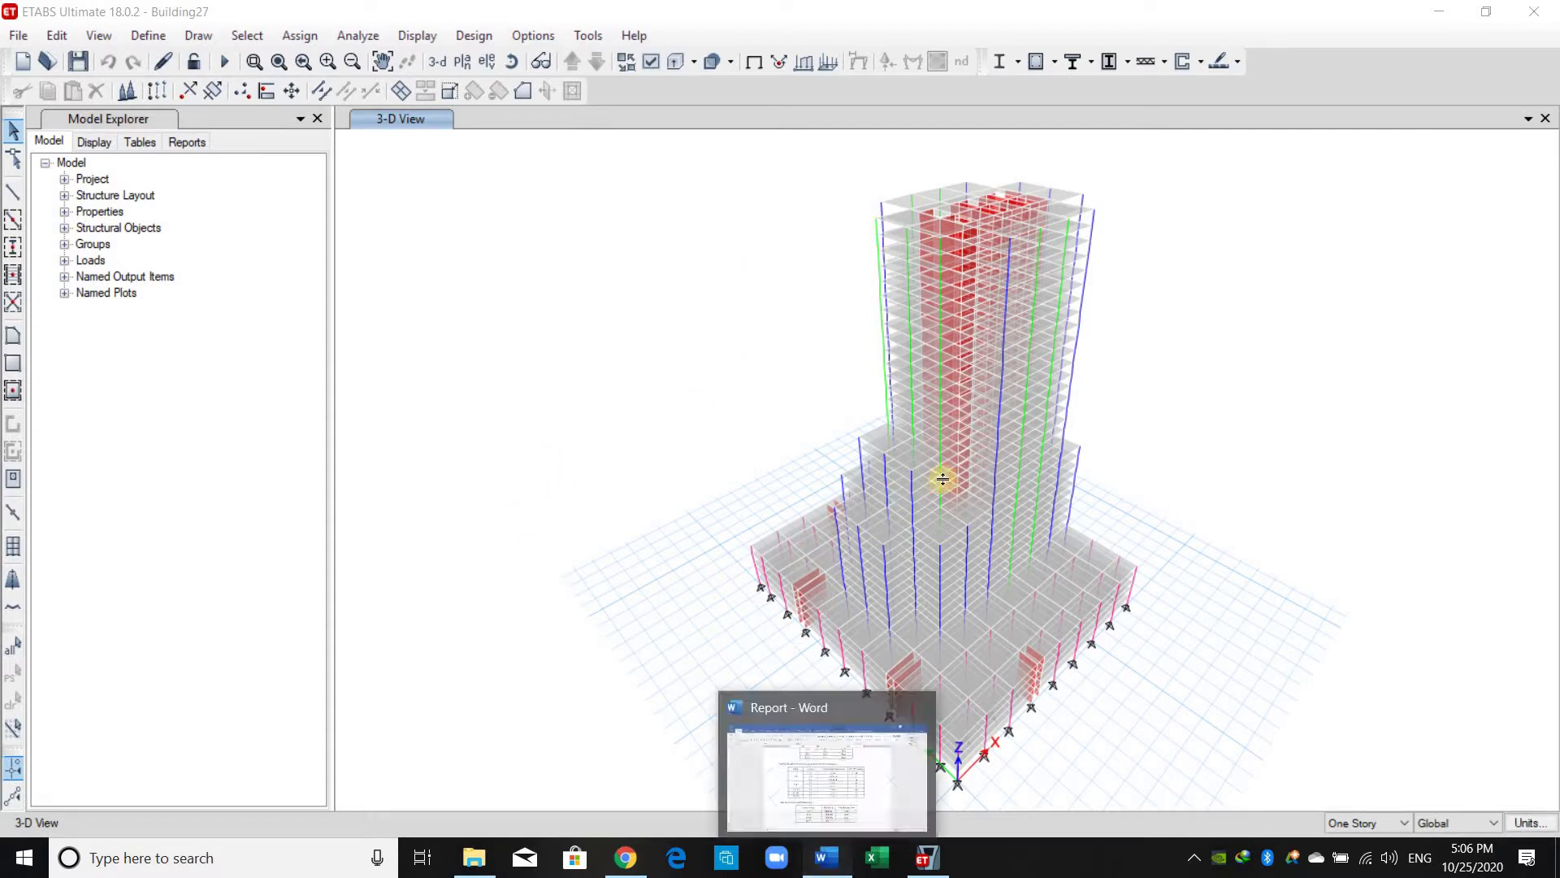
pyautogui.scroll(20, 996, 490)
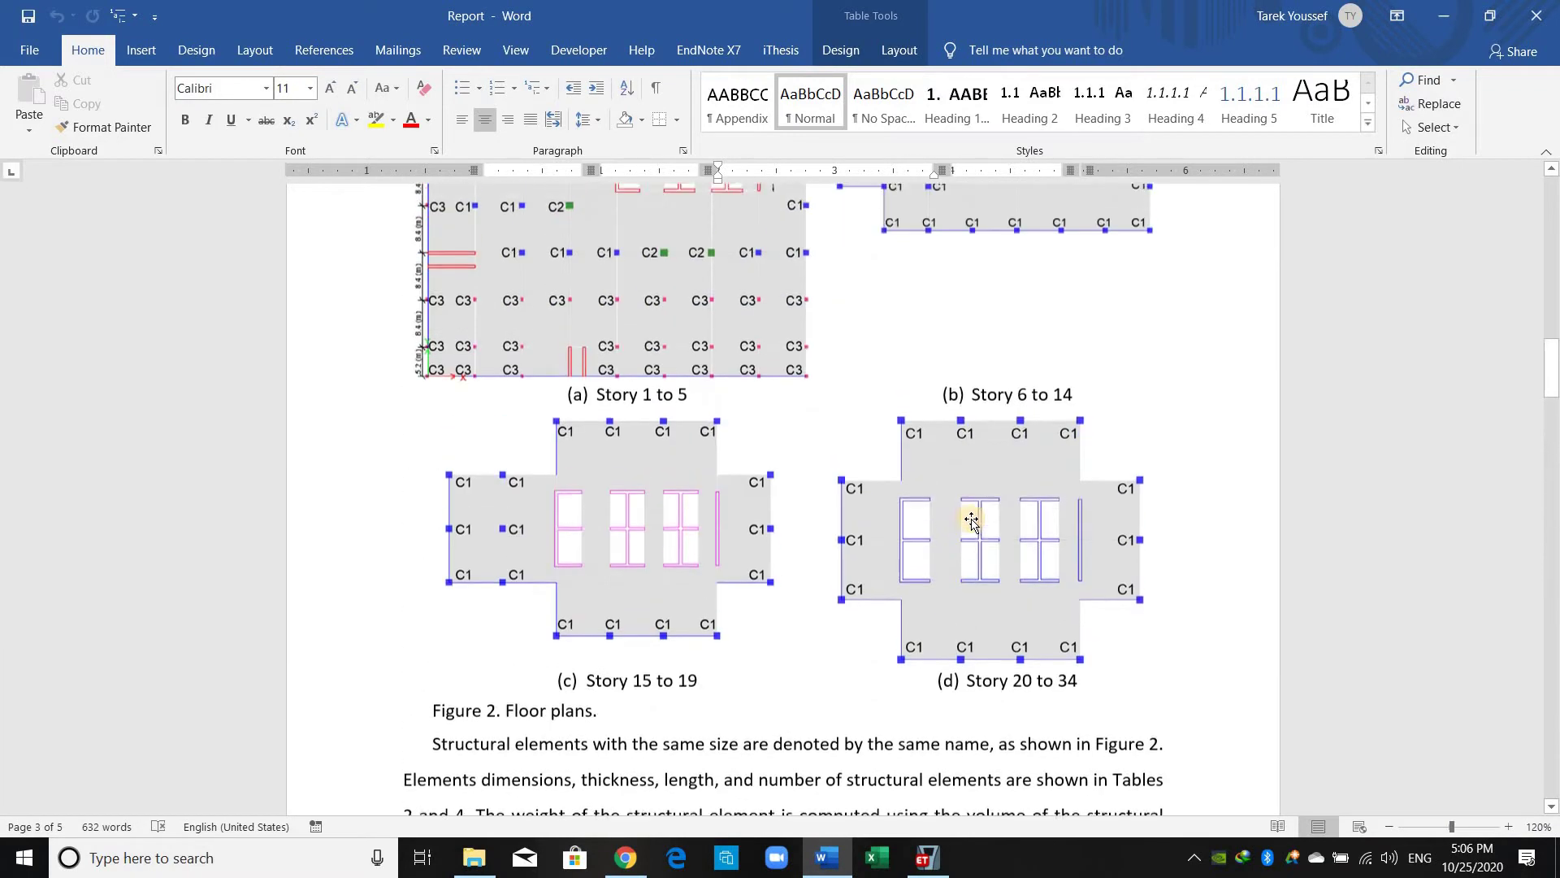
pyautogui.scroll(-1, 639, 521)
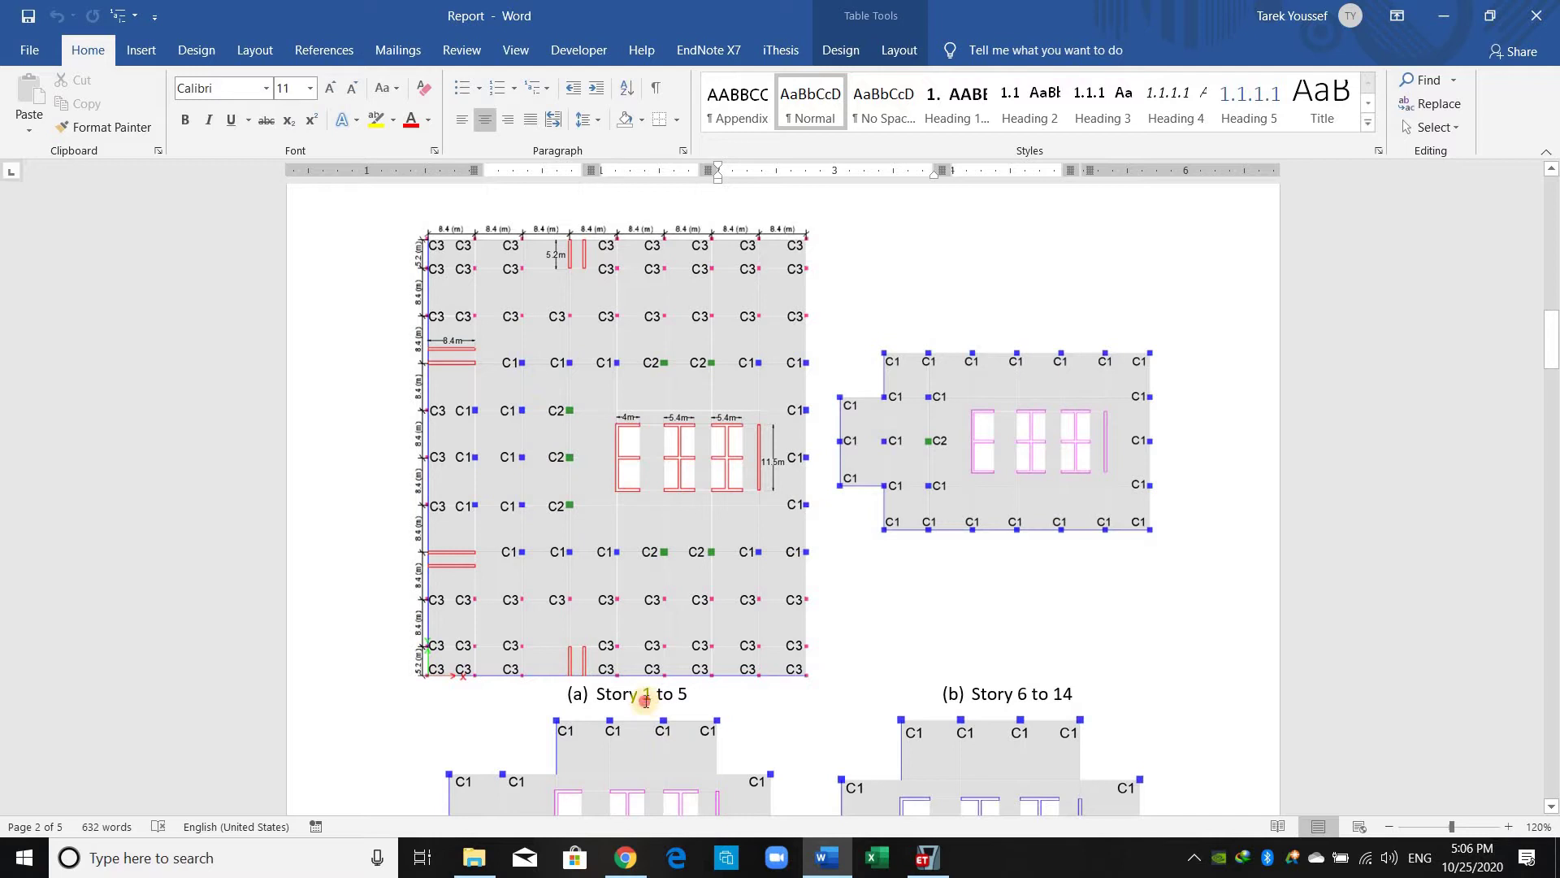
pyautogui.moveTo(643, 697); pyautogui.dragTo(689, 699)
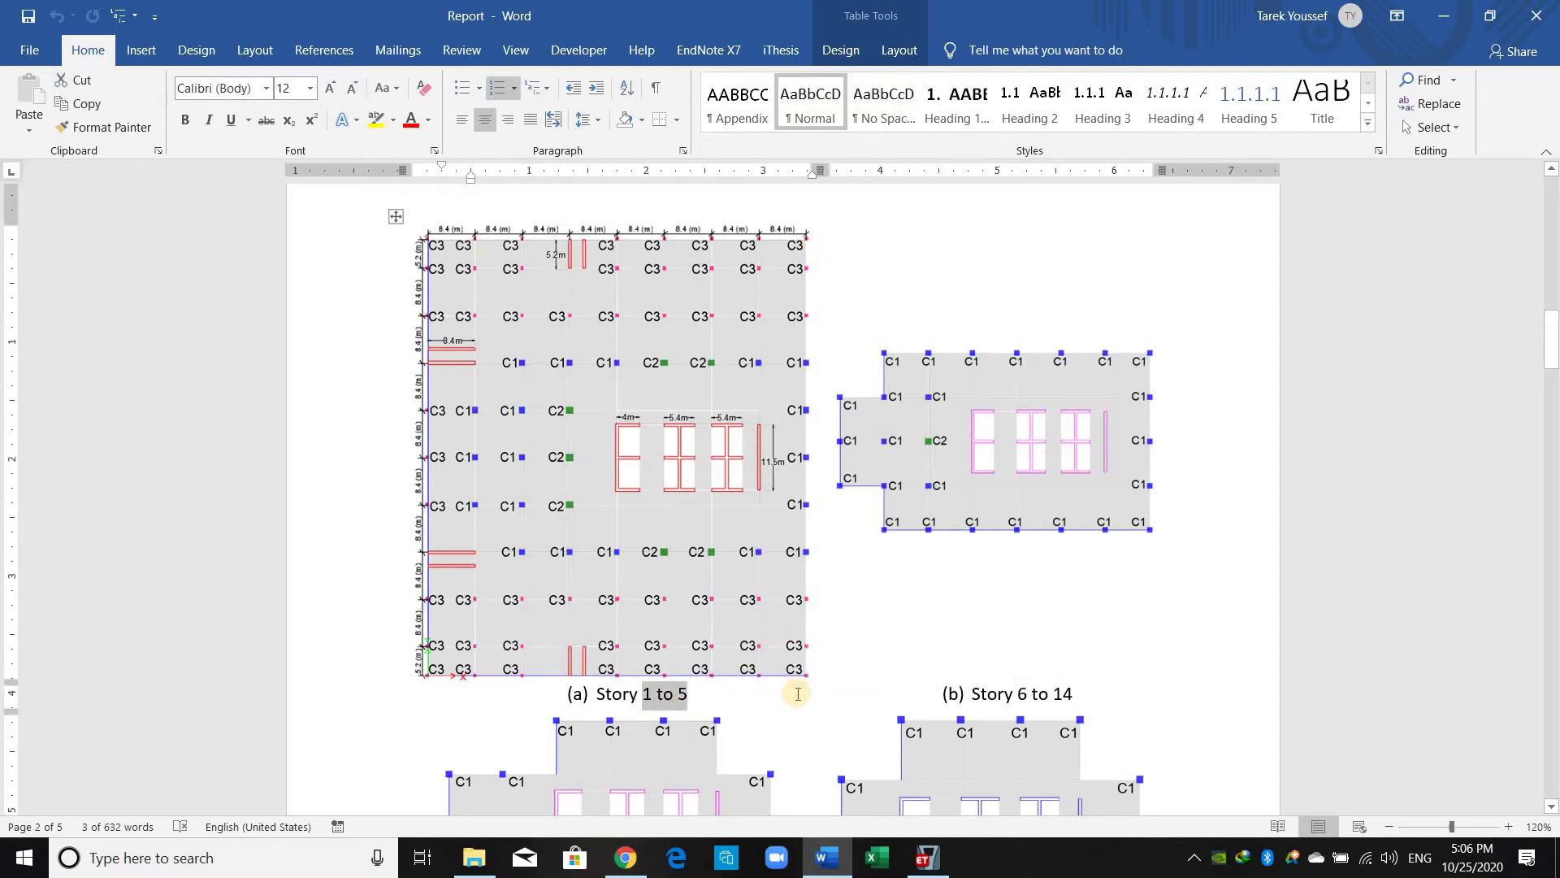
pyautogui.press('Right')
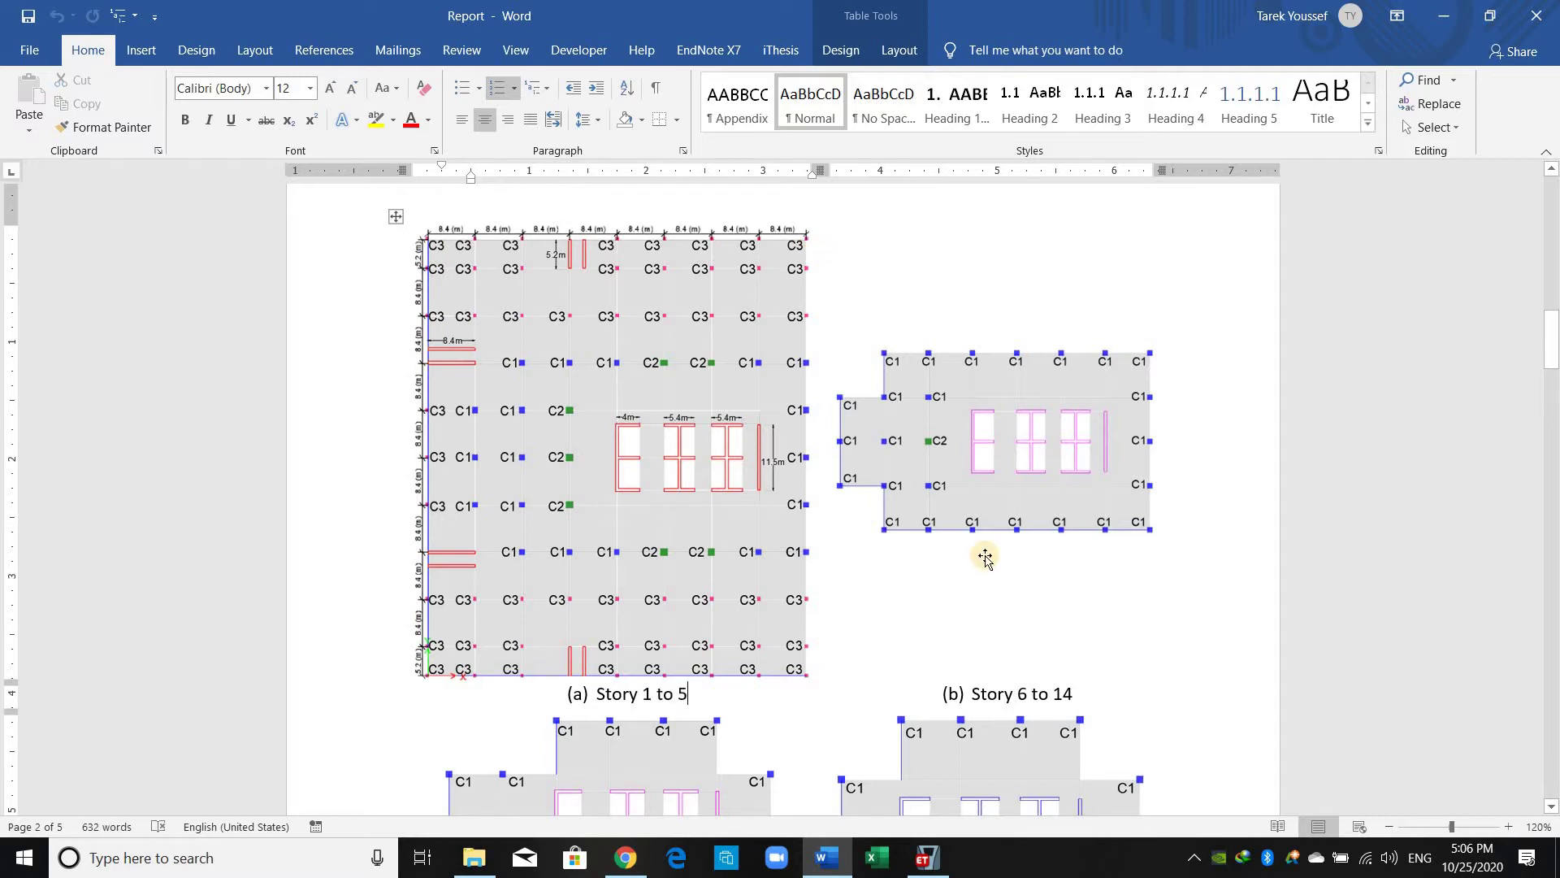
pyautogui.scroll(-4, 707, 735)
pyautogui.moveTo(589, 749); pyautogui.dragTo(698, 749)
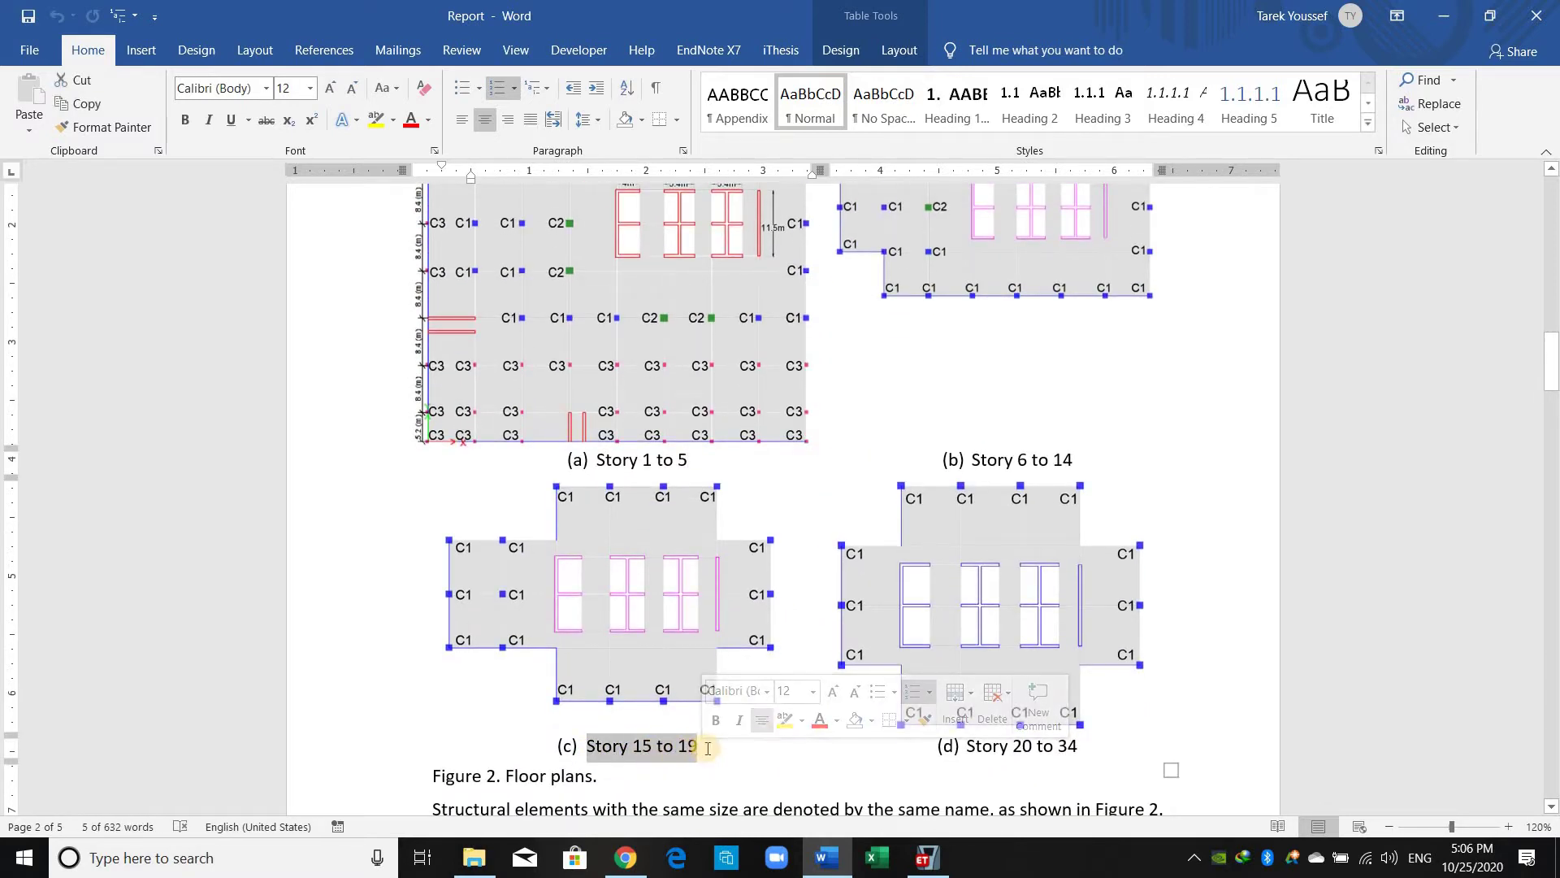
pyautogui.press('Right')
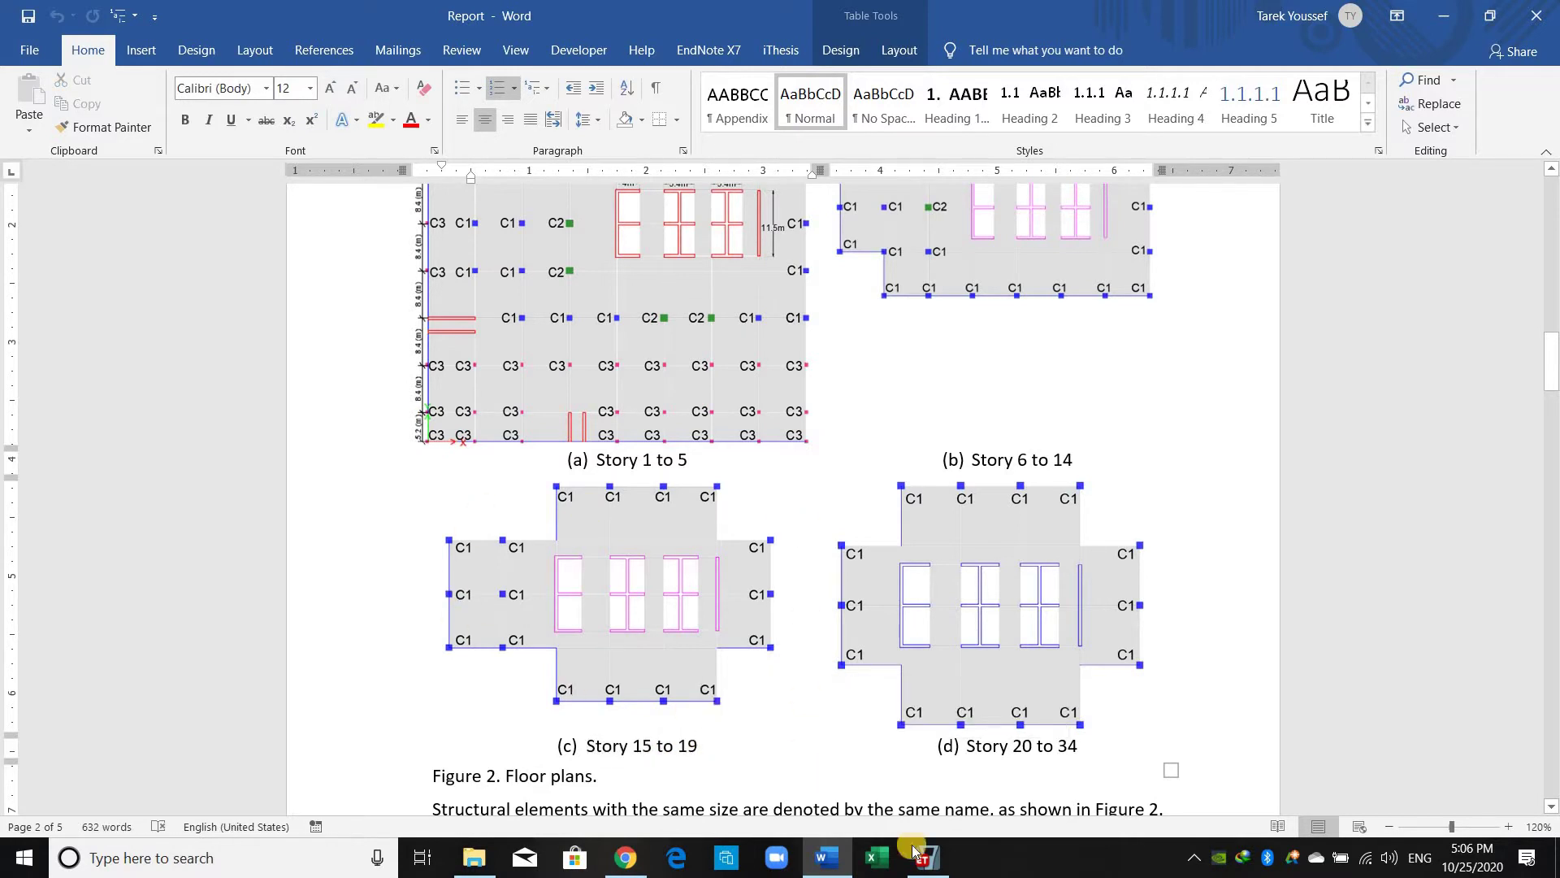
# Switch to ETABS and review the C2 frame section's material and dimensions, leaving the definition unmodified.
pyautogui.hotkey('alt', 'Tab')
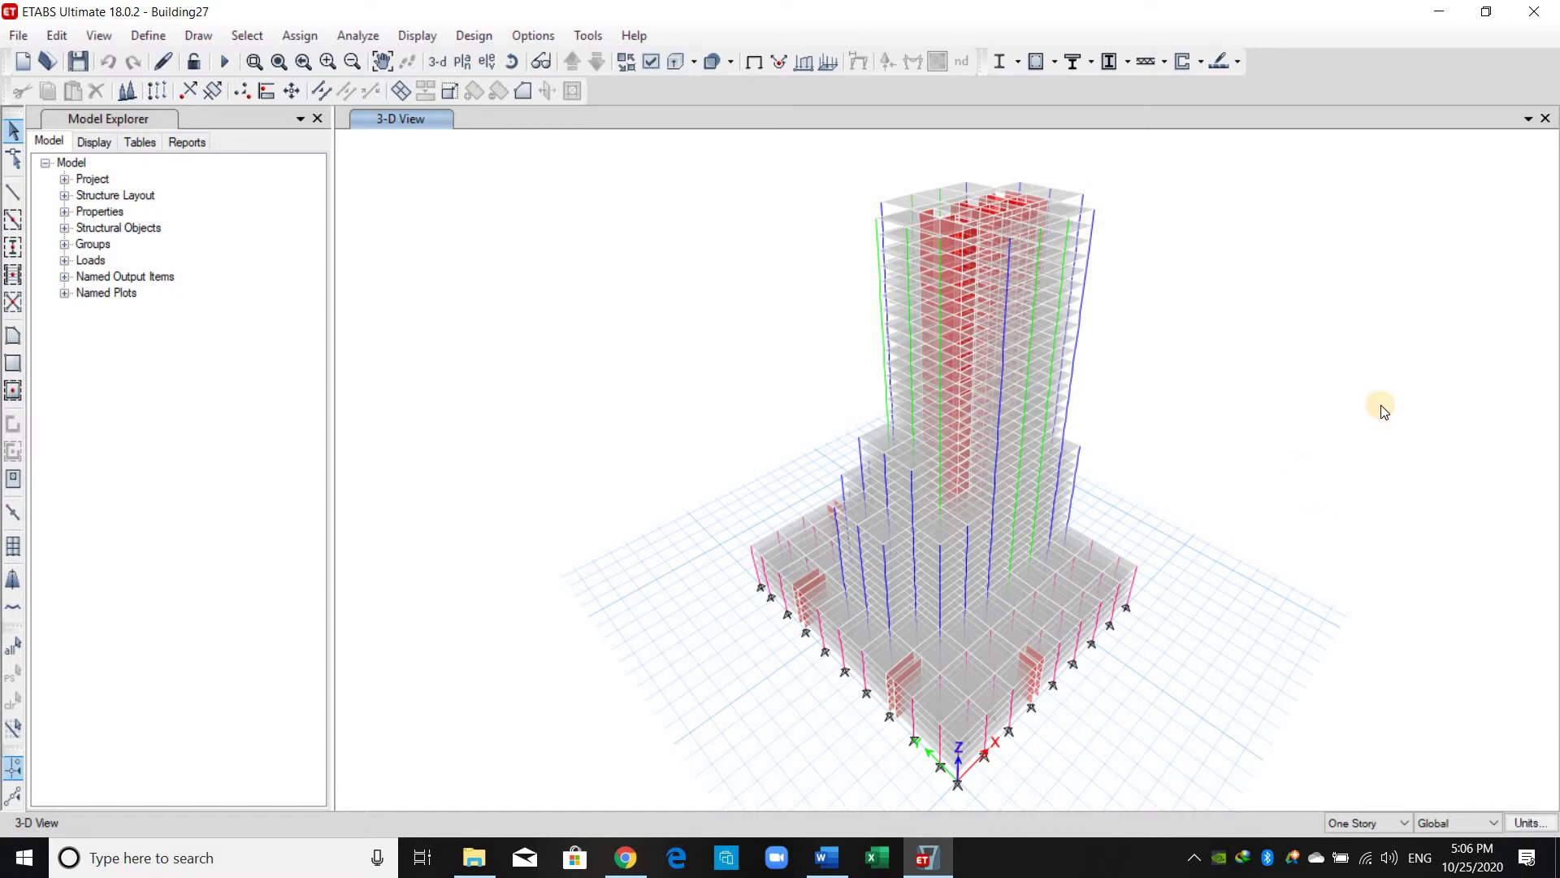
pyautogui.click(153, 36)
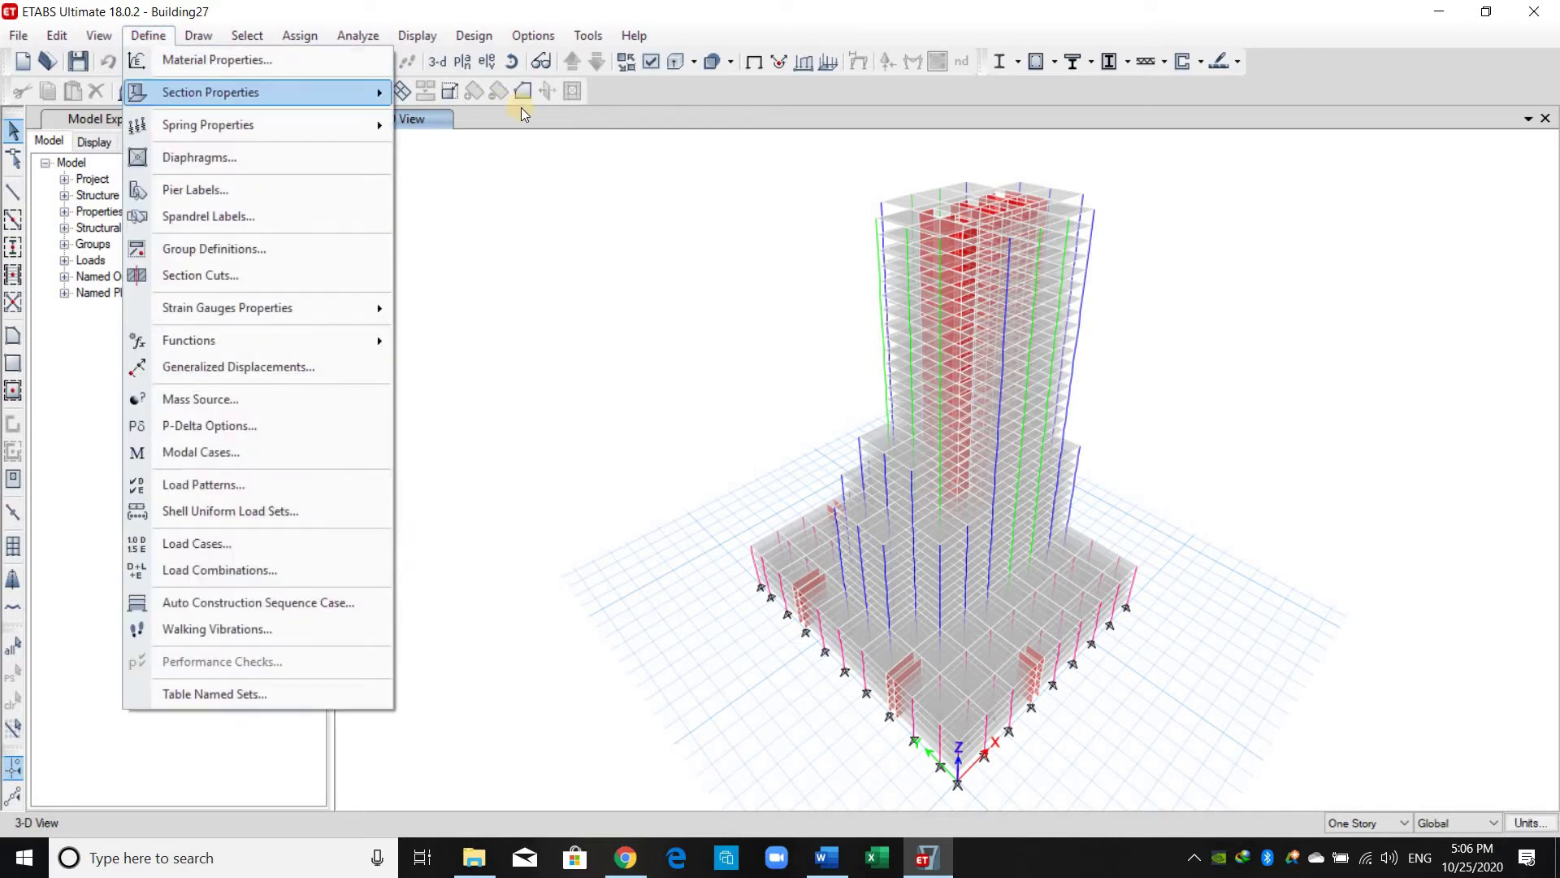
pyautogui.click(784, 168)
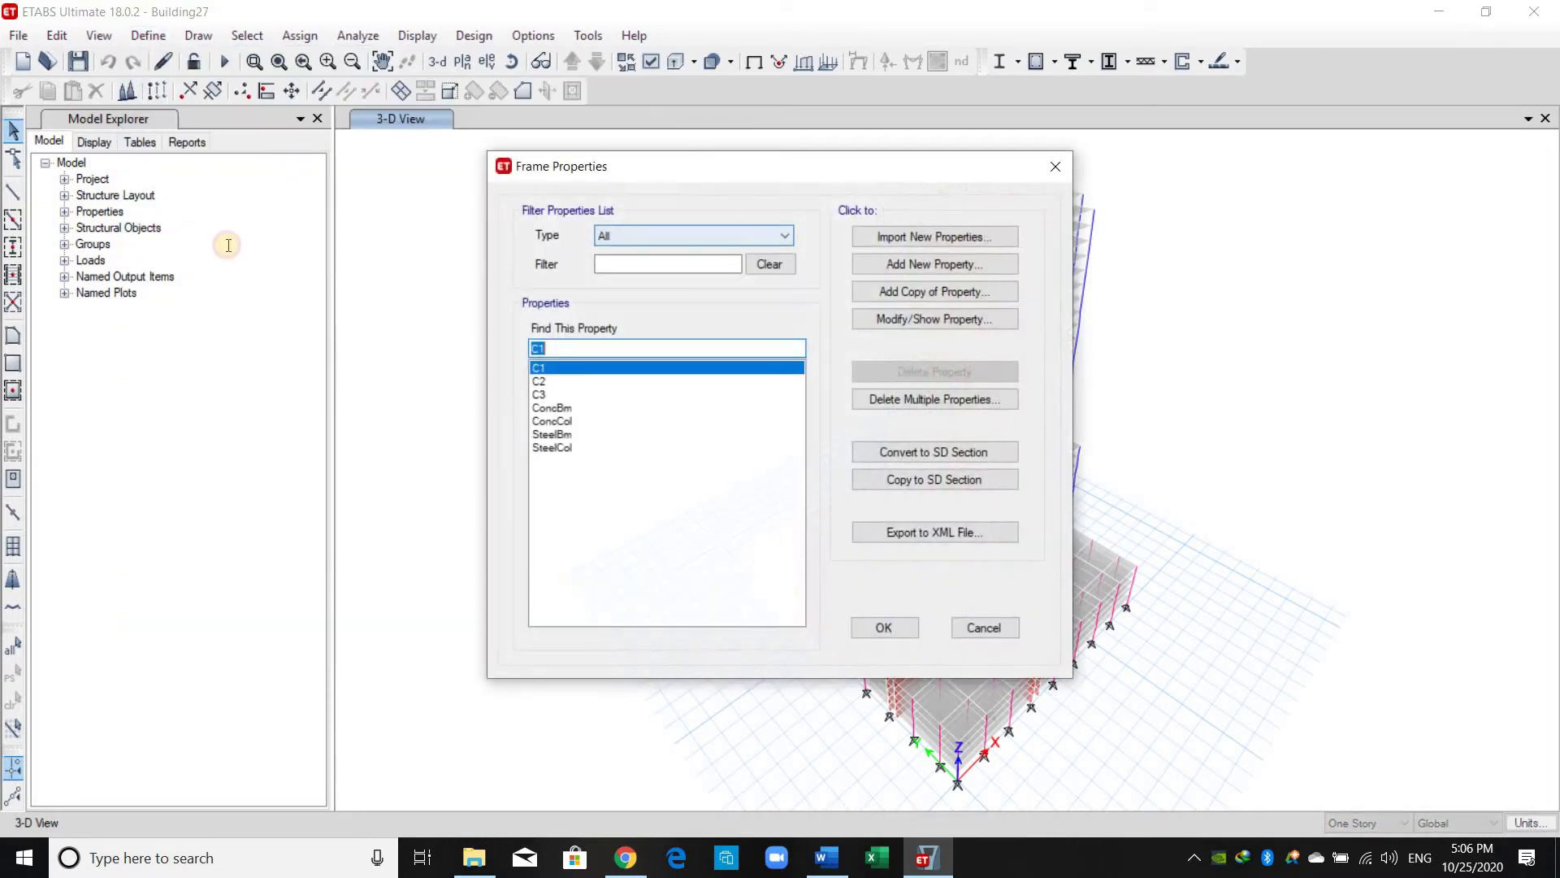
pyautogui.moveTo(783, 167); pyautogui.dragTo(294, 151)
pyautogui.click(54, 365)
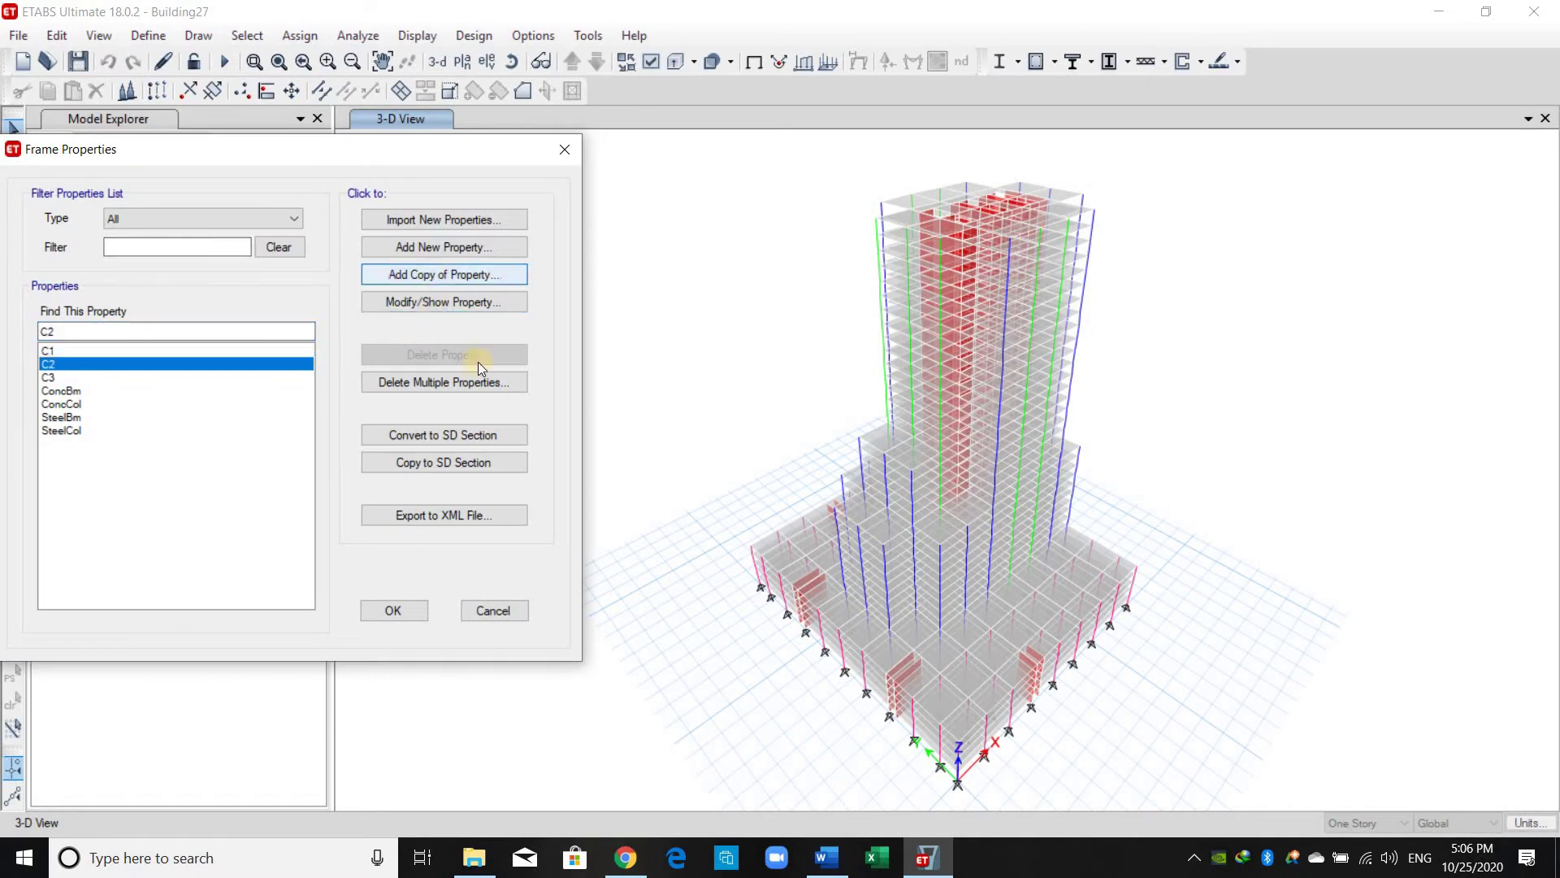
pyautogui.click(431, 301)
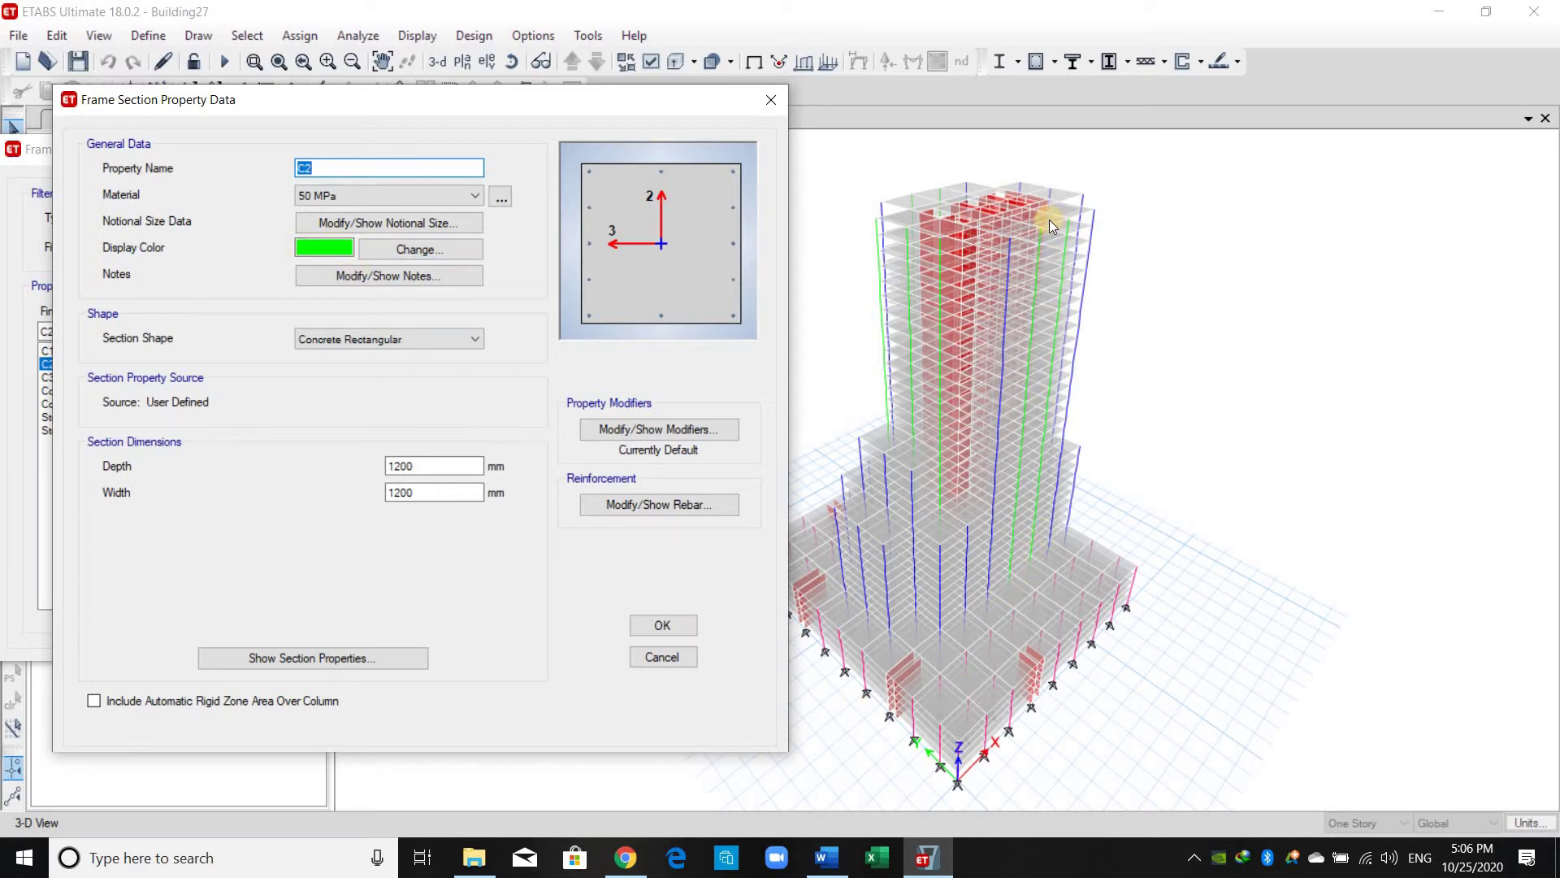
pyautogui.click(659, 660)
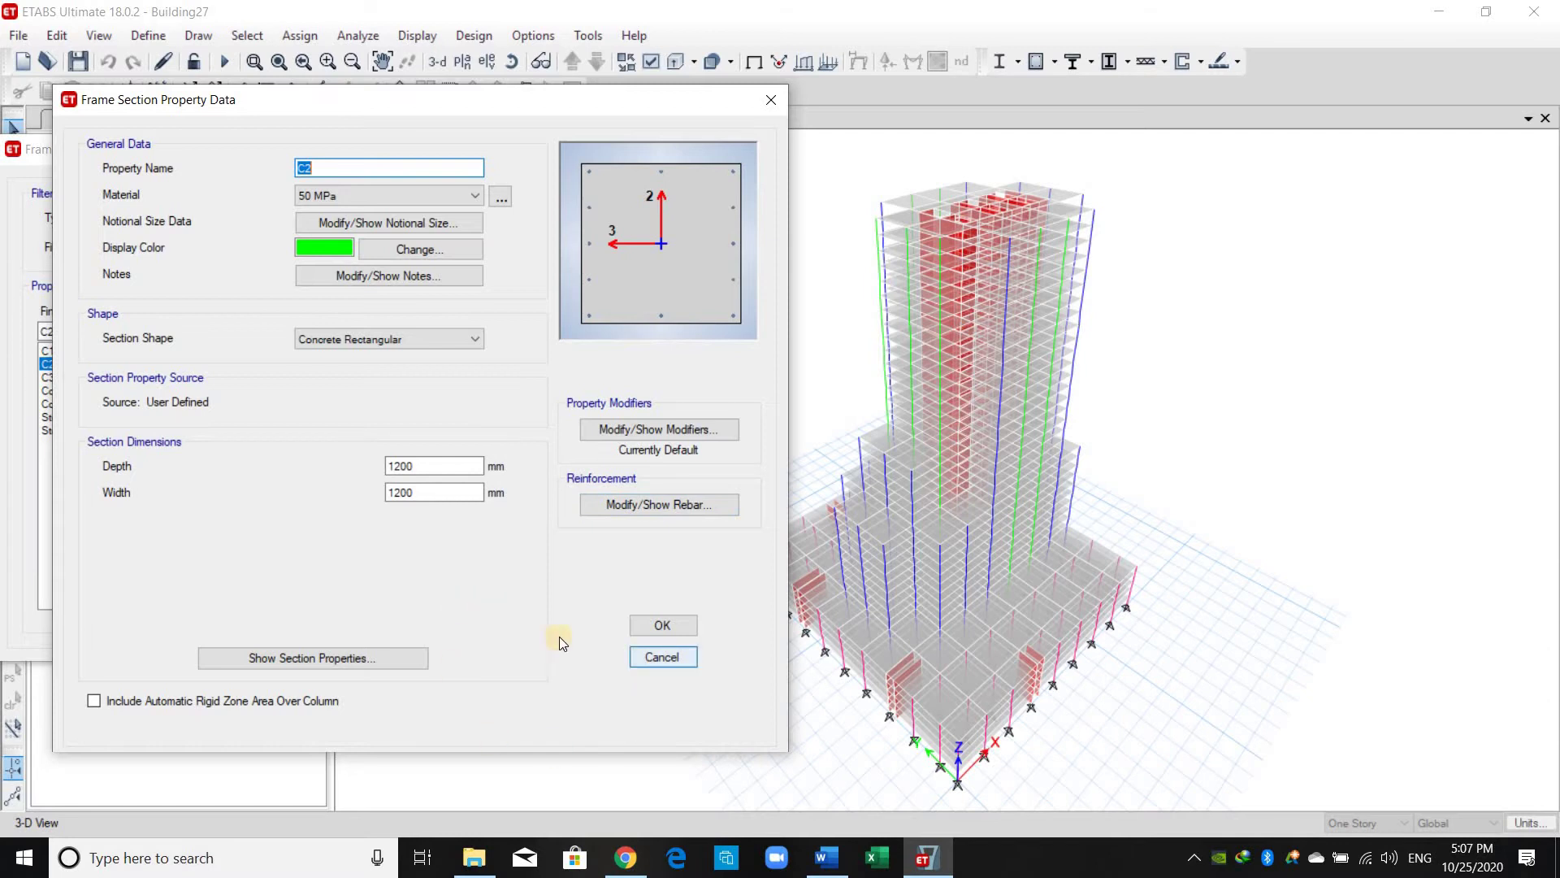
pyautogui.click(518, 619)
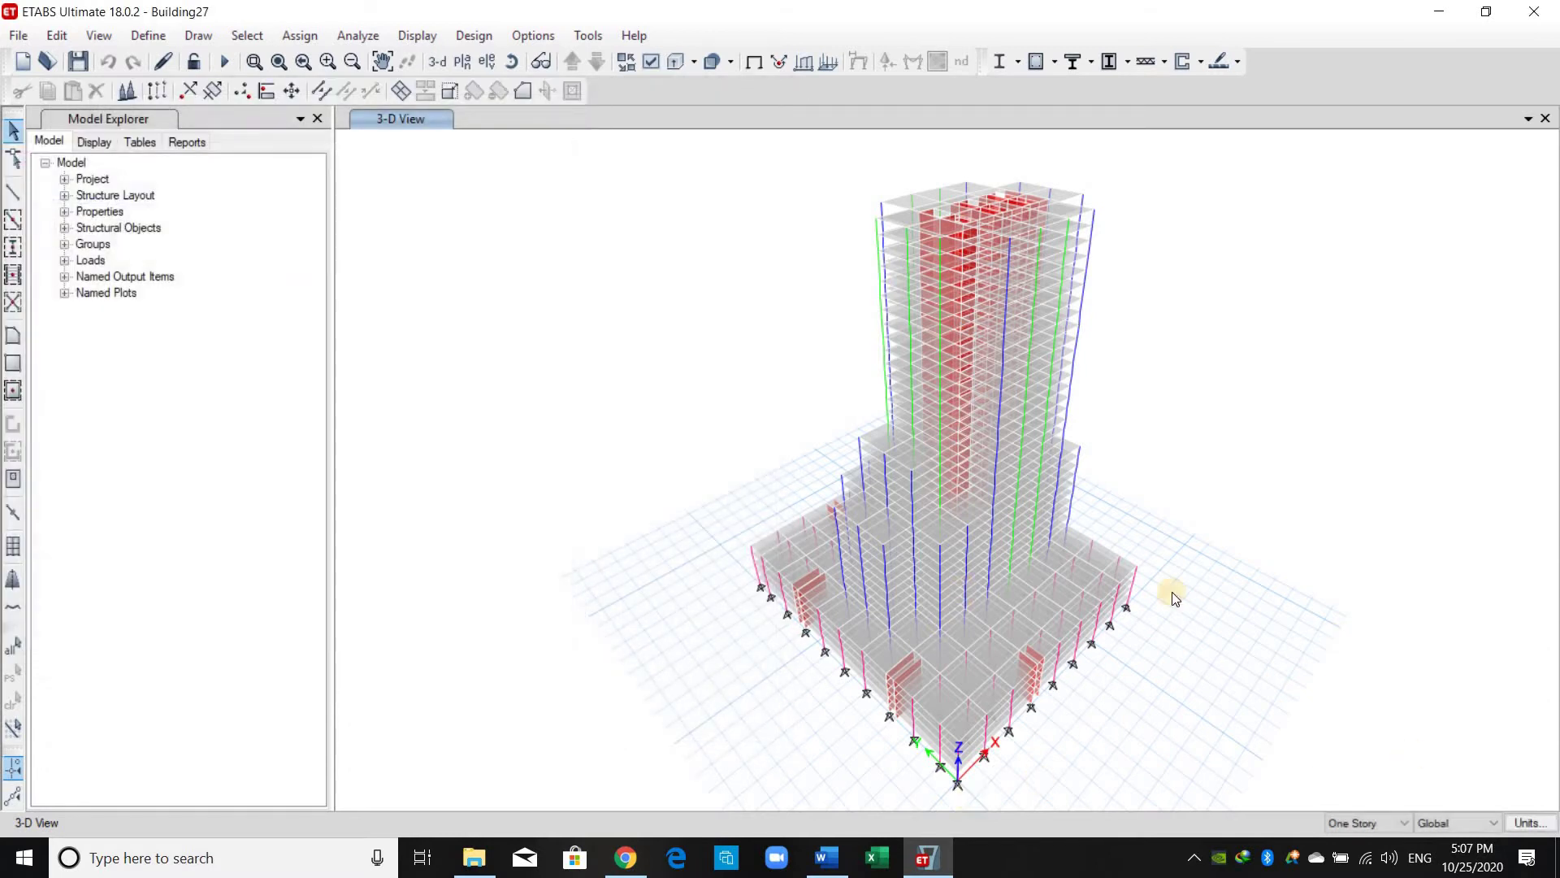
# Display the plan view of Story1.
pyautogui.click(463, 61)
pyautogui.scroll(-3, 672, 580)
pyautogui.click(855, 668)
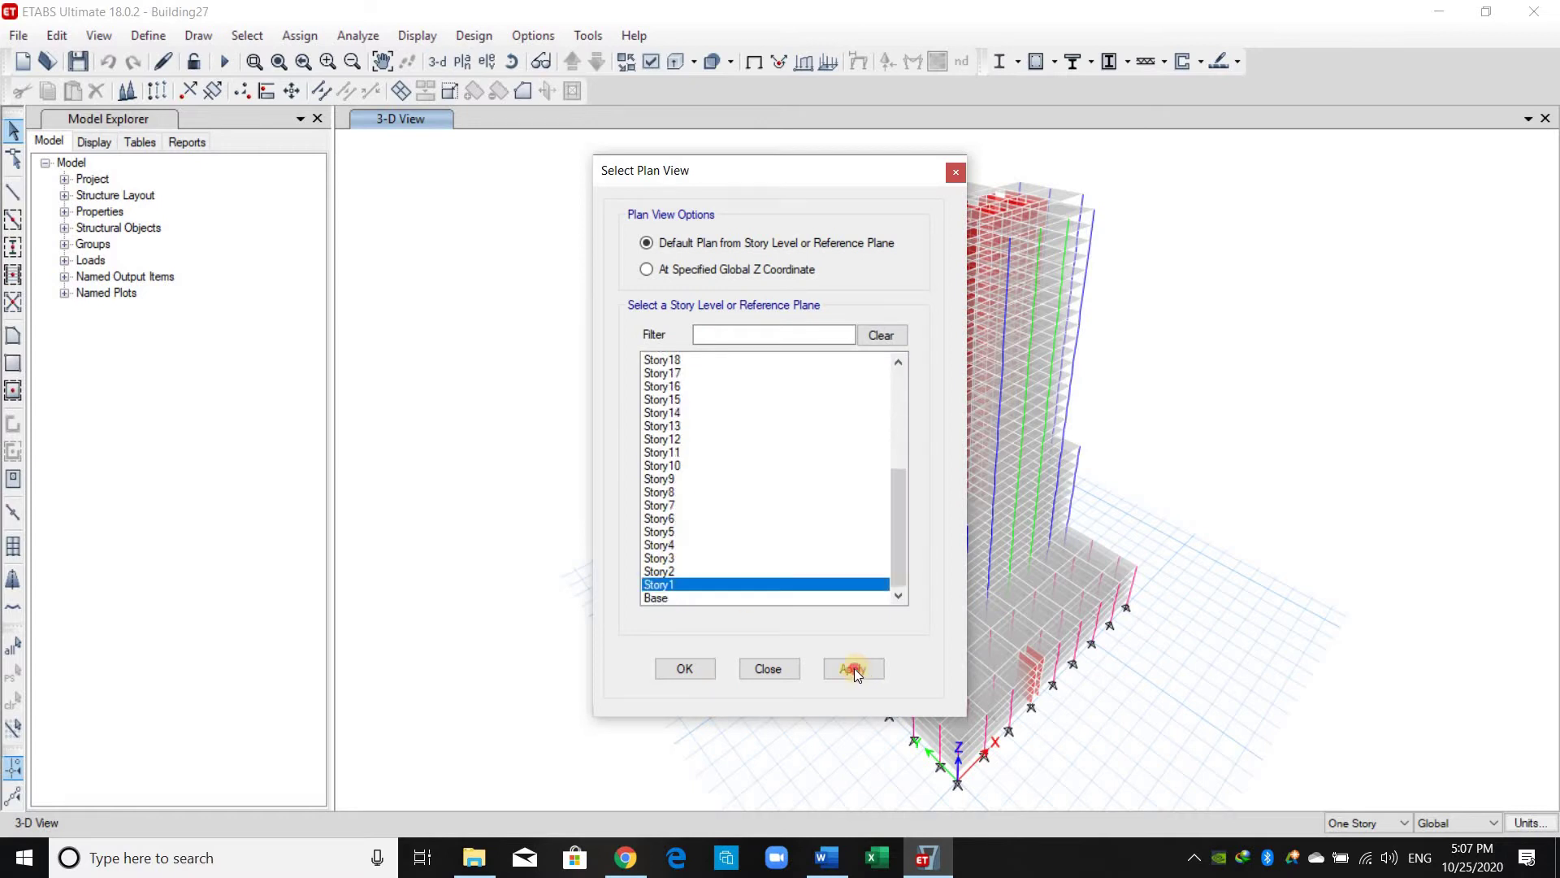
pyautogui.click(764, 670)
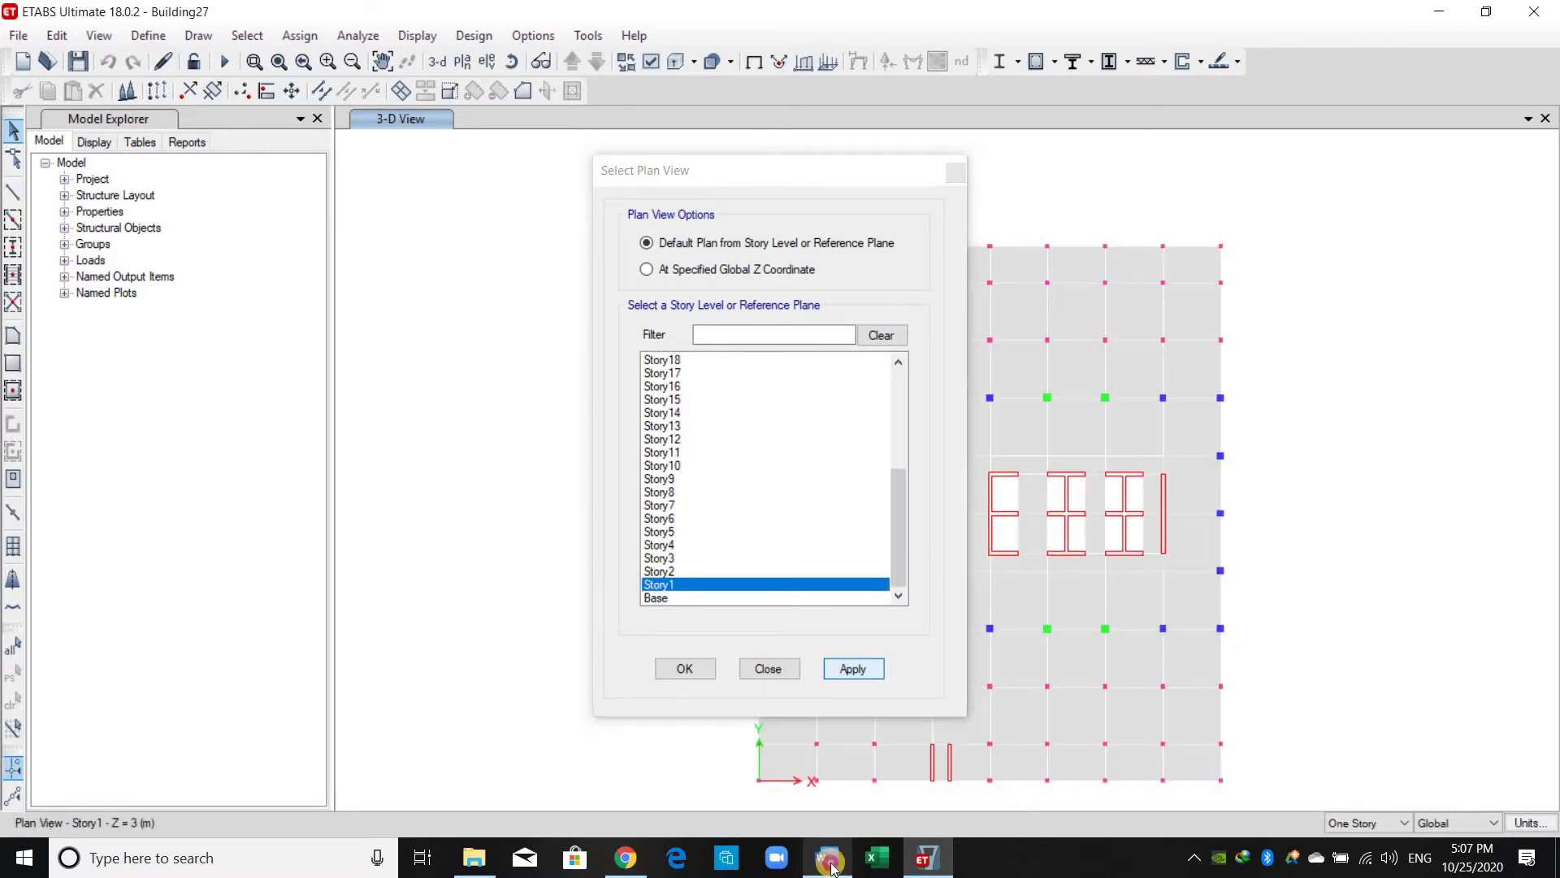
# Switch to the Word report, fit it beside the model, and compare the plans for stories 1 to 5 and 6 to 14.
pyautogui.hotkey('alt', 'Tab')
pyautogui.click(1486, 11)
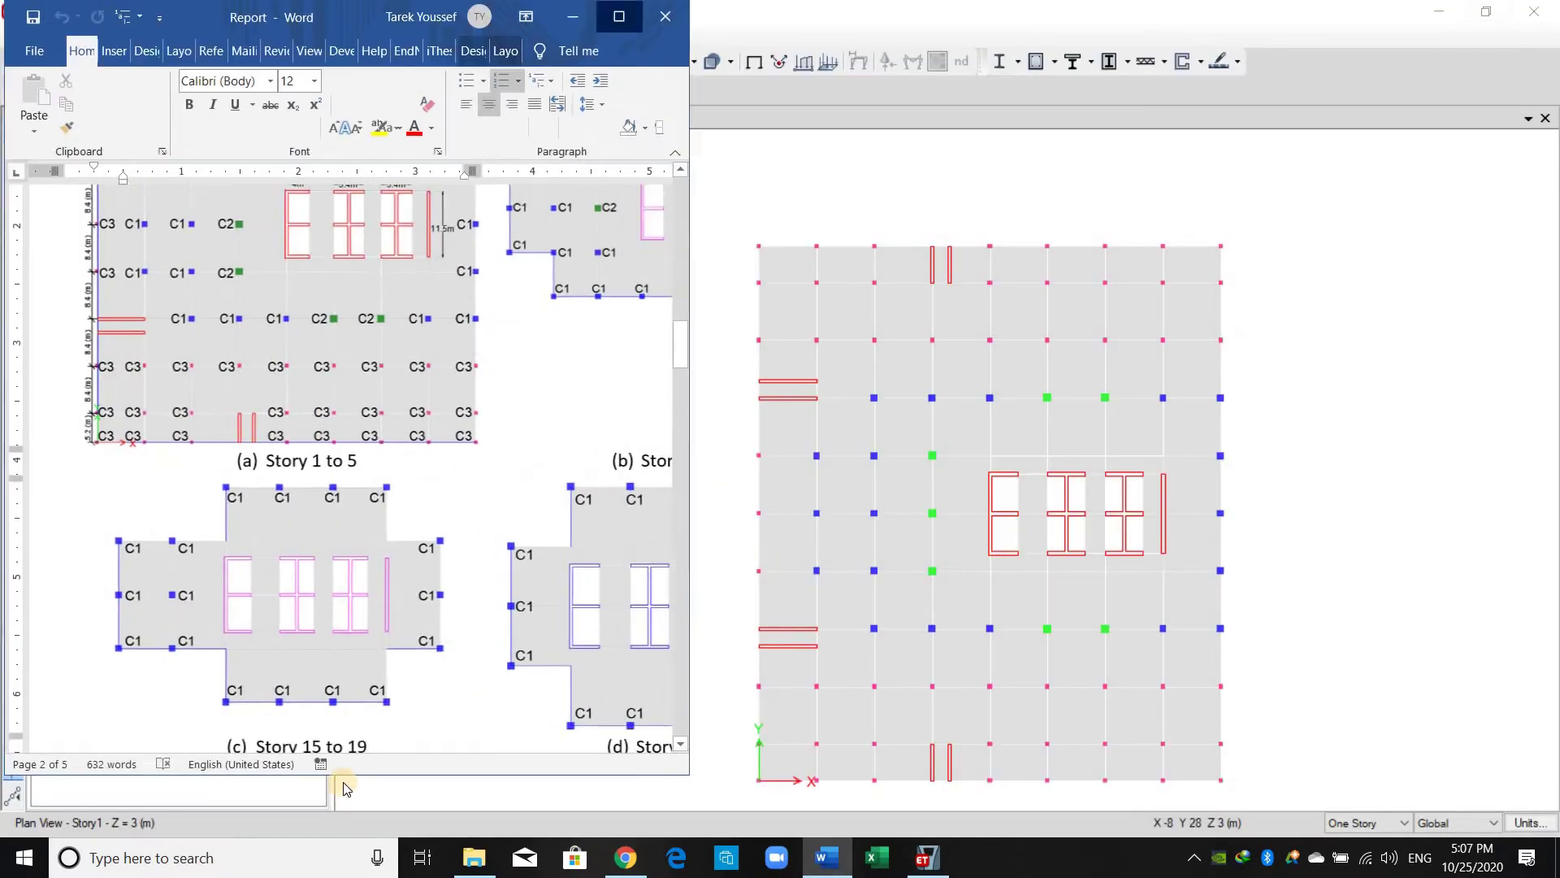
pyautogui.moveTo(343, 779); pyautogui.dragTo(341, 837)
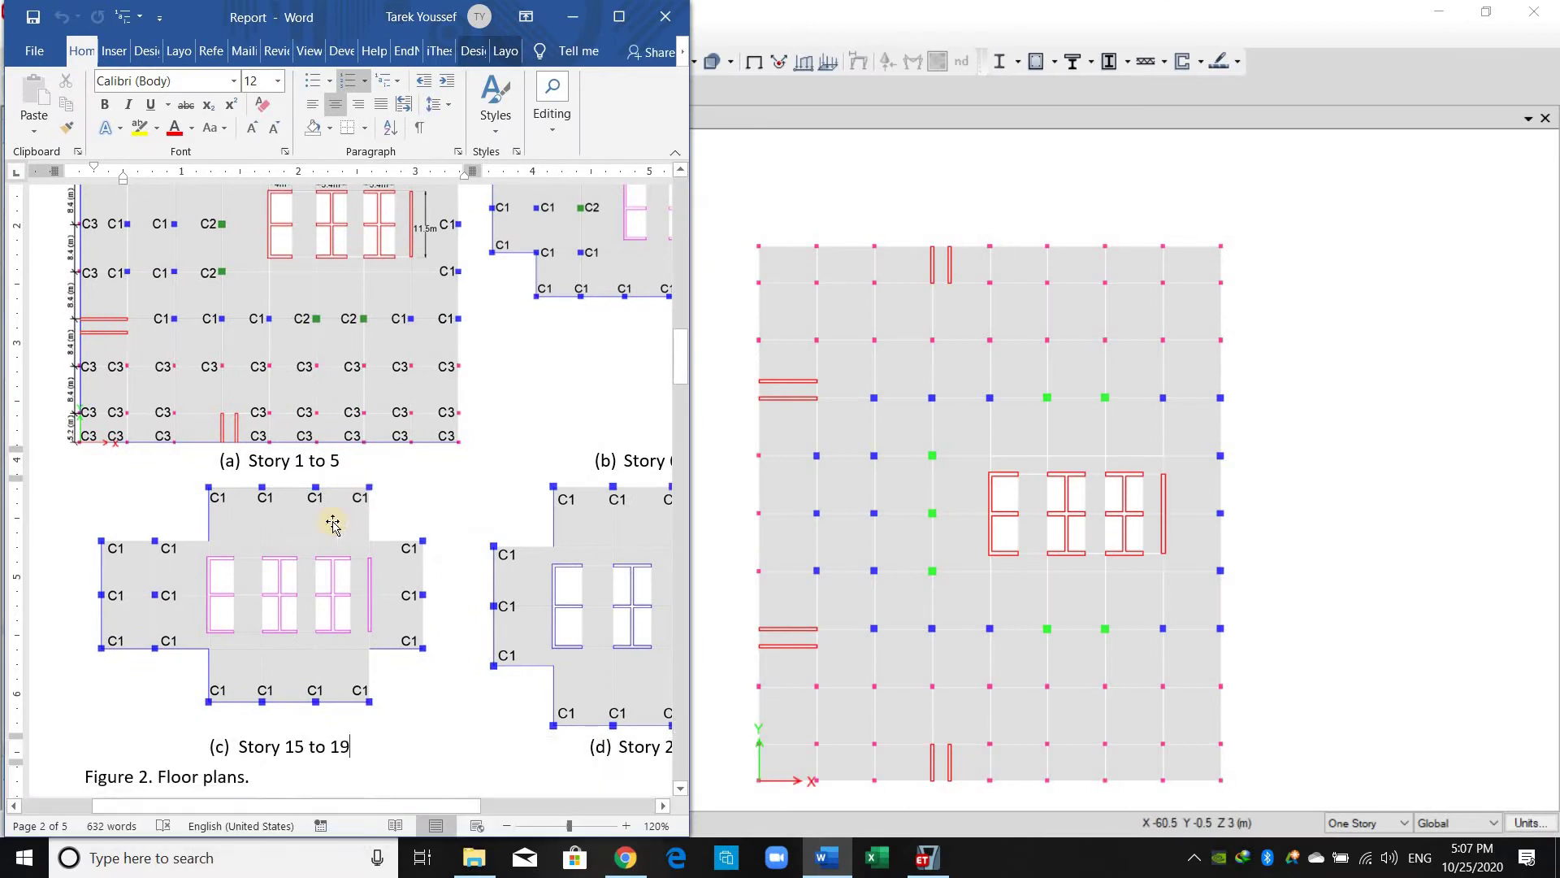
pyautogui.scroll(5, 21, 579)
pyautogui.moveTo(4, 574); pyautogui.dragTo(0, 574)
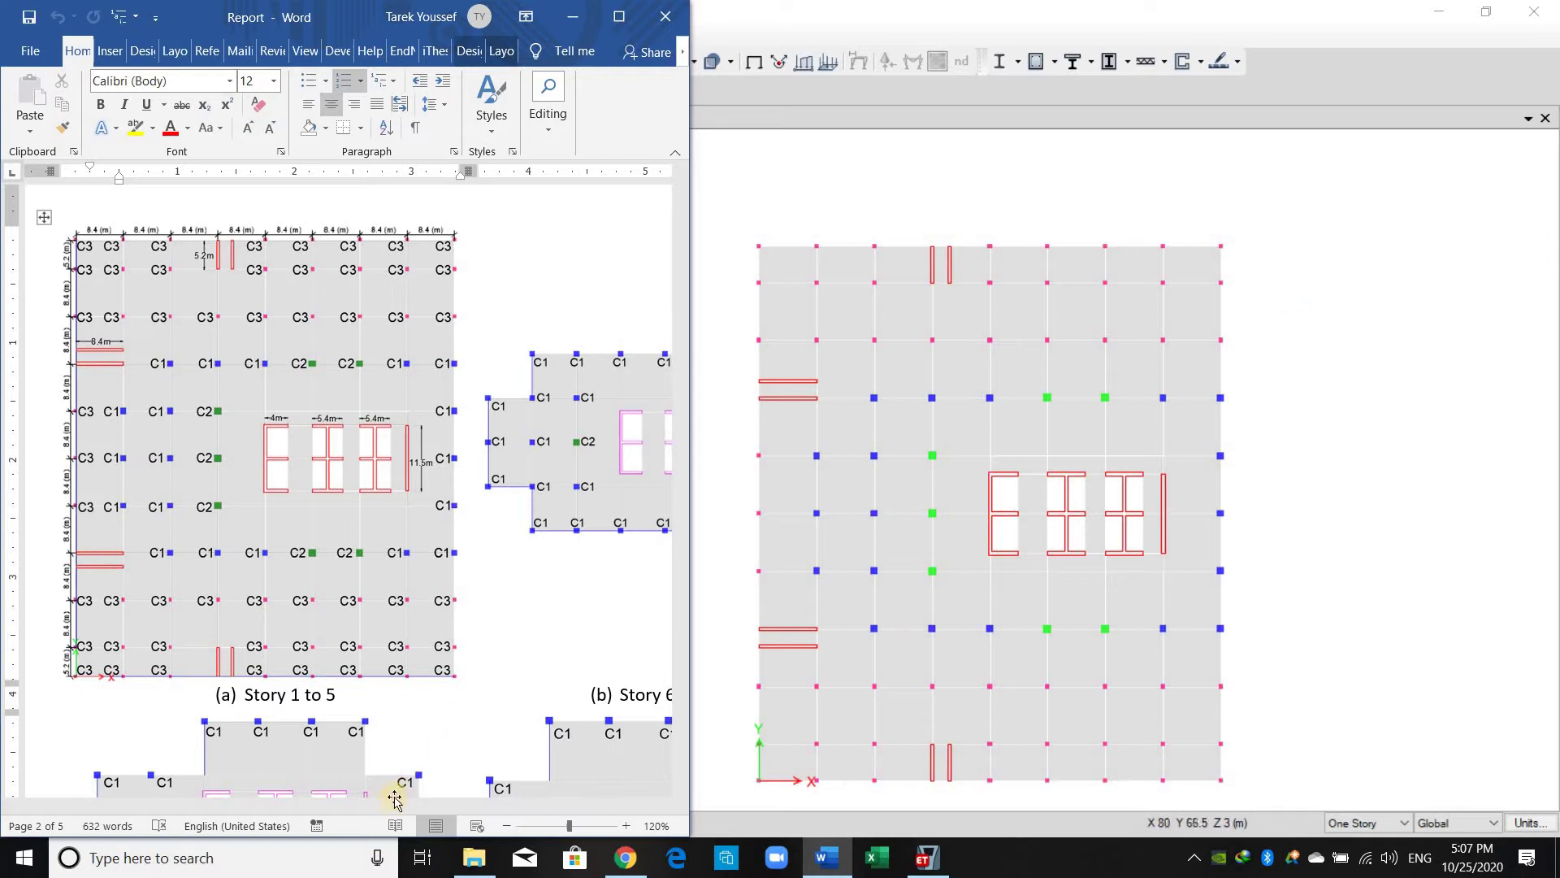
pyautogui.moveTo(403, 805); pyautogui.dragTo(544, 821)
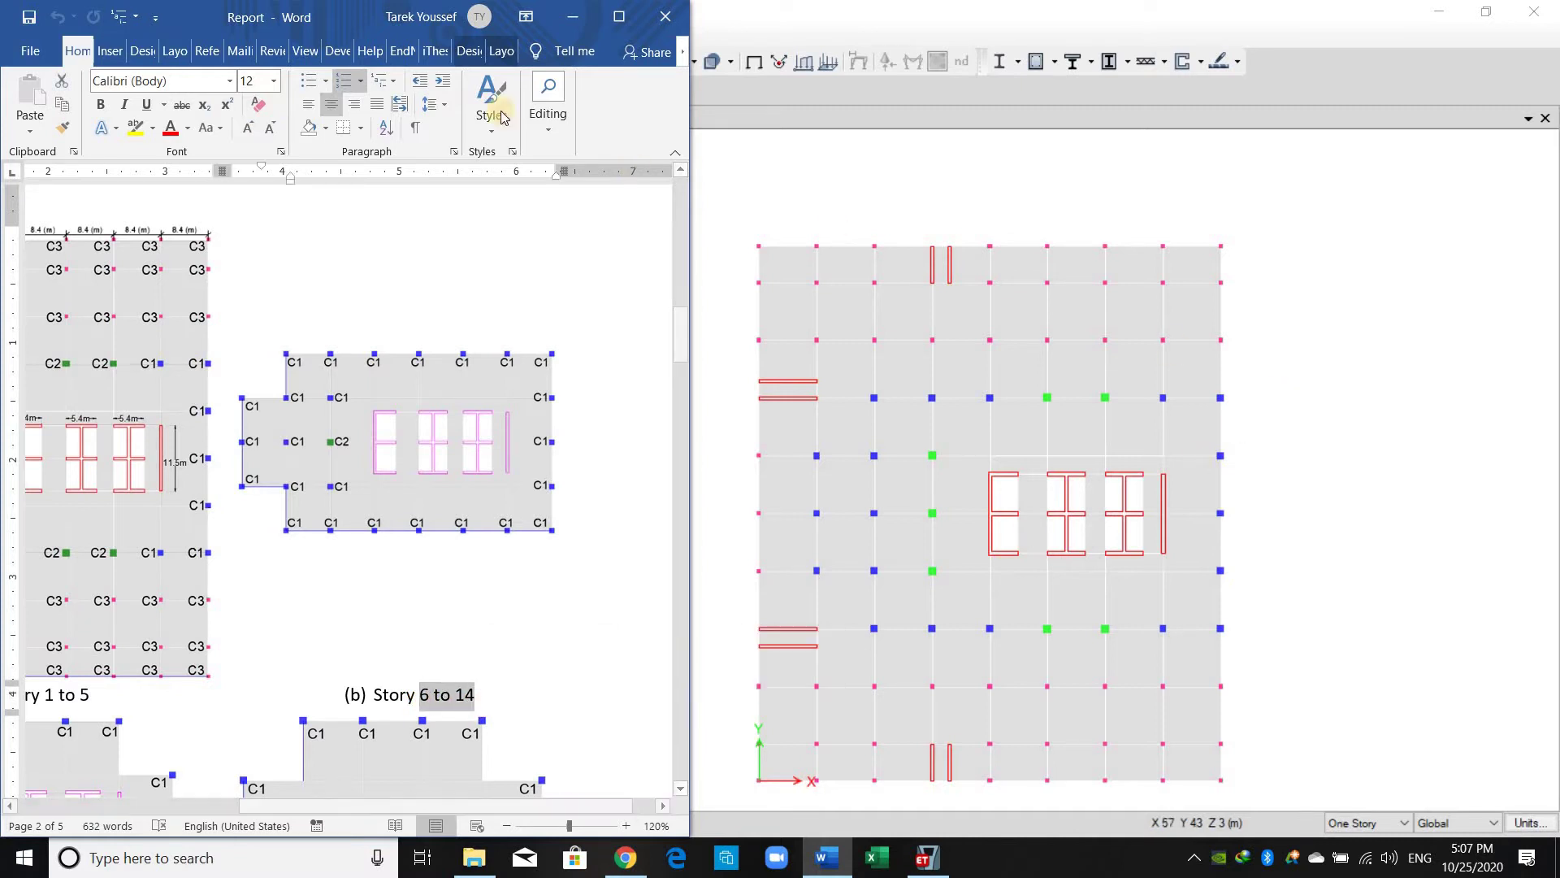
# Return to ETABS and display the plan view of Story6.
pyautogui.click(1275, 393)
pyautogui.hotkey('ctrl', 'shift', 'F2')
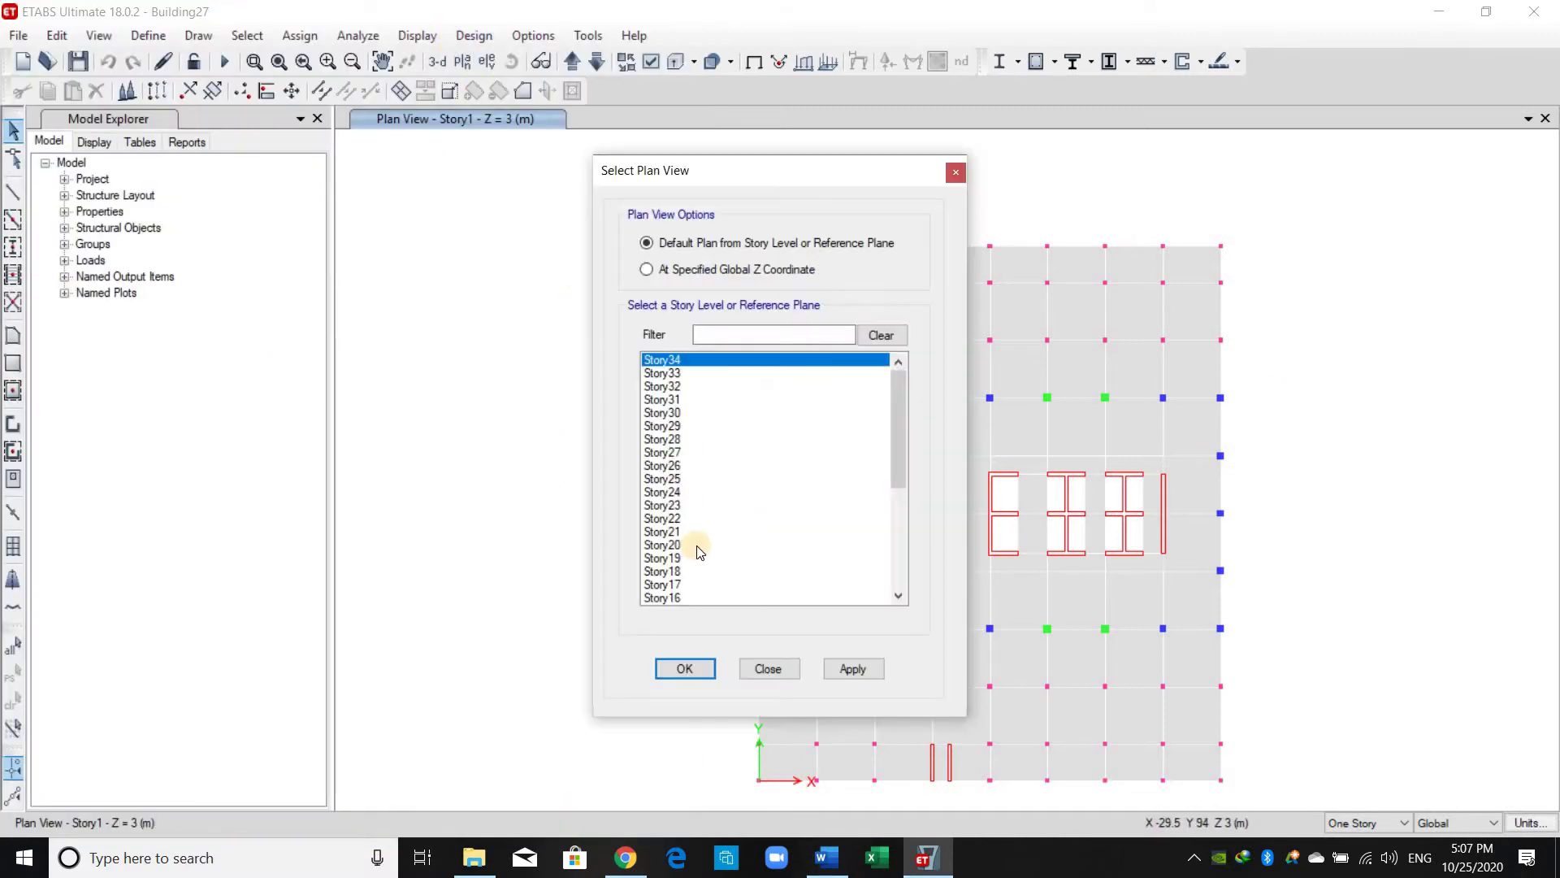
pyautogui.scroll(-4, 683, 549)
pyautogui.click(683, 546)
pyautogui.scroll(-1, 683, 546)
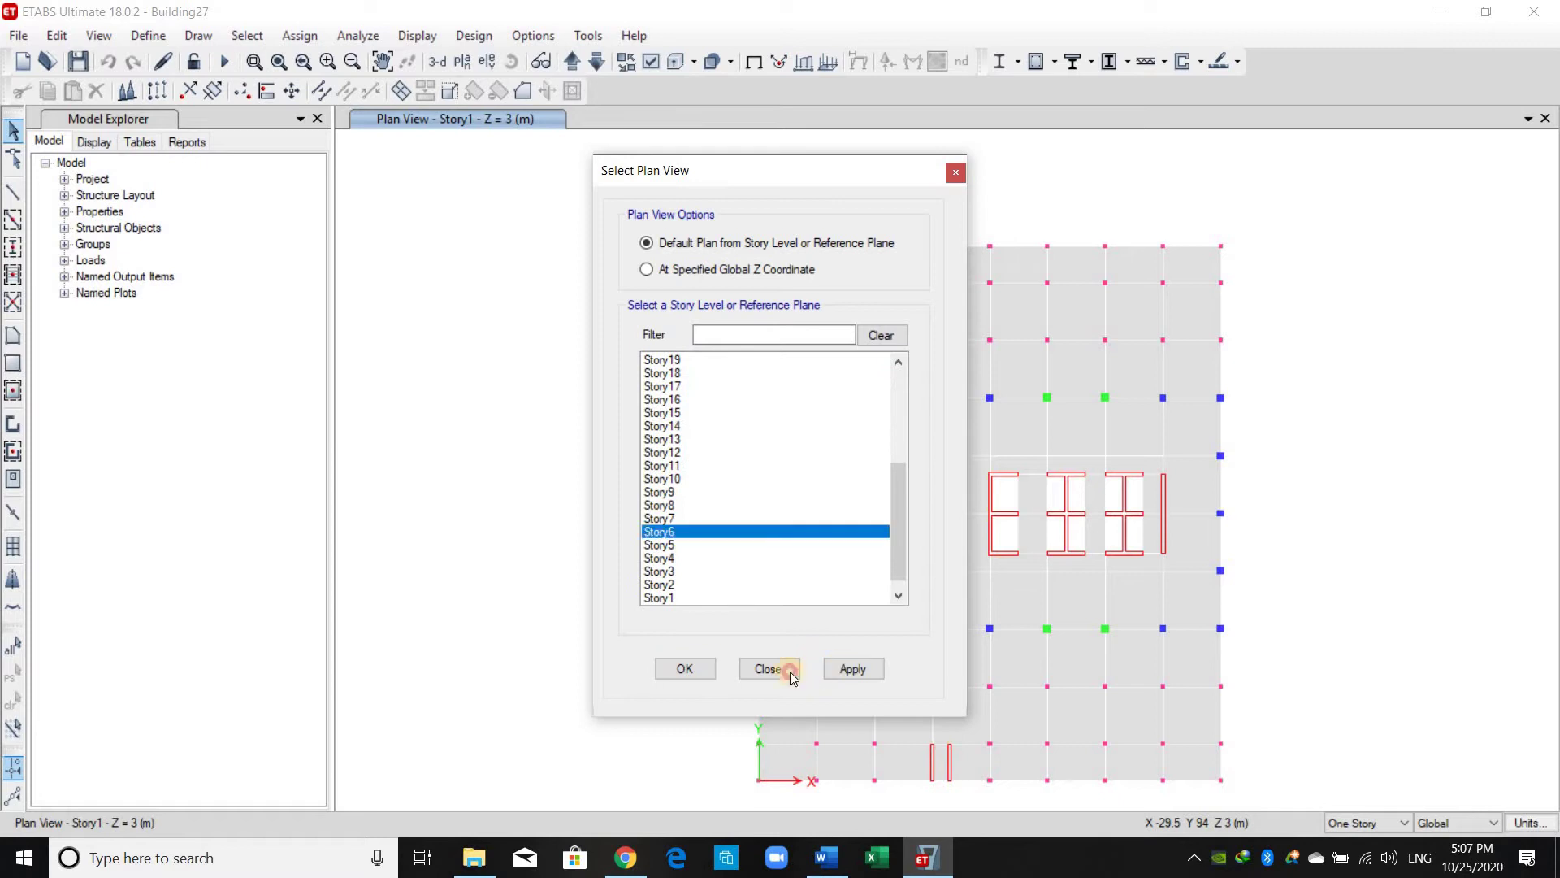
pyautogui.click(852, 668)
# Bring the Word report back beside the model and compare the Story6 columns with the report's plan for stories 6 to 14.
pyautogui.click(827, 860)
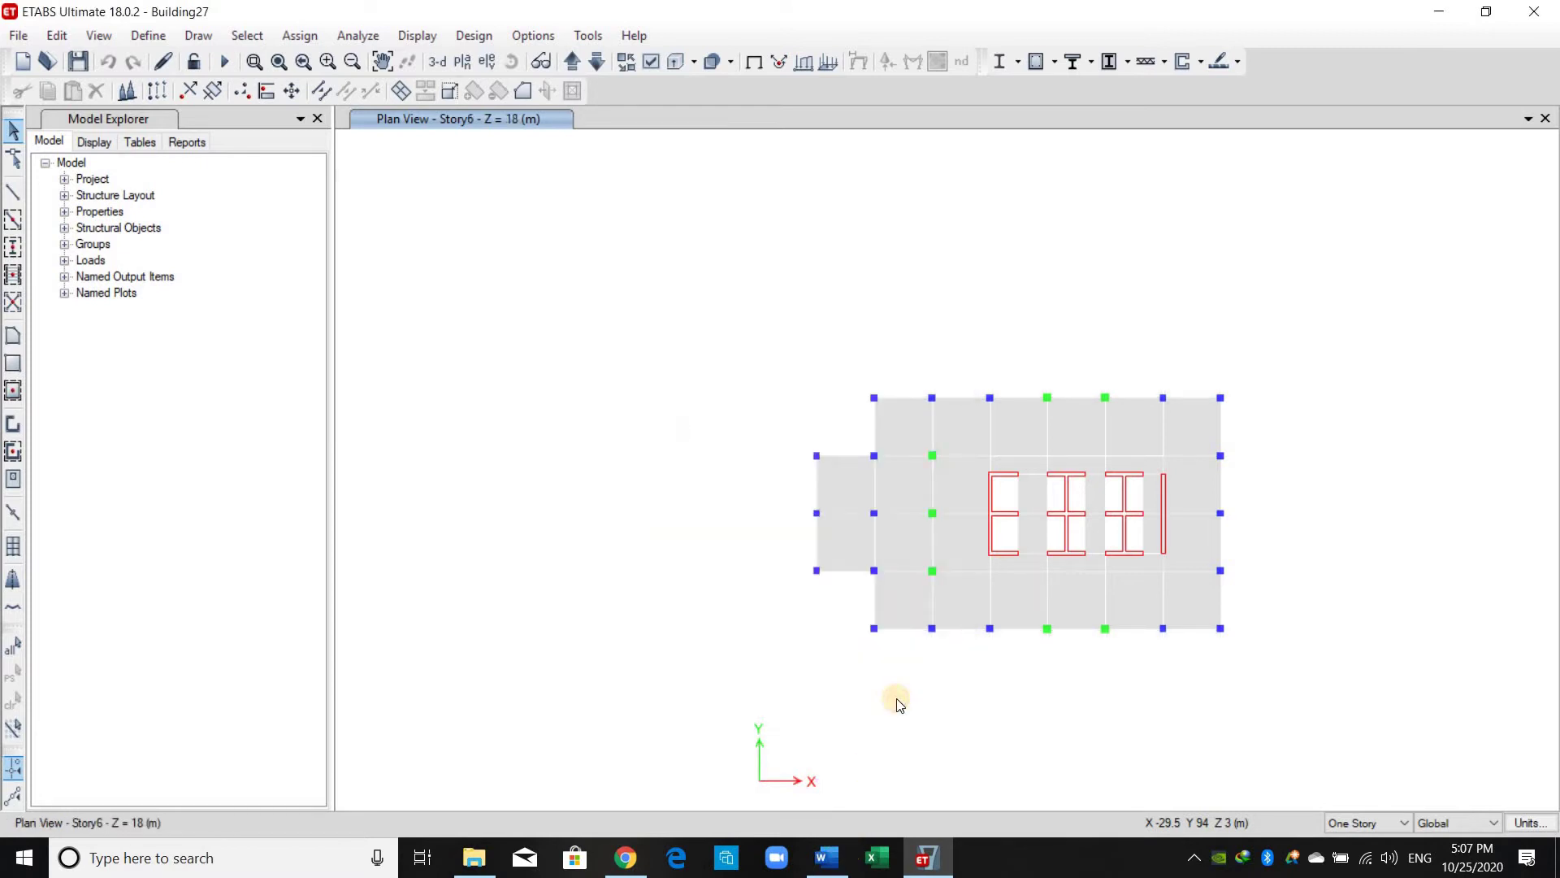
pyautogui.scroll(3, 976, 590)
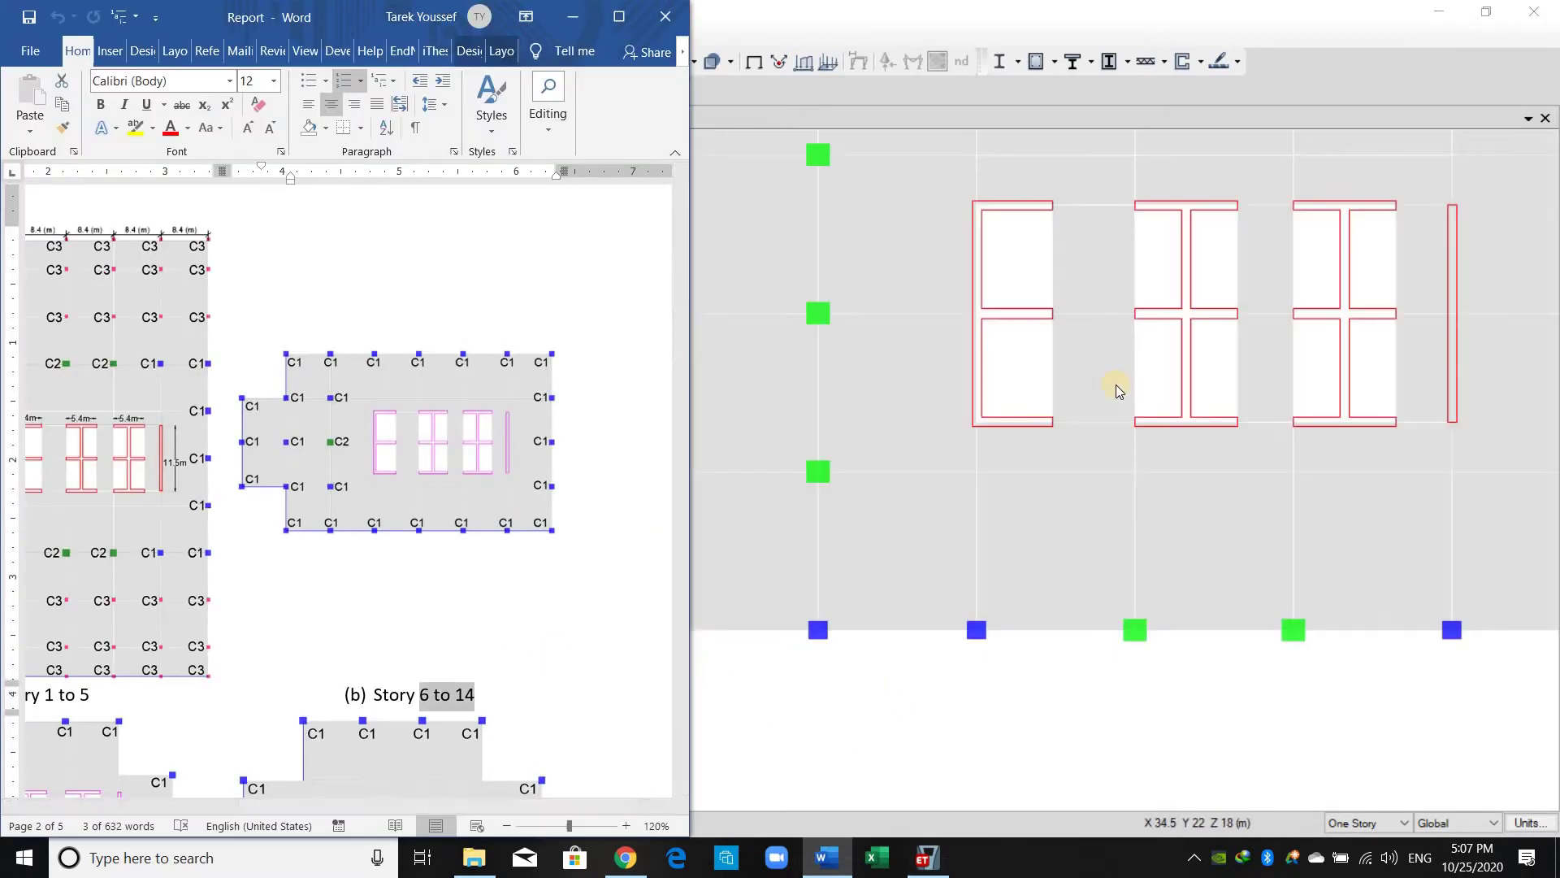
pyautogui.scroll(-3, 1128, 403)
pyautogui.moveTo(1141, 180); pyautogui.dragTo(1121, 207, button='middle')
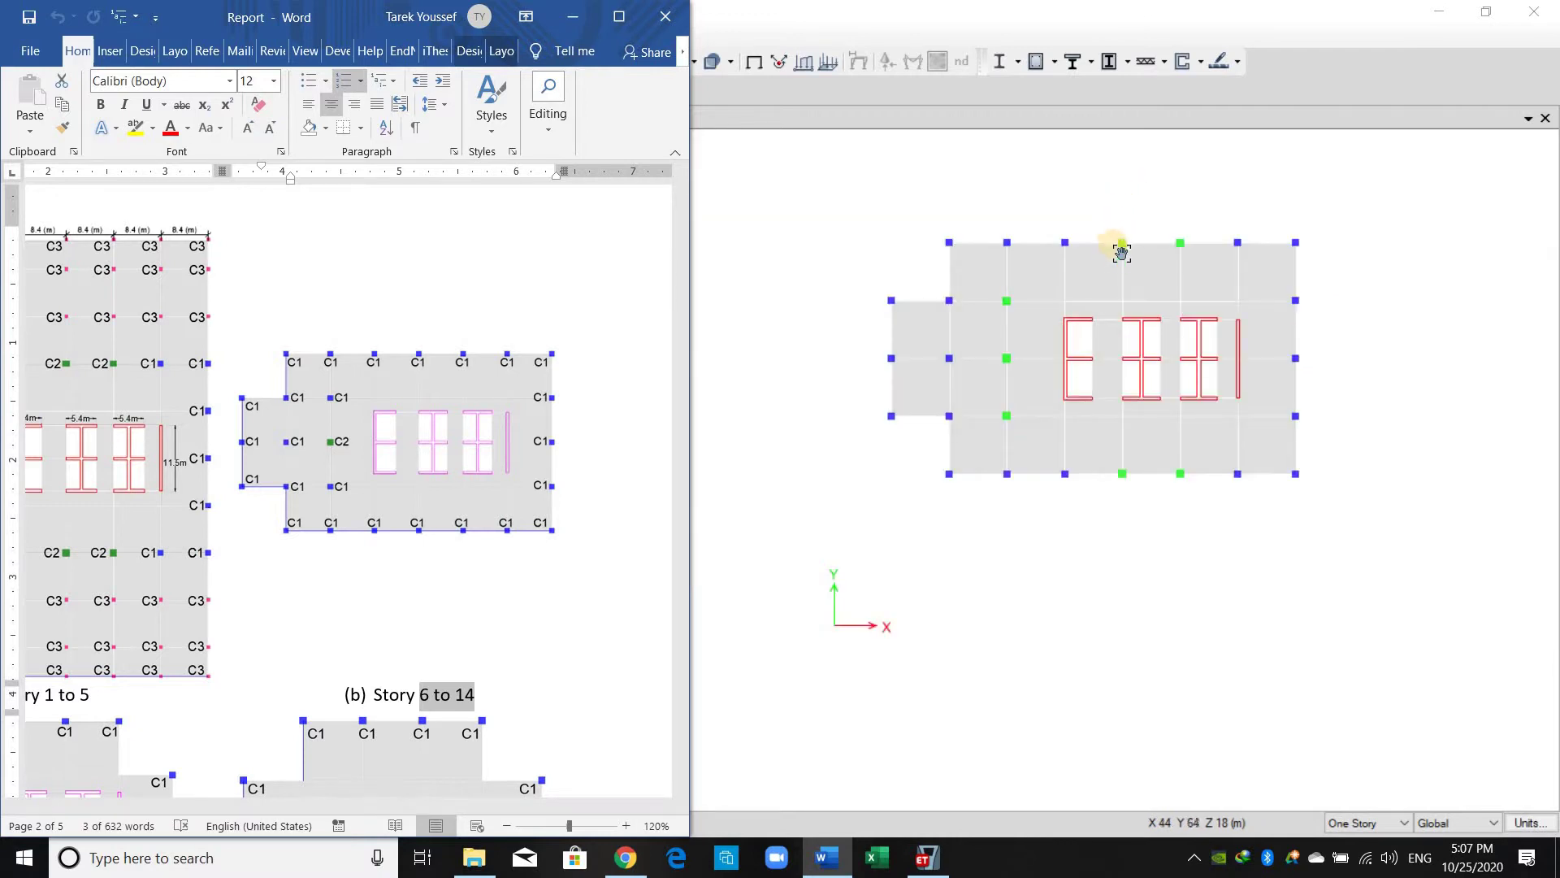
pyautogui.hotkey('alt', 'Tab')
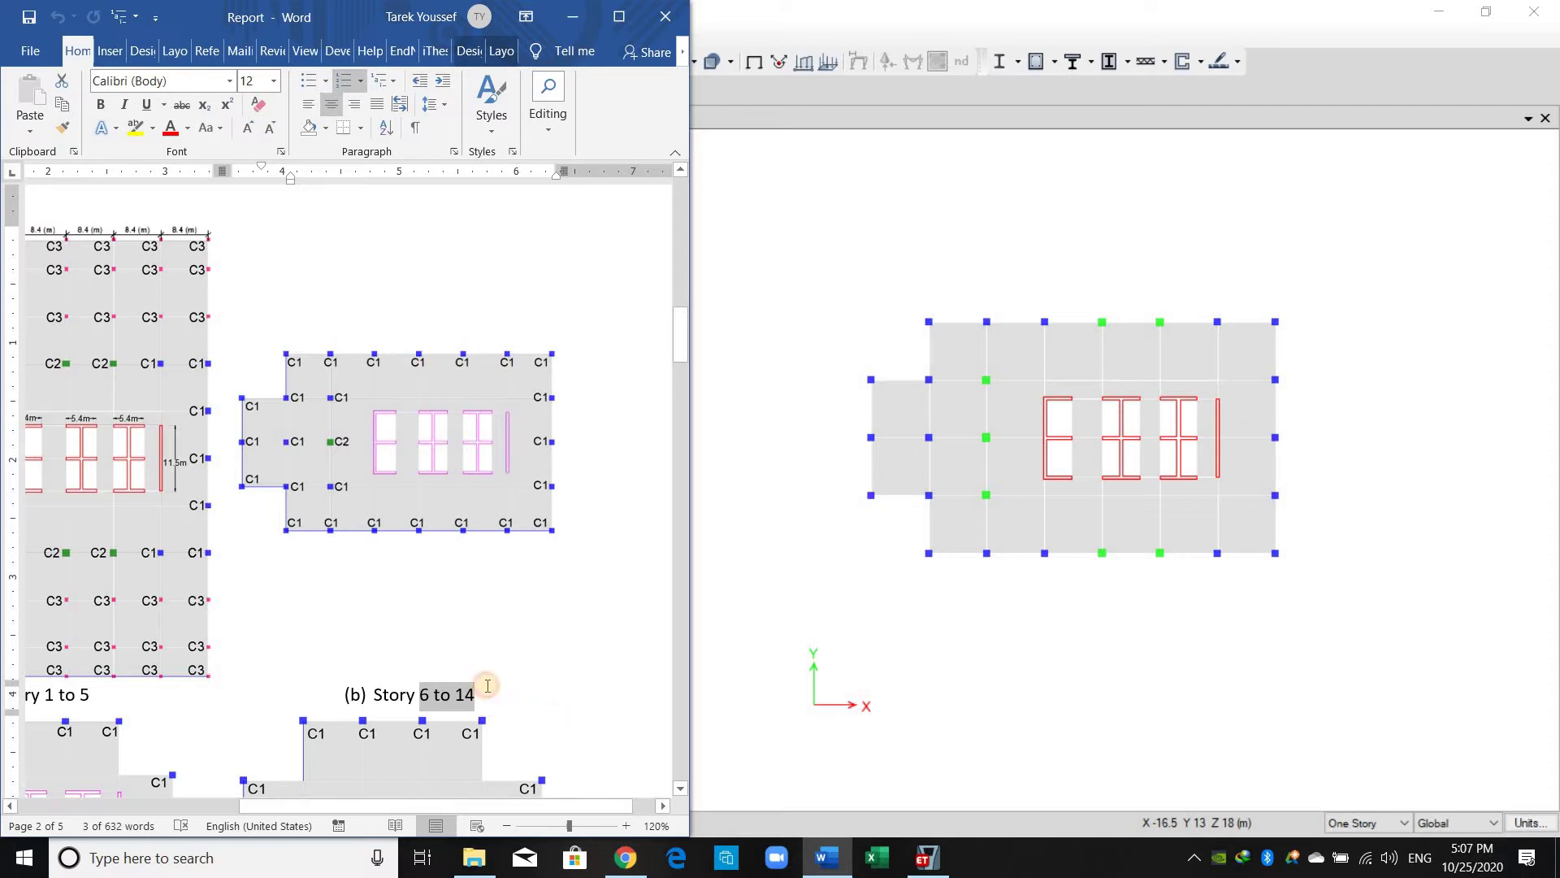
# Maximize the Word report and examine the column symbols and cross sections for stories 6-8 to 20-34 in Table 3.
pyautogui.click(503, 641)
pyautogui.scroll(-5, 610, 105)
pyautogui.click(619, 17)
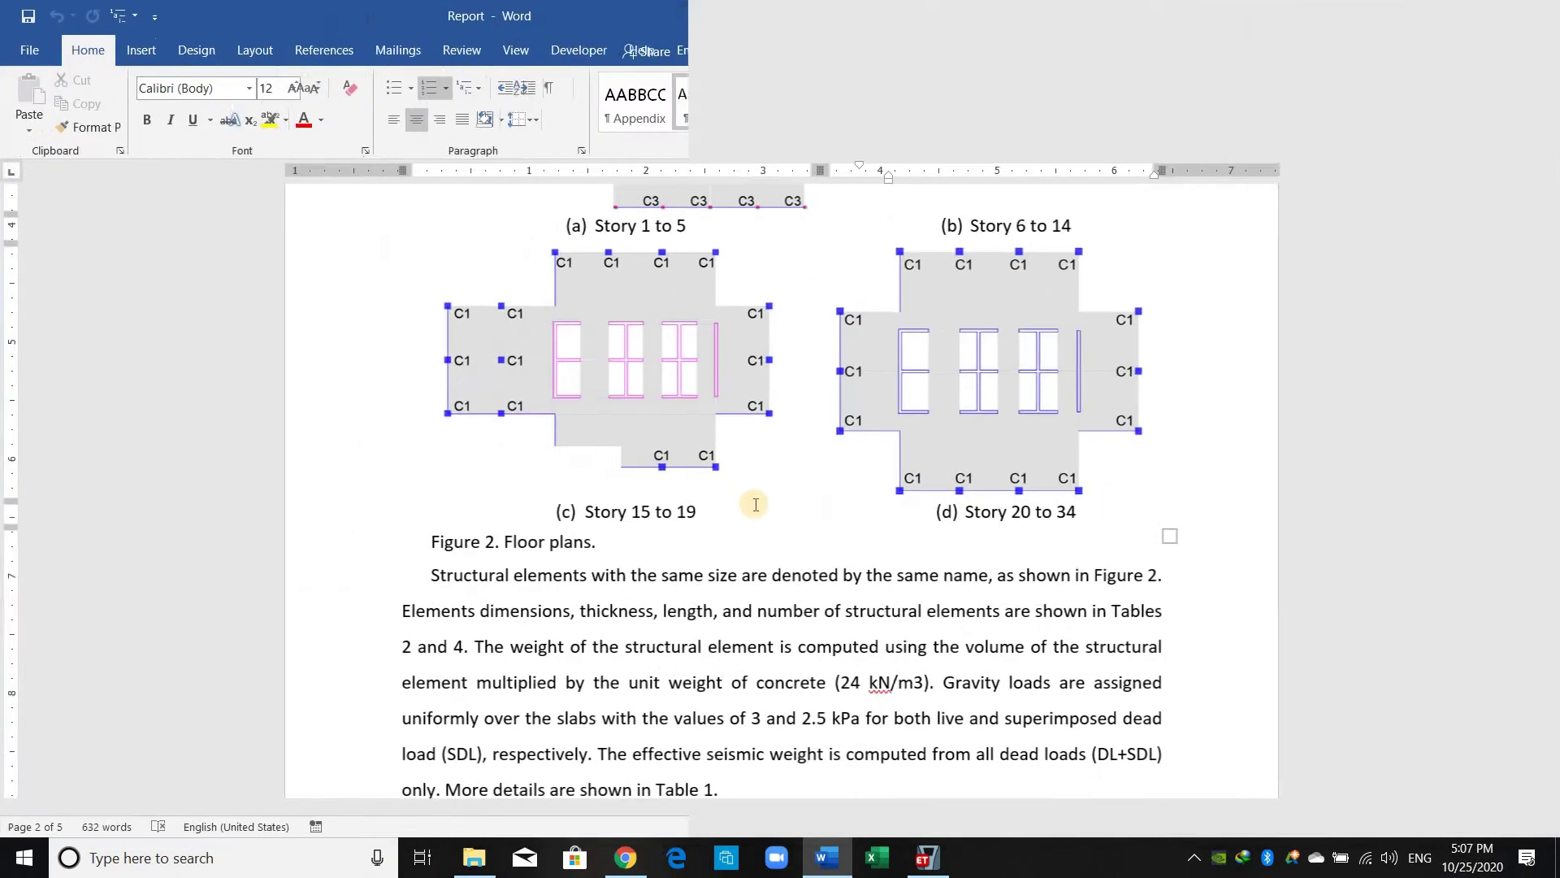
pyautogui.scroll(-15, 747, 505)
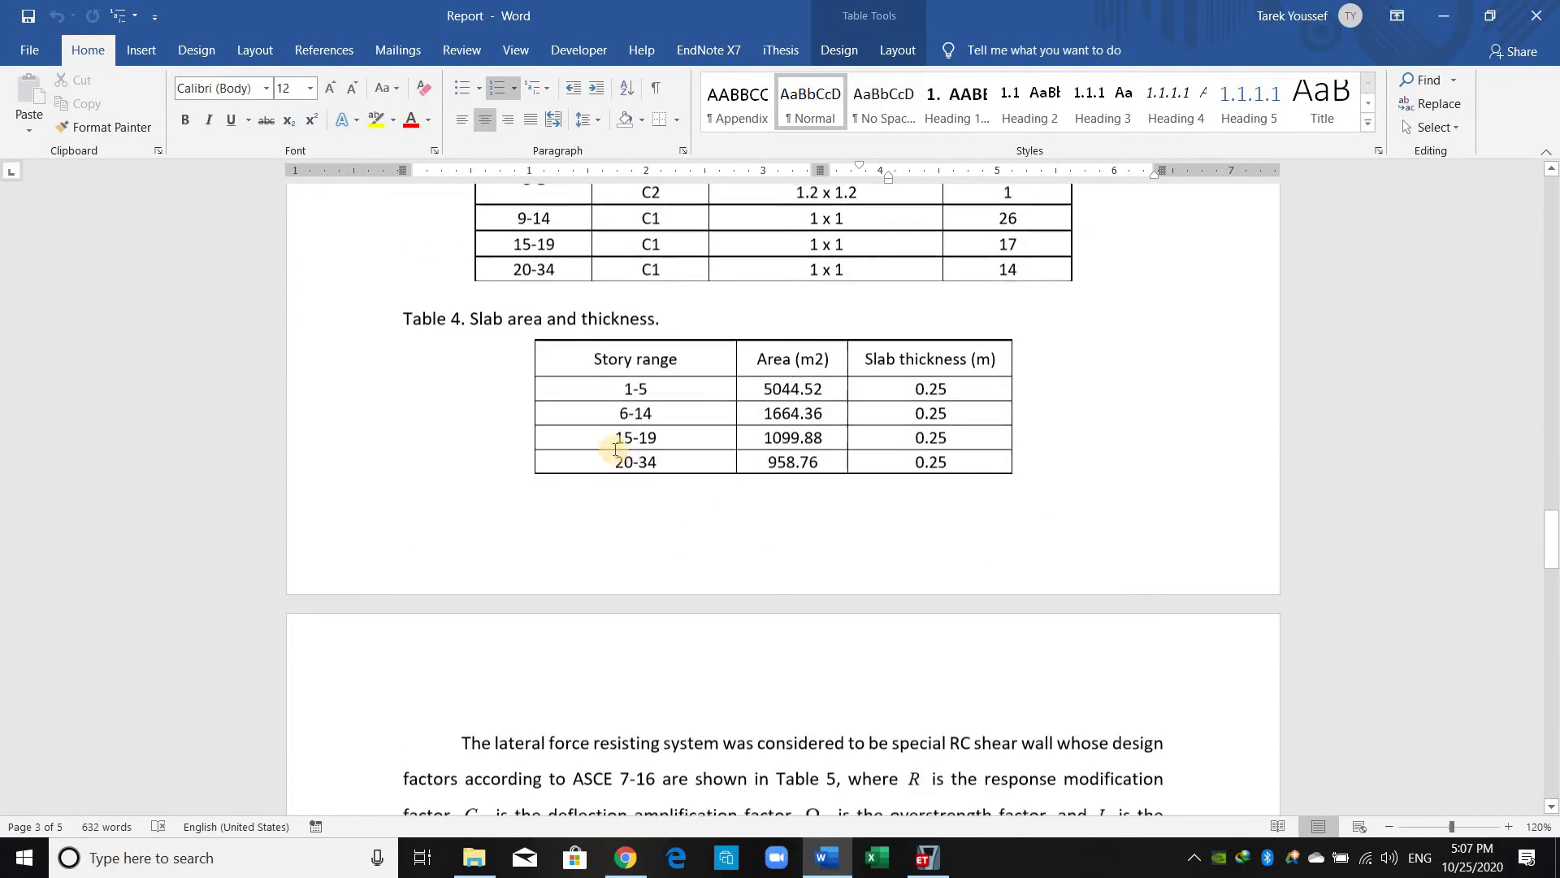
pyautogui.scroll(6, 615, 449)
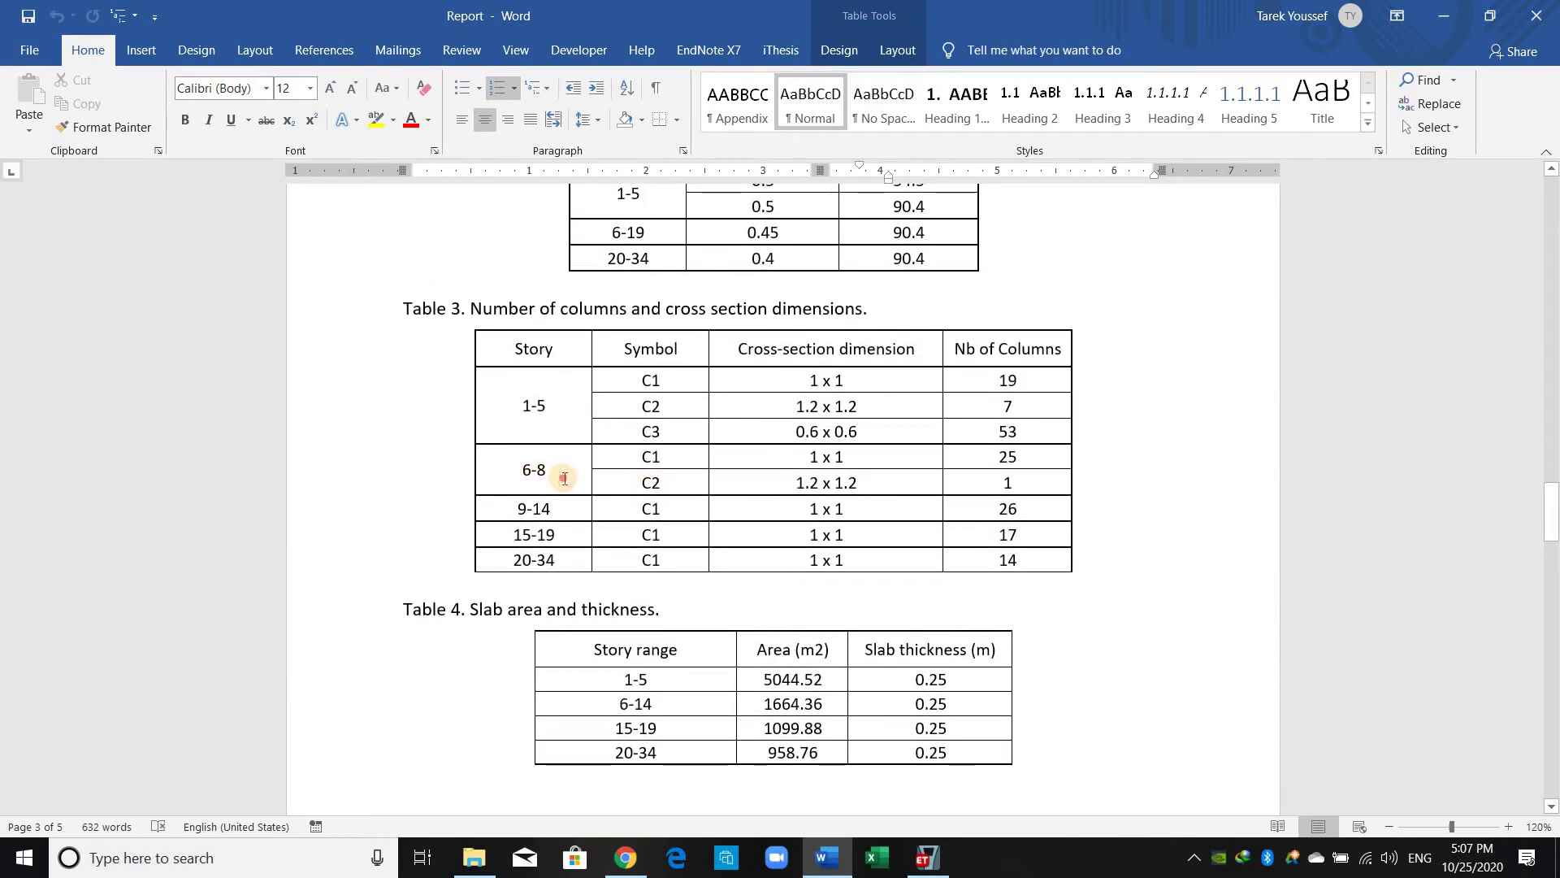
pyautogui.moveTo(564, 478); pyautogui.dragTo(1020, 478)
pyautogui.moveTo(520, 505); pyautogui.dragTo(1014, 557)
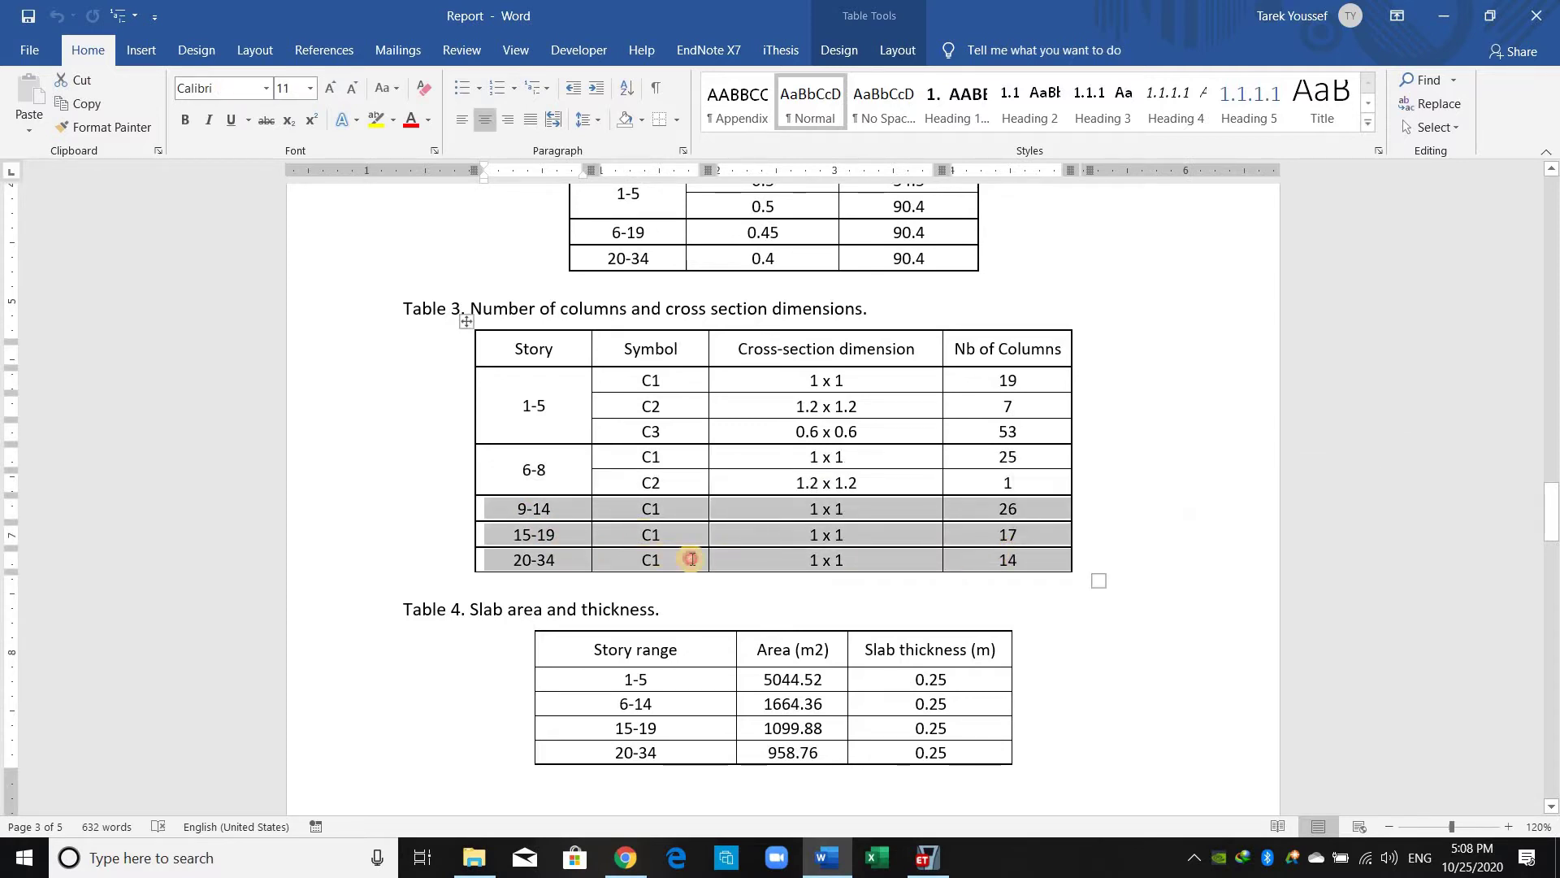
pyautogui.click(655, 559)
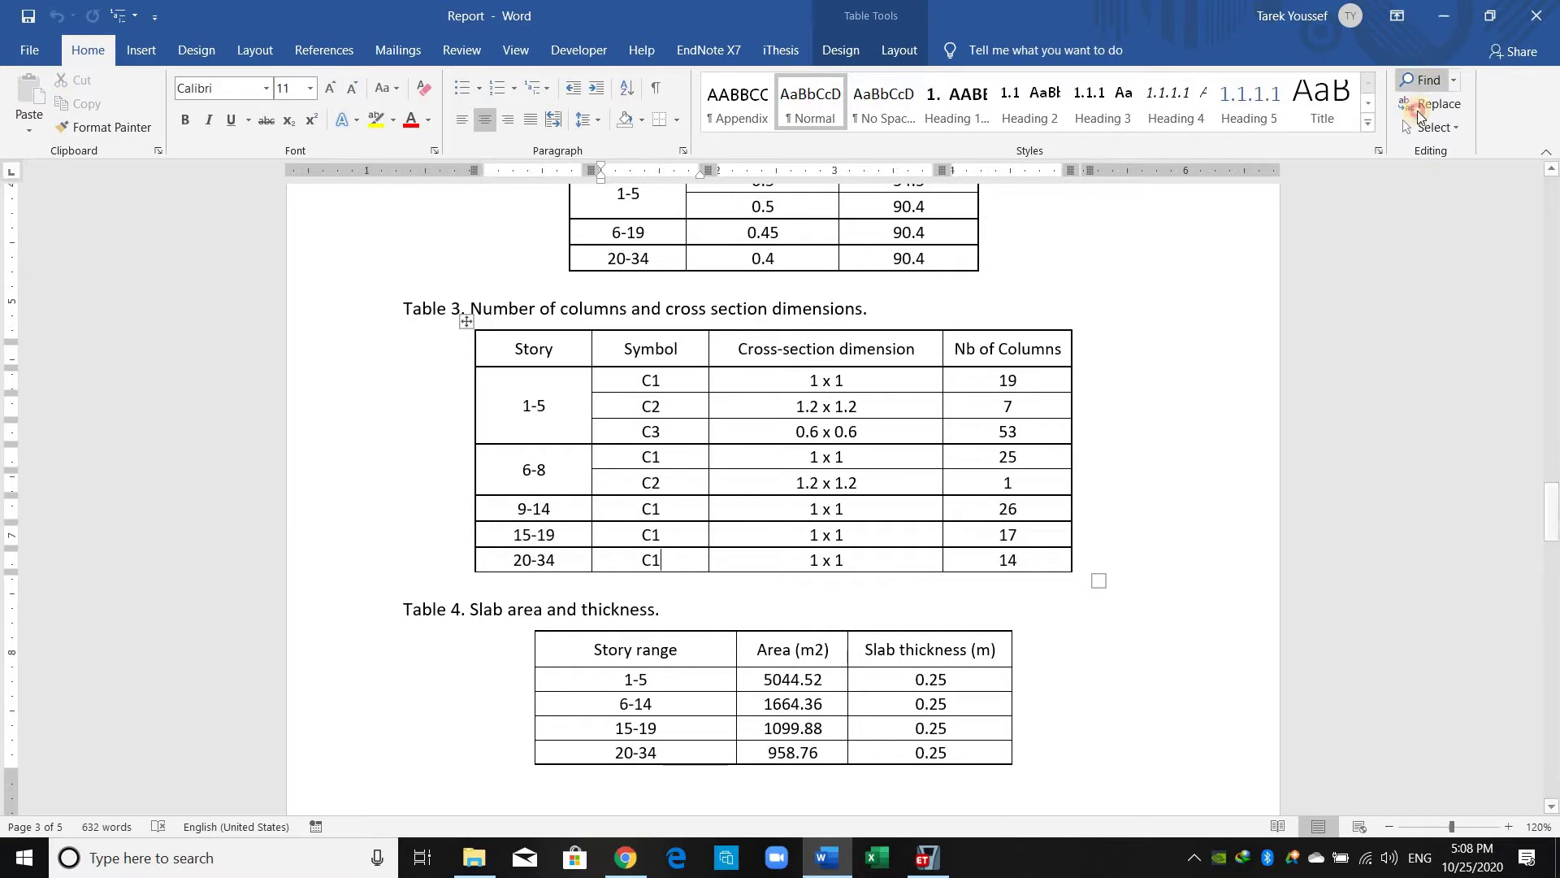
# Return to ETABS, select all objects of type Columns, and show only the selected columns in the 3-D view.
pyautogui.click(1444, 15)
pyautogui.moveTo(1155, 624); pyautogui.dragTo(947, 609, button='middle')
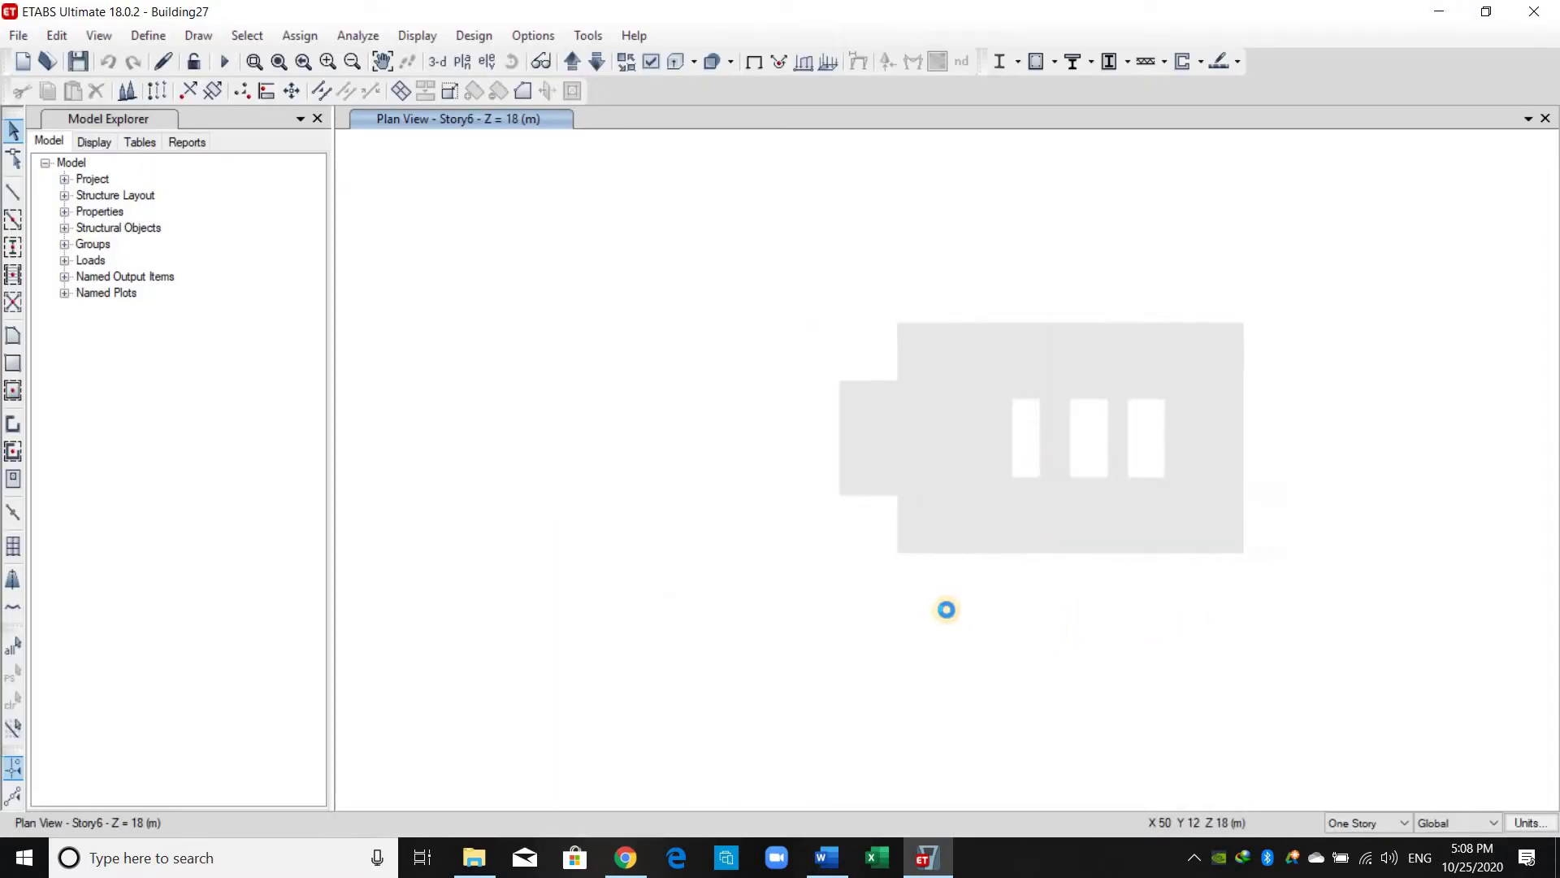
pyautogui.click(249, 36)
pyautogui.moveTo(276, 60)
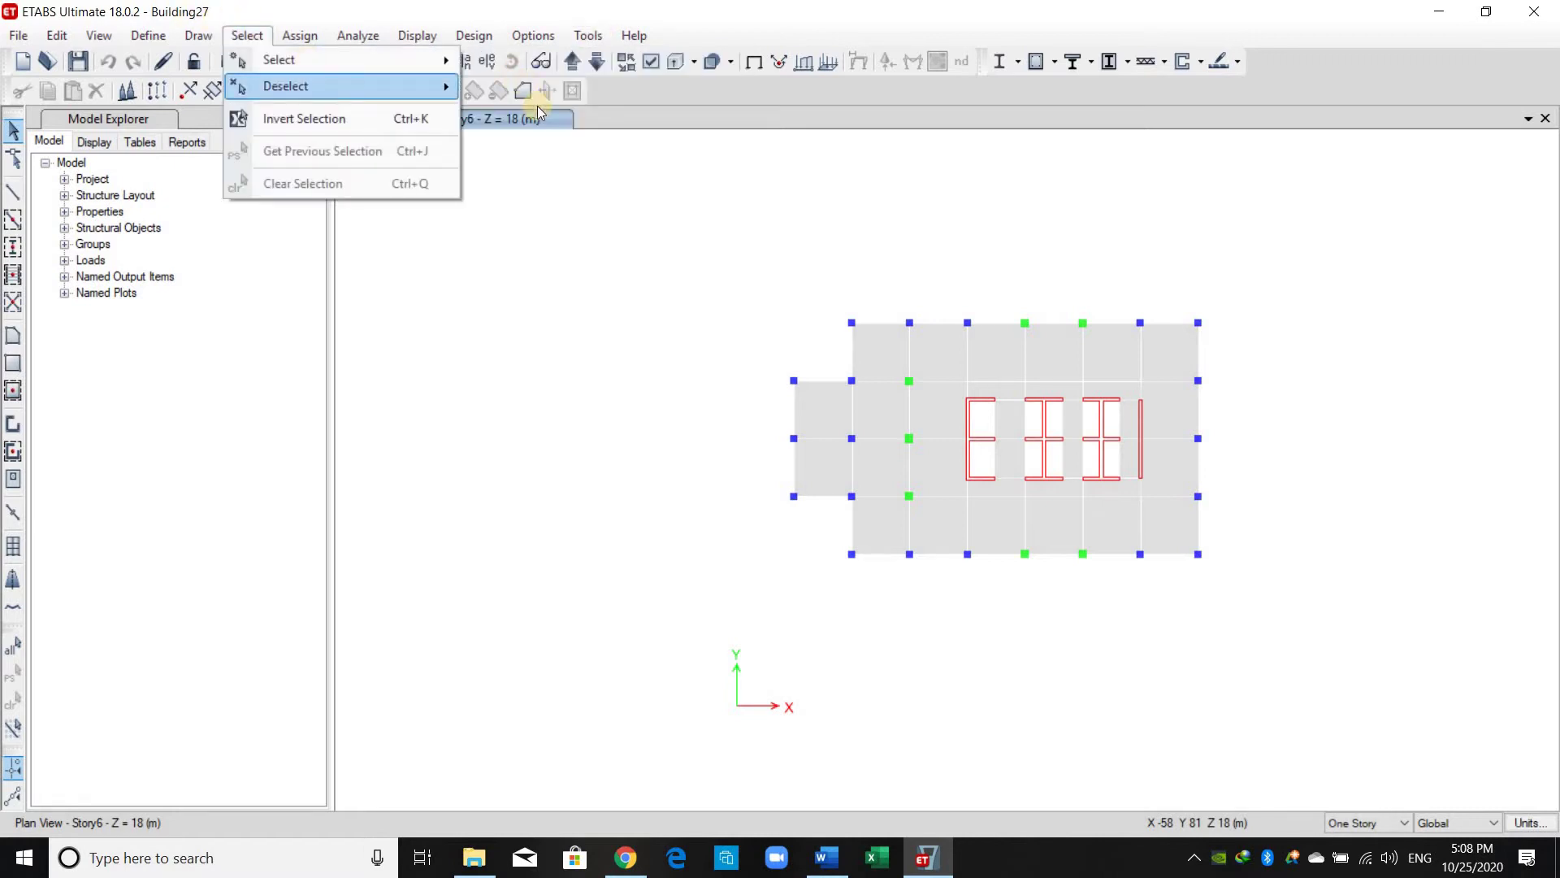
pyautogui.click(554, 213)
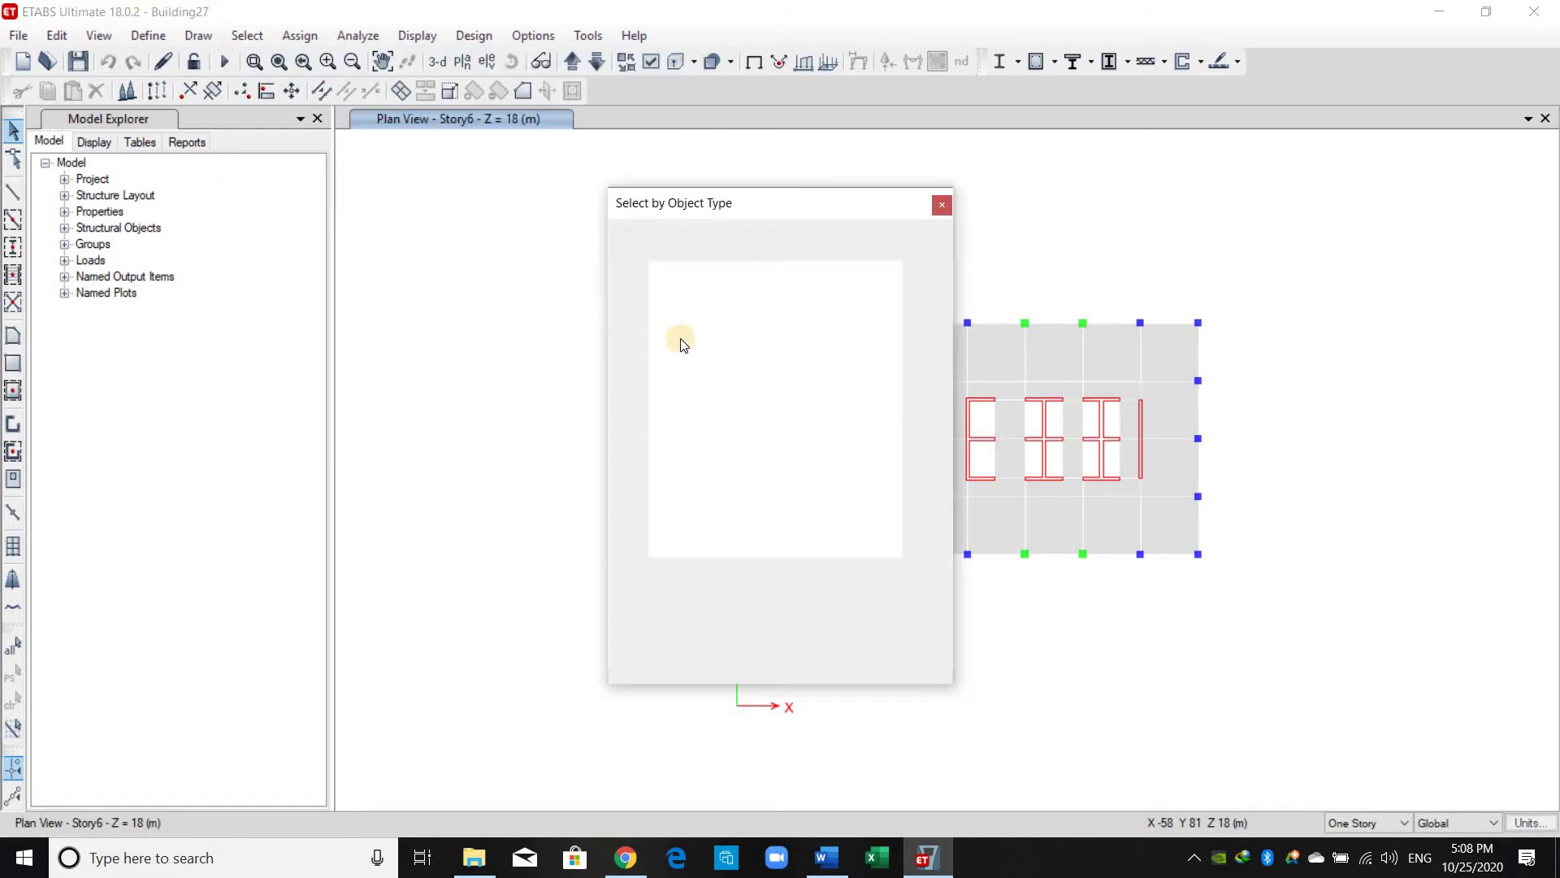
pyautogui.click(670, 282)
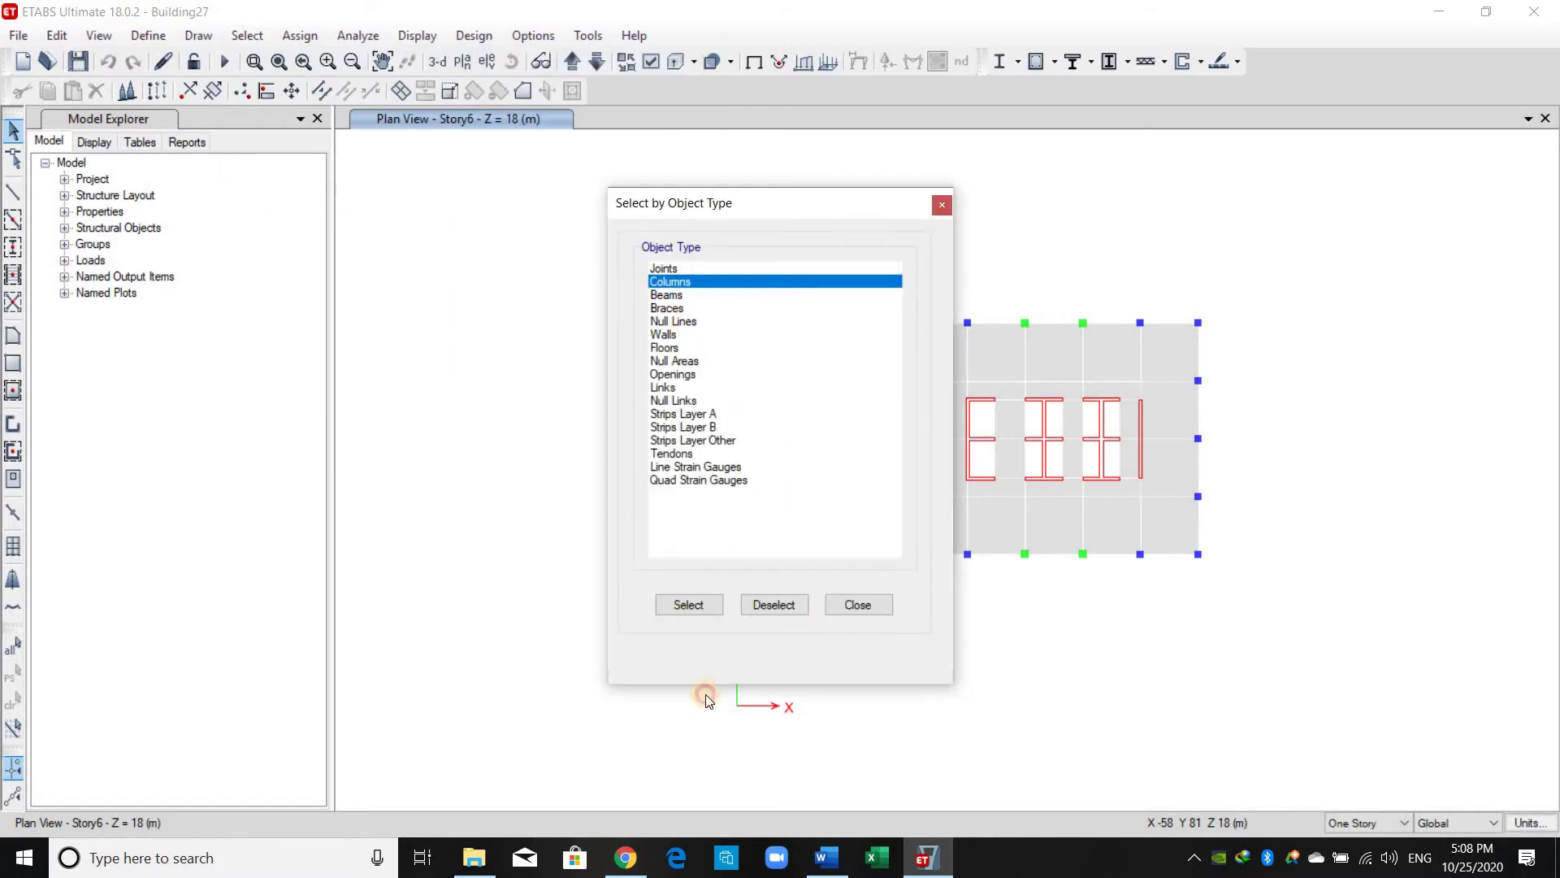
pyautogui.click(701, 600)
pyautogui.click(859, 608)
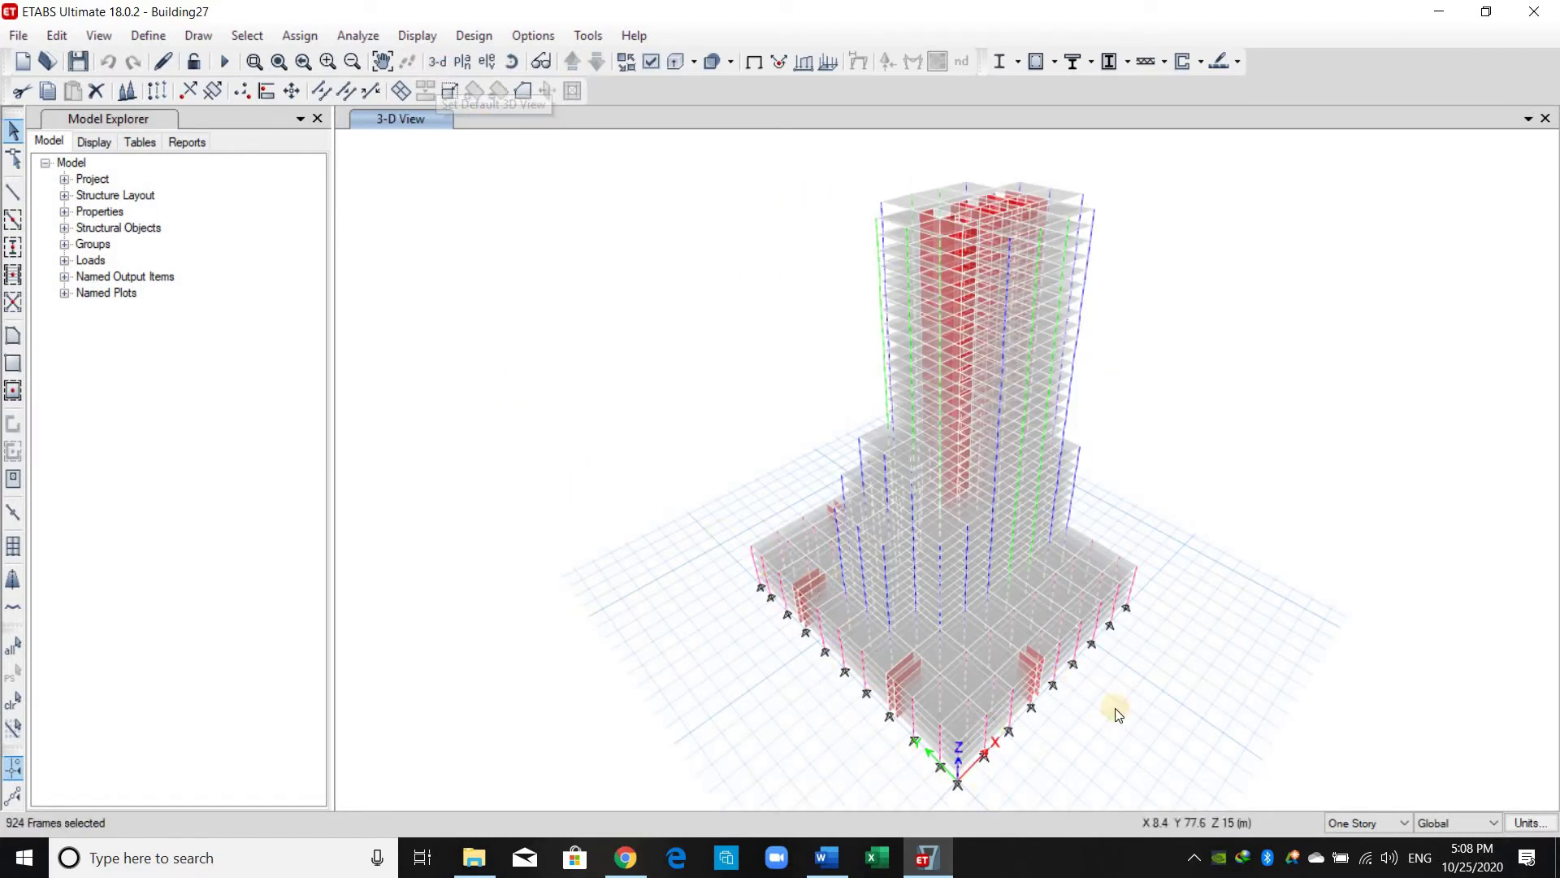
pyautogui.rightClick(502, 249)
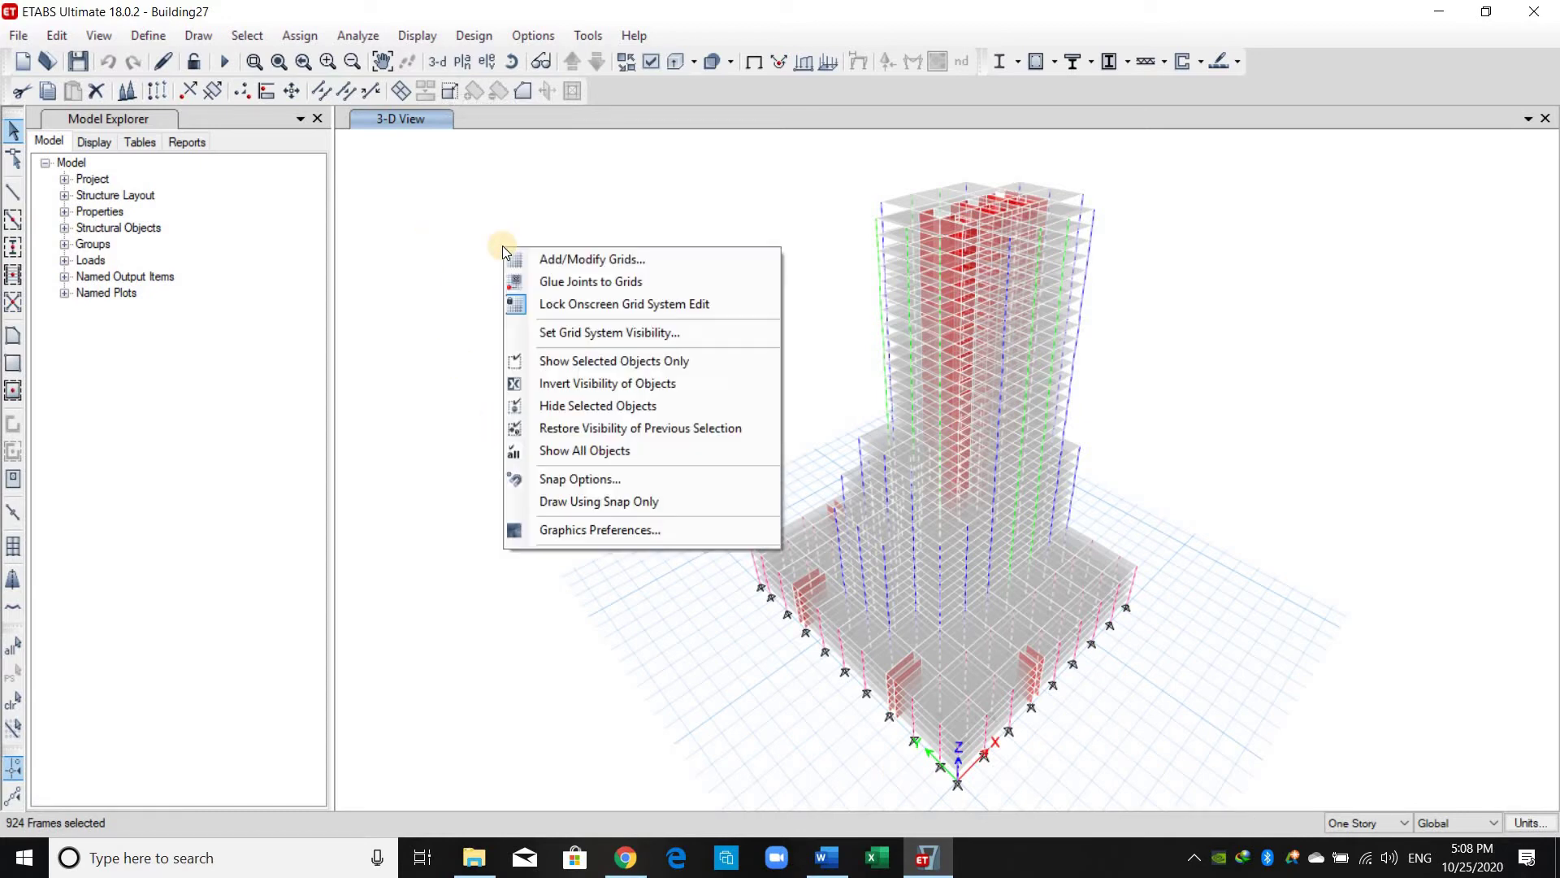
pyautogui.click(557, 365)
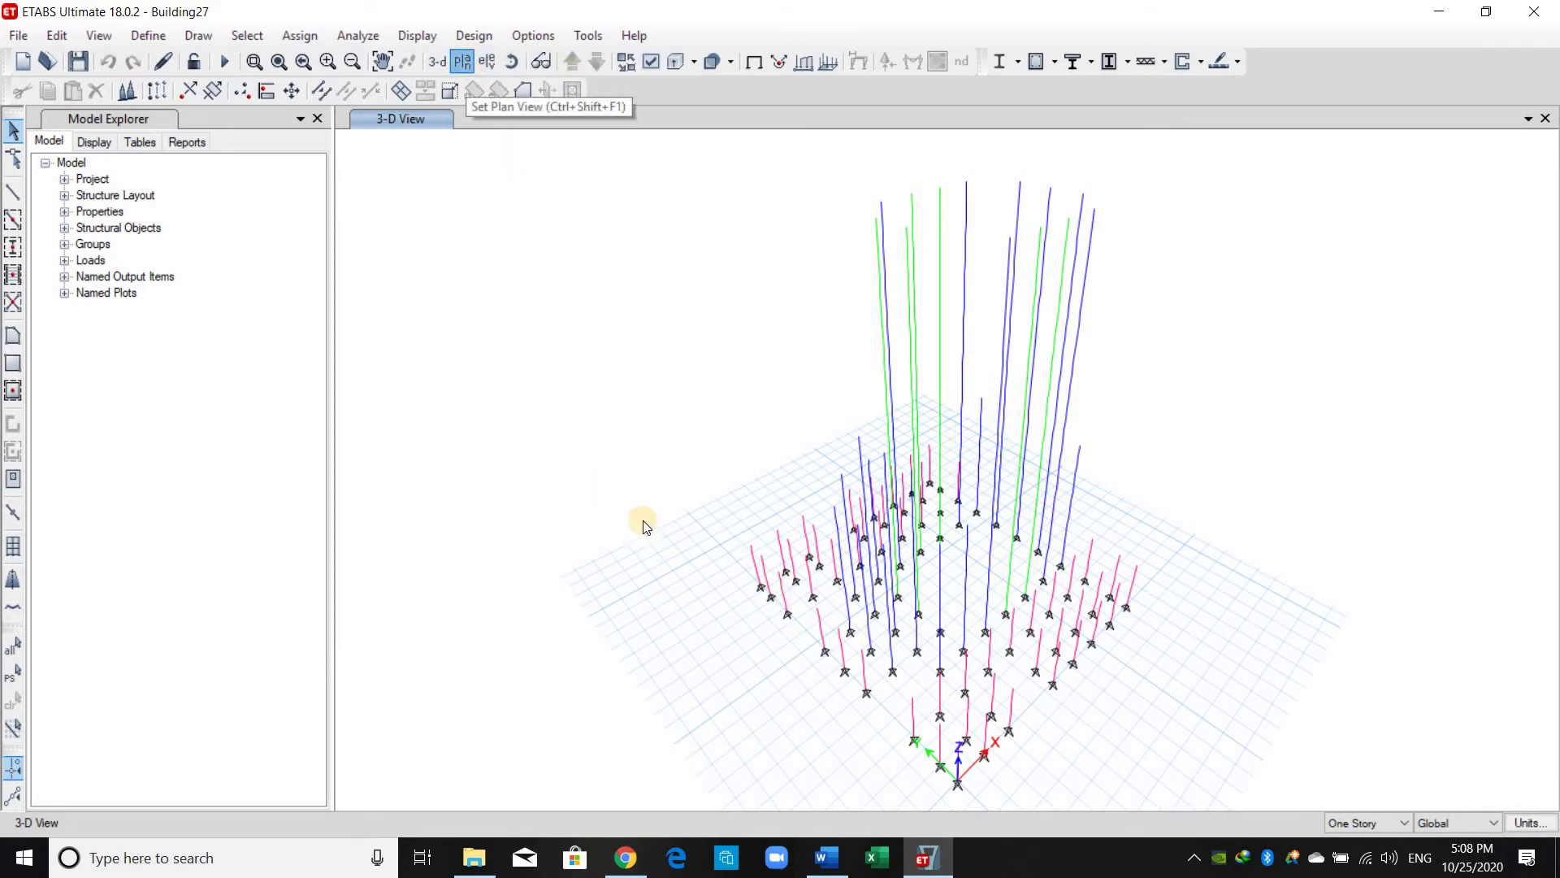
# Display the plan view of Story1 and set the story scope to All Stories.
pyautogui.scroll(-5, 682, 595)
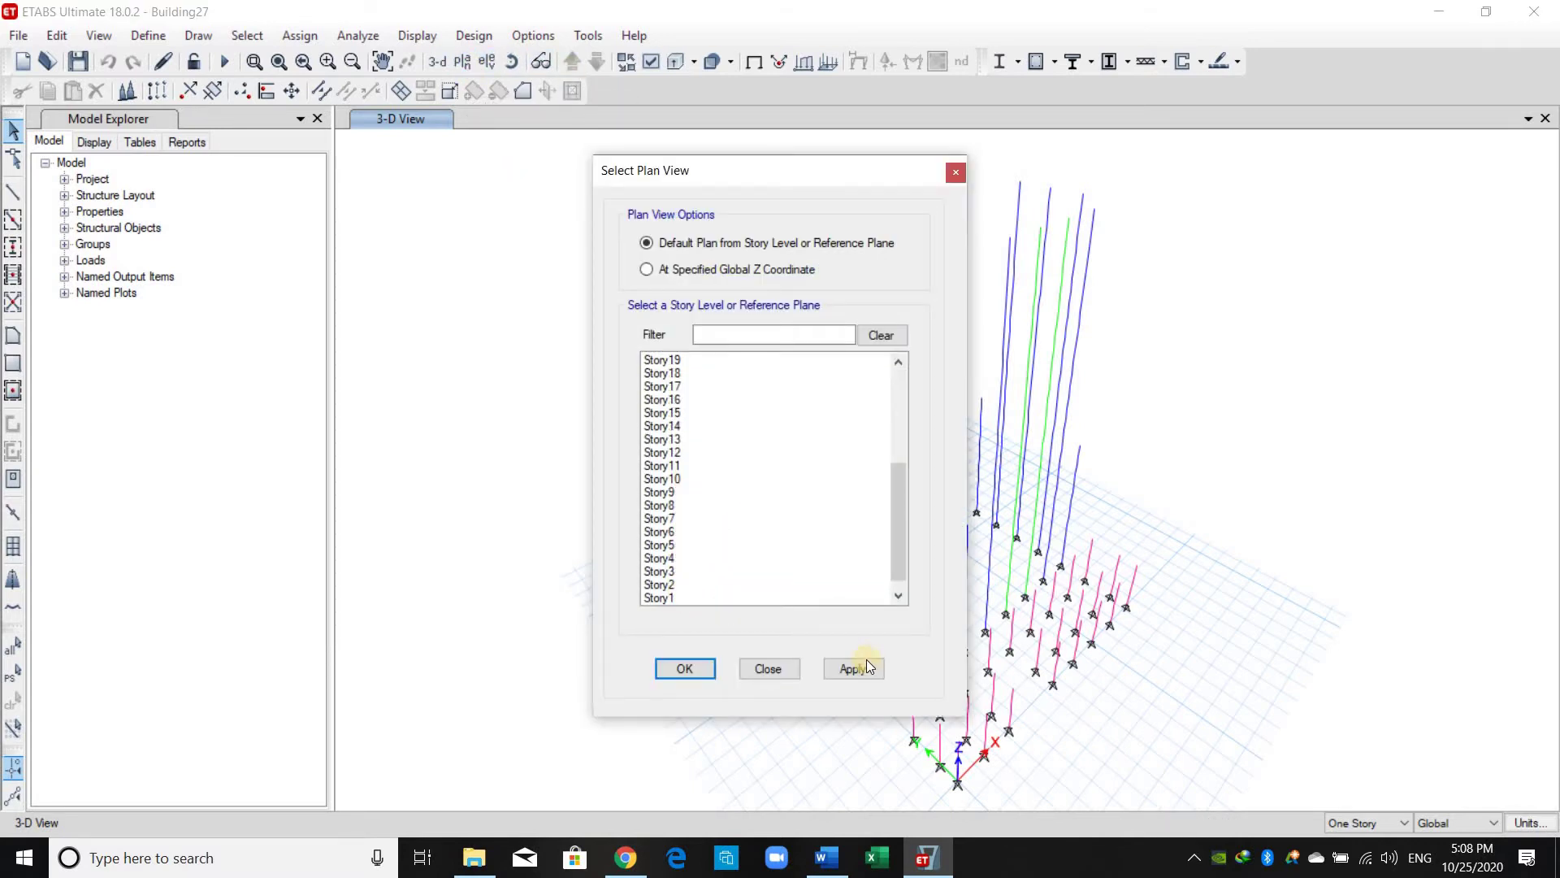
pyautogui.click(775, 670)
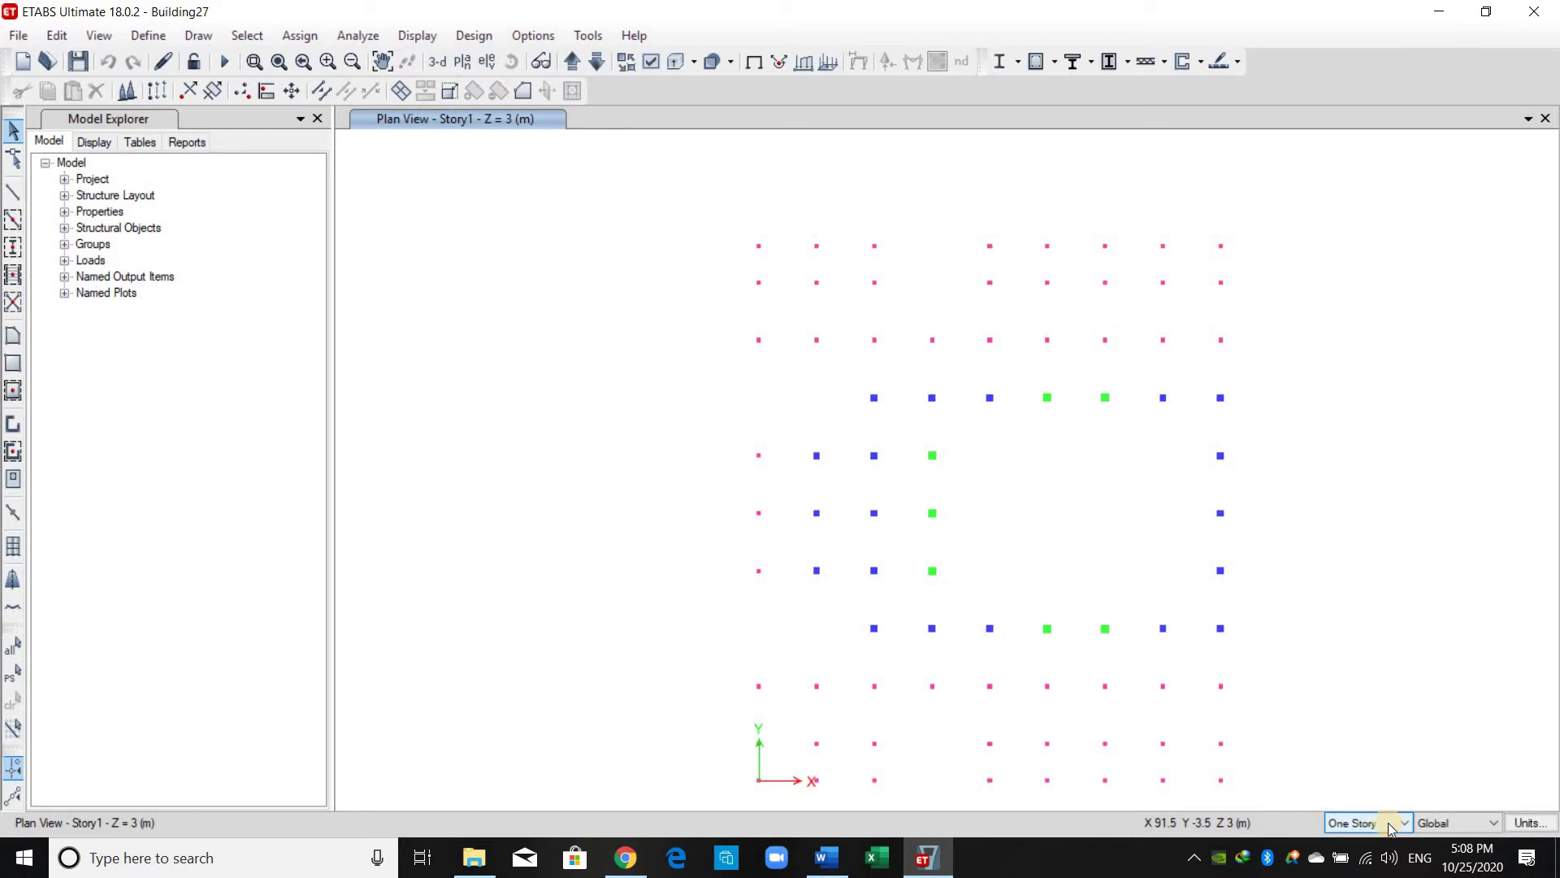
pyautogui.click(1377, 823)
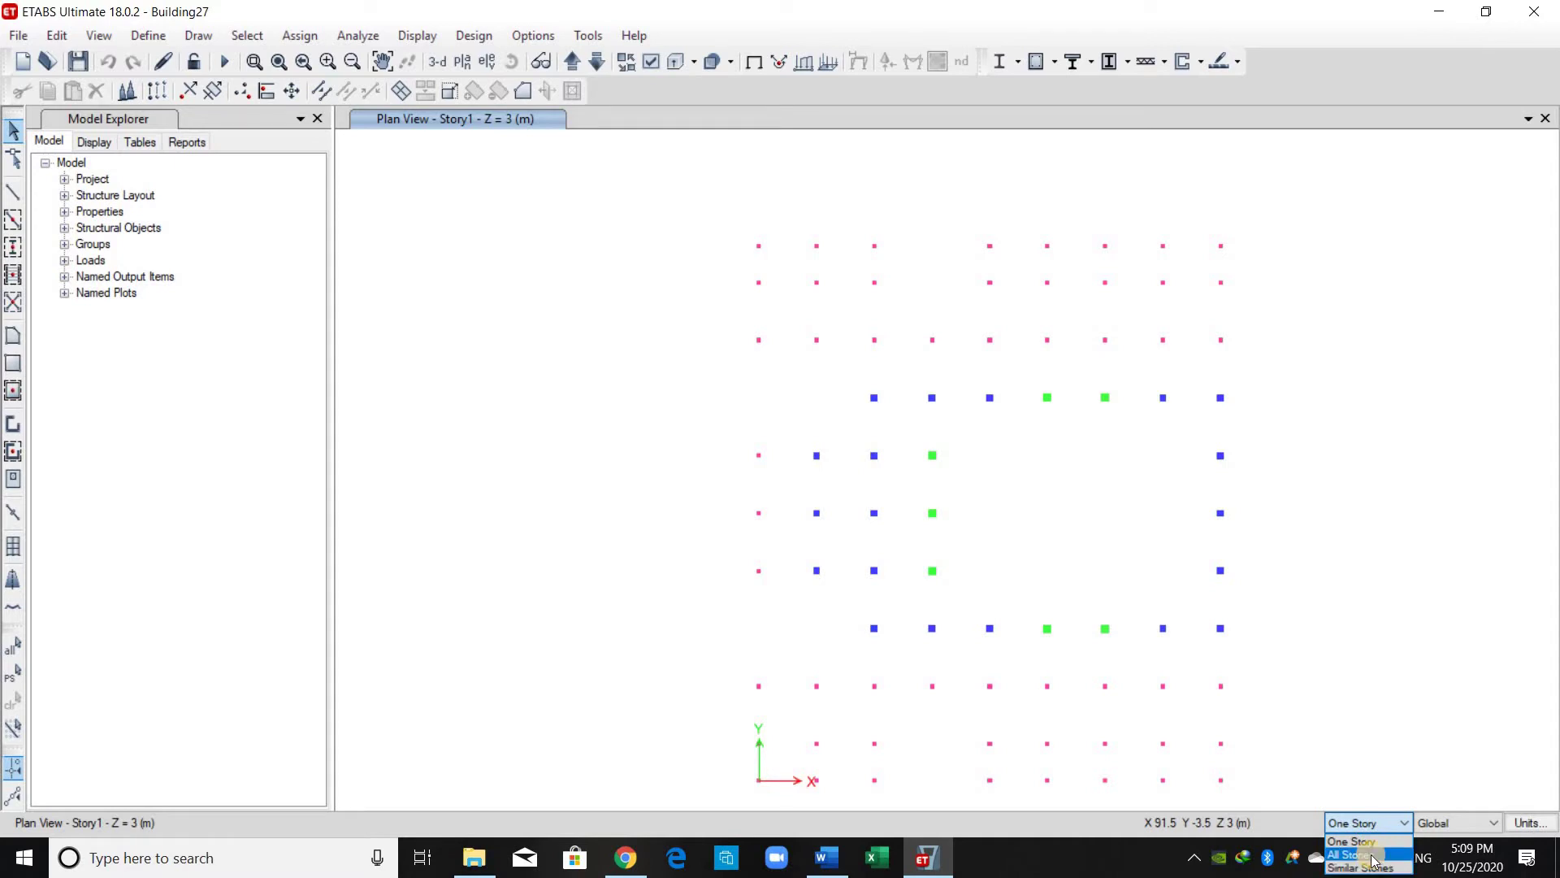
pyautogui.click(1371, 856)
# Select one green column through all stories from the plan, check it in the 3-D view, and clear the selection.
pyautogui.click(1117, 639)
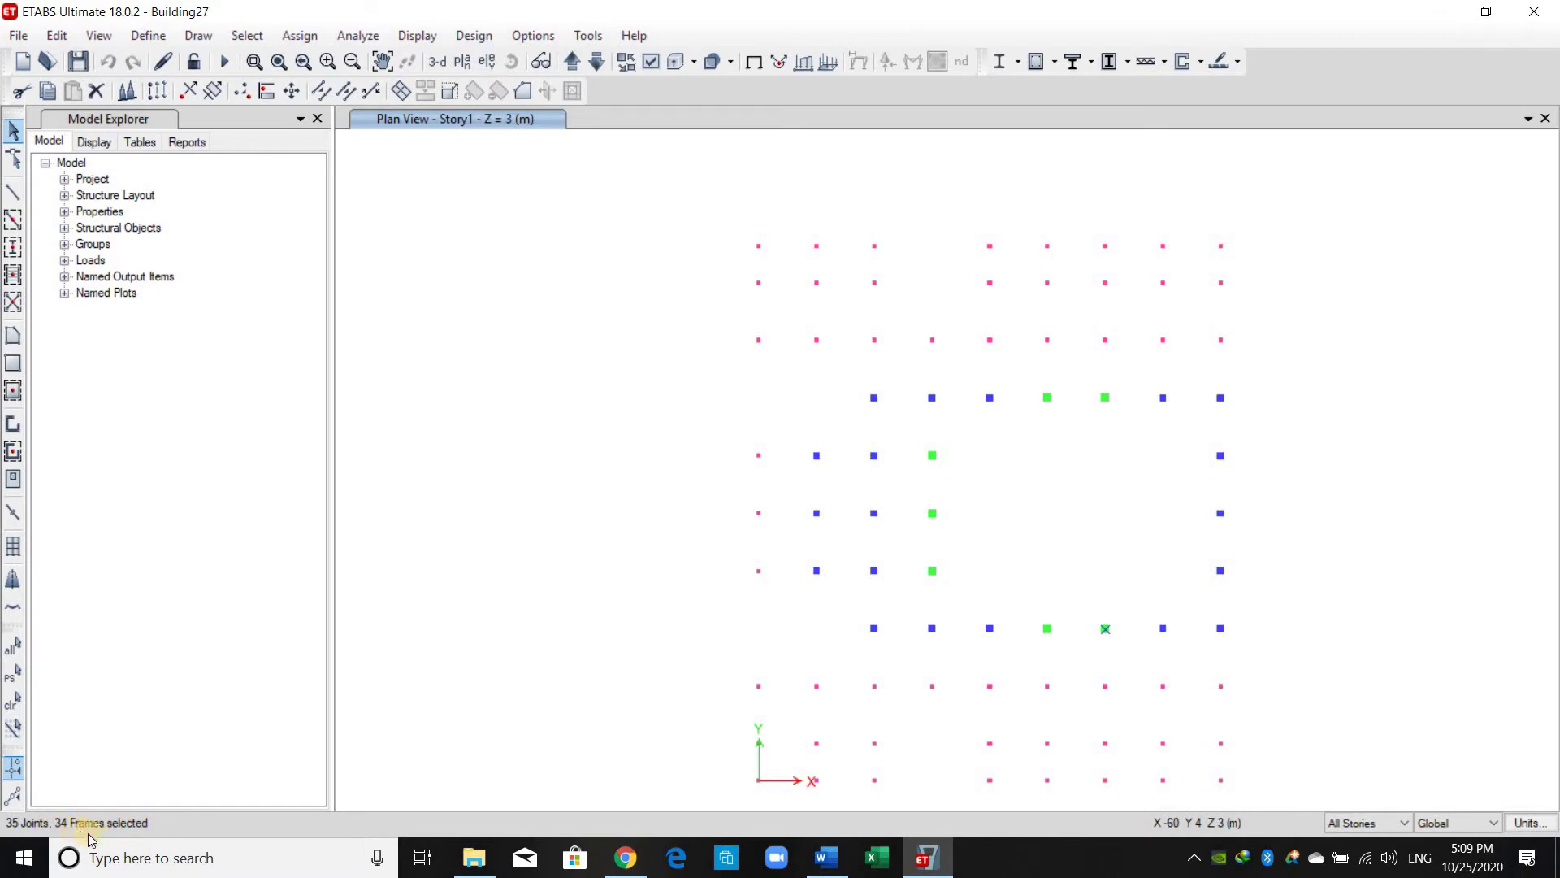
pyautogui.click(438, 61)
pyautogui.click(1041, 594)
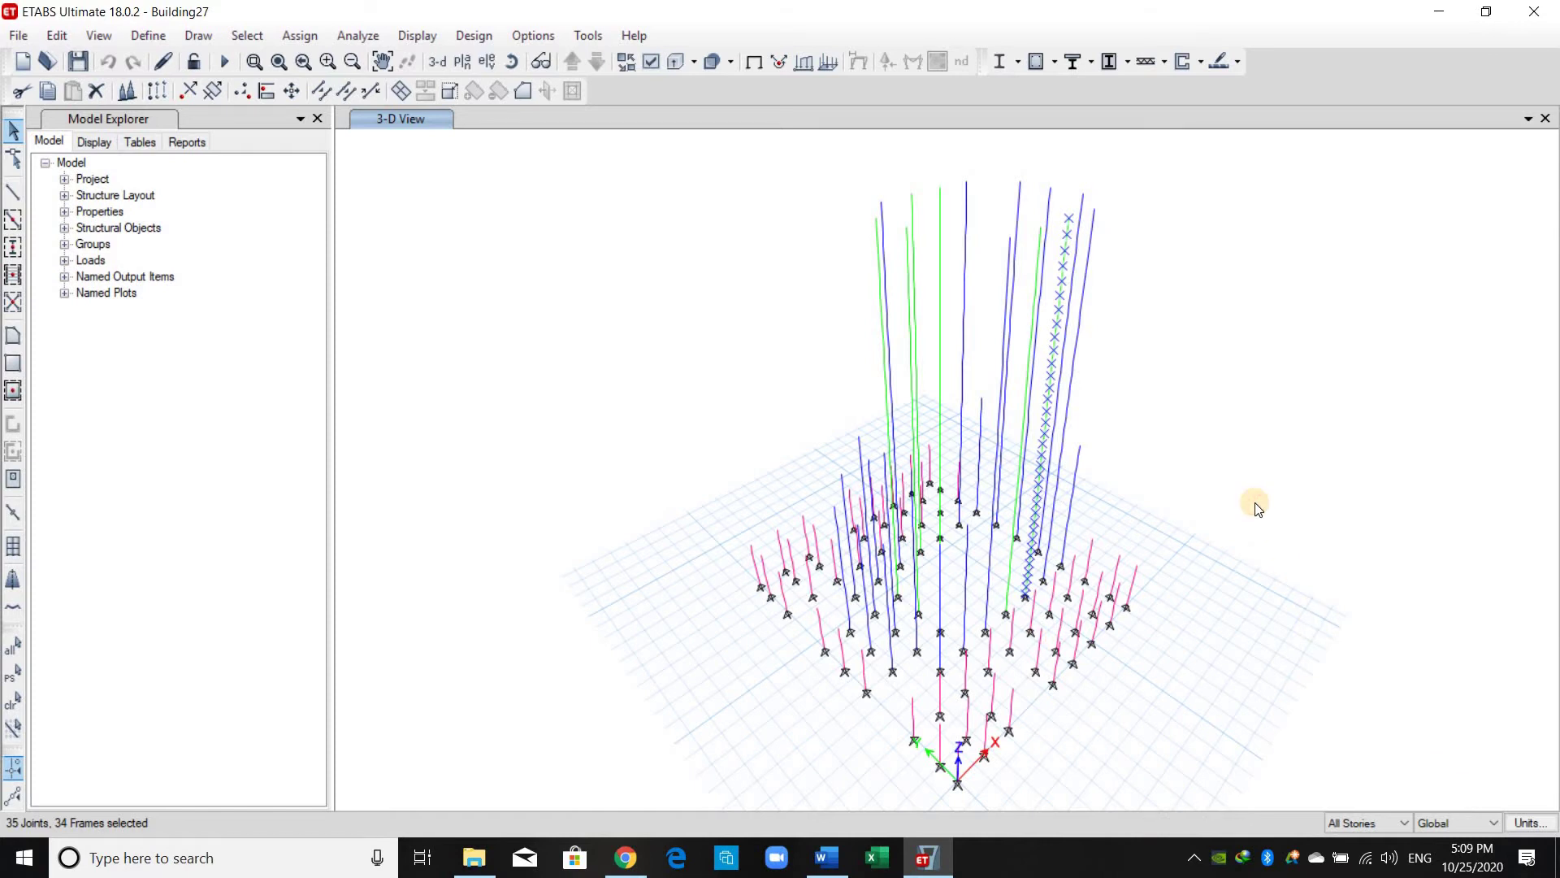
pyautogui.hotkey('ctrl', 'q')
# Set the story scope to One Story, select a single column segment in the 3-D view, and clear the selection.
pyautogui.click(1366, 821)
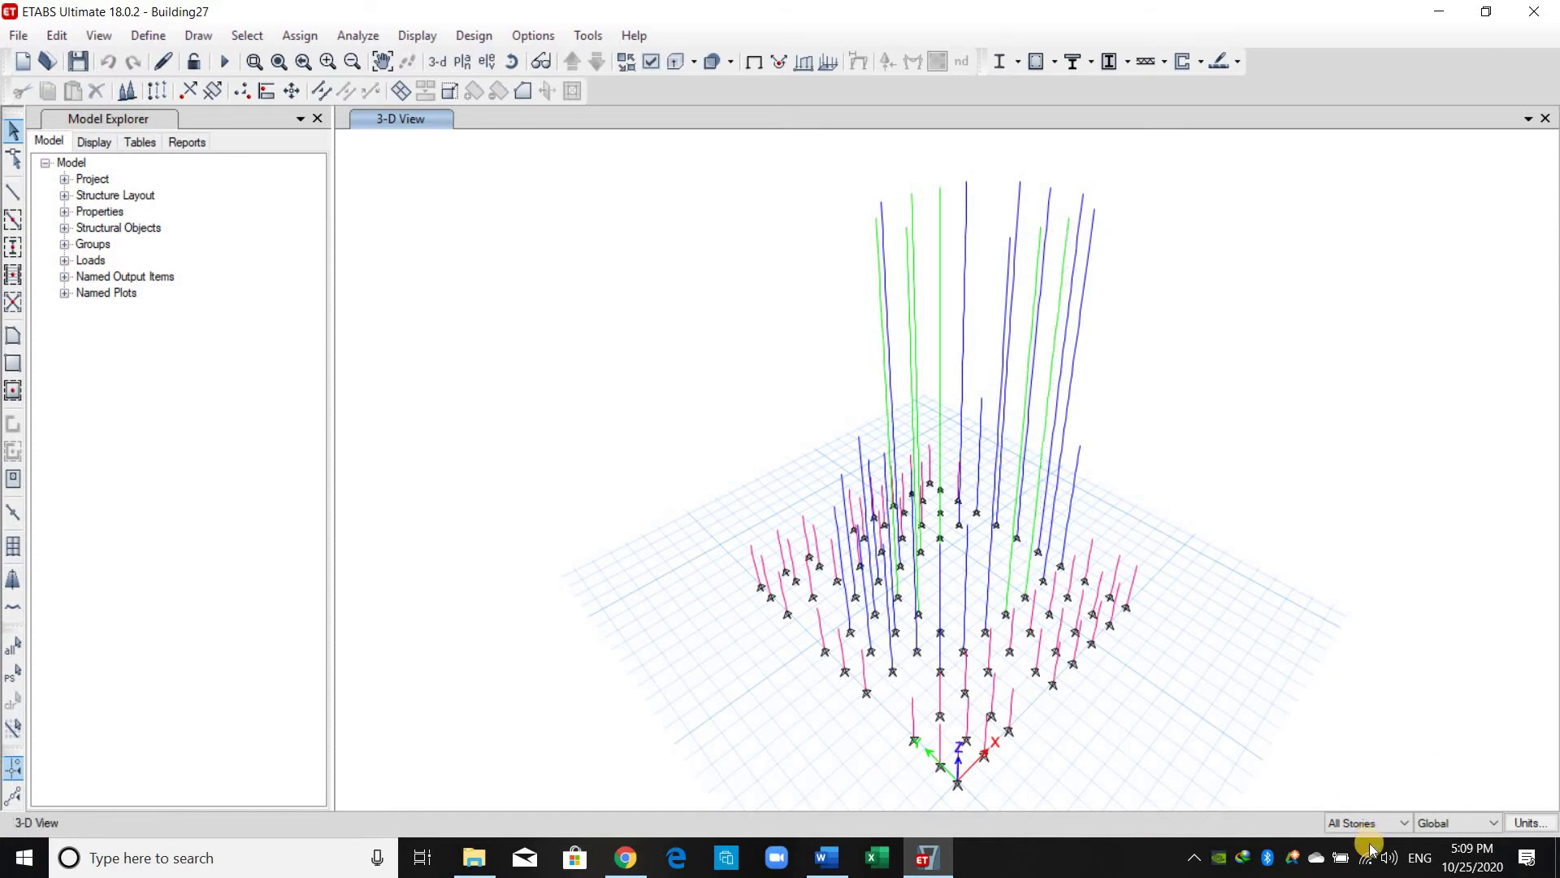
pyautogui.click(1368, 822)
pyautogui.click(1368, 845)
pyautogui.scroll(3, 1070, 550)
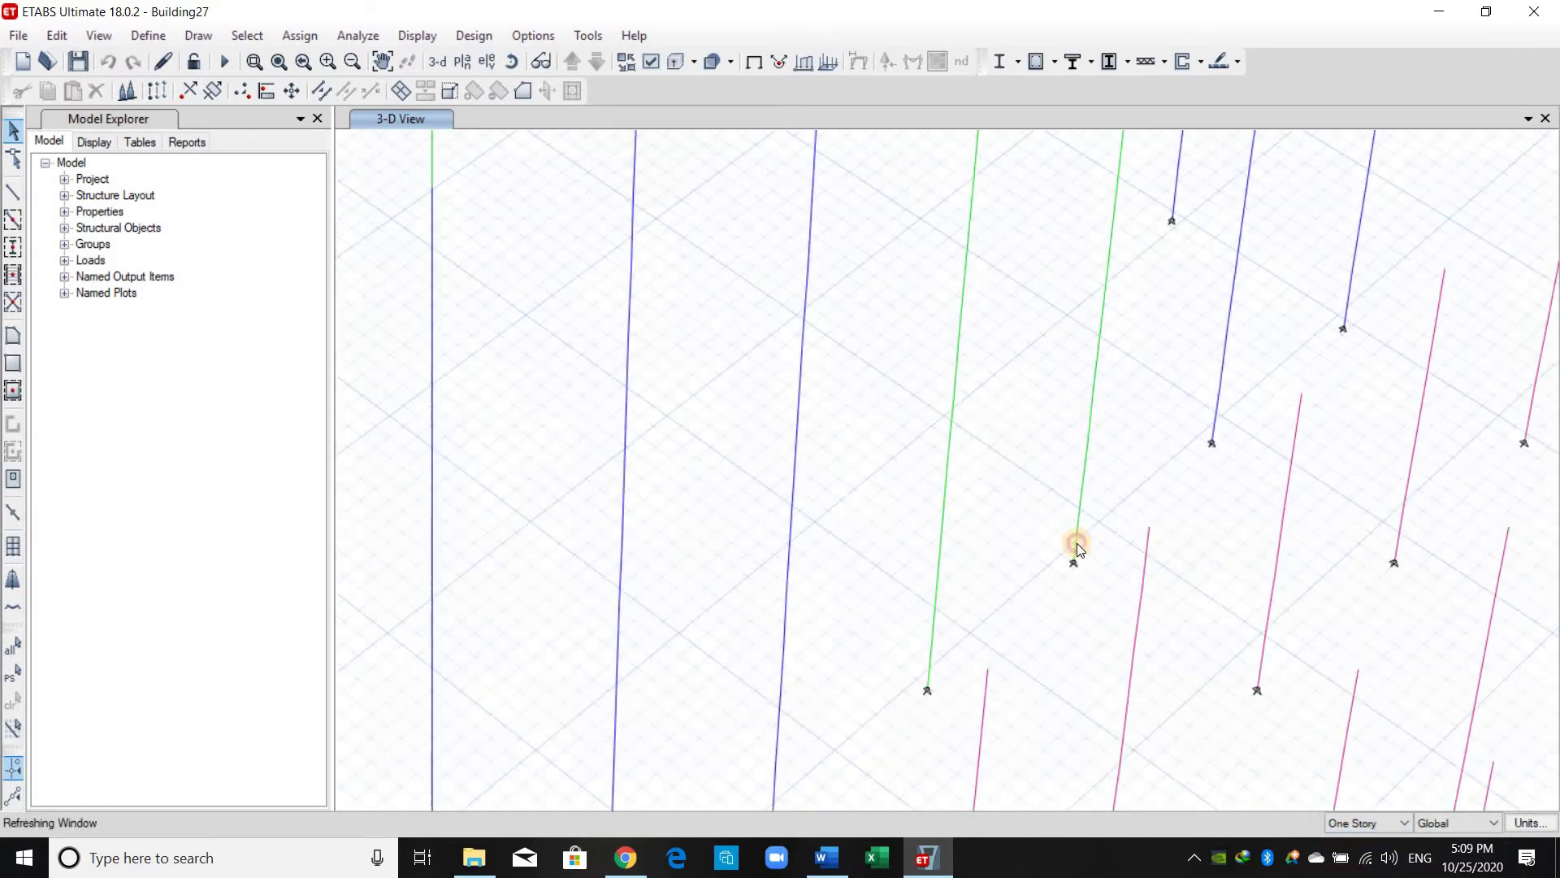
pyautogui.scroll(-3, 1086, 636)
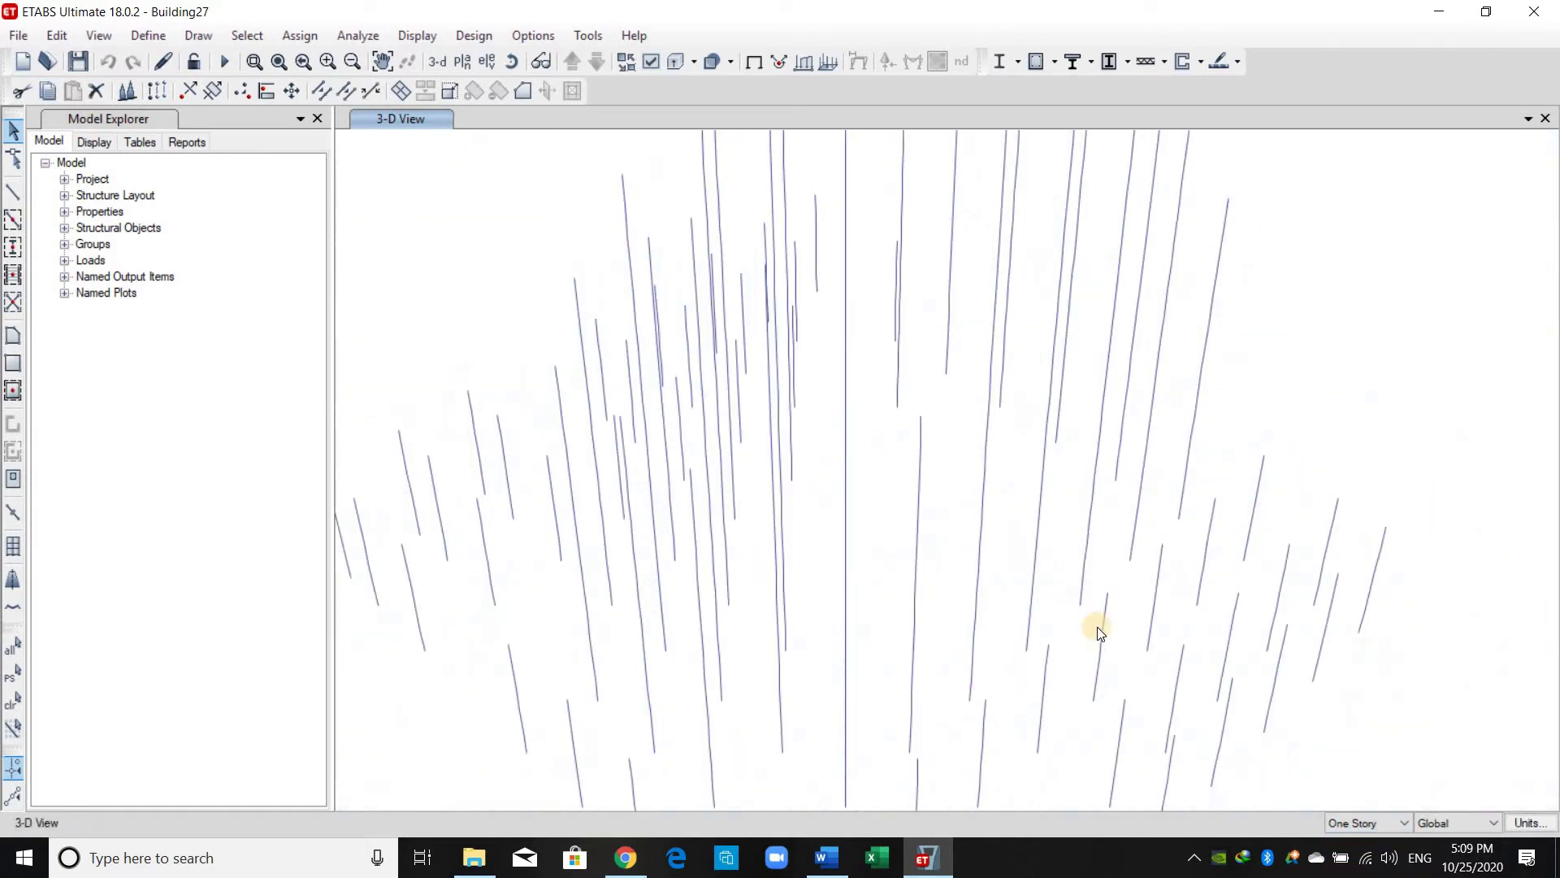
pyautogui.scroll(-5, 1095, 626)
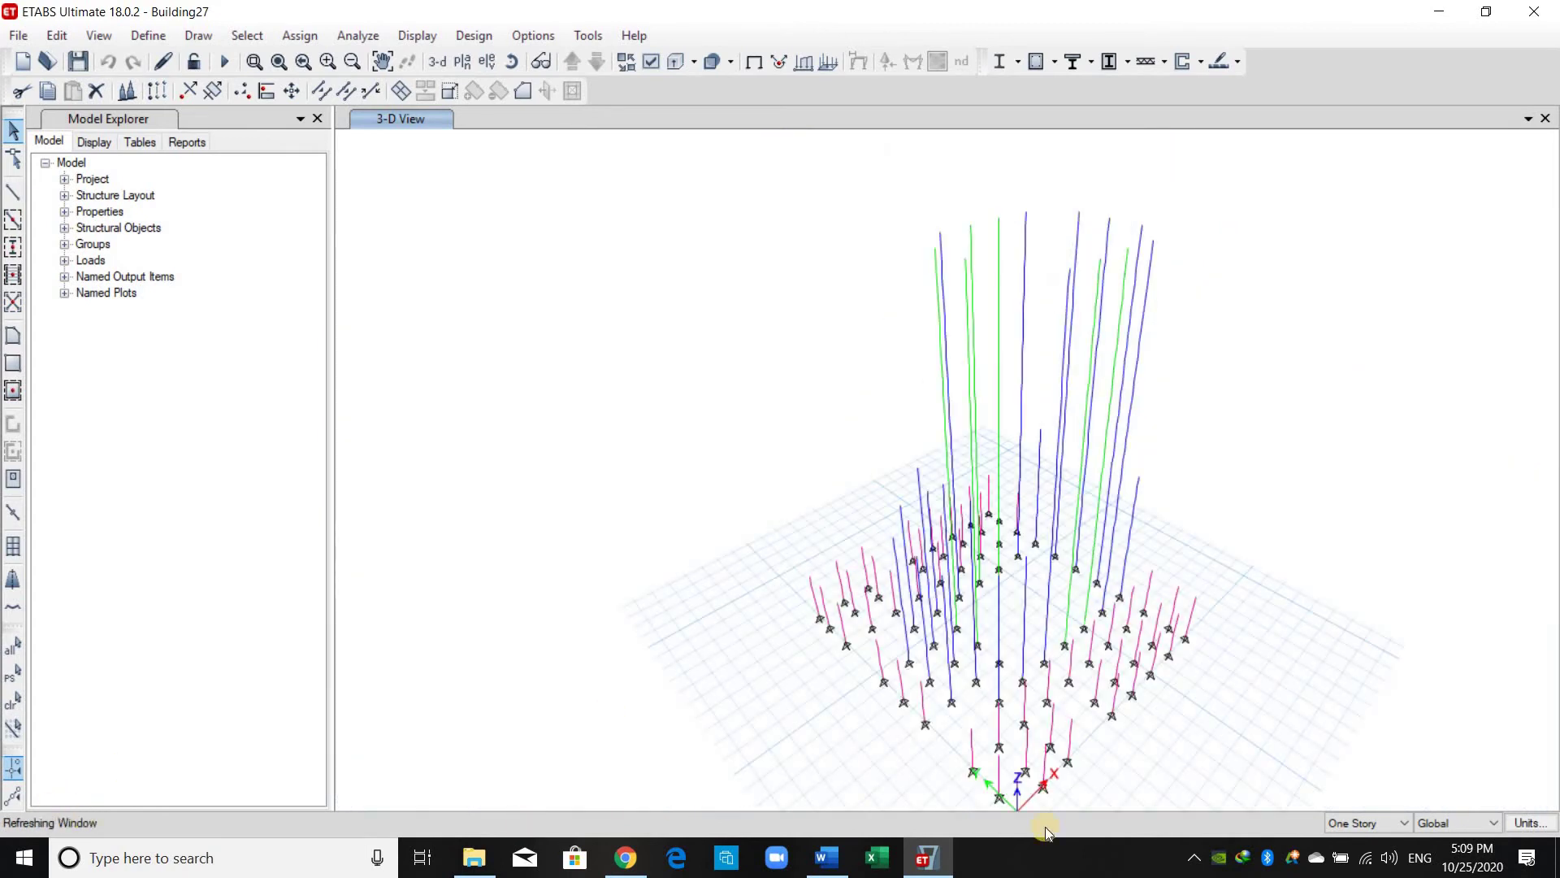
pyautogui.click(1305, 623)
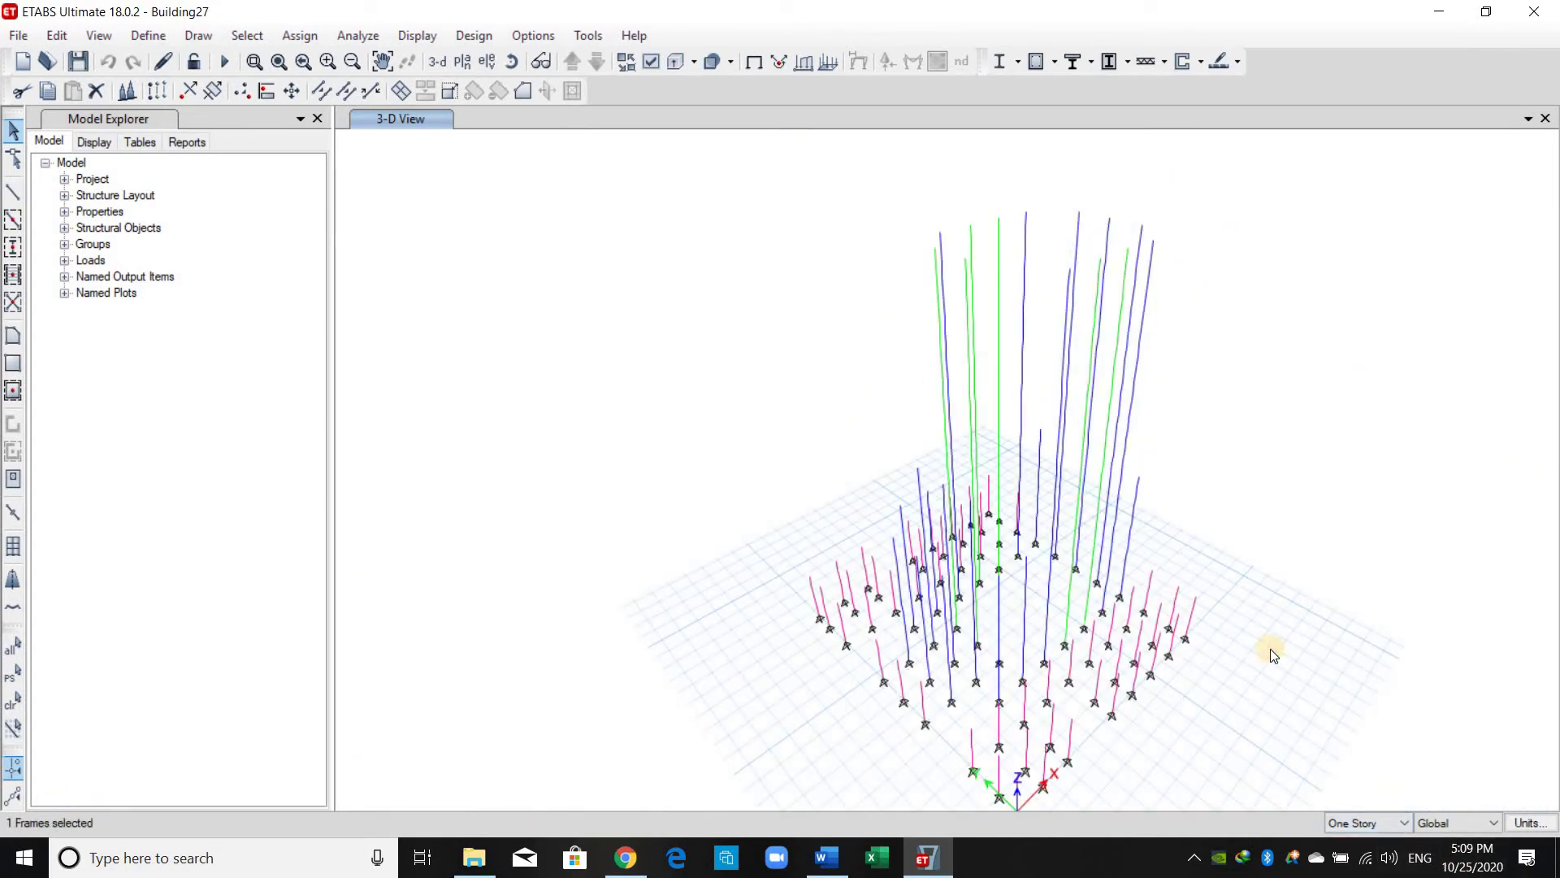
pyautogui.press('Escape')
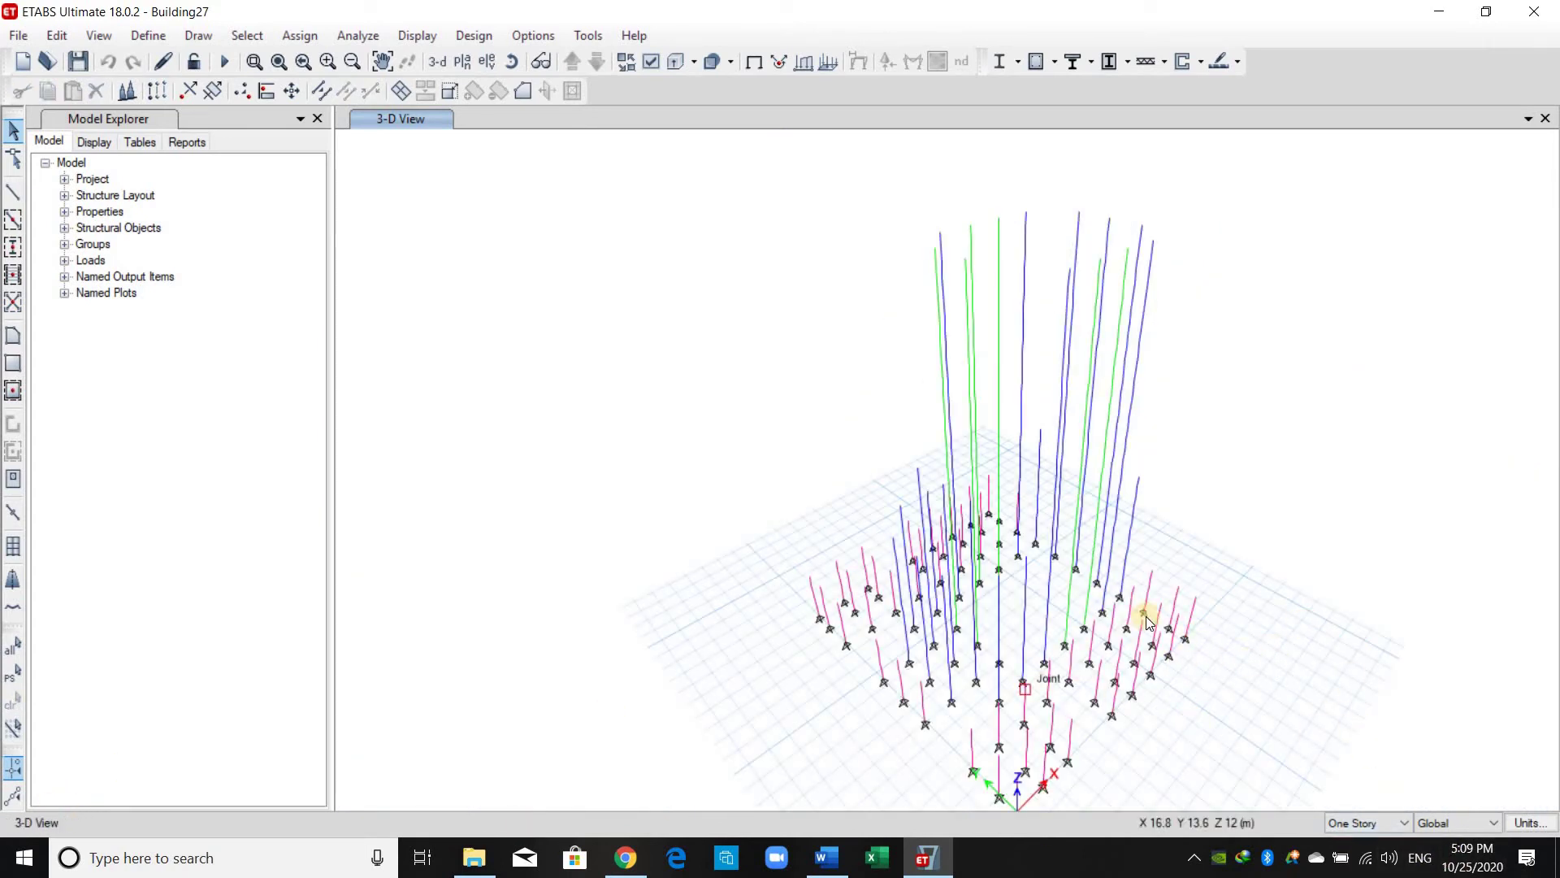
# Go back to the Story1 plan view and apply selections to All Stories.
pyautogui.click(460, 62)
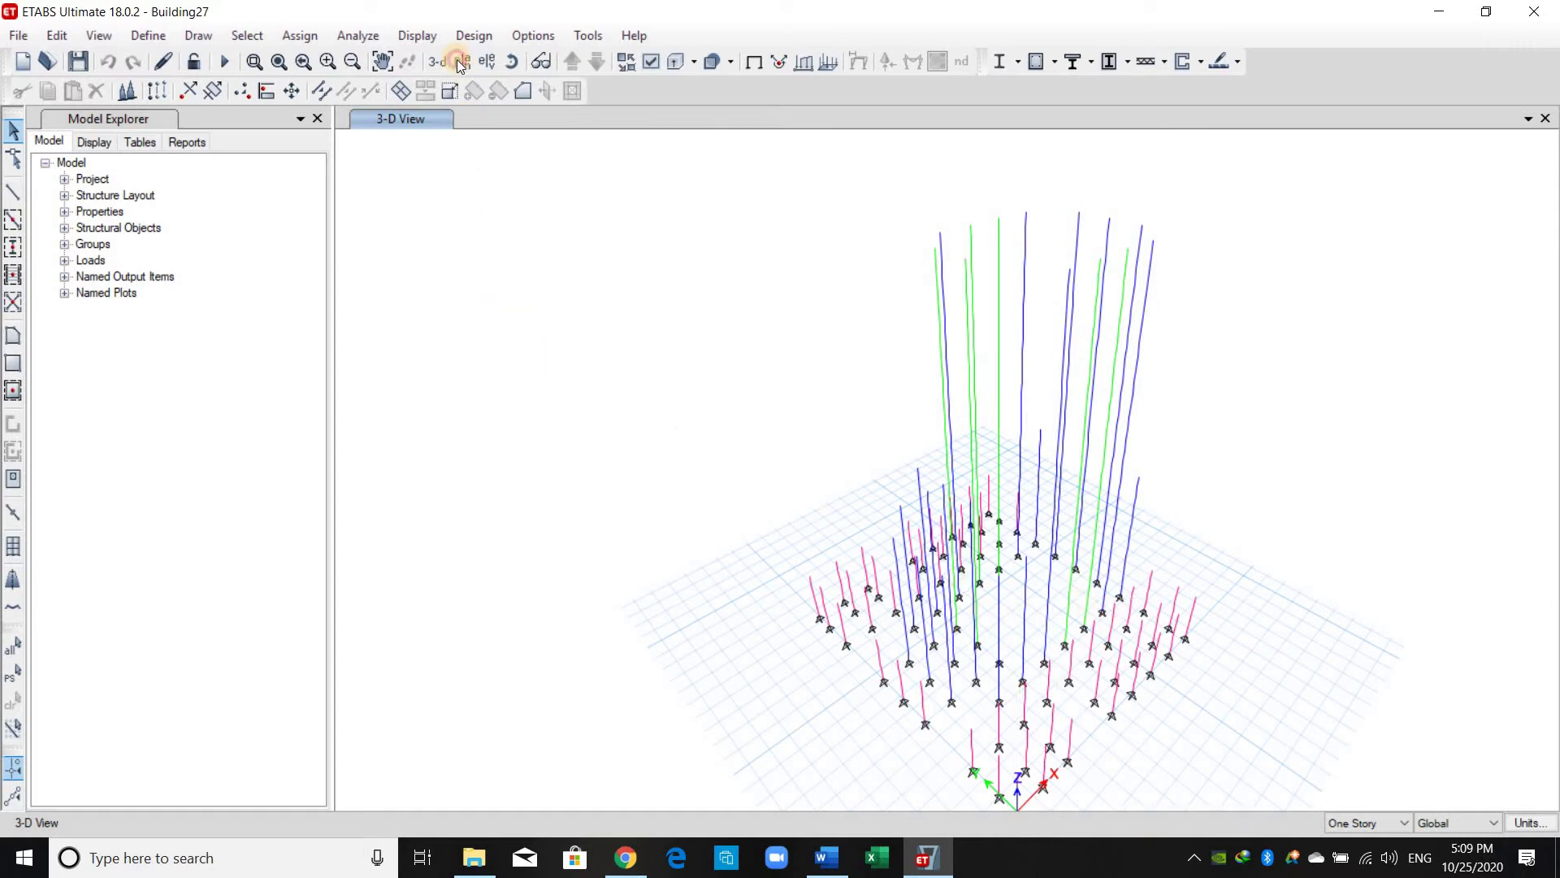
pyautogui.scroll(-5, 683, 585)
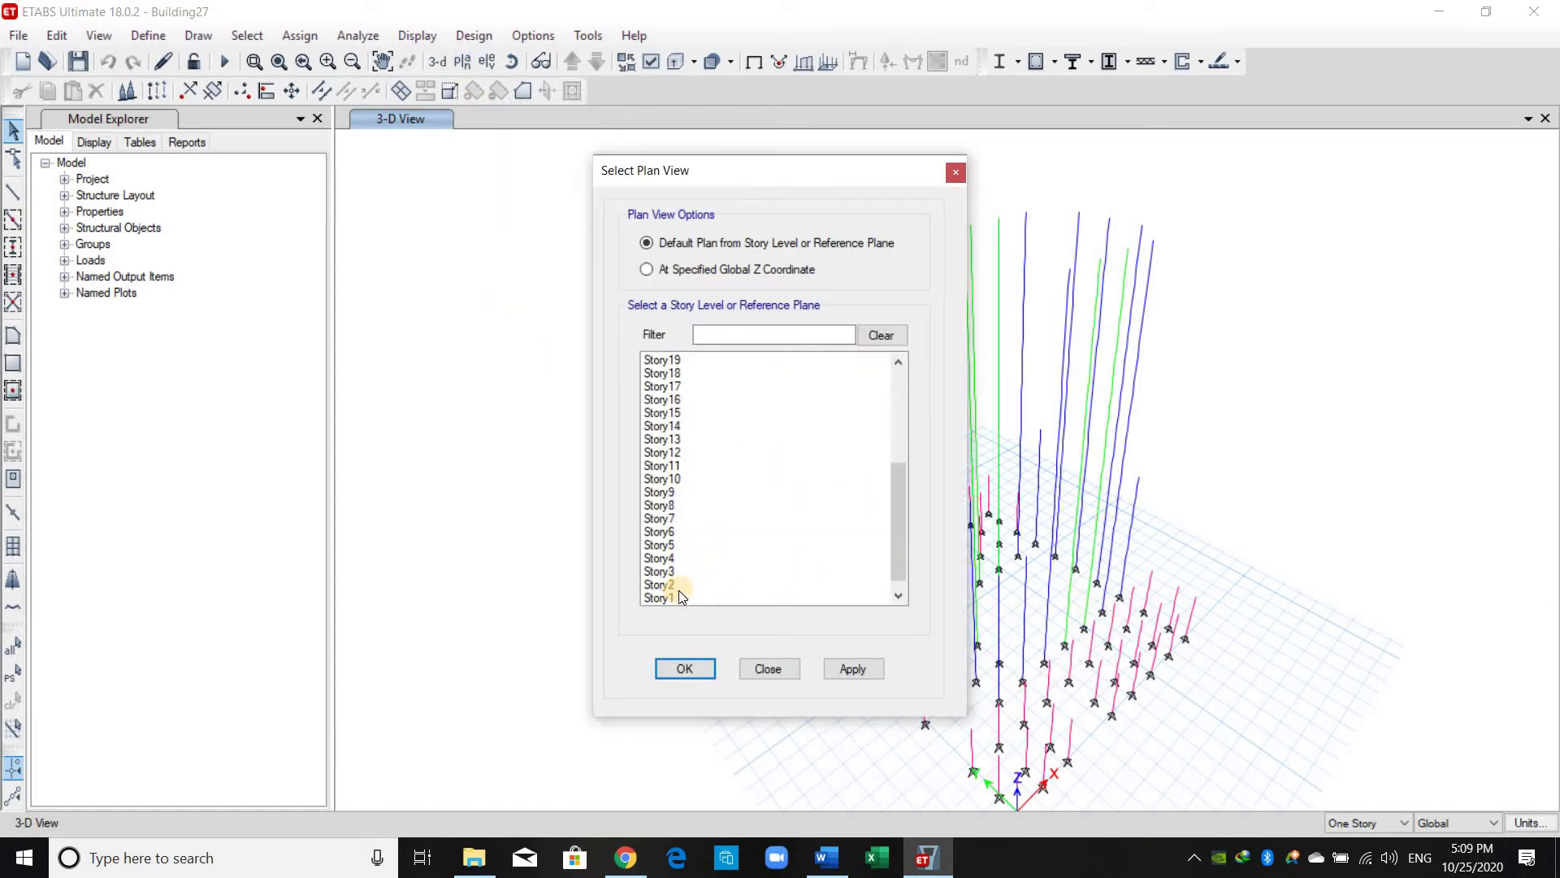
pyautogui.click(683, 598)
pyautogui.click(857, 669)
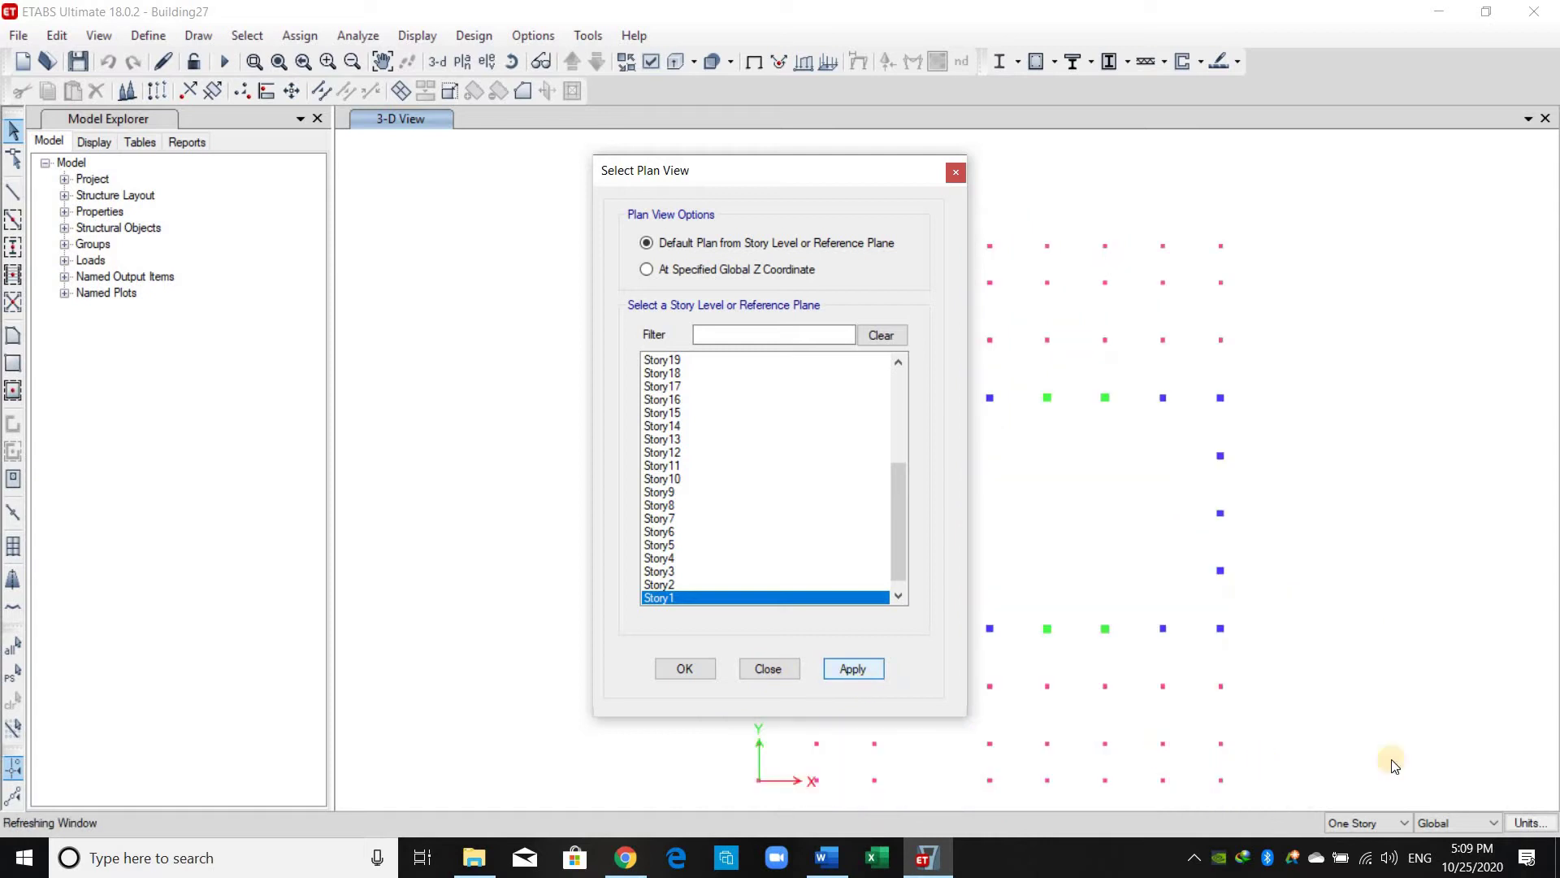
pyautogui.click(1392, 823)
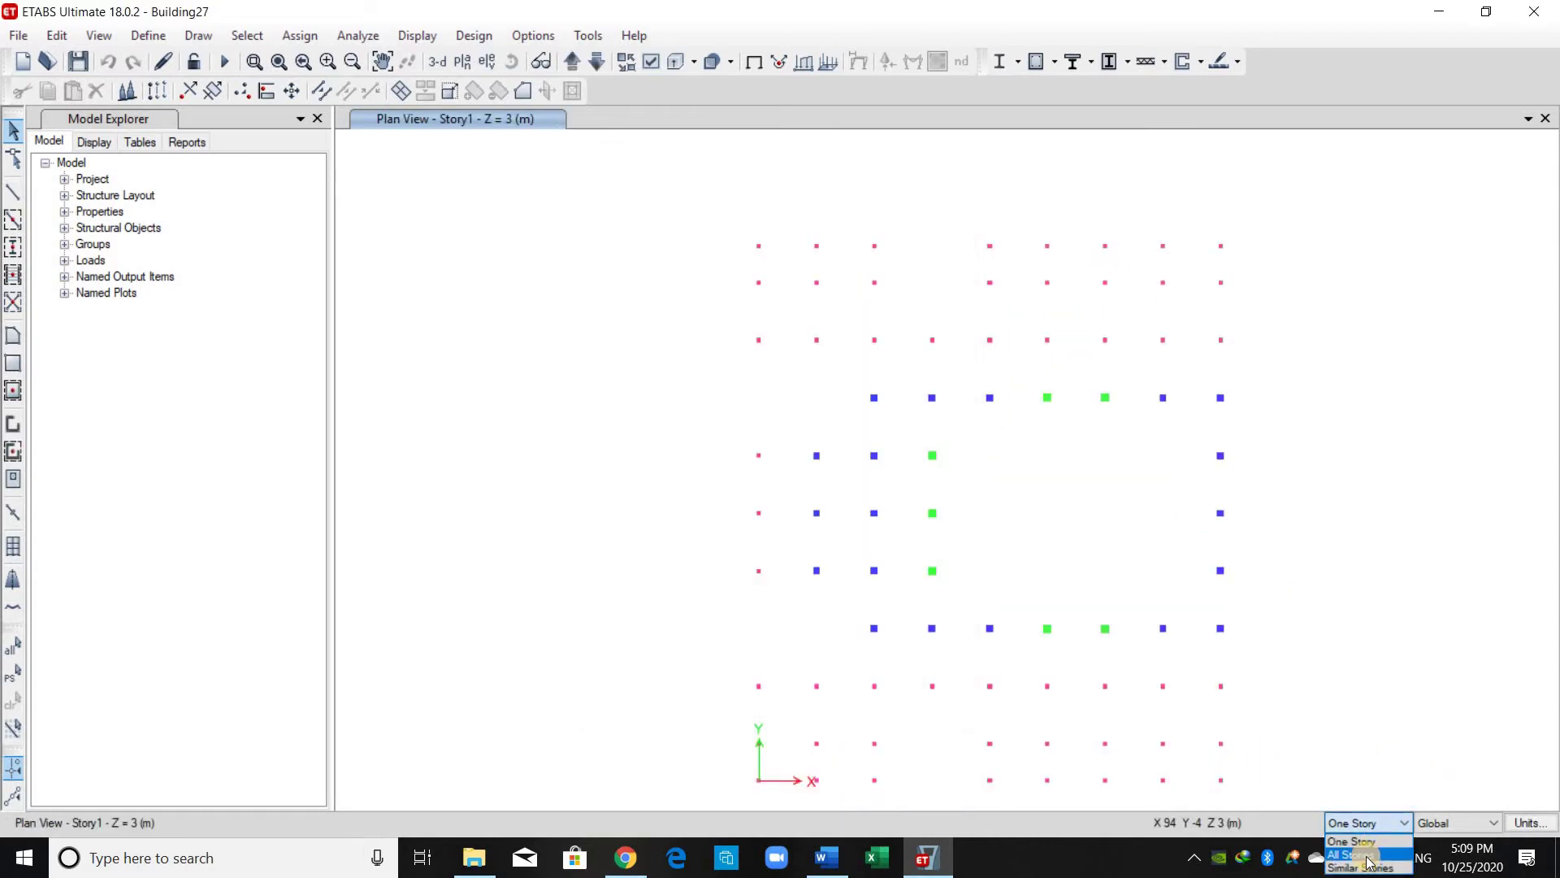
pyautogui.click(1040, 613)
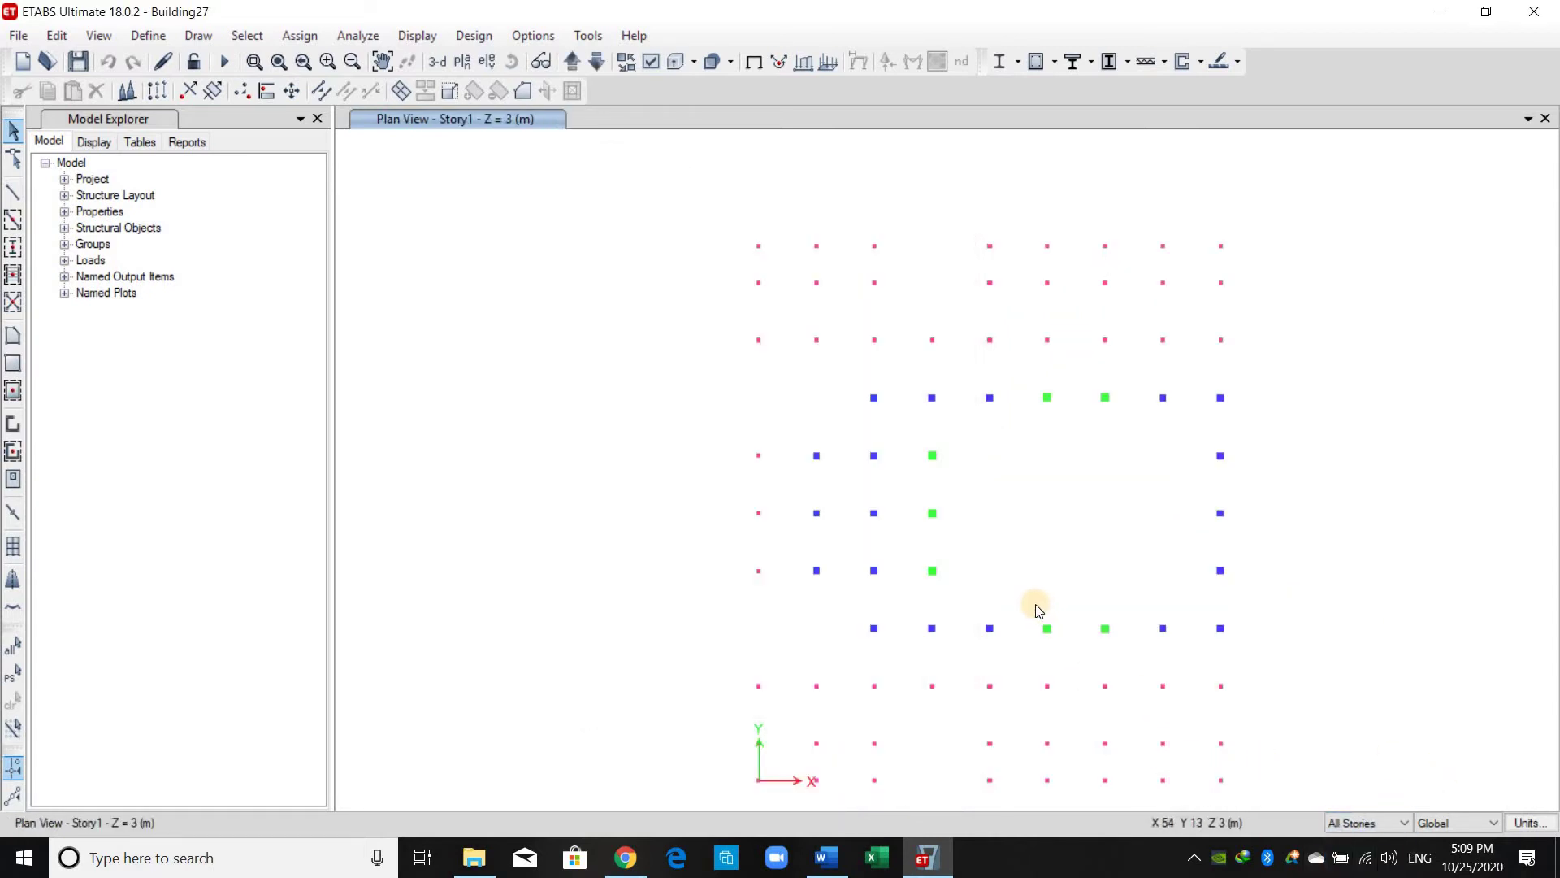
# Select the six green columns except the middle one of the vertical row of three, and display them in the 3-D view.
pyautogui.moveTo(1035, 603); pyautogui.dragTo(1121, 646)
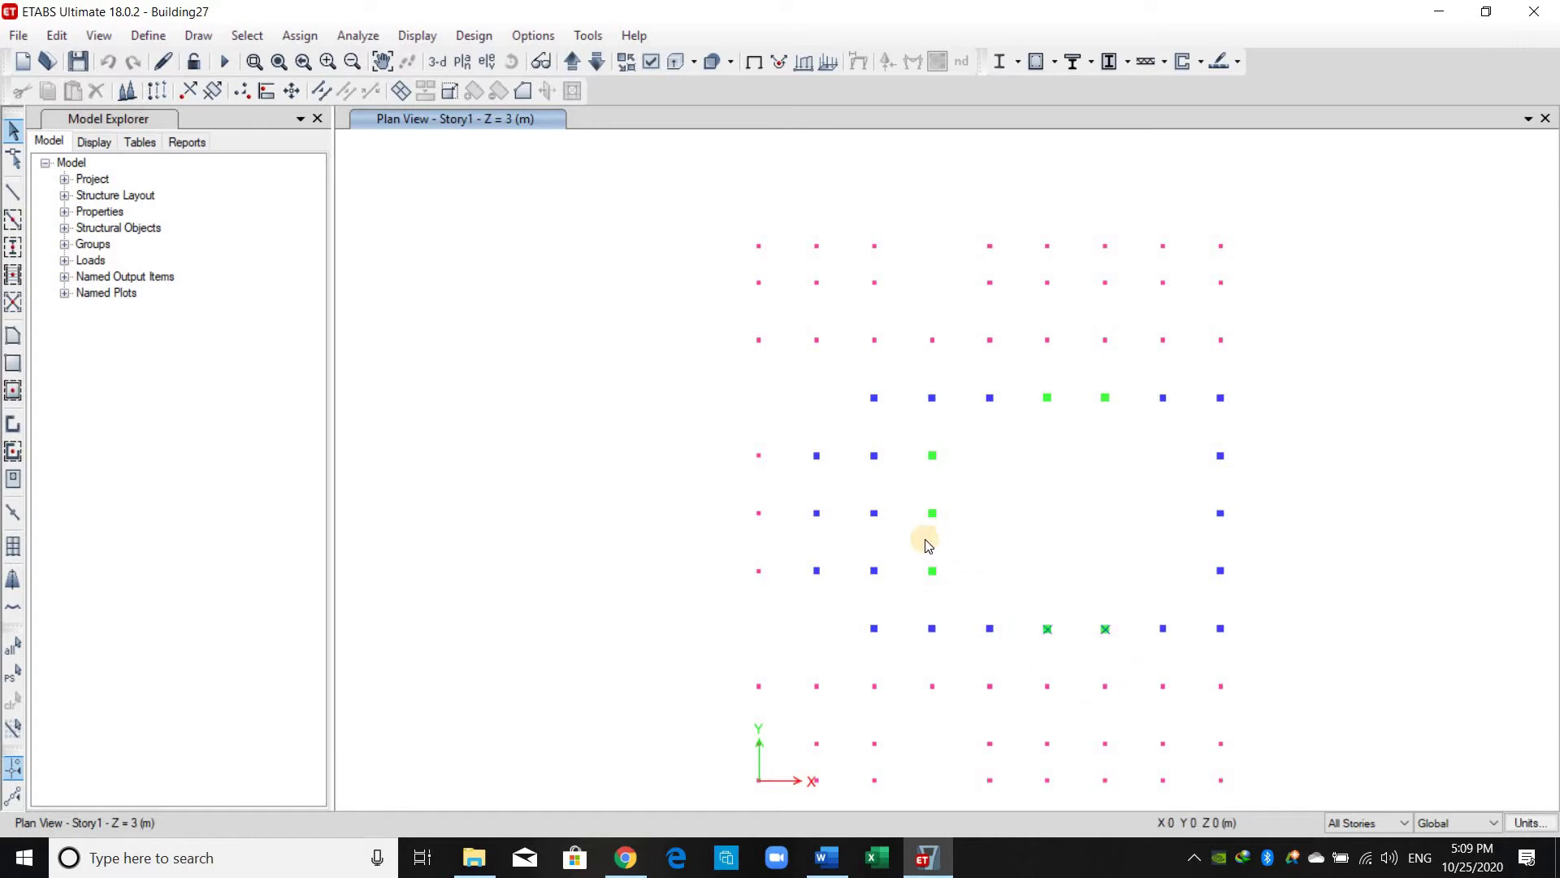
pyautogui.moveTo(917, 545); pyautogui.dragTo(986, 580)
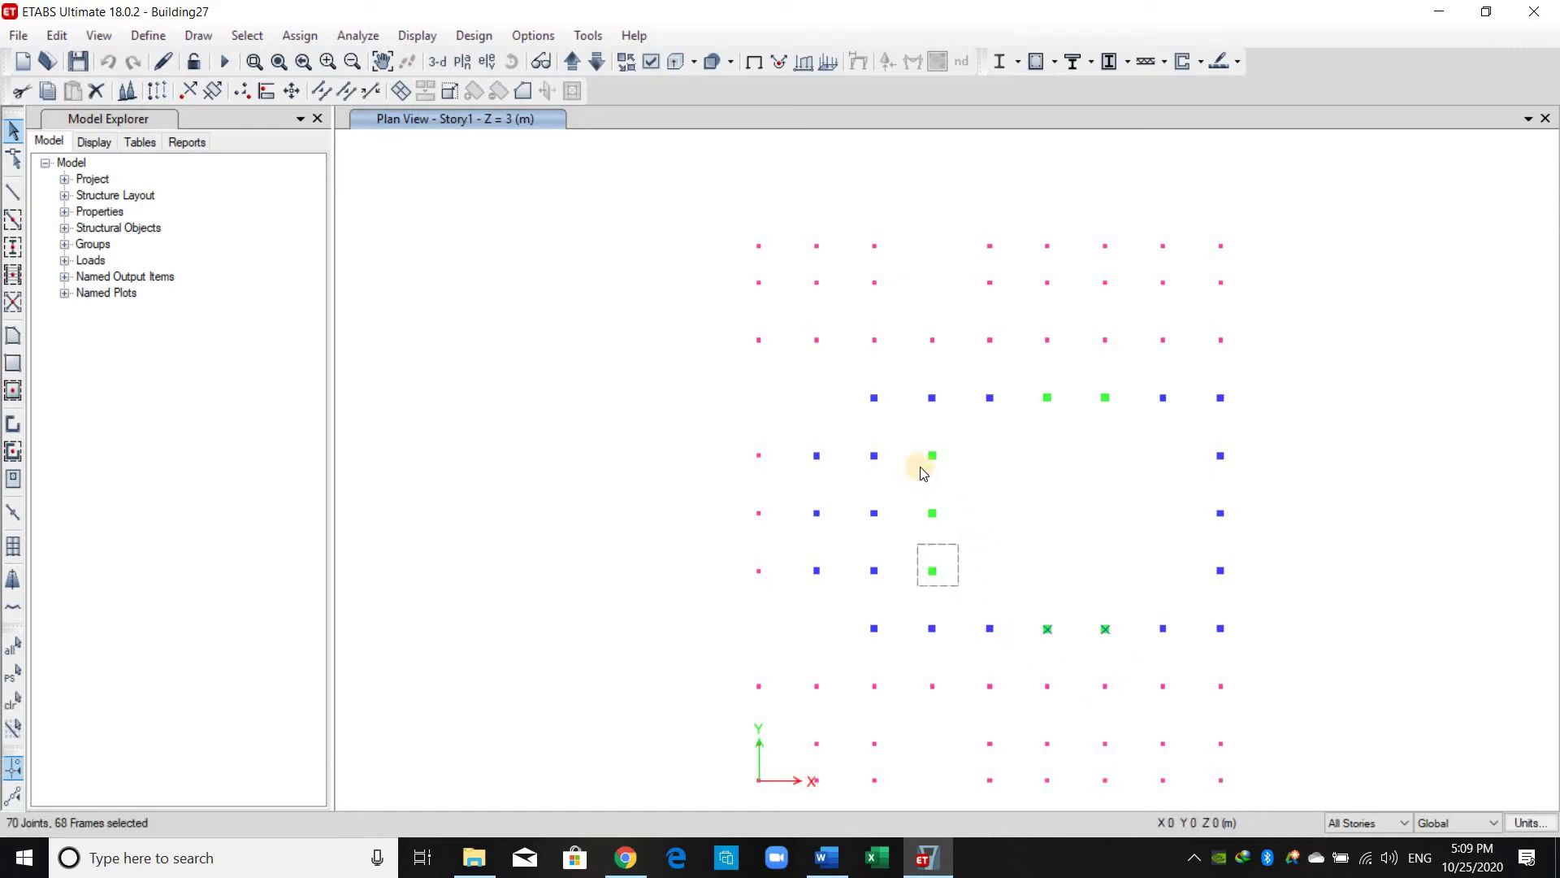
pyautogui.moveTo(912, 436); pyautogui.dragTo(972, 485)
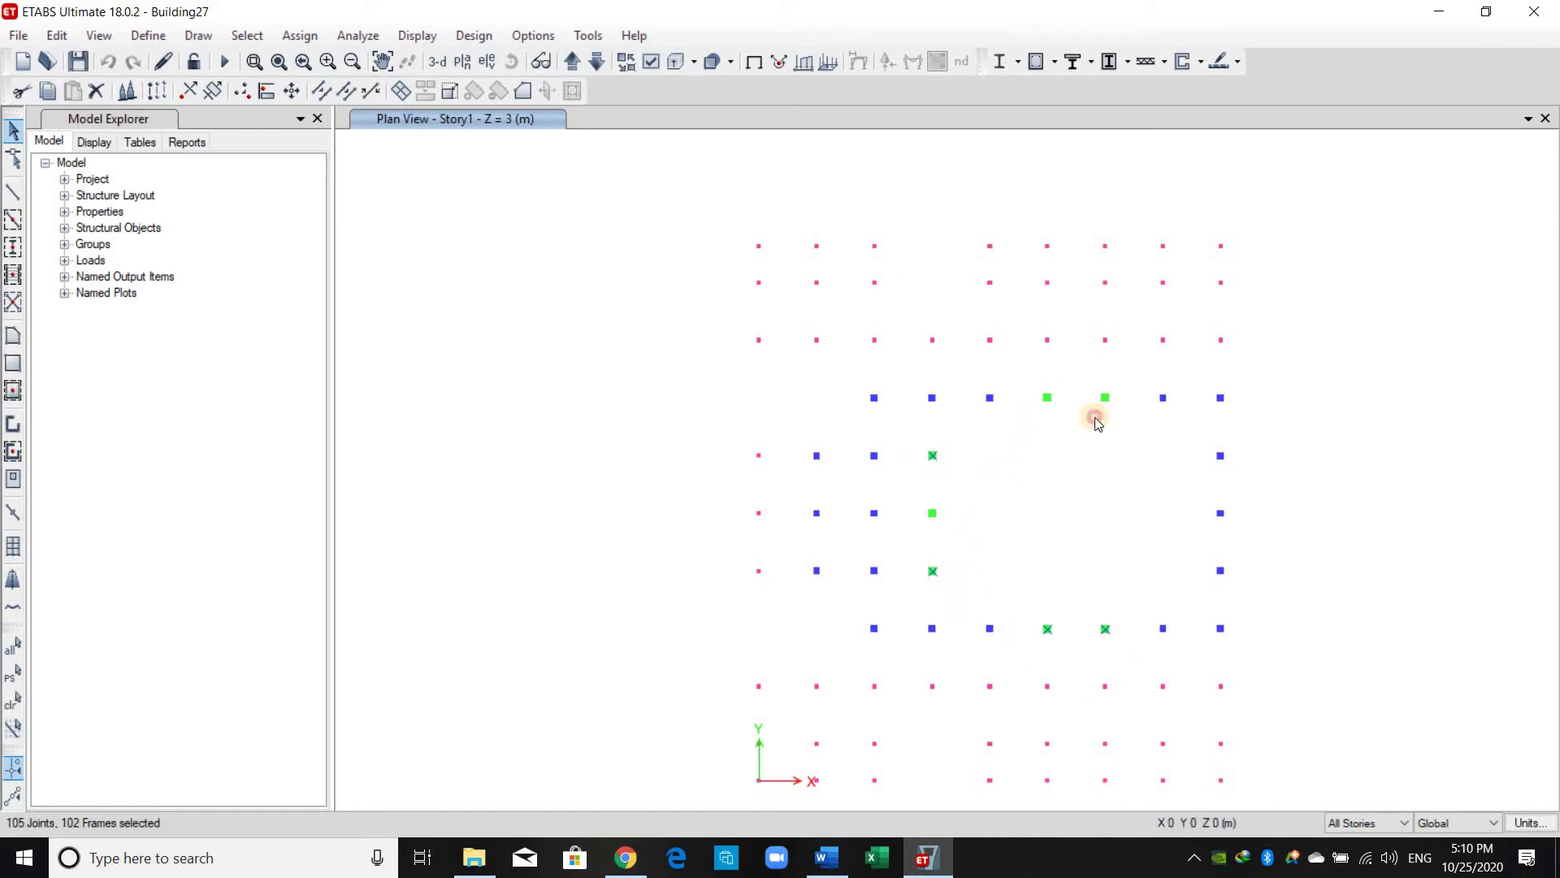
pyautogui.moveTo(1126, 439); pyautogui.dragTo(1126, 440)
pyautogui.click(446, 67)
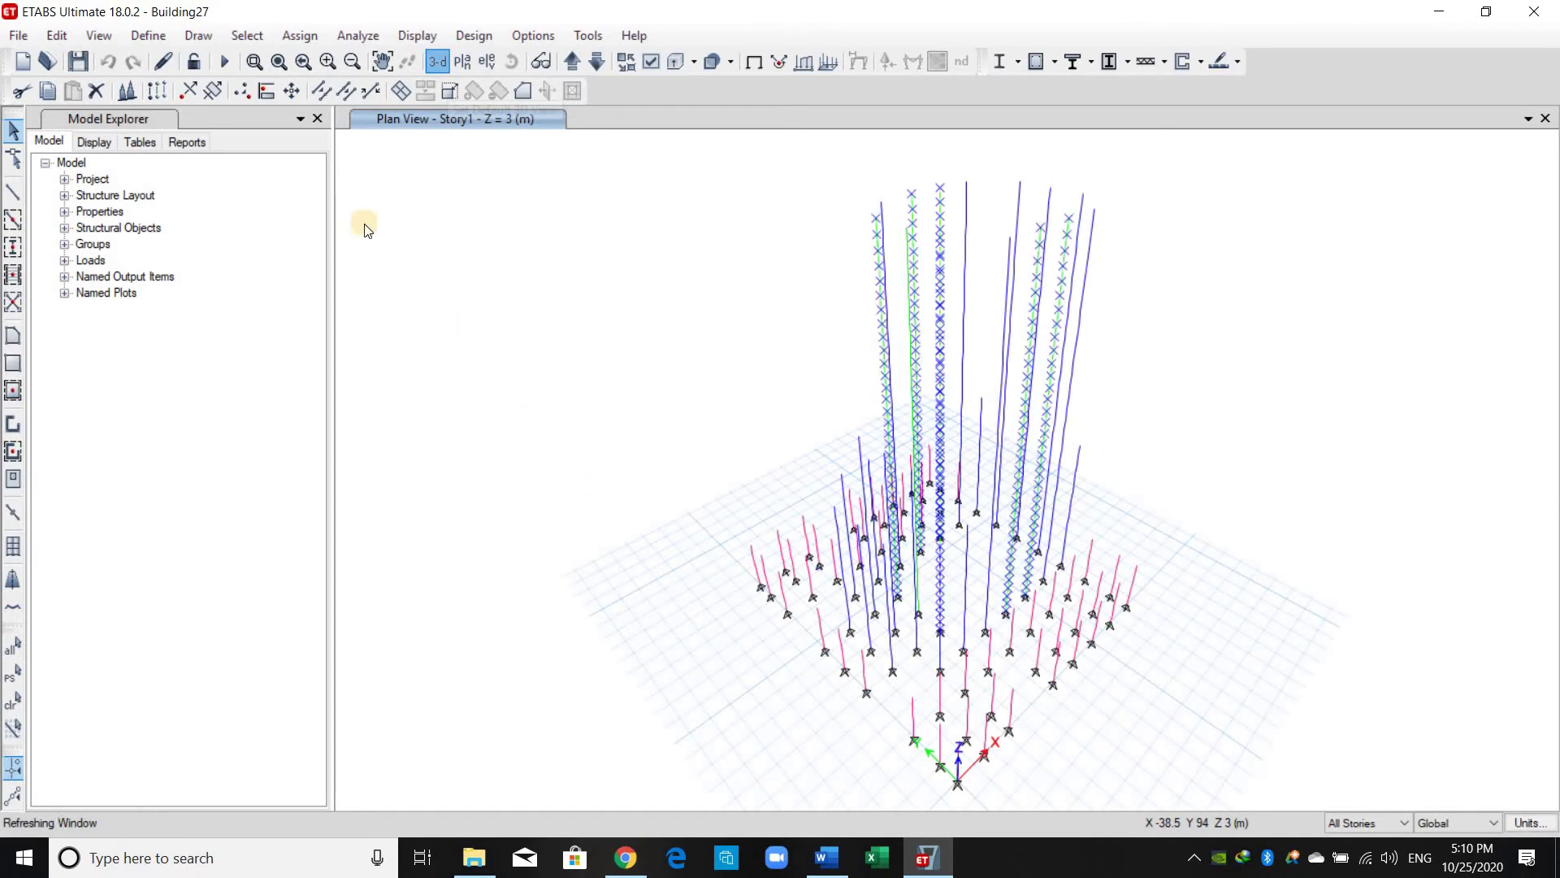
# Open the selection-by-stories dialog for the selected columns and place it clear of the model.
pyautogui.click(254, 42)
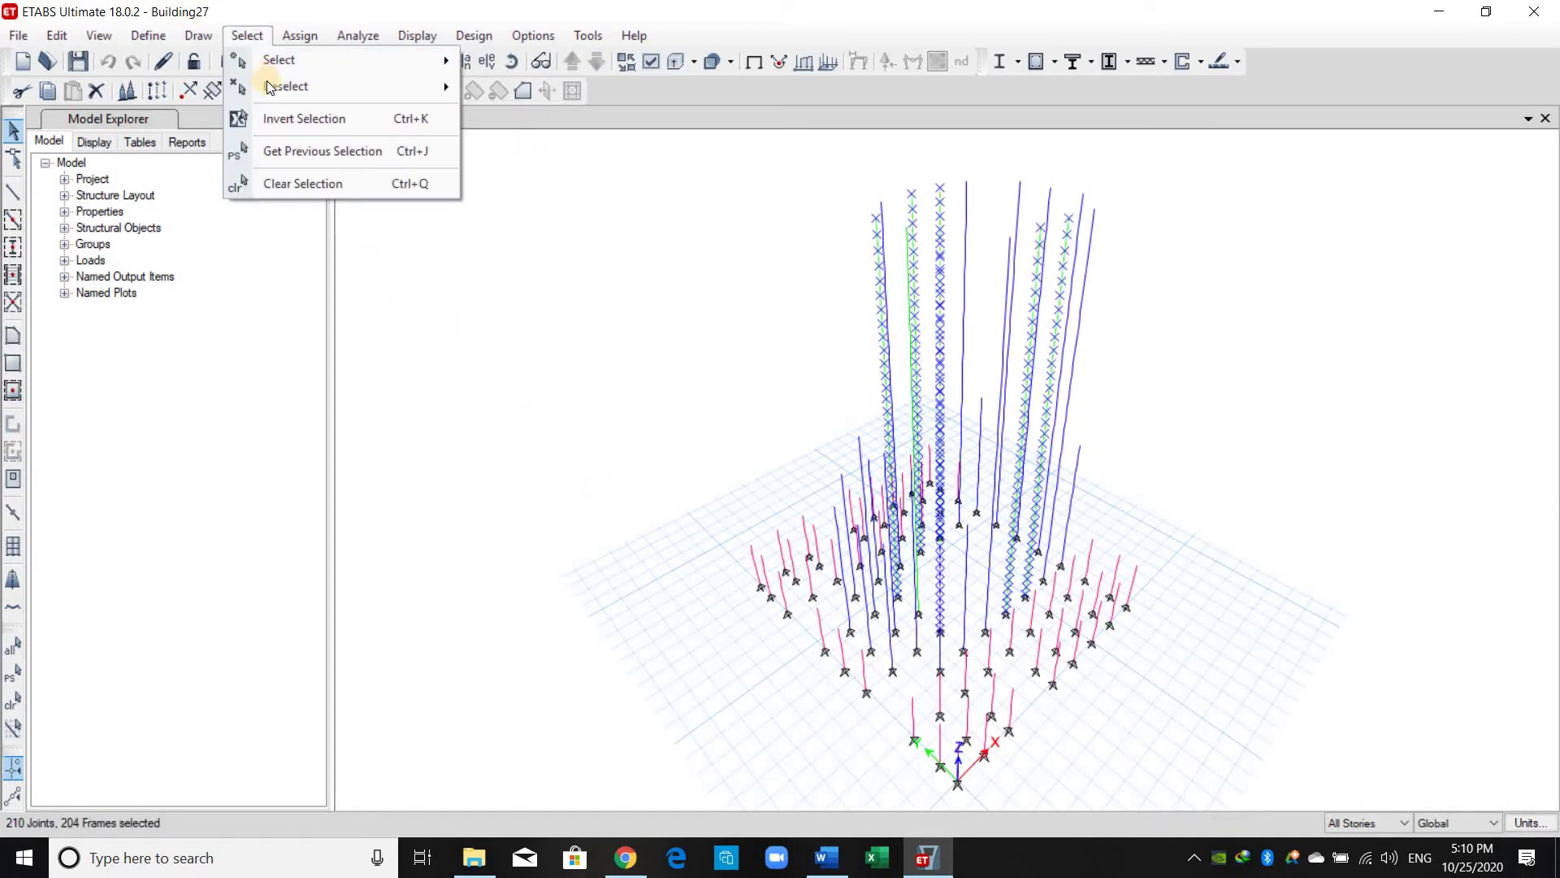
pyautogui.moveTo(336, 84)
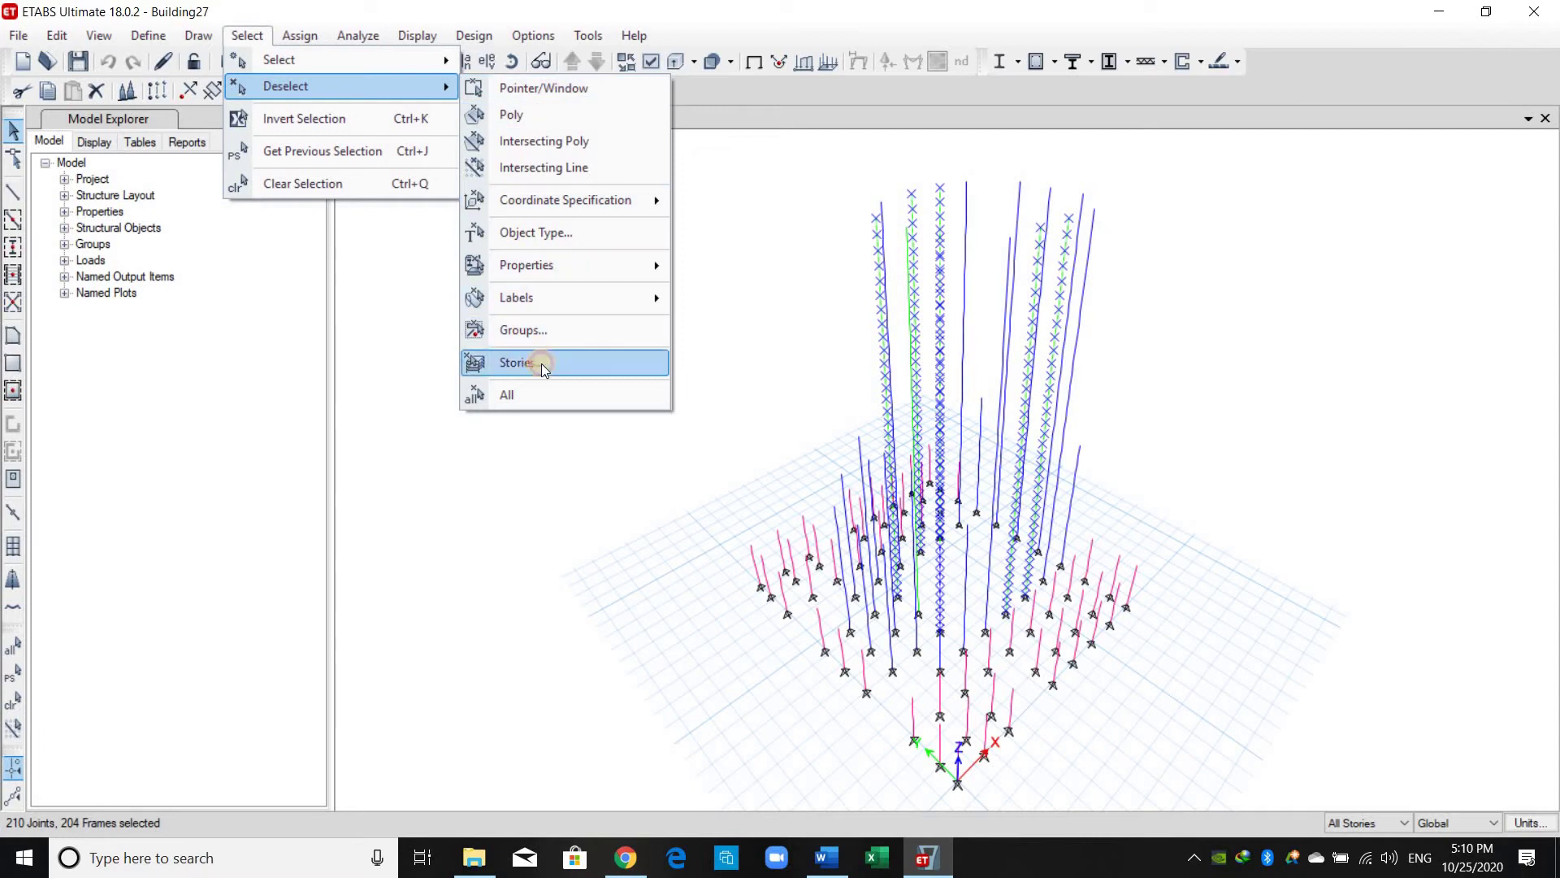
pyautogui.press('Return')
pyautogui.moveTo(801, 208); pyautogui.dragTo(509, 198)
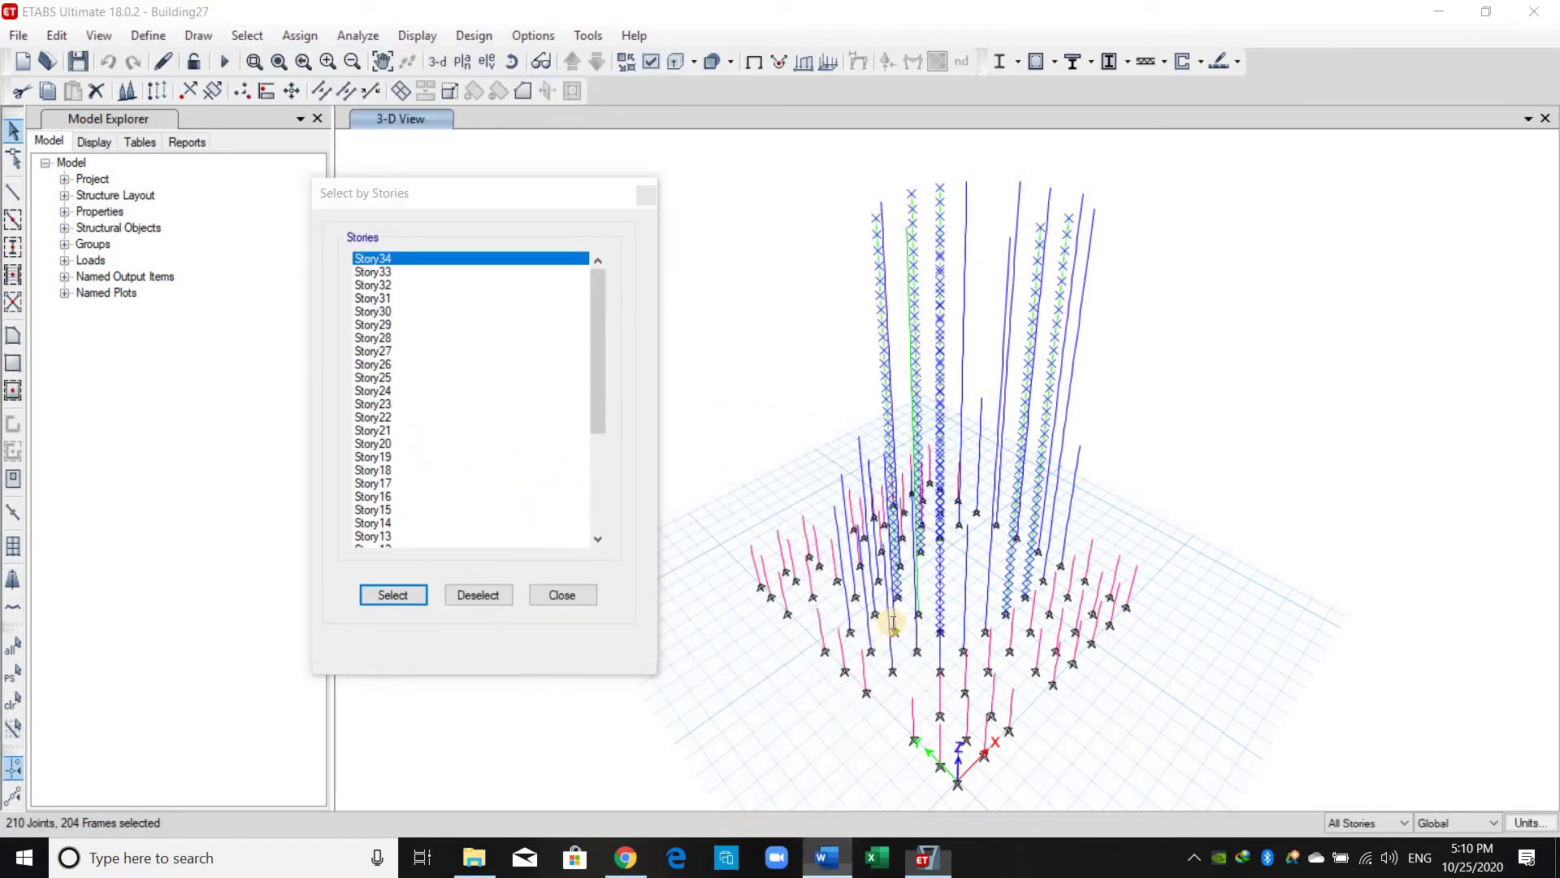
# Switch to the Word report and examine the Table 3 rows for stories 9-14, 15-19 and 20-34.
pyautogui.click(826, 857)
pyautogui.scroll(-6, 707, 547)
pyautogui.scroll(4, 496, 382)
pyautogui.scroll(1, 496, 382)
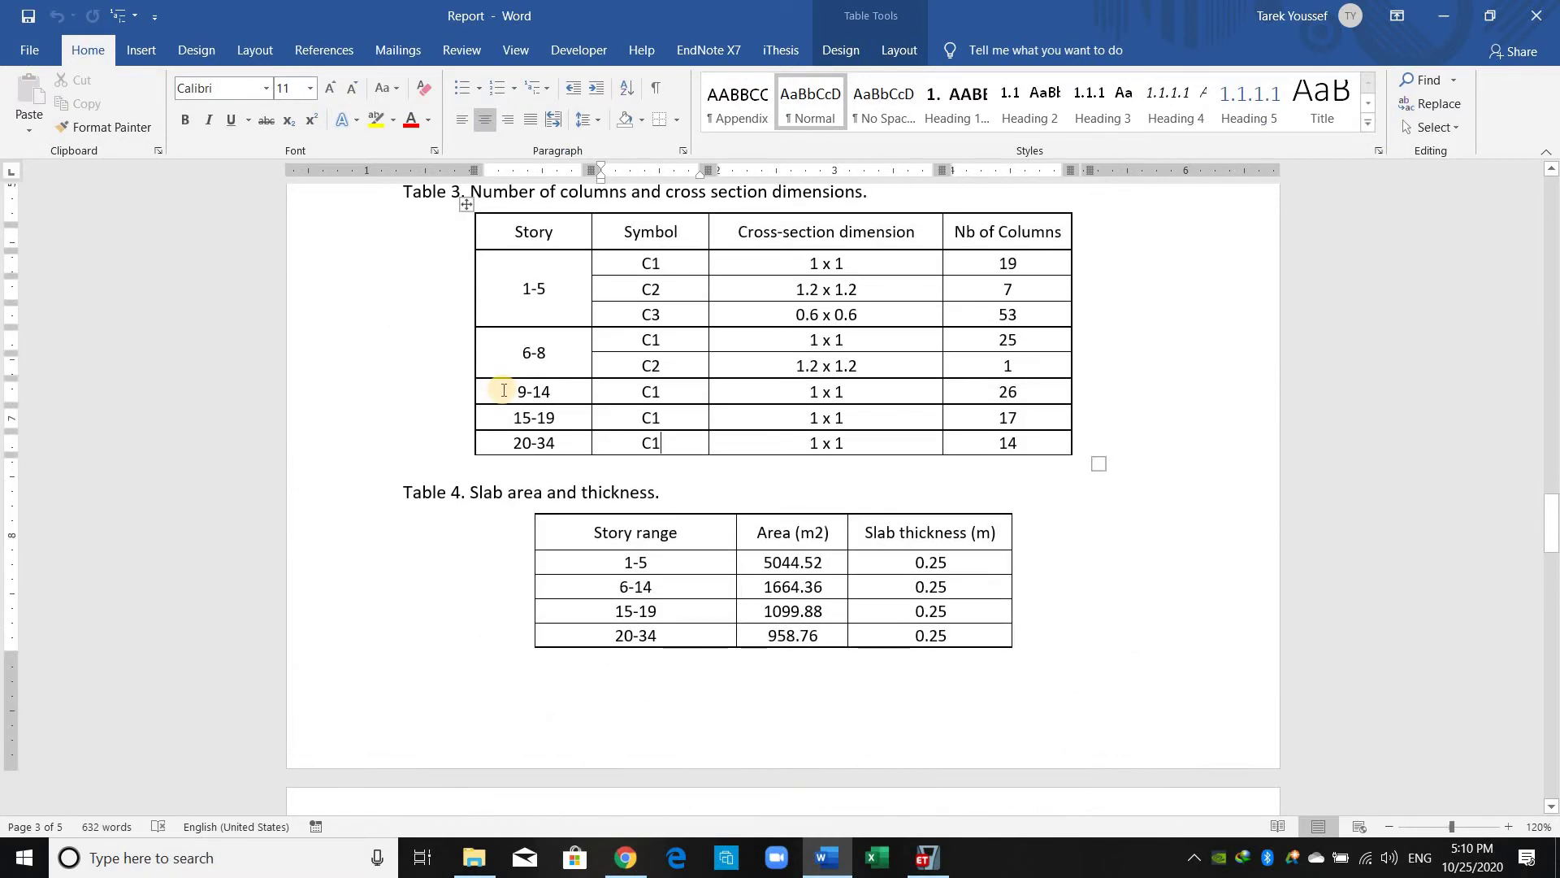
pyautogui.moveTo(543, 409); pyautogui.dragTo(552, 442)
pyautogui.moveTo(647, 441); pyautogui.dragTo(951, 487)
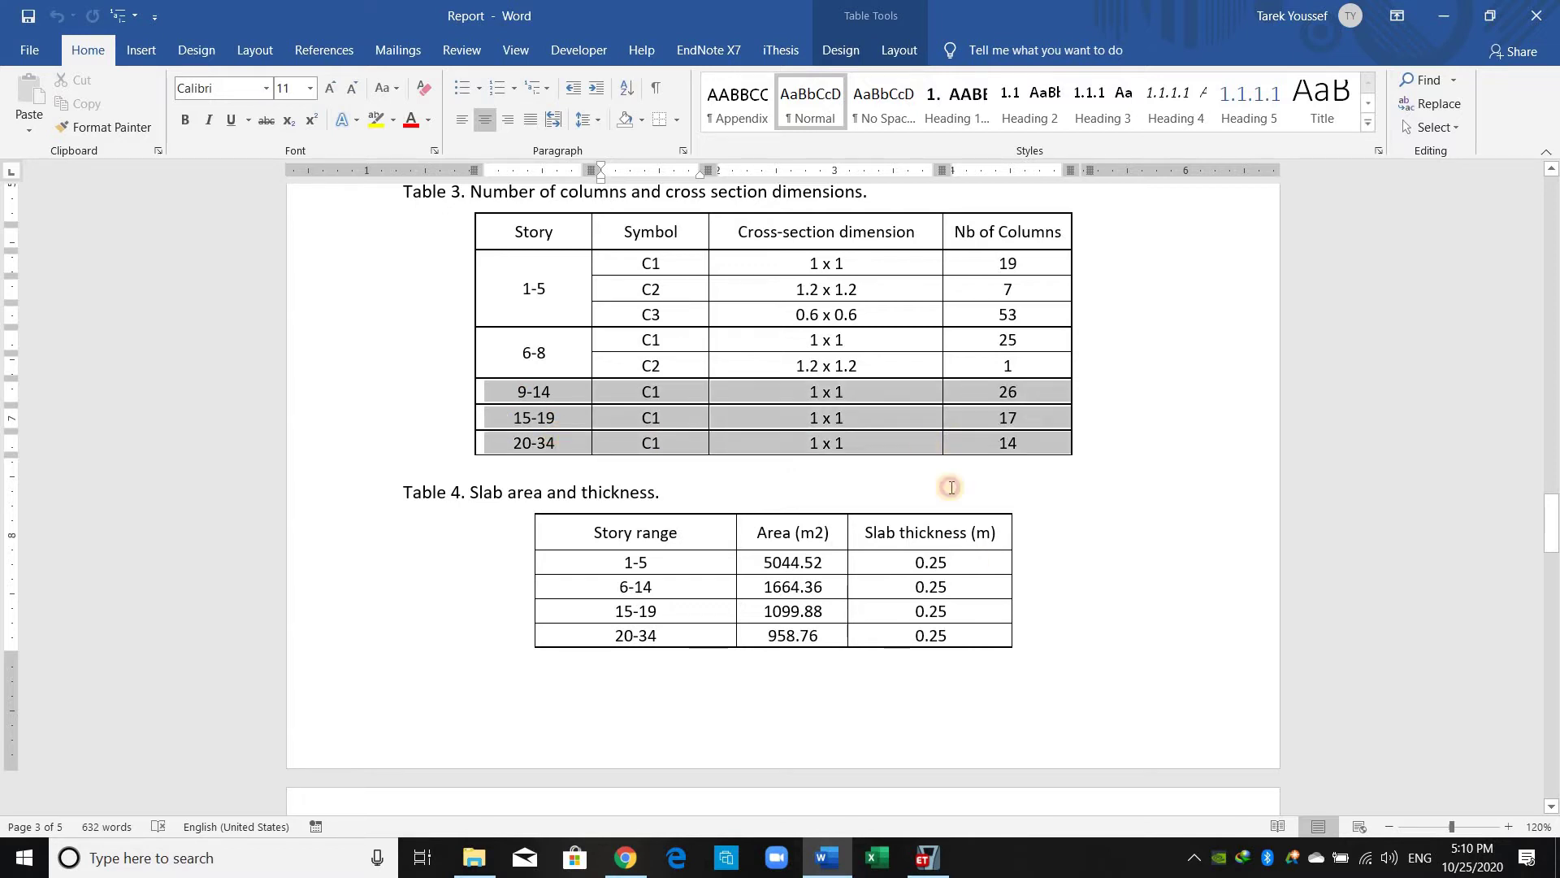
# Return to ETABS and deselect the objects on Story8 down to Base, keeping the upper column segments selected.
pyautogui.click(932, 858)
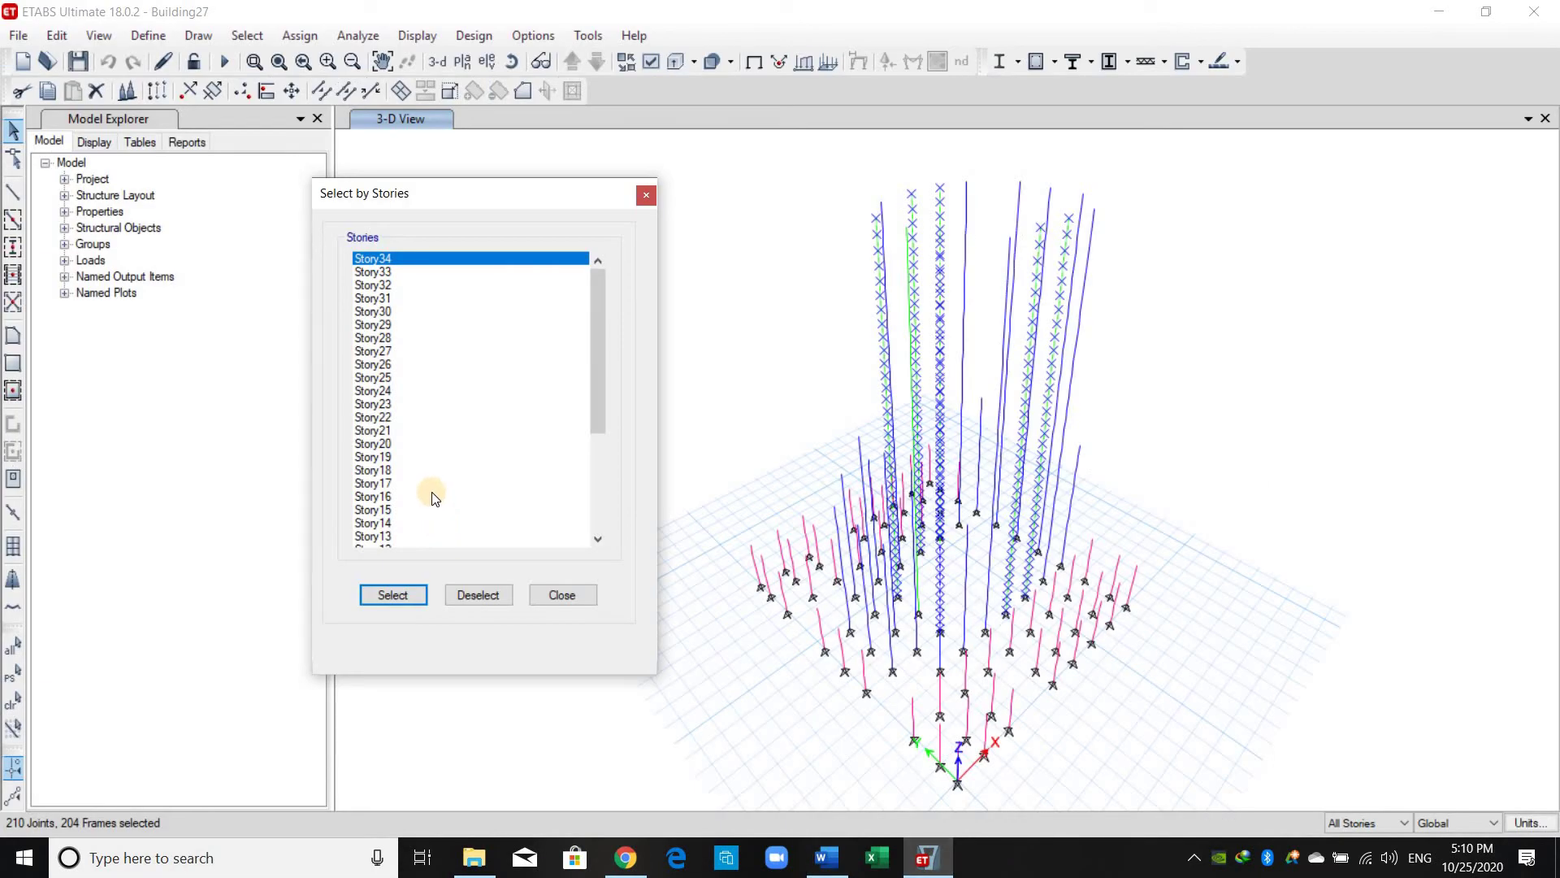
pyautogui.scroll(-5, 431, 493)
pyautogui.click(388, 430)
pyautogui.moveTo(387, 428); pyautogui.dragTo(422, 569)
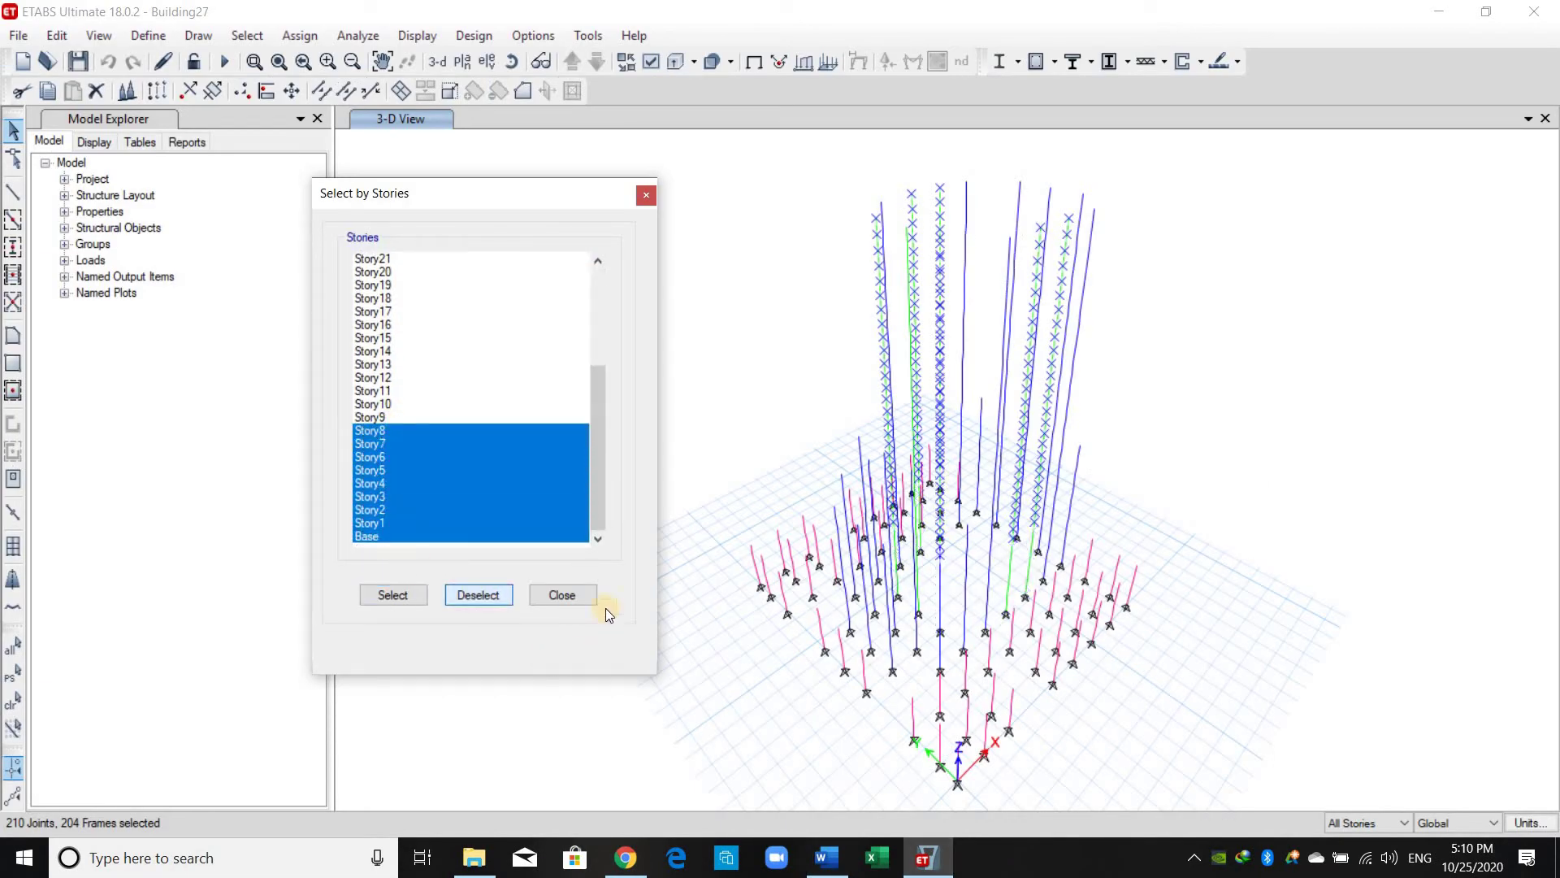
pyautogui.click(575, 595)
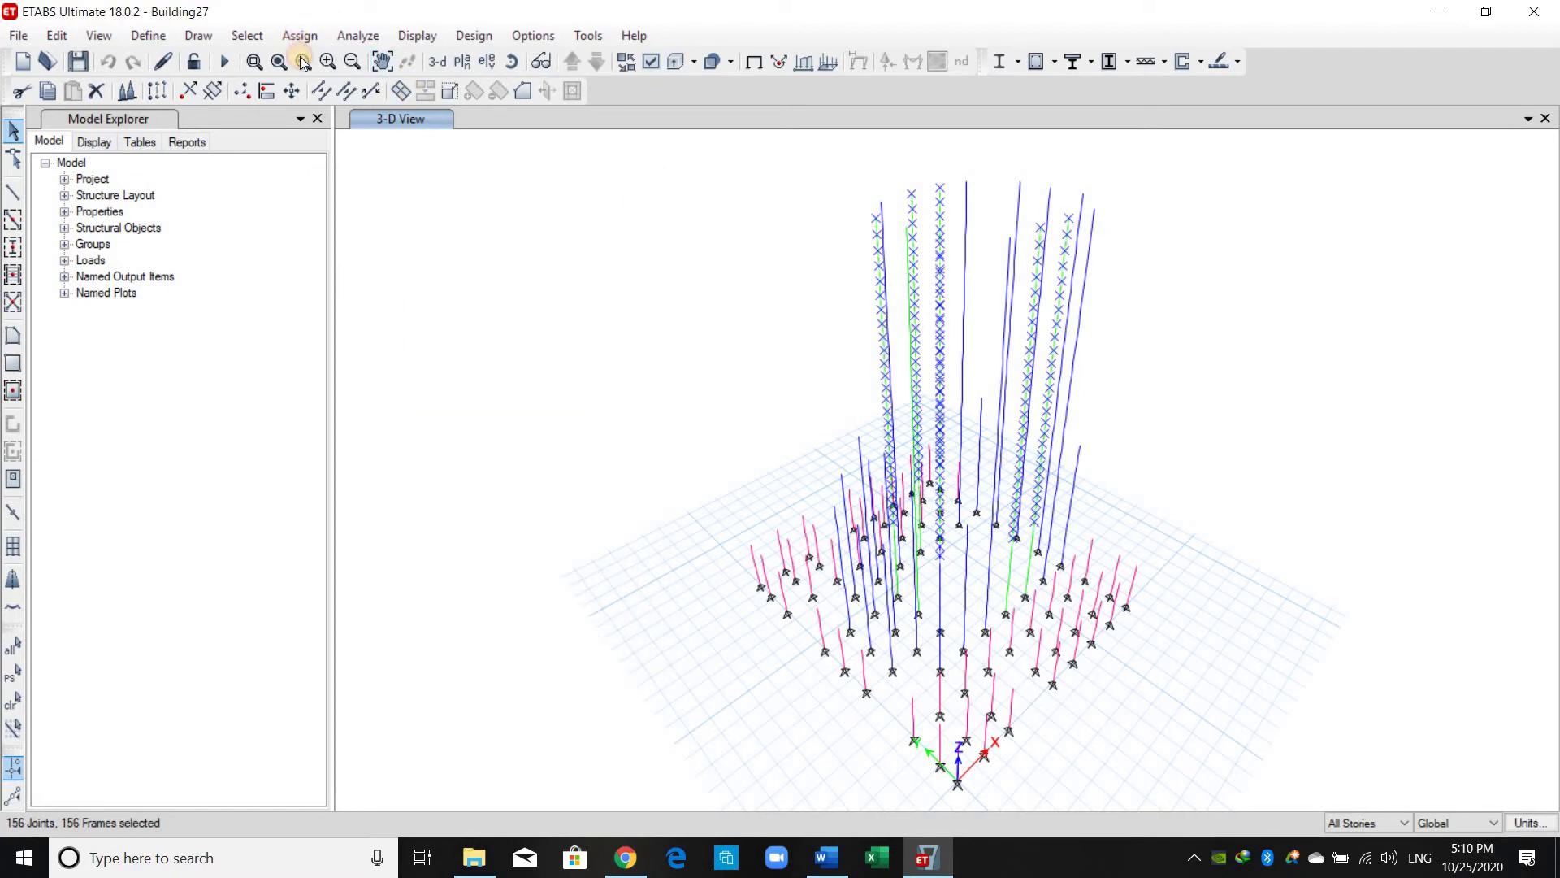
# Assign frame section C1 to the selected upper column segments.
pyautogui.click(300, 35)
pyautogui.moveTo(333, 87)
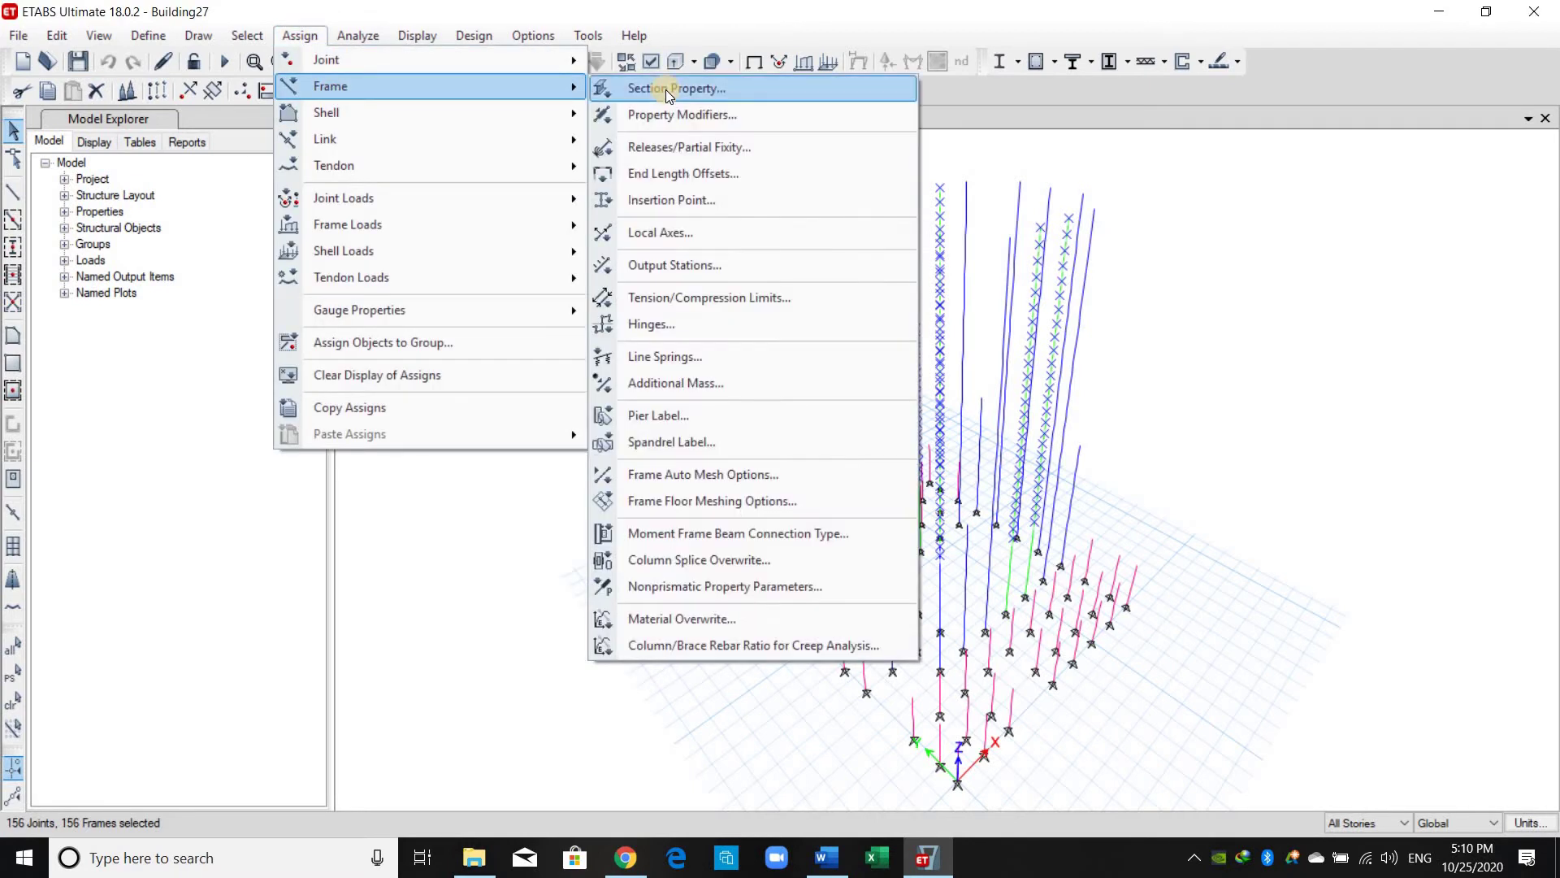
pyautogui.click(666, 89)
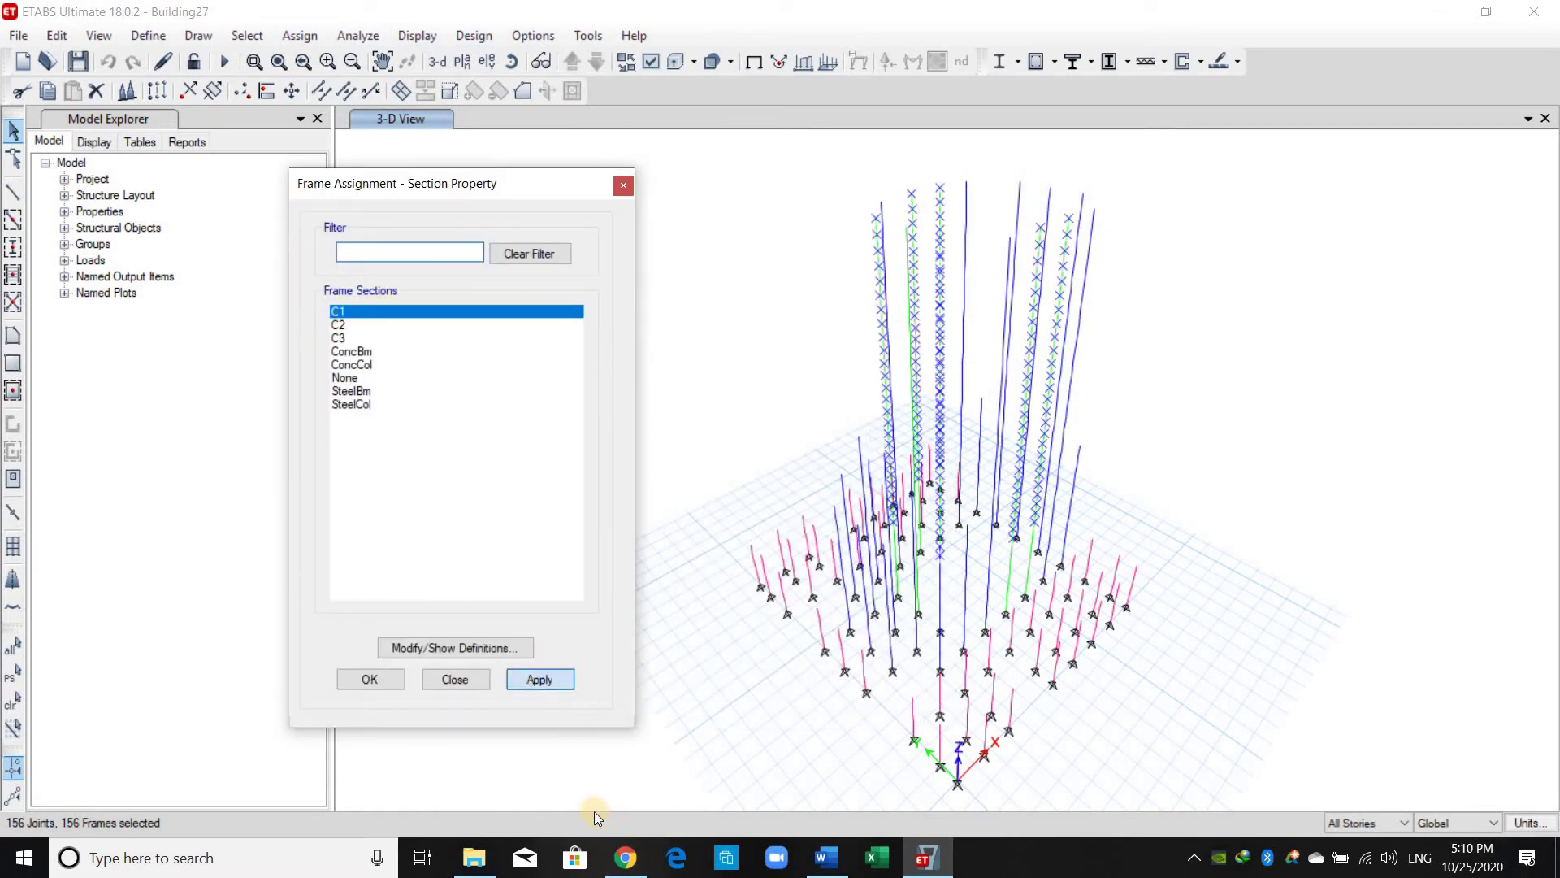
pyautogui.click(388, 681)
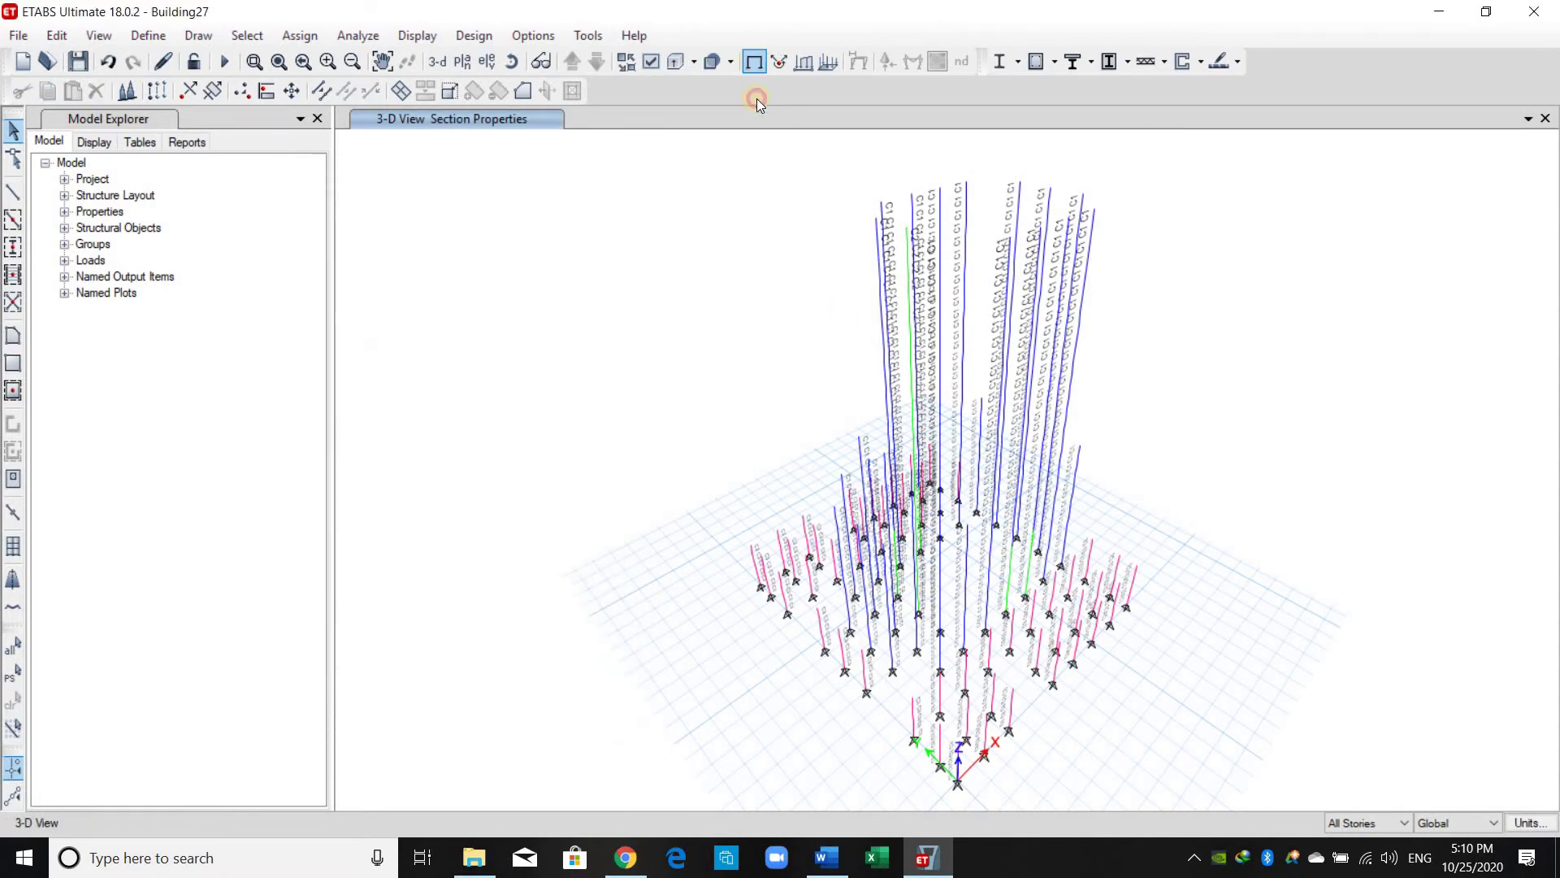
# Display the plan view of Story6.
pyautogui.moveTo(1031, 523)
pyautogui.mouseDown(button='middle')
pyautogui.moveTo(990, 533)
pyautogui.moveTo(1019, 520)
pyautogui.mouseUp(button='middle')
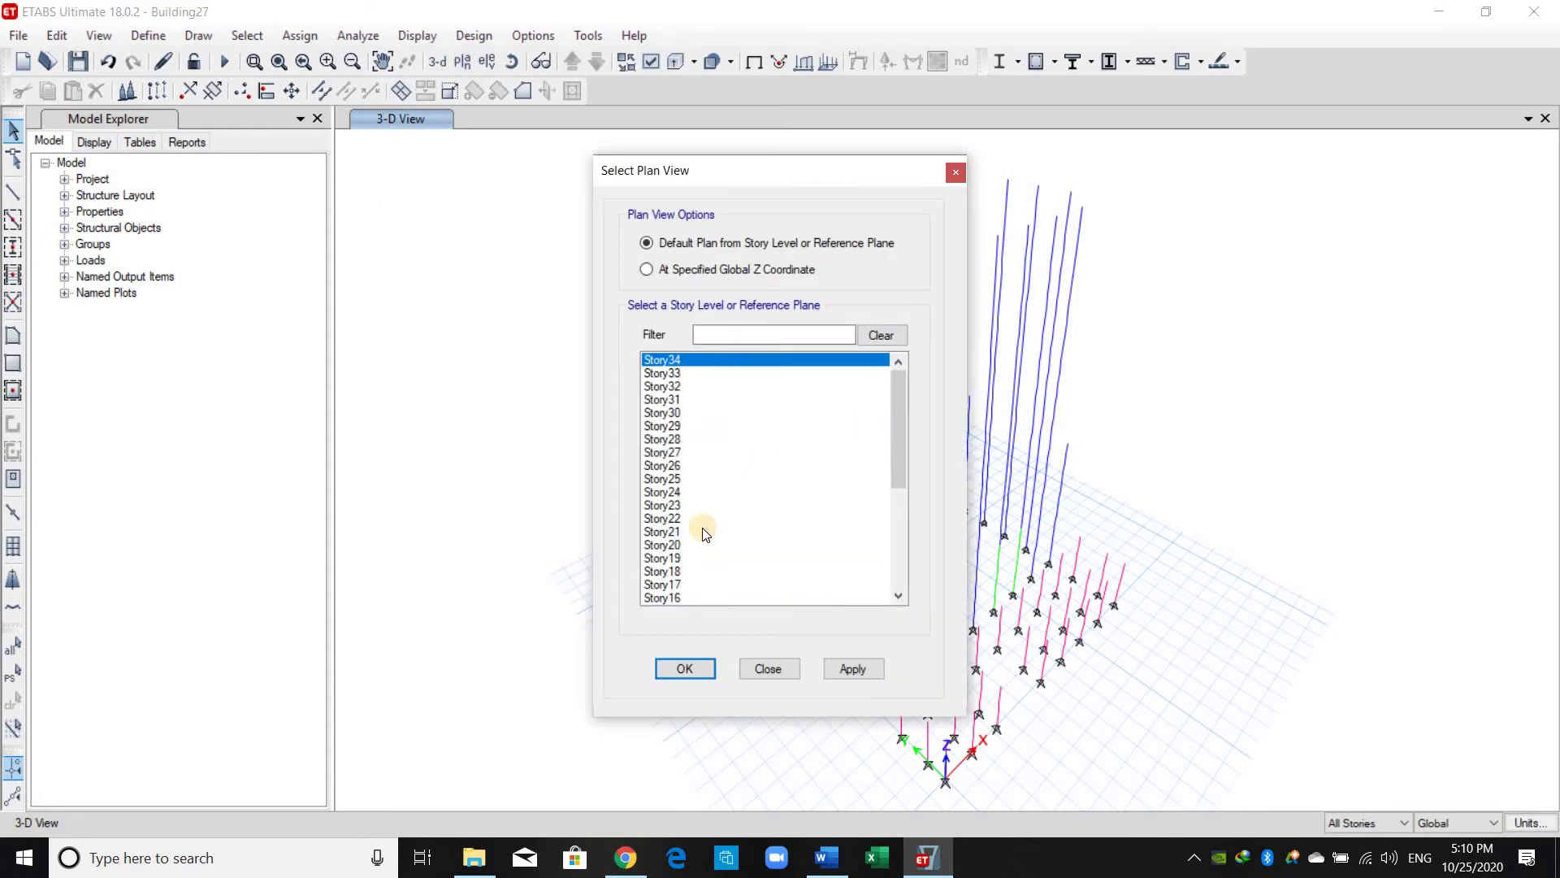
pyautogui.scroll(-2, 700, 532)
pyautogui.click(721, 533)
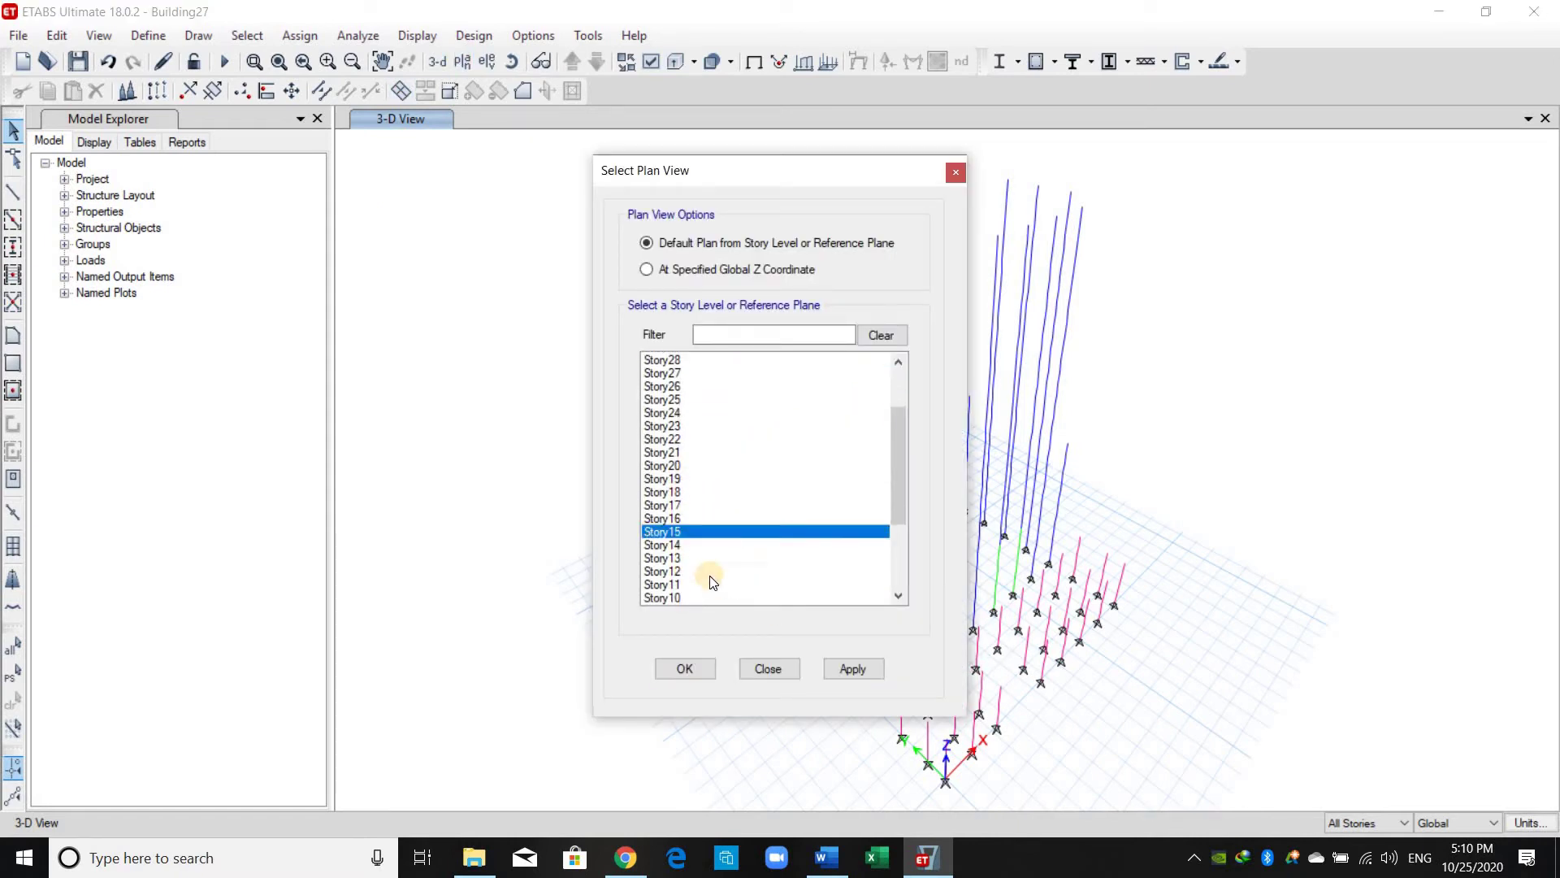
pyautogui.scroll(-4, 687, 520)
pyautogui.click(704, 520)
pyautogui.click(871, 669)
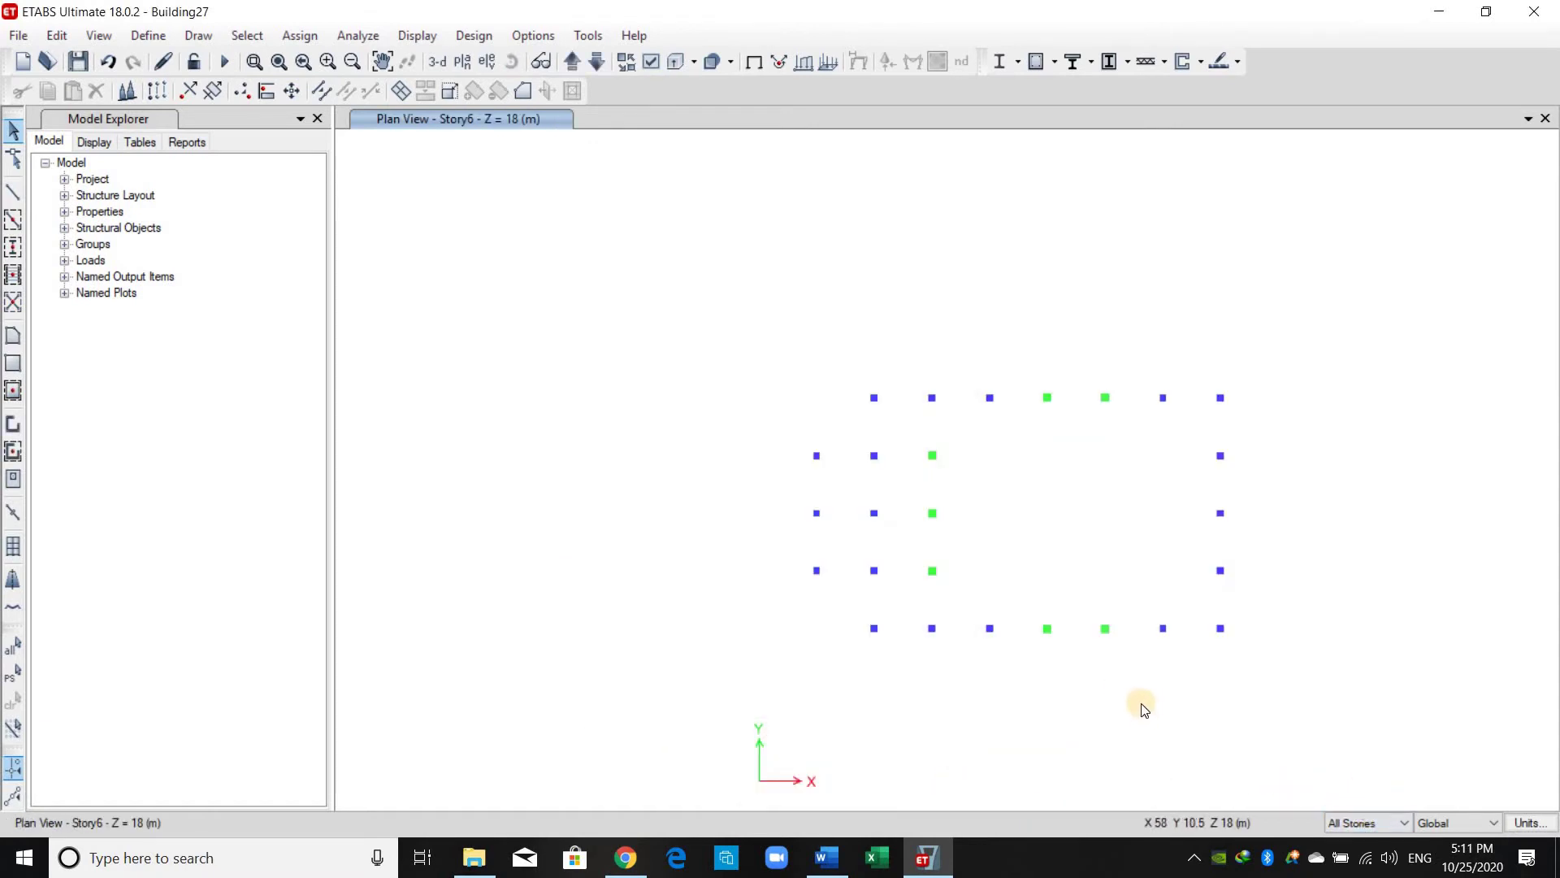
# Limit the selection to One Story and select the six green columns on Story6, leaving out the middle one of the vertical three.
pyautogui.click(827, 859)
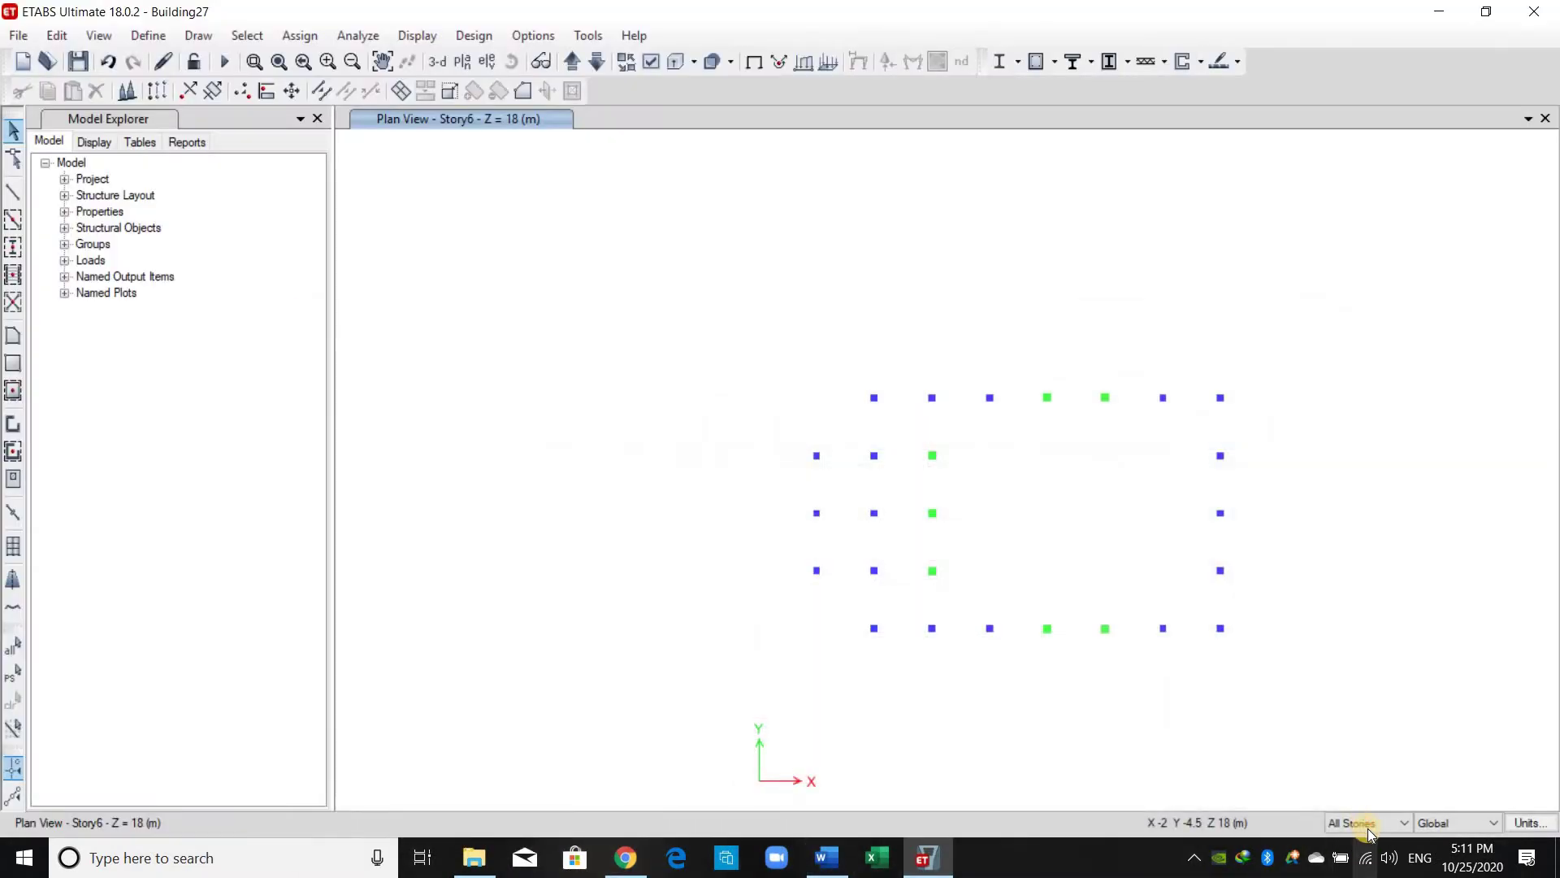
pyautogui.click(1369, 823)
pyautogui.click(1370, 842)
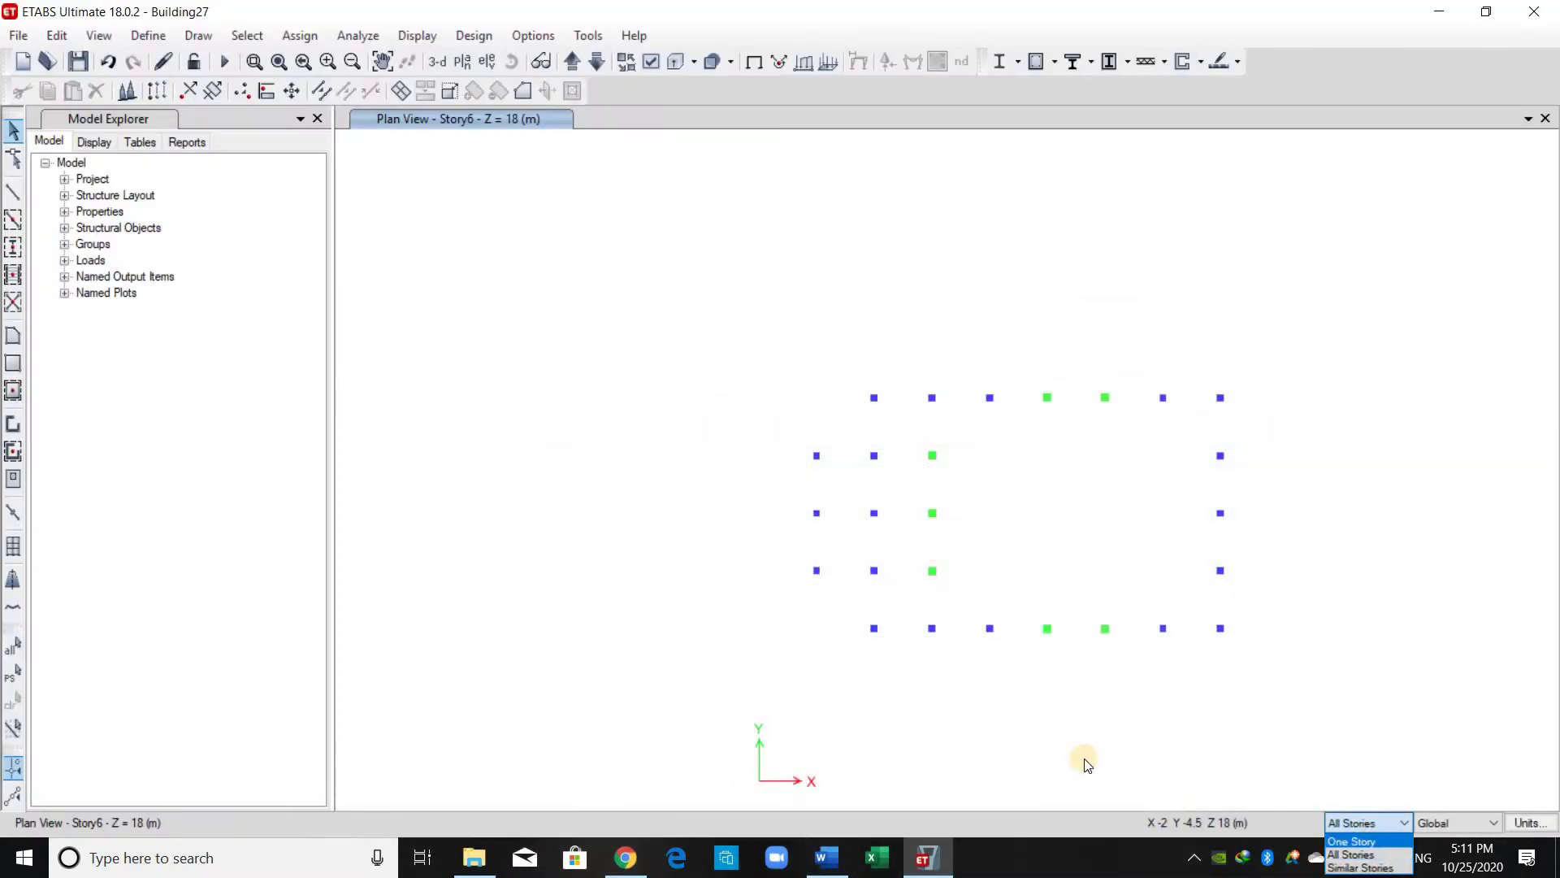
pyautogui.moveTo(1022, 602); pyautogui.dragTo(1126, 663)
pyautogui.moveTo(916, 551); pyautogui.dragTo(955, 589)
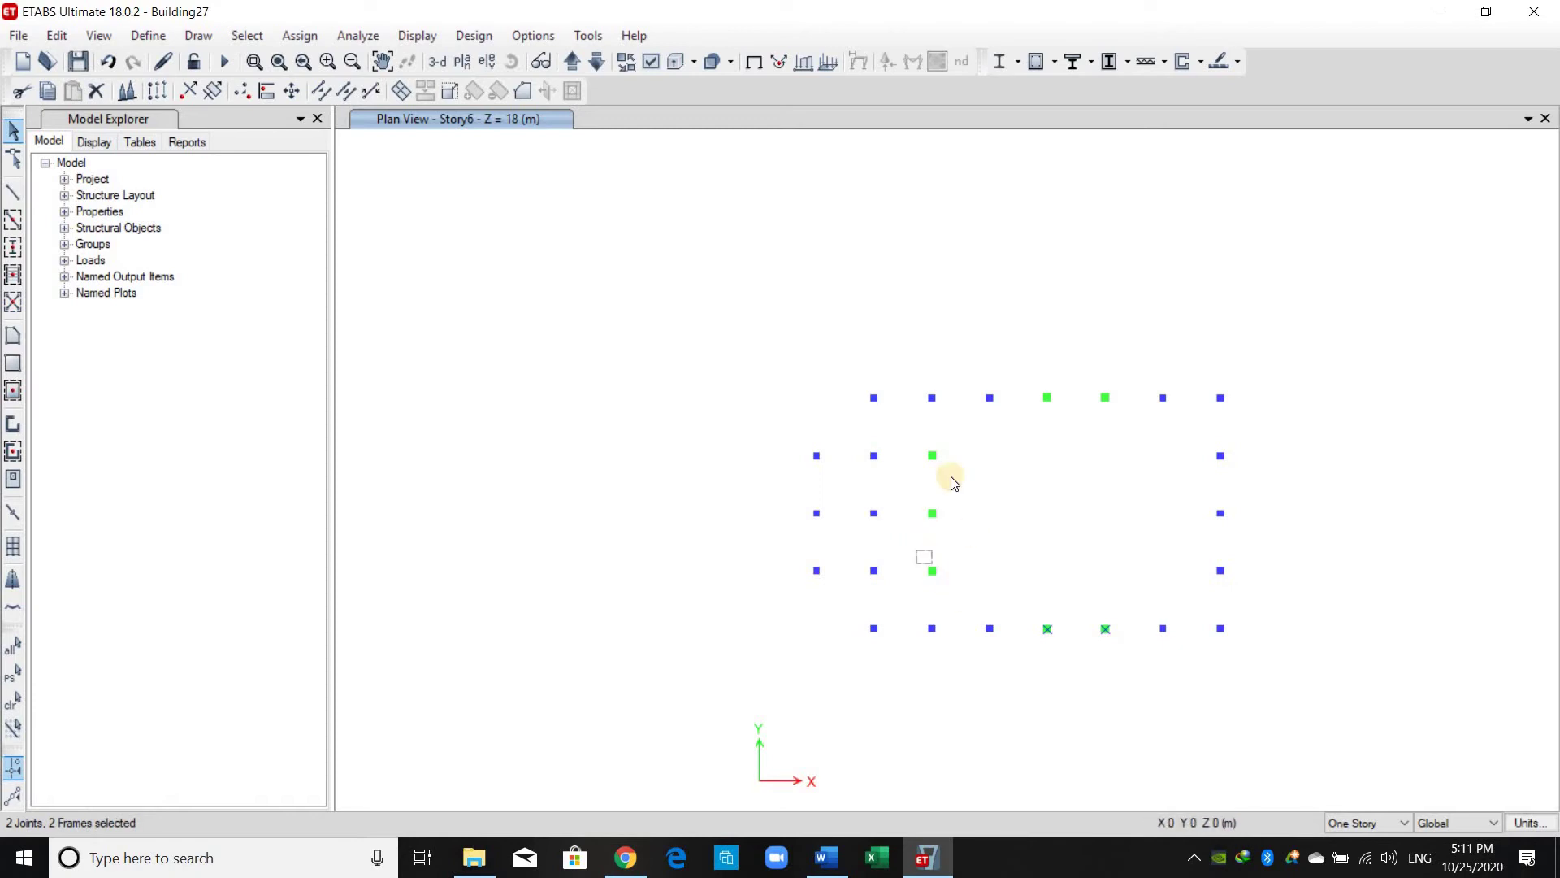
pyautogui.moveTo(915, 437); pyautogui.dragTo(956, 476)
pyautogui.moveTo(1032, 369); pyautogui.dragTo(1131, 437)
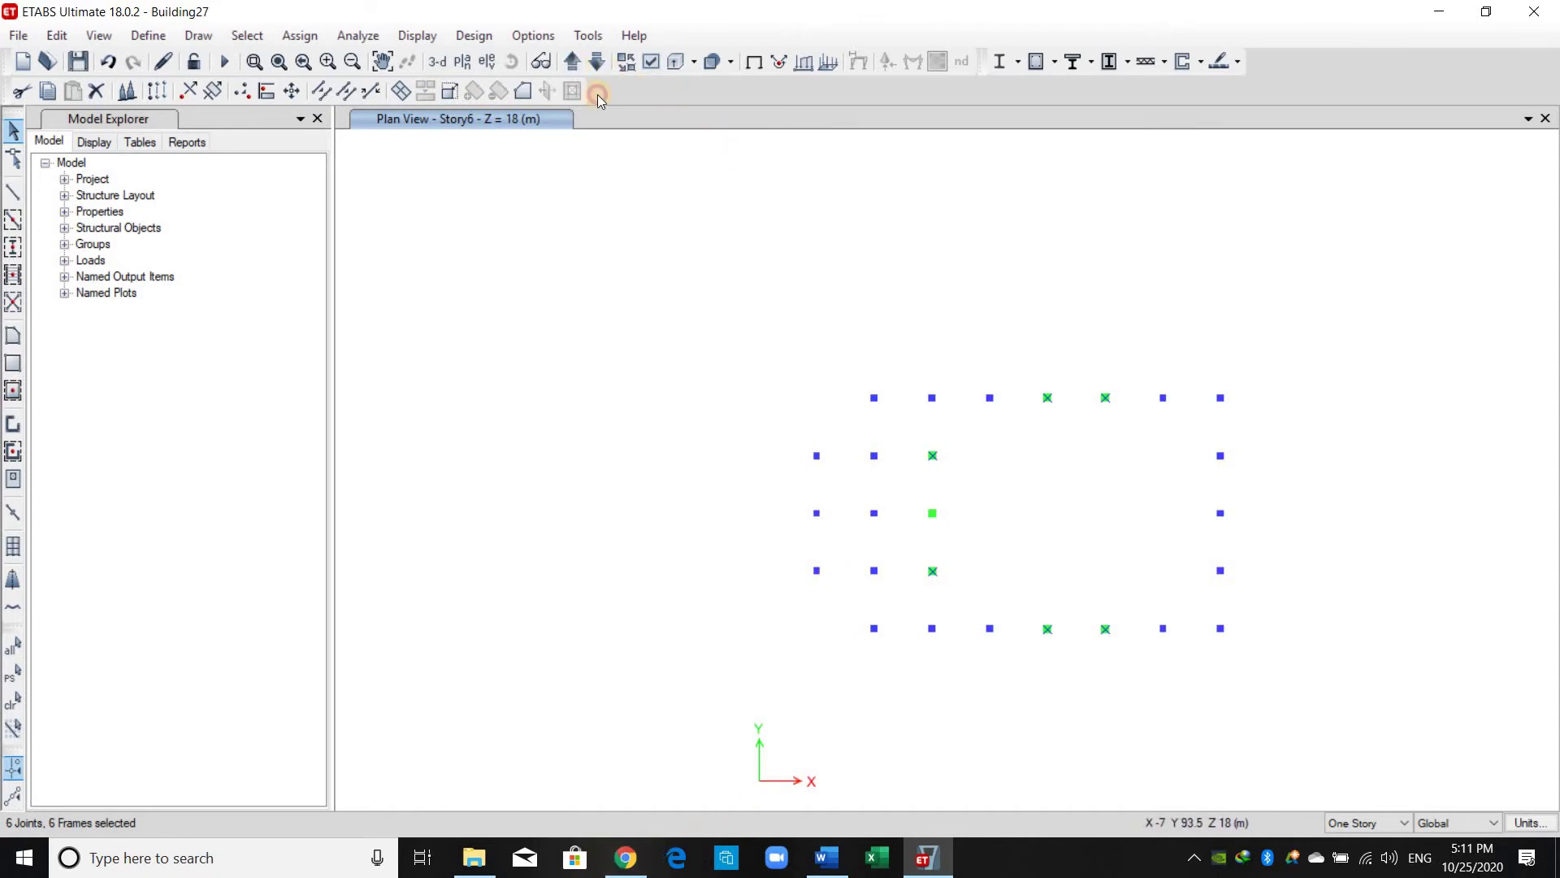
# Add the same six green columns on Story7 and Story8 to the selection, leaving out the middle one of the vertical three.
pyautogui.click(572, 61)
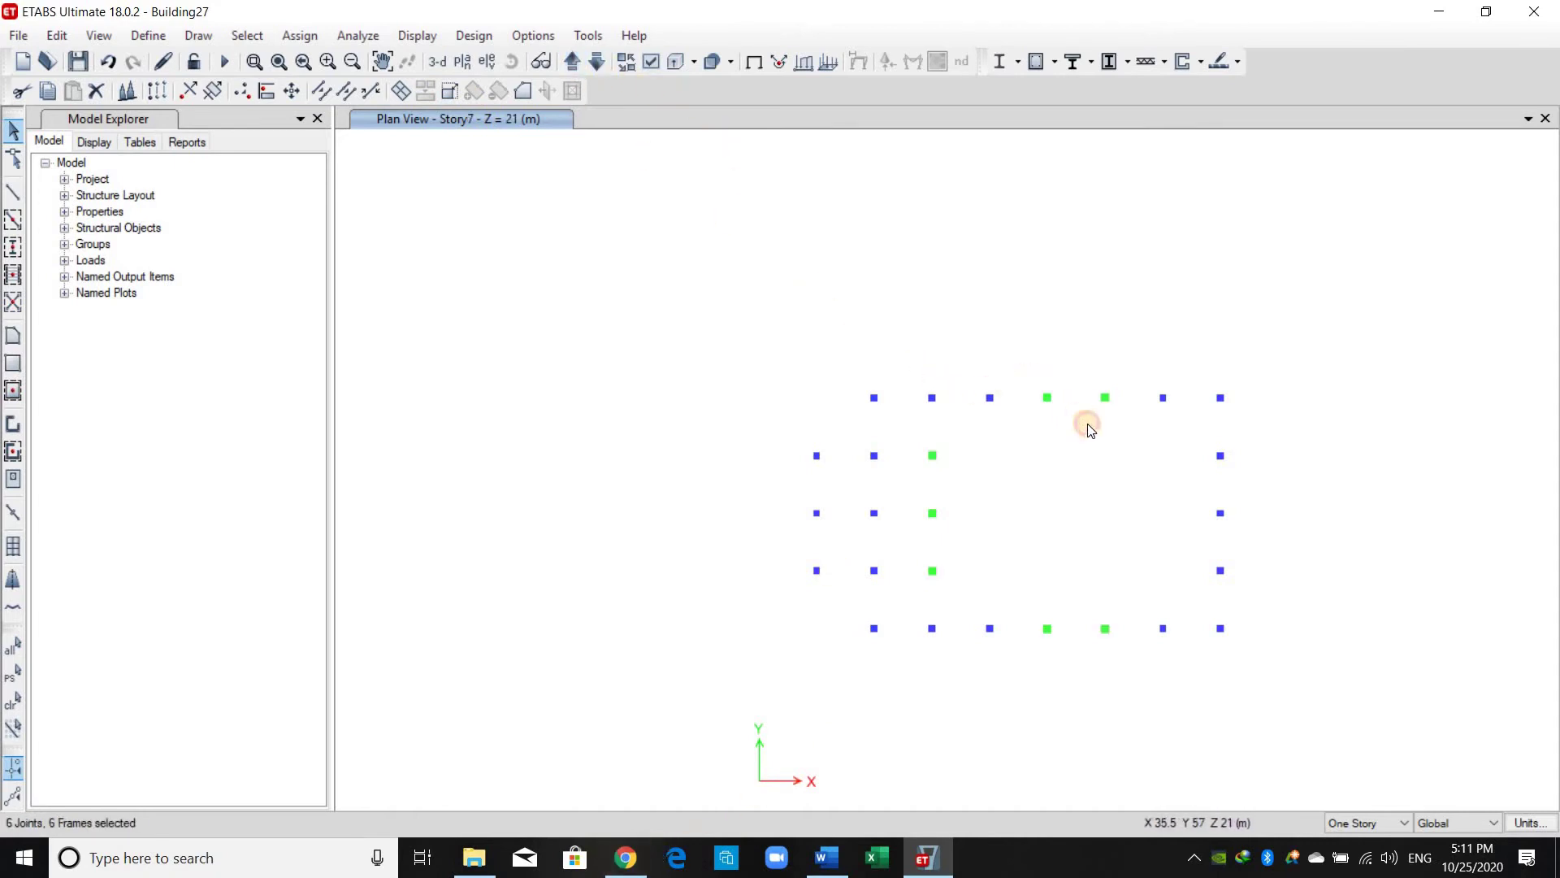
pyautogui.moveTo(1131, 677); pyautogui.dragTo(1131, 670)
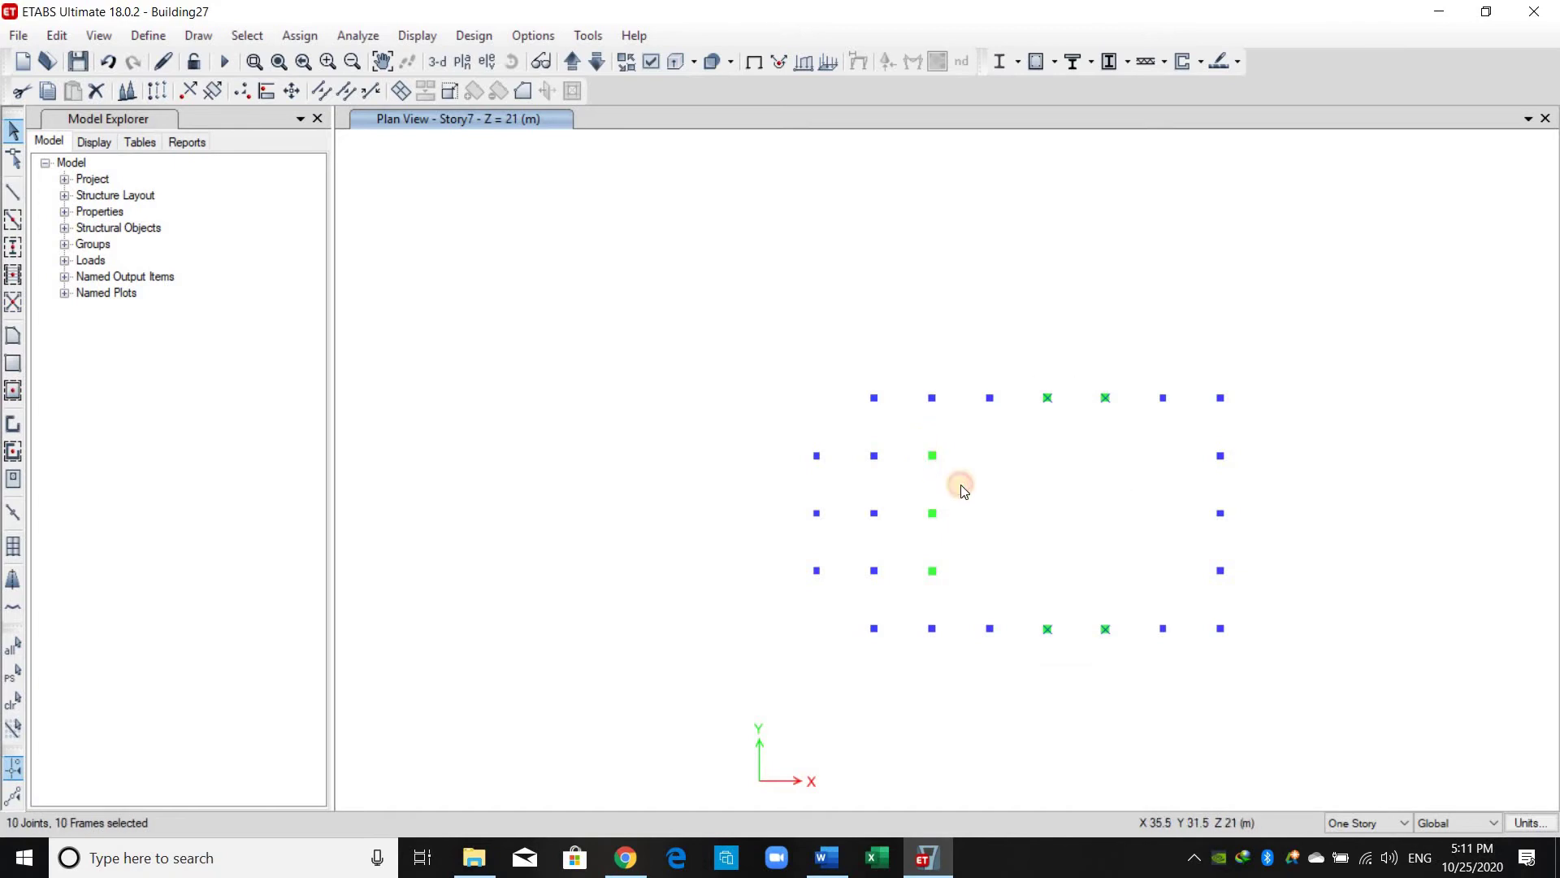
pyautogui.click(953, 587)
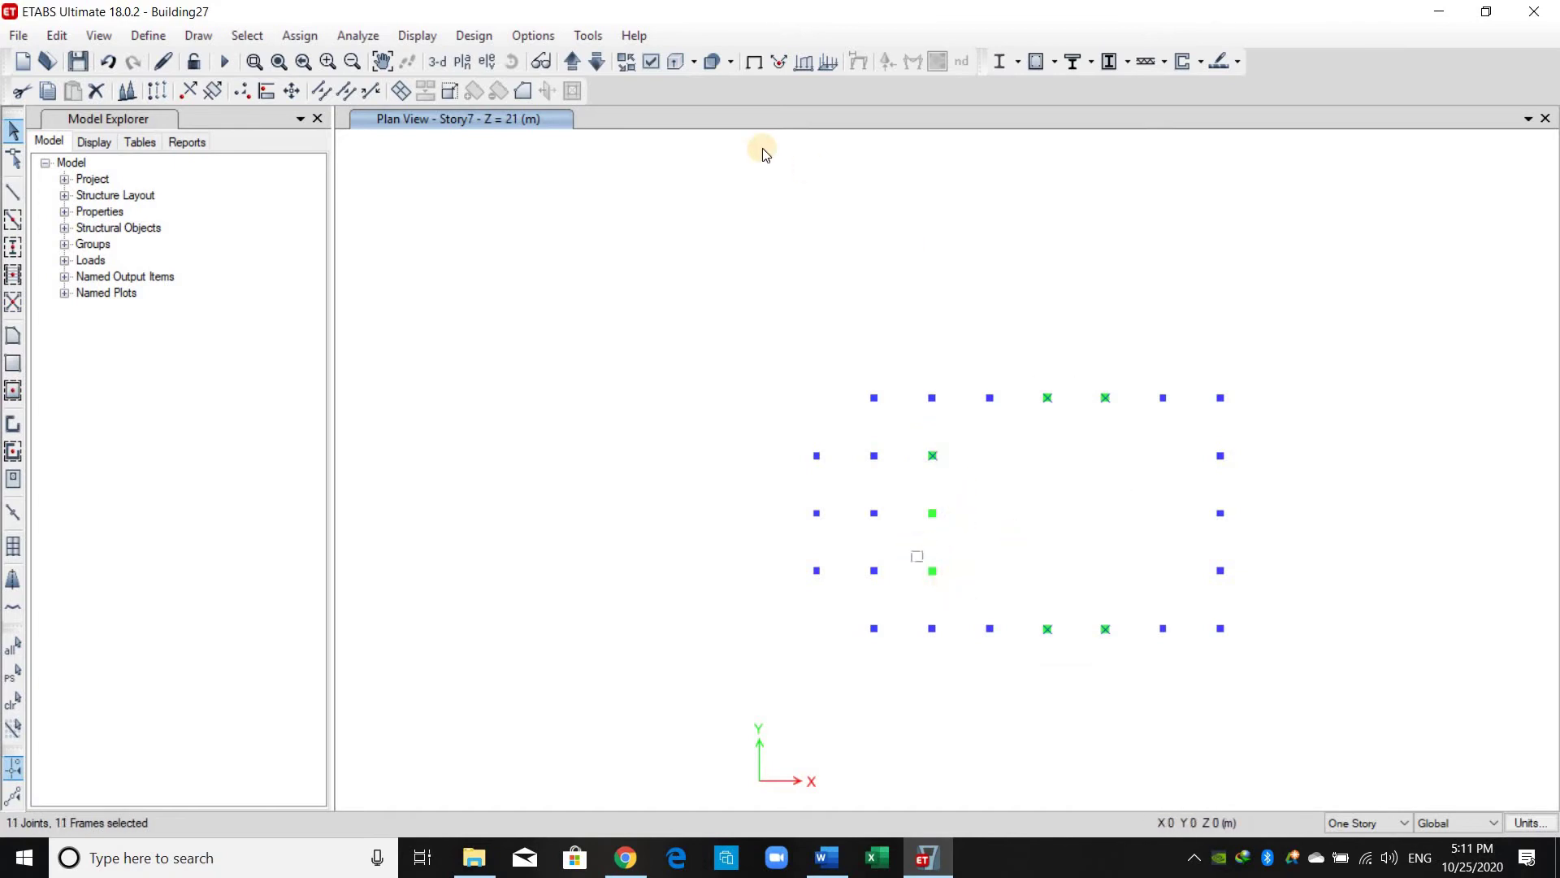
pyautogui.click(566, 65)
pyautogui.moveTo(1011, 347); pyautogui.dragTo(1132, 696)
pyautogui.moveTo(905, 441); pyautogui.dragTo(938, 476)
pyautogui.click(933, 571)
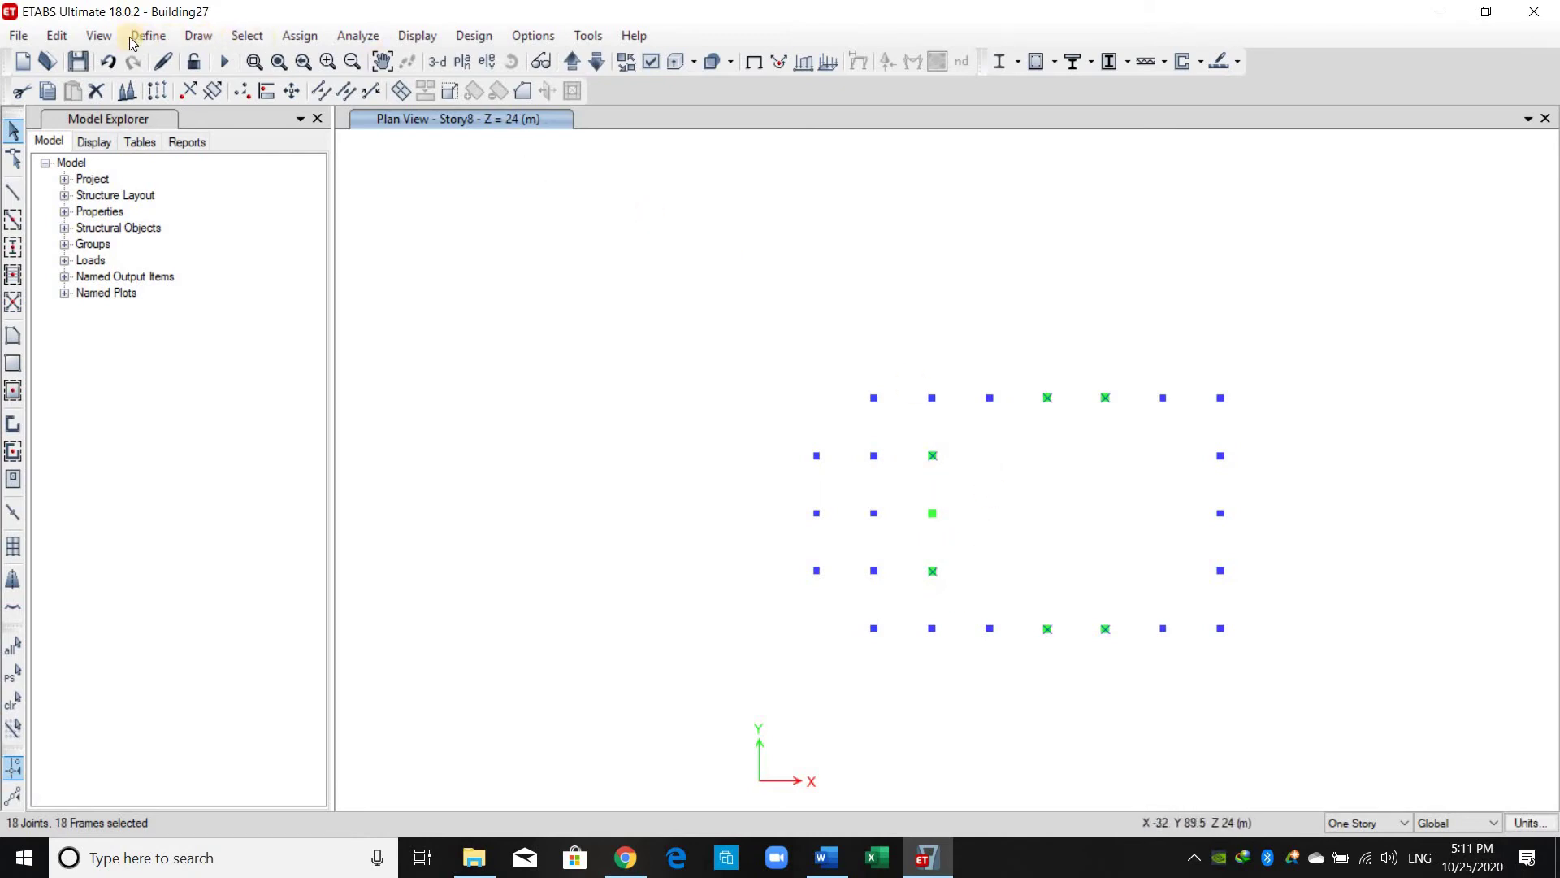
# Assign frame section C1 to the six selected columns of Story6, Story7 and Story8.
pyautogui.click(304, 36)
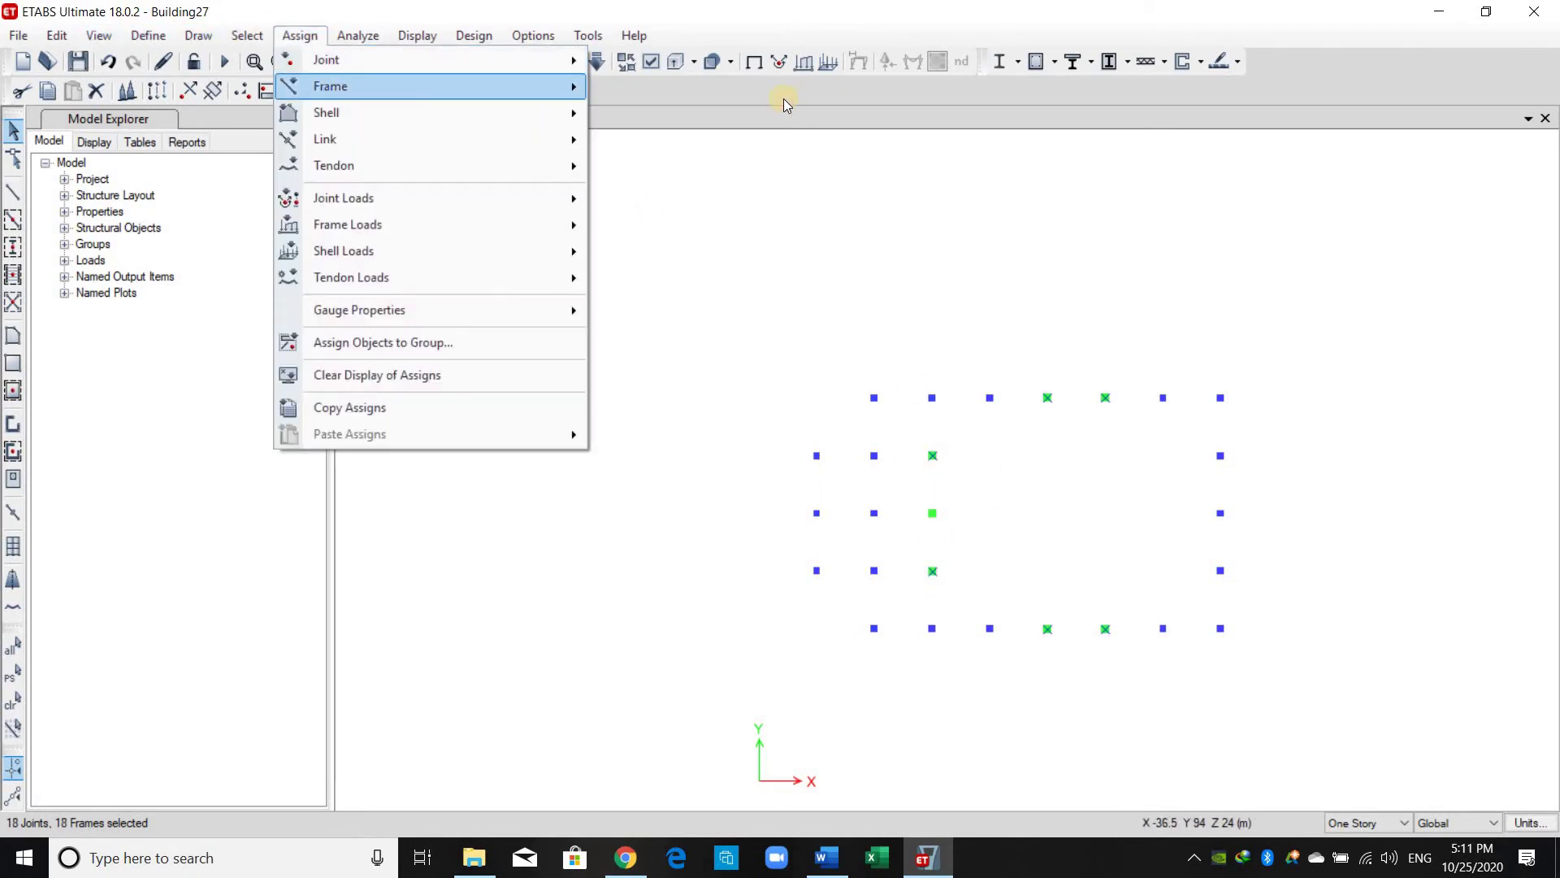
pyautogui.moveTo(341, 87)
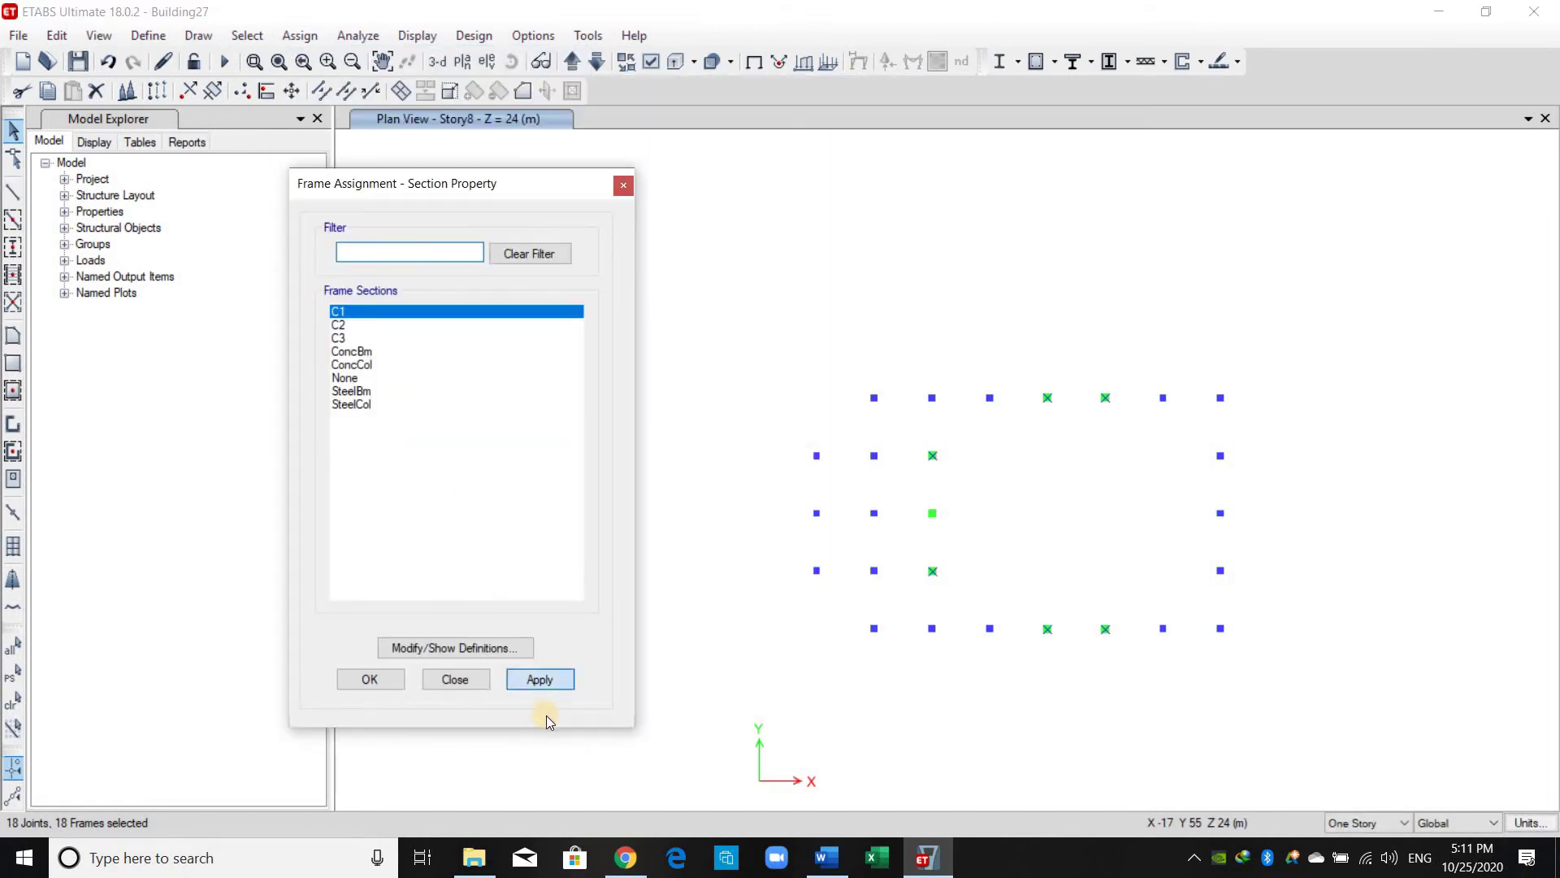
pyautogui.click(390, 680)
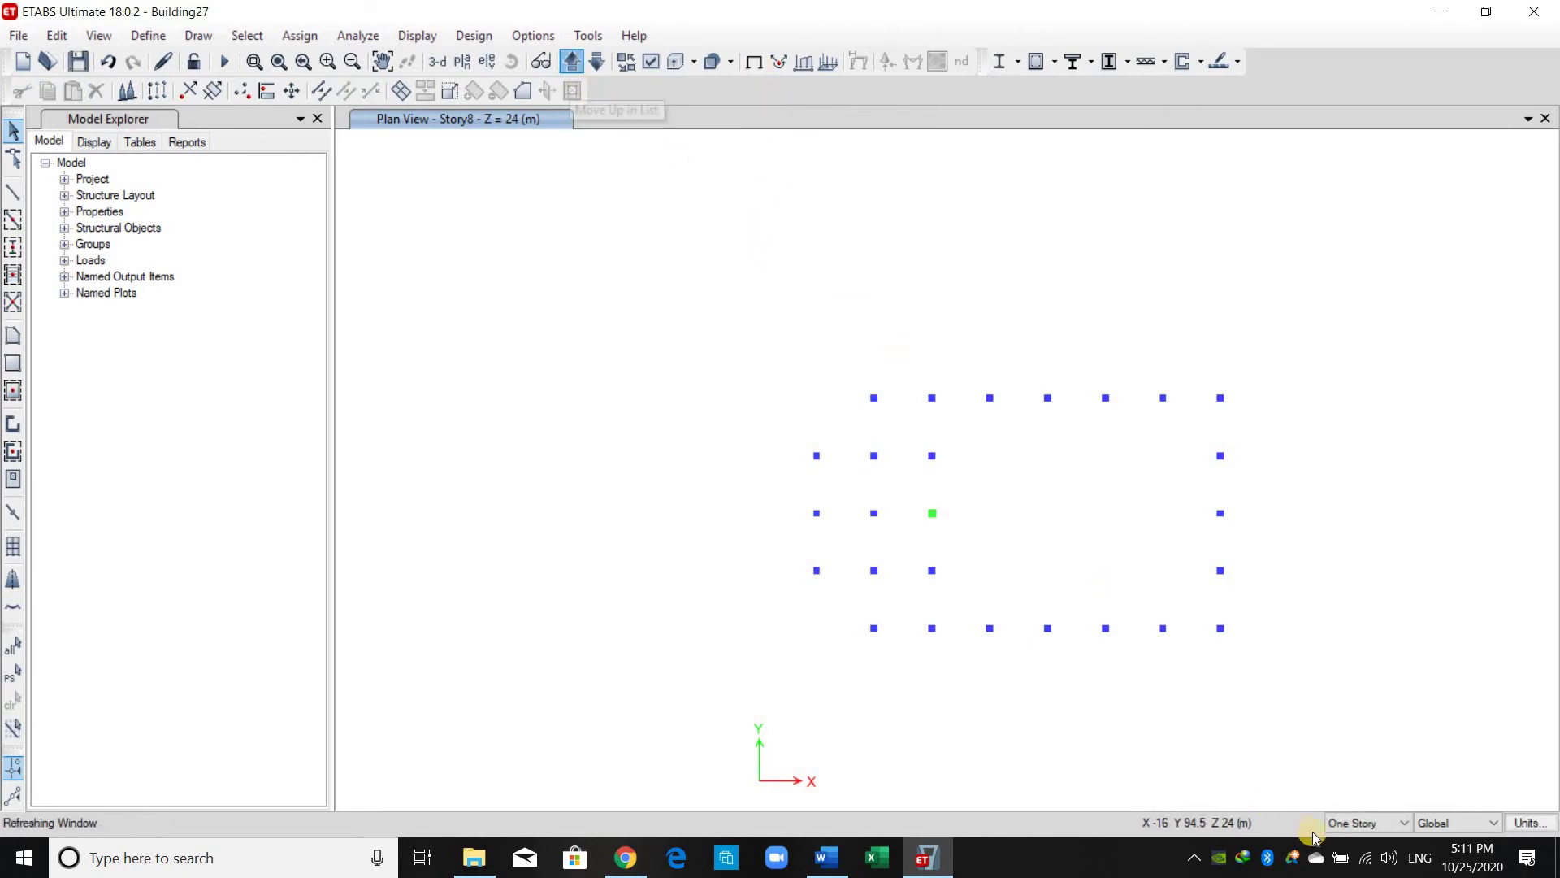
# Switch to the Word report and examine the Table 3 column symbols for stories 9-14, 15-19 and 20-34.
pyautogui.click(825, 860)
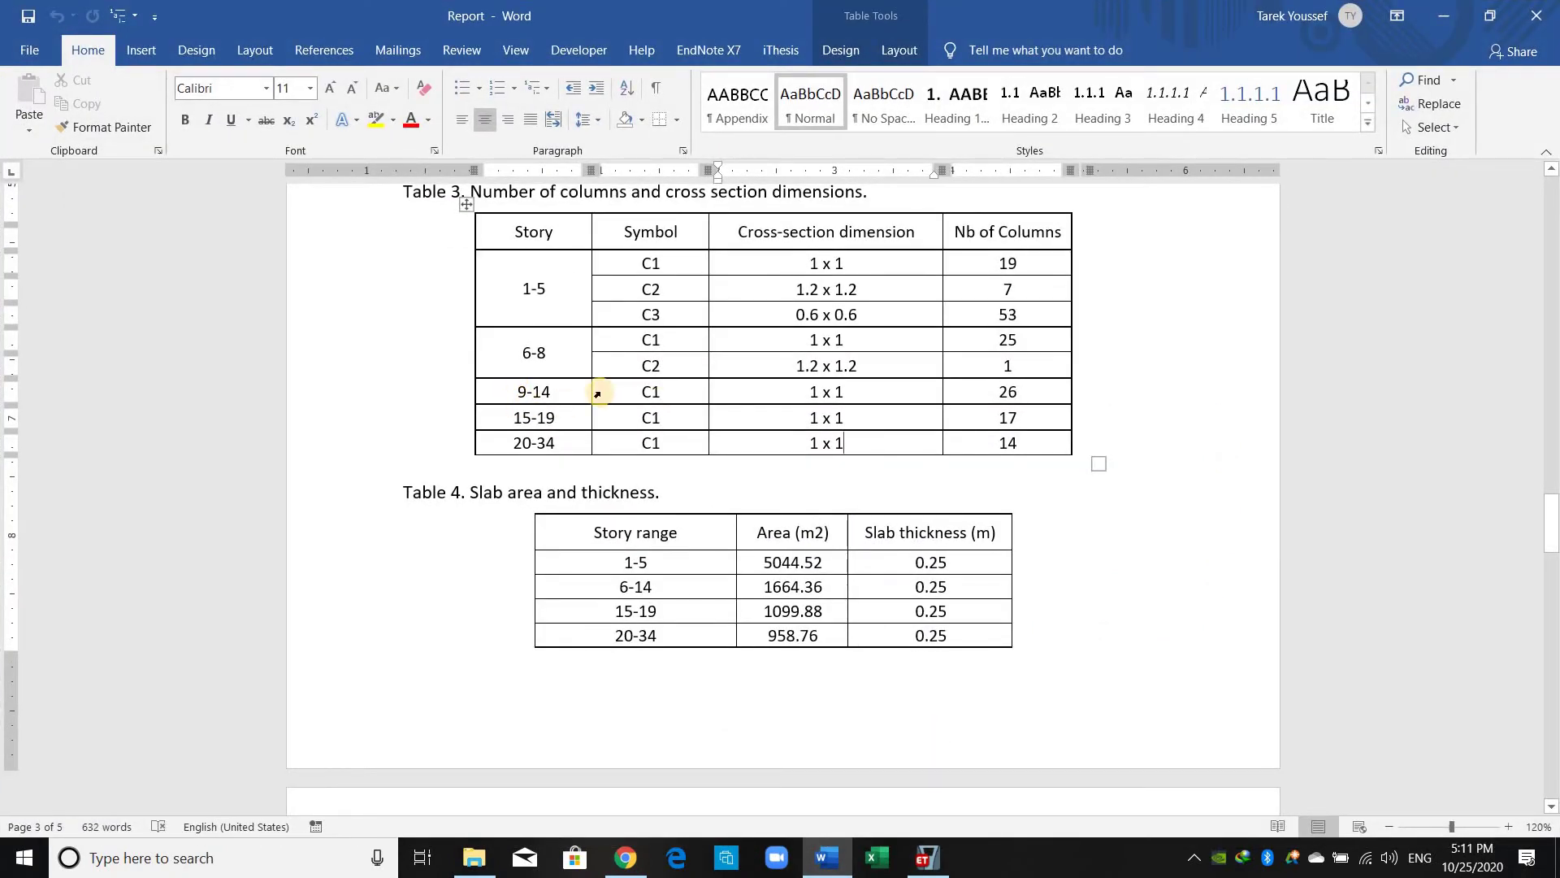
pyautogui.moveTo(504, 389); pyautogui.dragTo(650, 445)
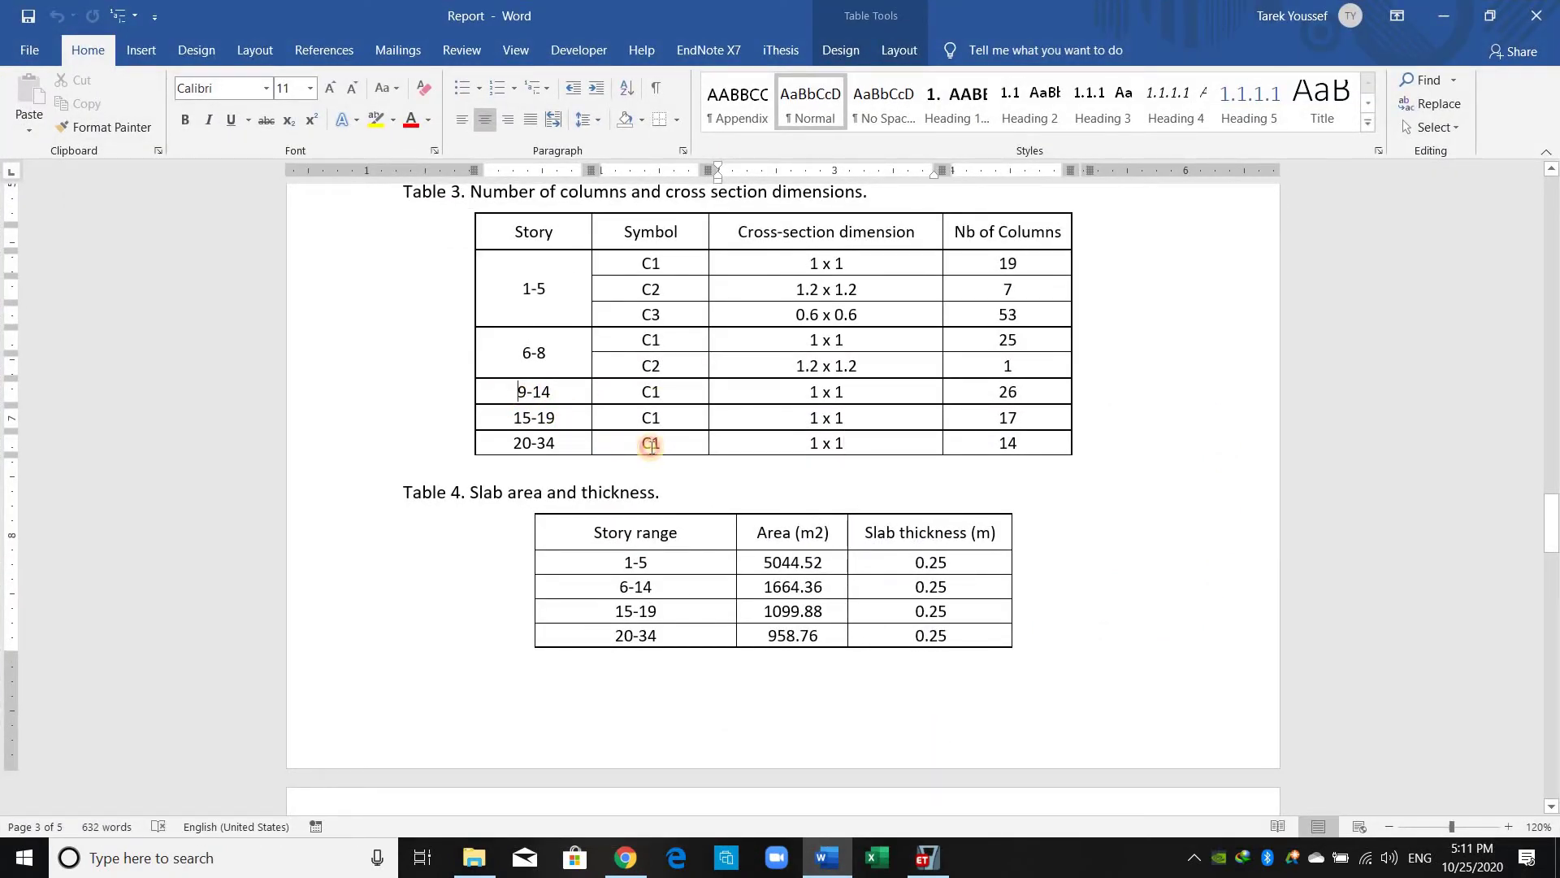
pyautogui.click(756, 560)
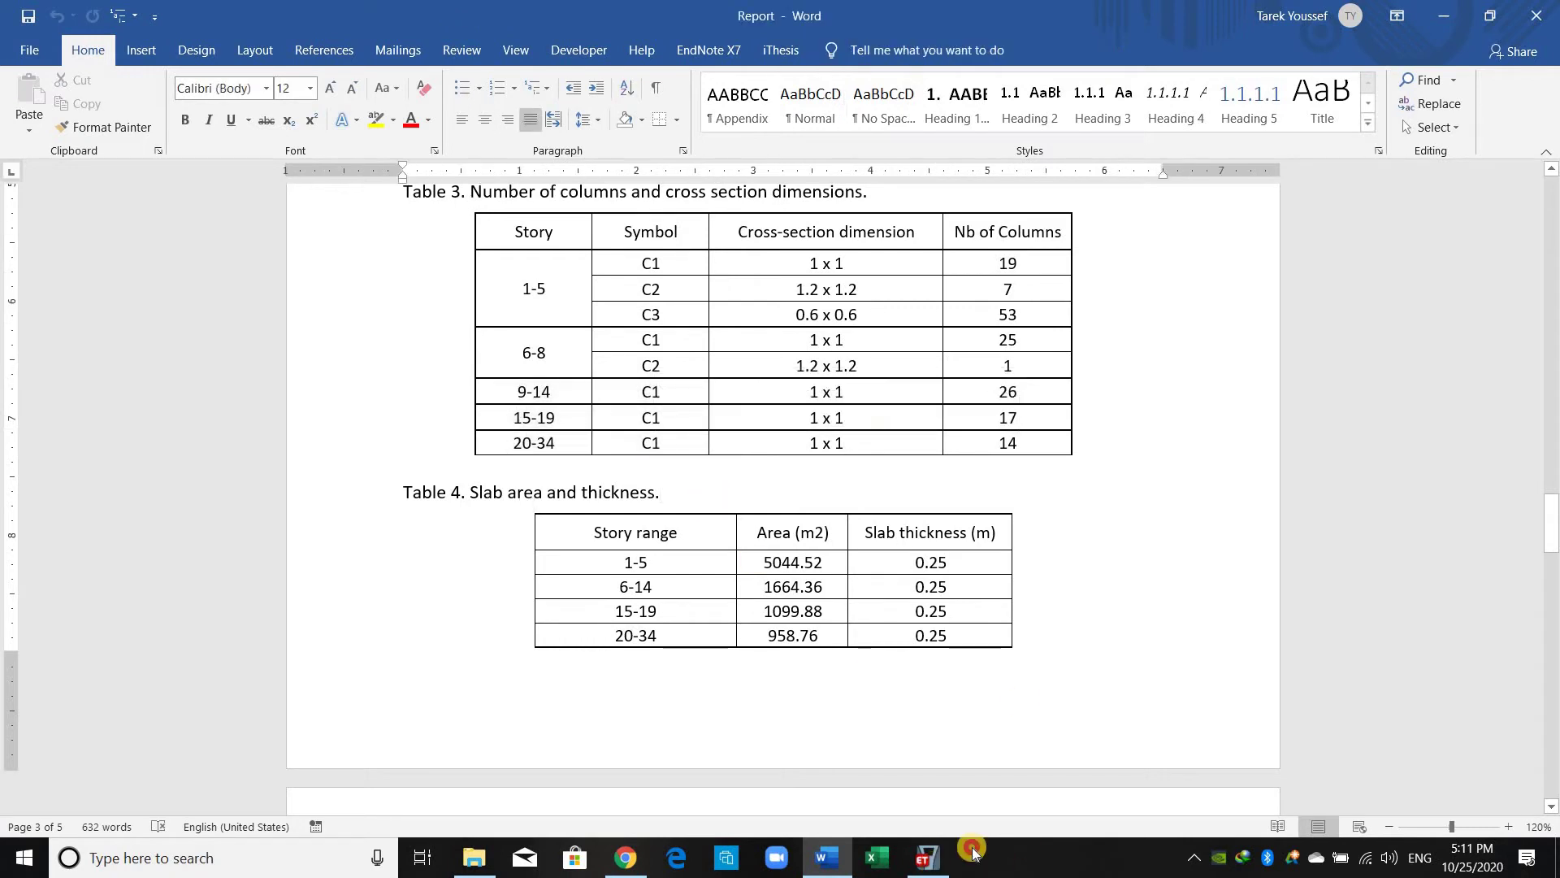
# Return to ETABS, select the remaining green column on Story9 across All Stories, and display it in the 3-D view.
pyautogui.click(926, 858)
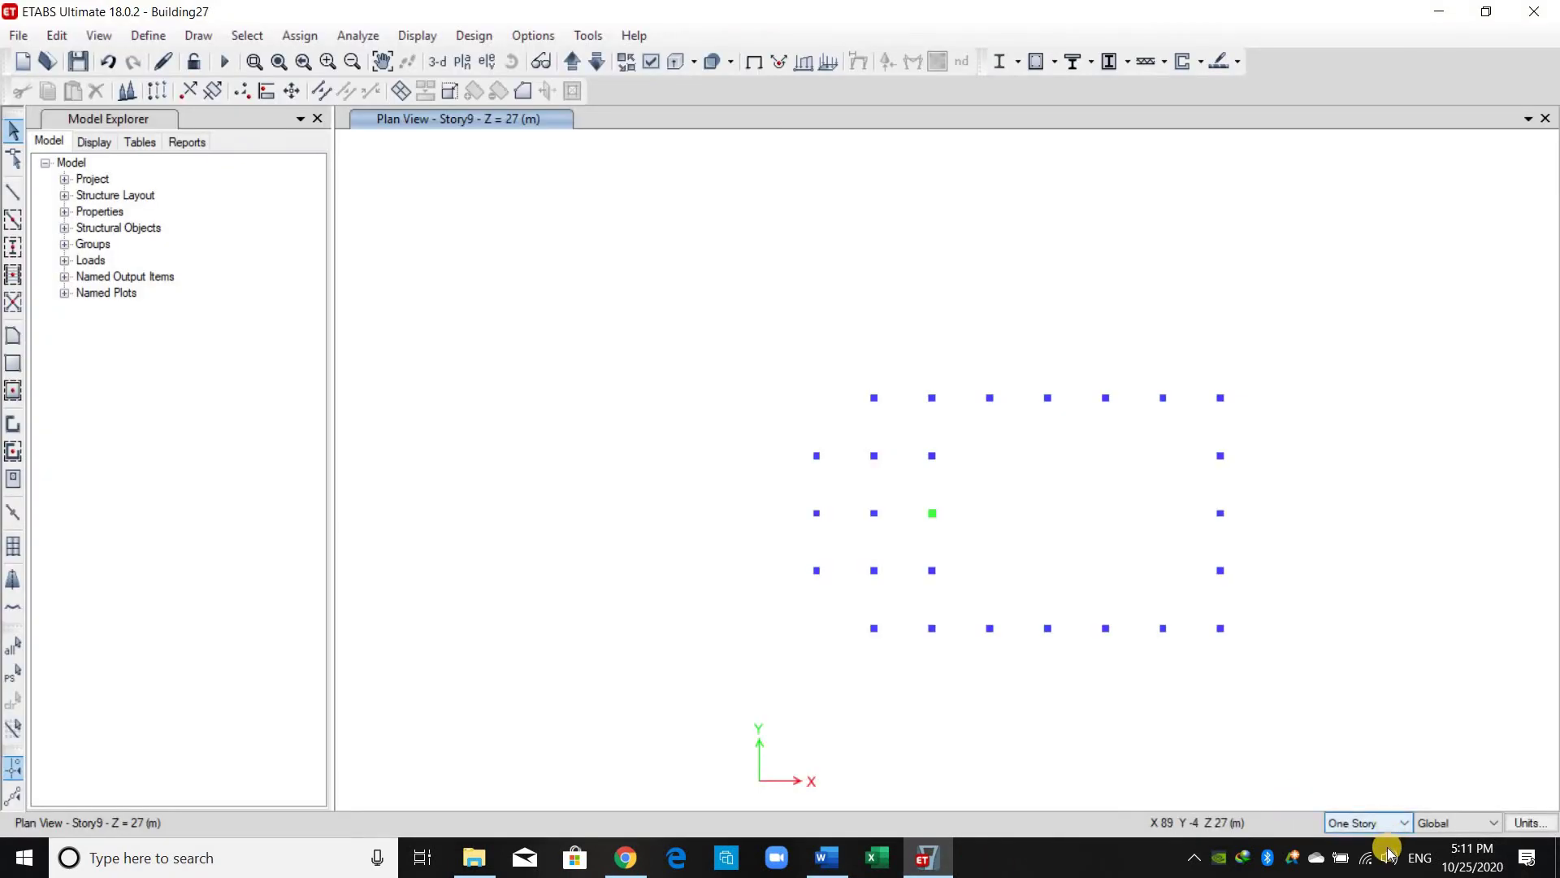
pyautogui.click(1389, 824)
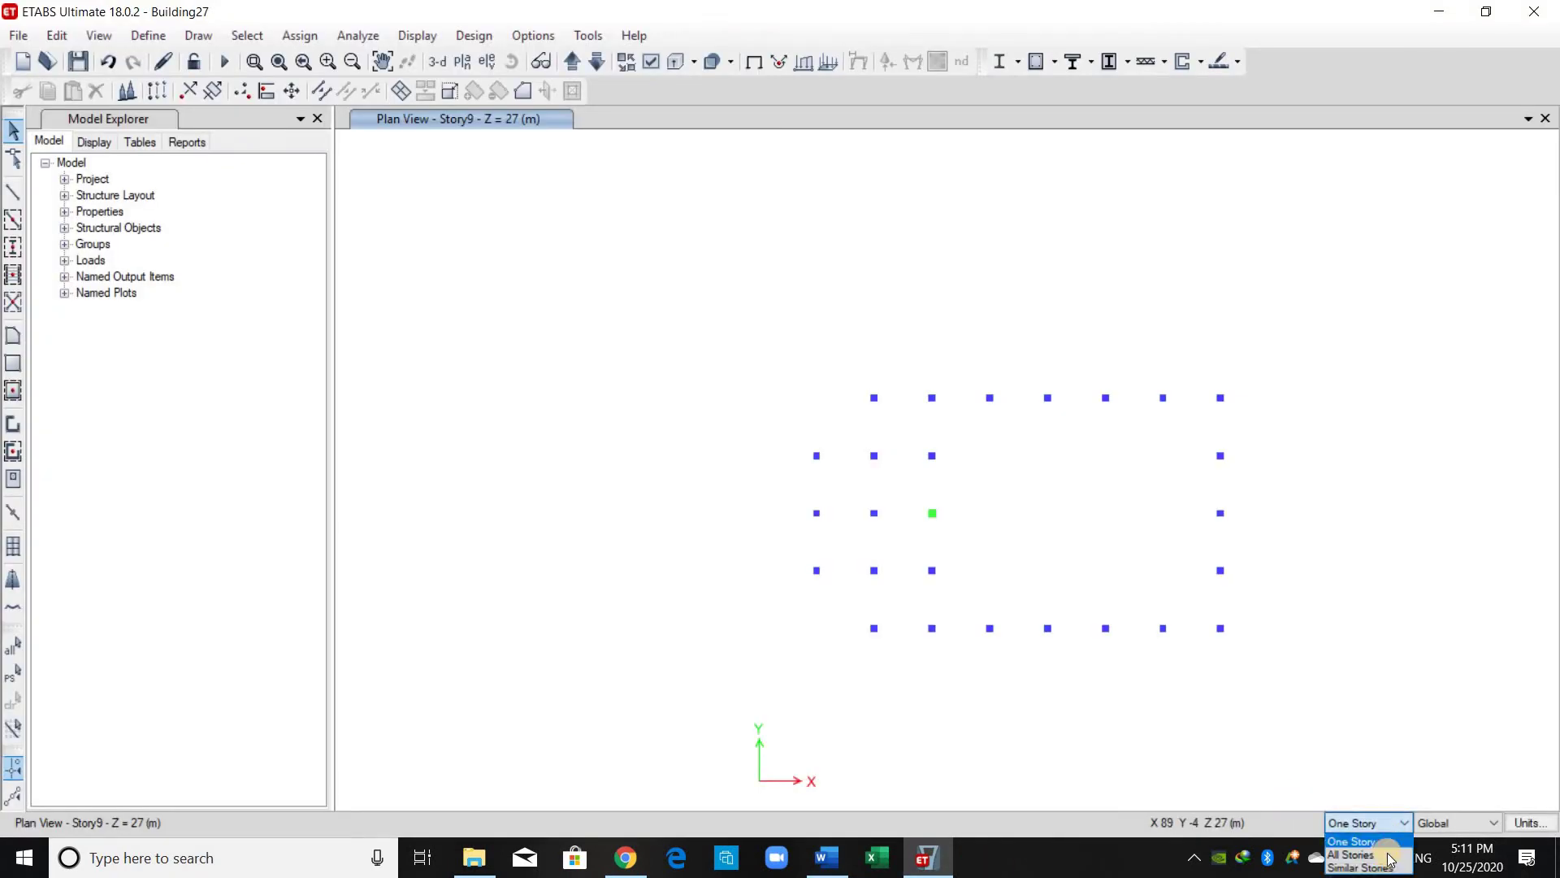
pyautogui.click(1345, 856)
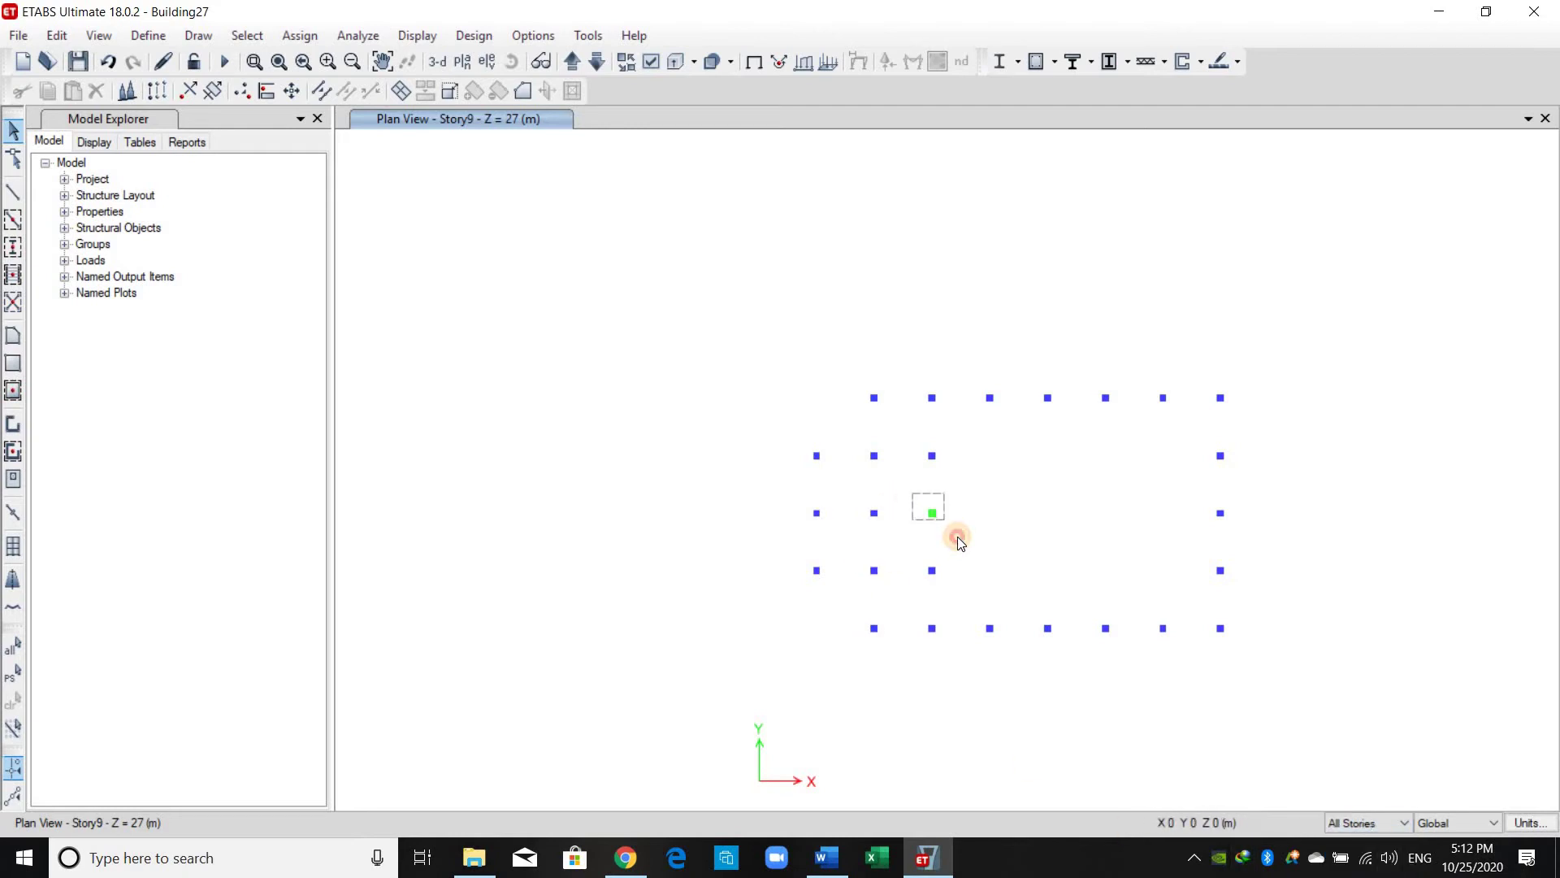
pyautogui.moveTo(912, 492); pyautogui.dragTo(957, 536)
pyautogui.click(438, 63)
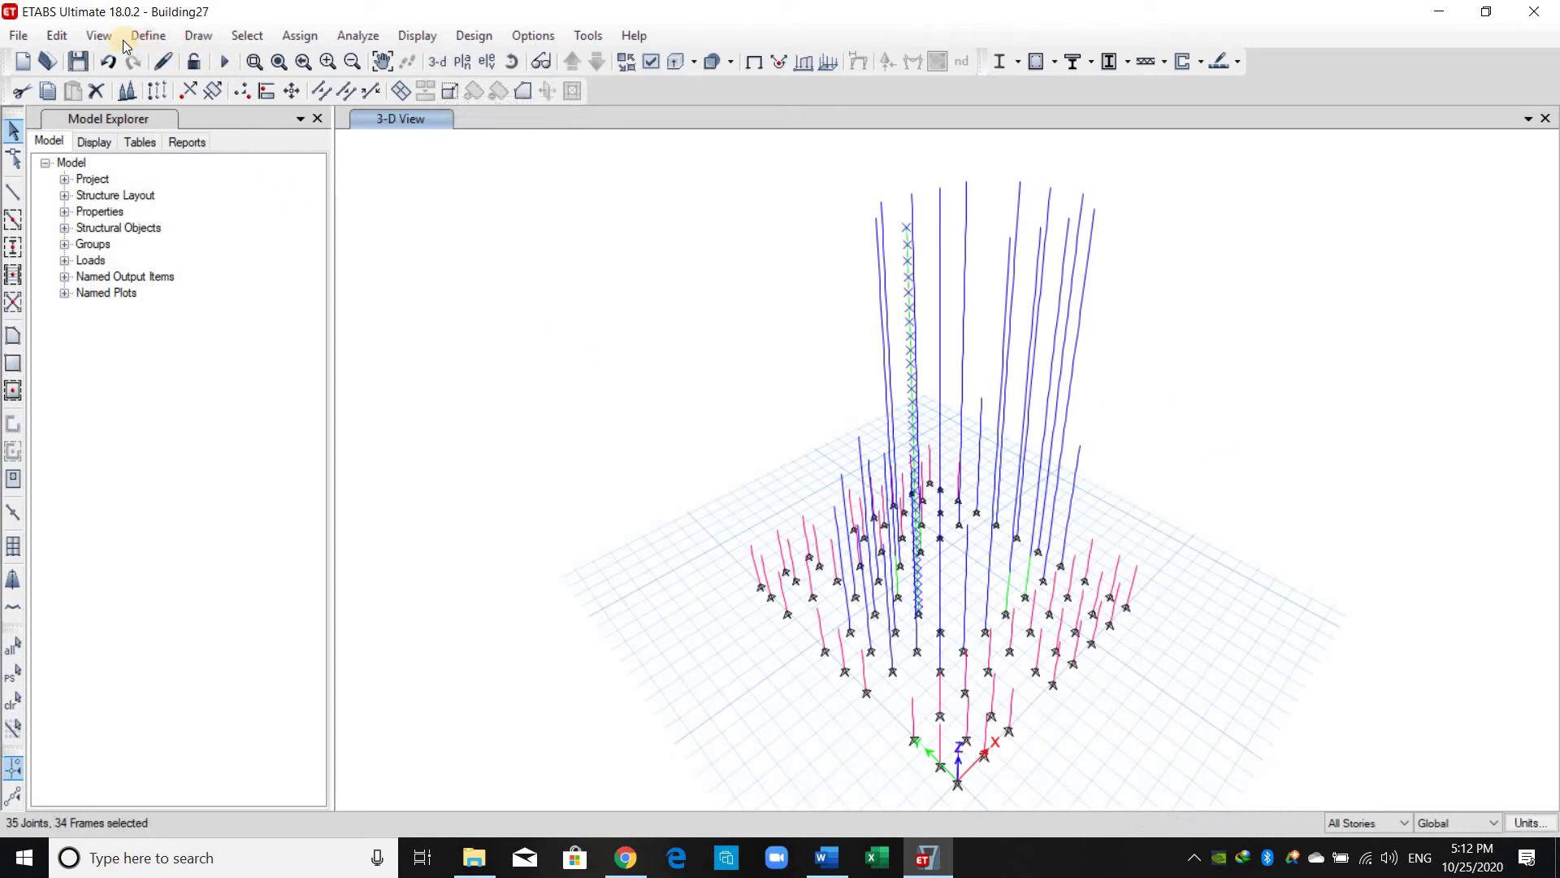
# Deselect the objects on Story8 down to Base, keeping only the upper segments of the middle column selected.
pyautogui.click(247, 35)
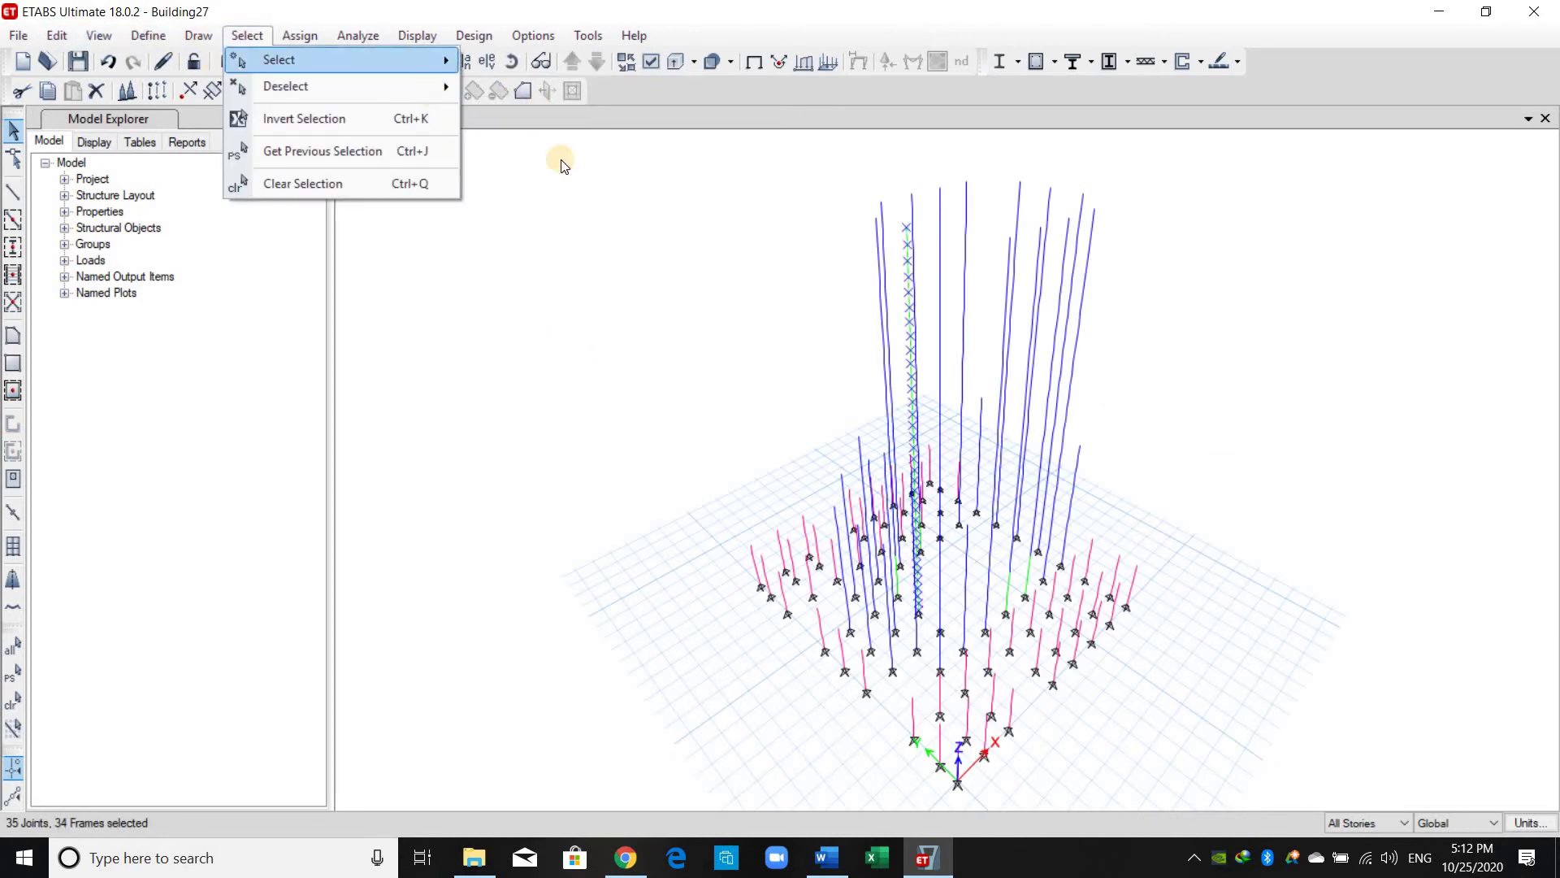
pyautogui.moveTo(325, 86)
pyautogui.click(537, 361)
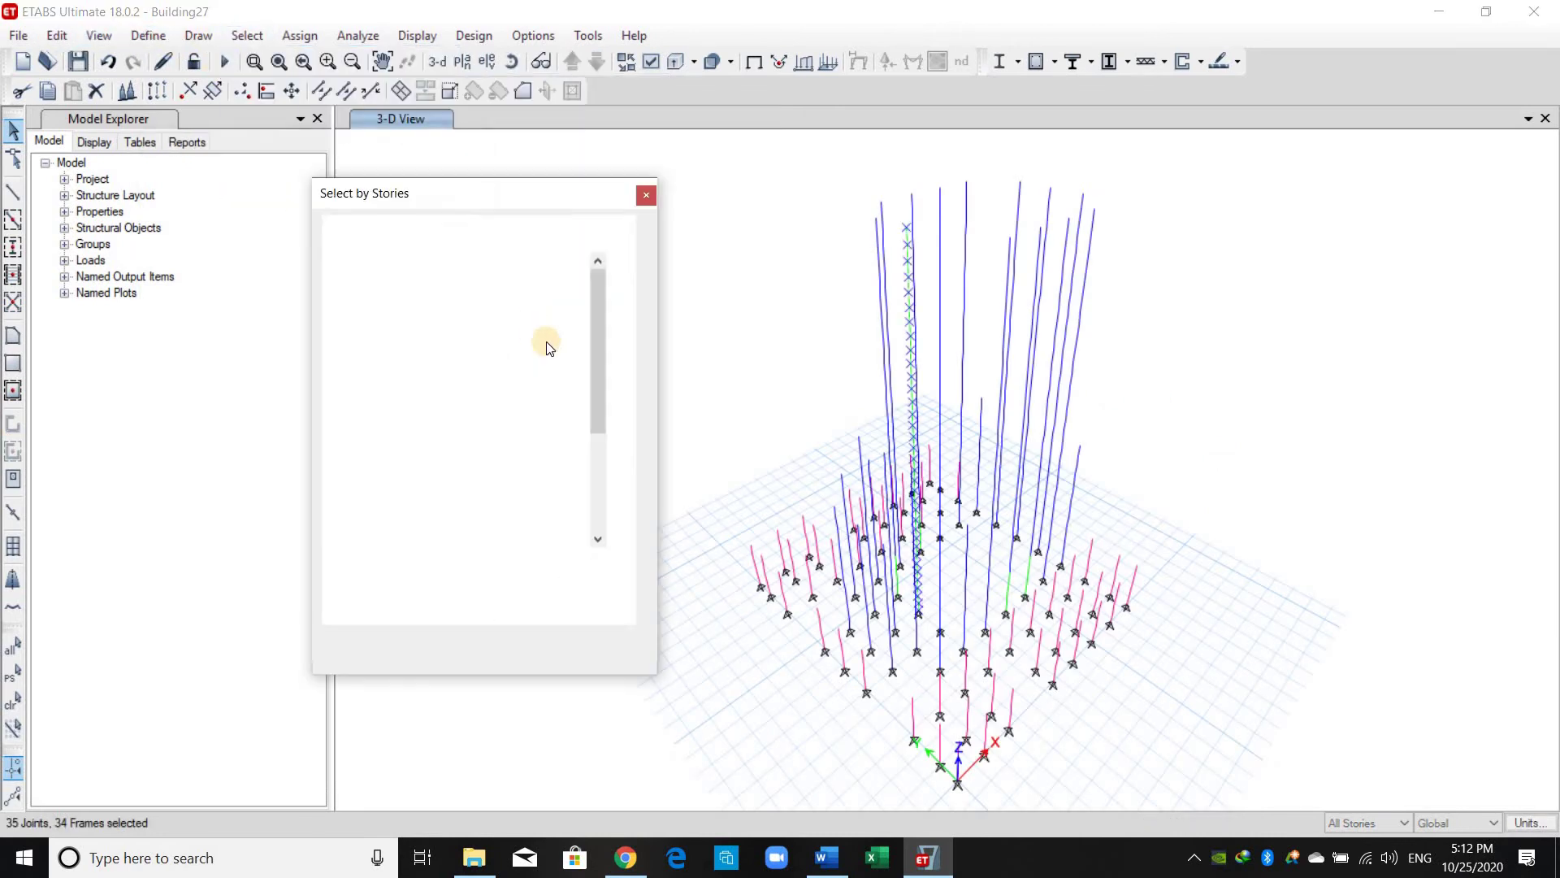
pyautogui.scroll(-2, 480, 423)
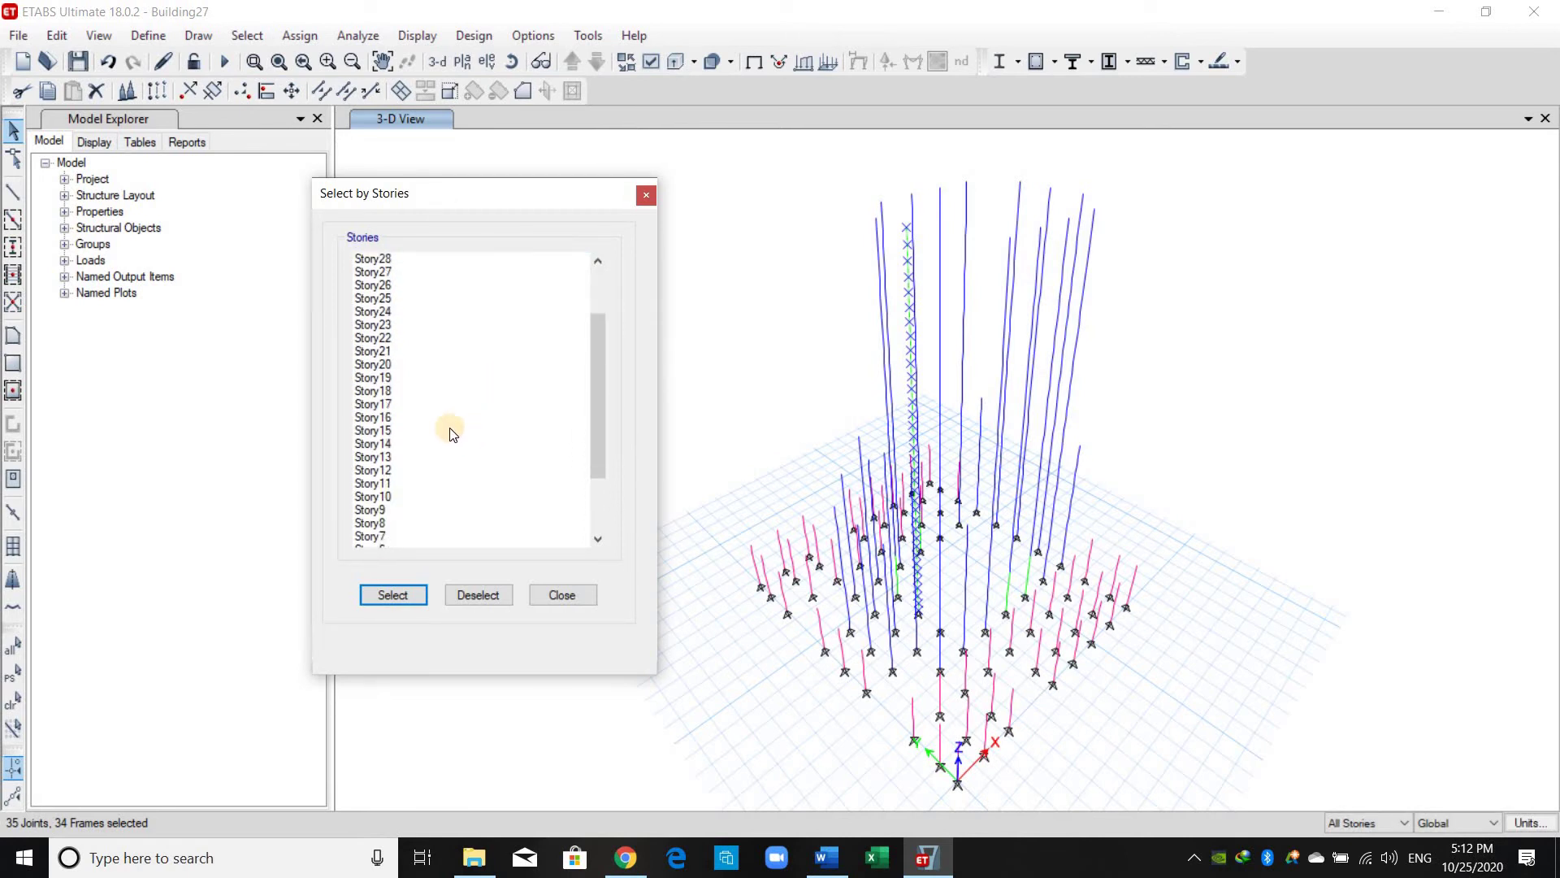
pyautogui.scroll(-3, 401, 484)
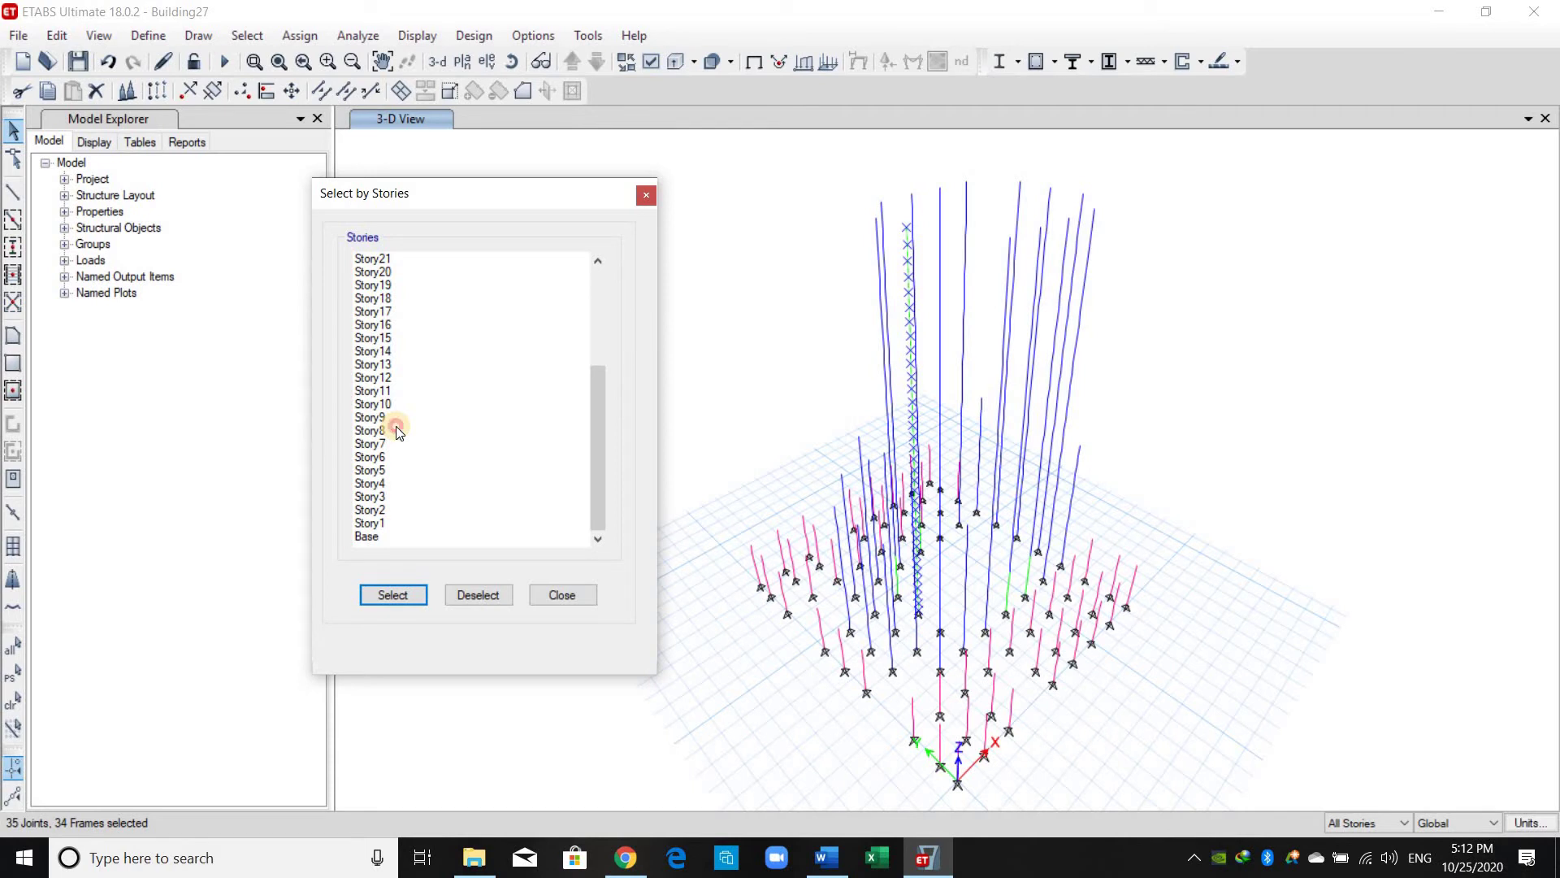
pyautogui.moveTo(397, 429); pyautogui.dragTo(408, 556)
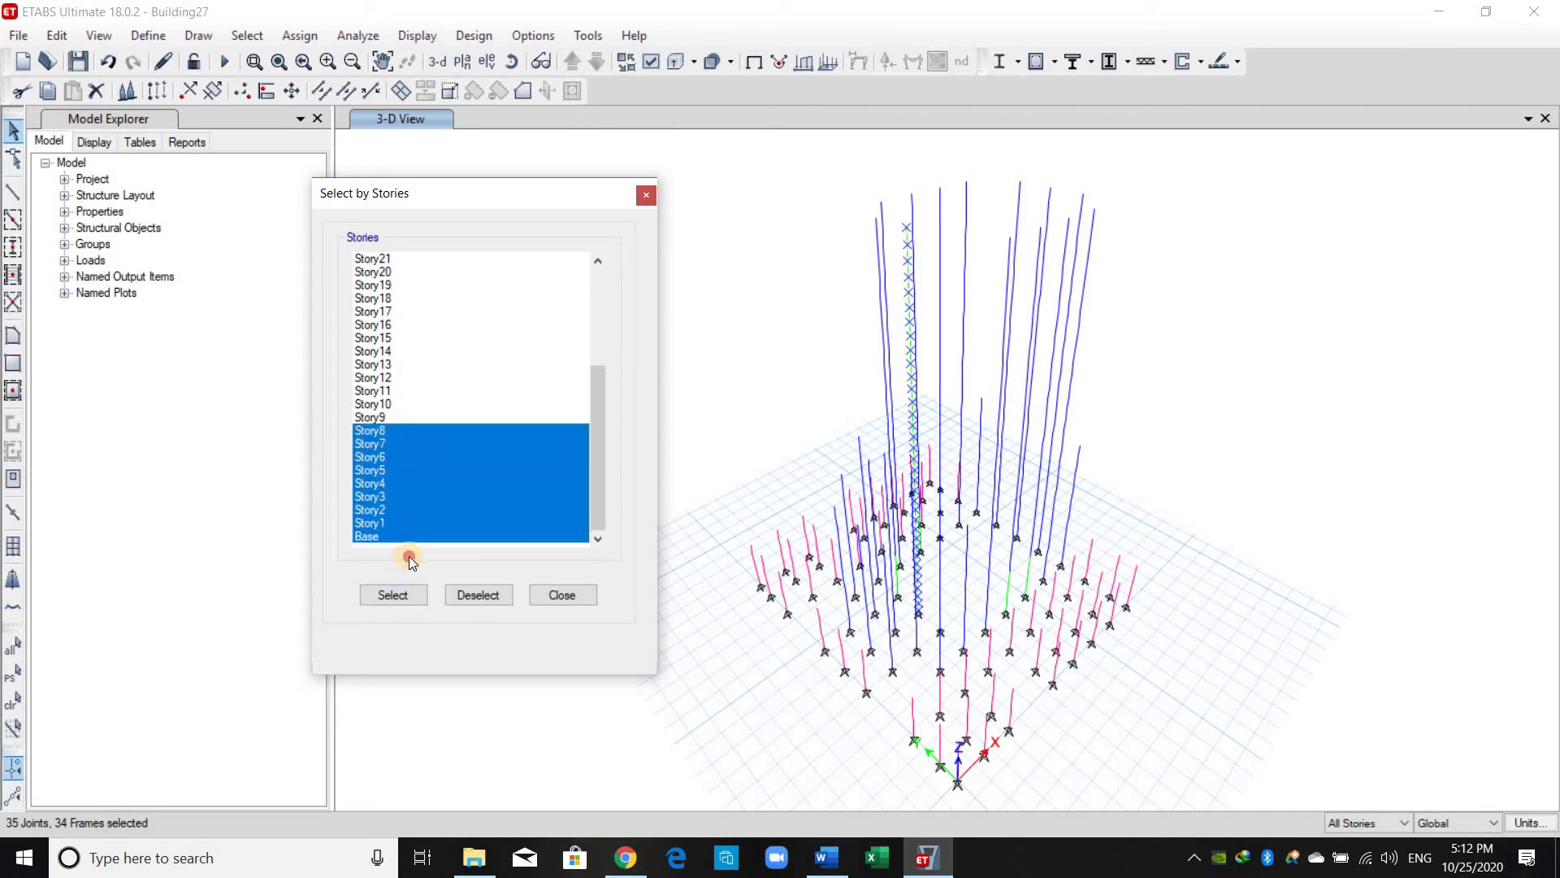
pyautogui.click(497, 595)
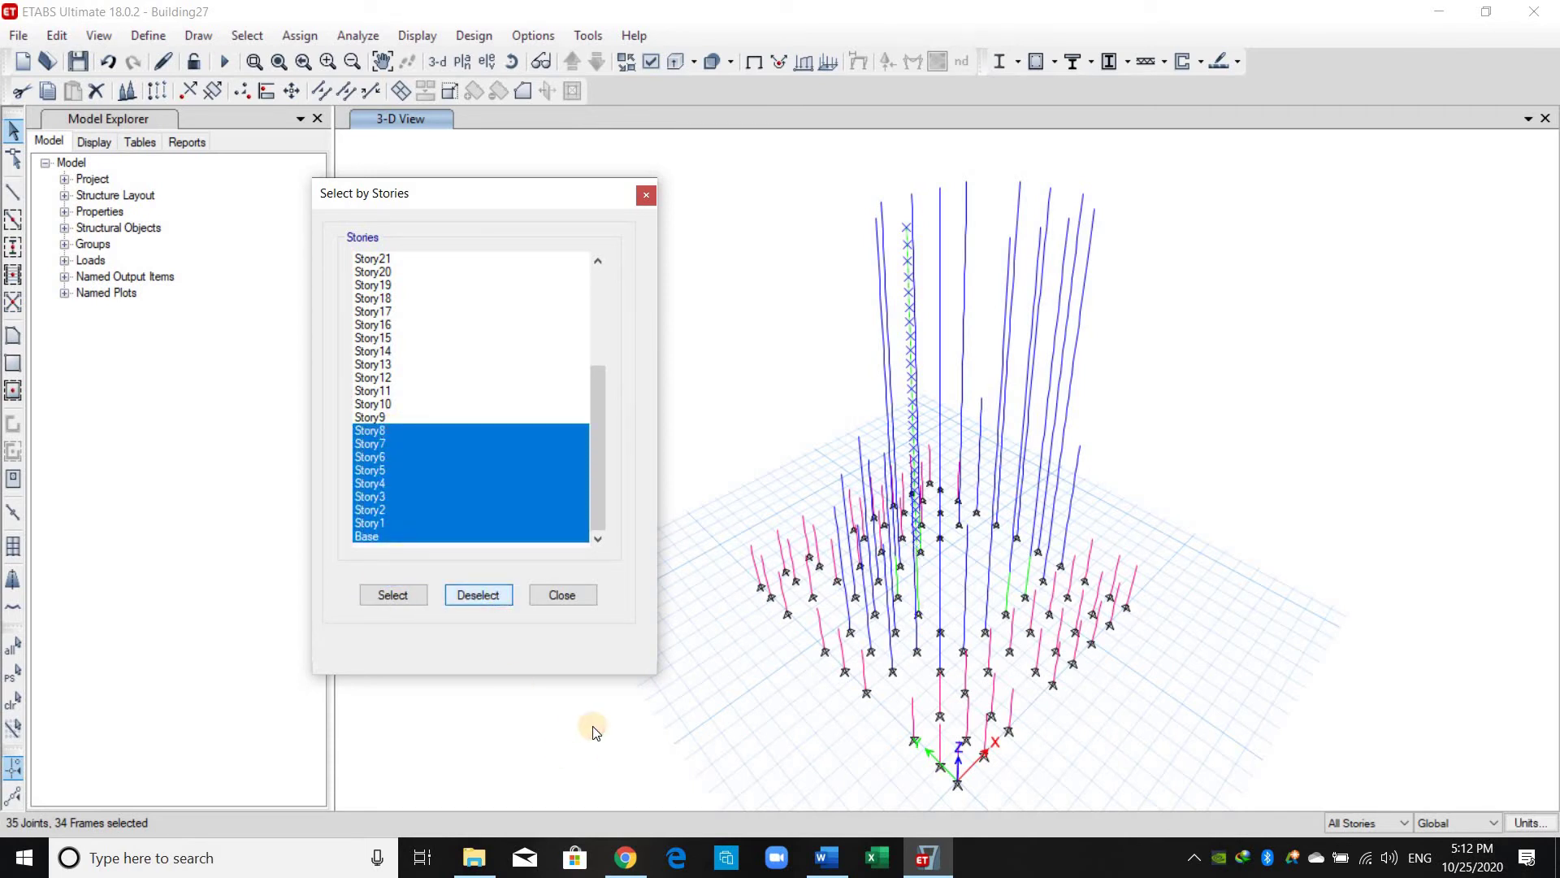
pyautogui.click(578, 597)
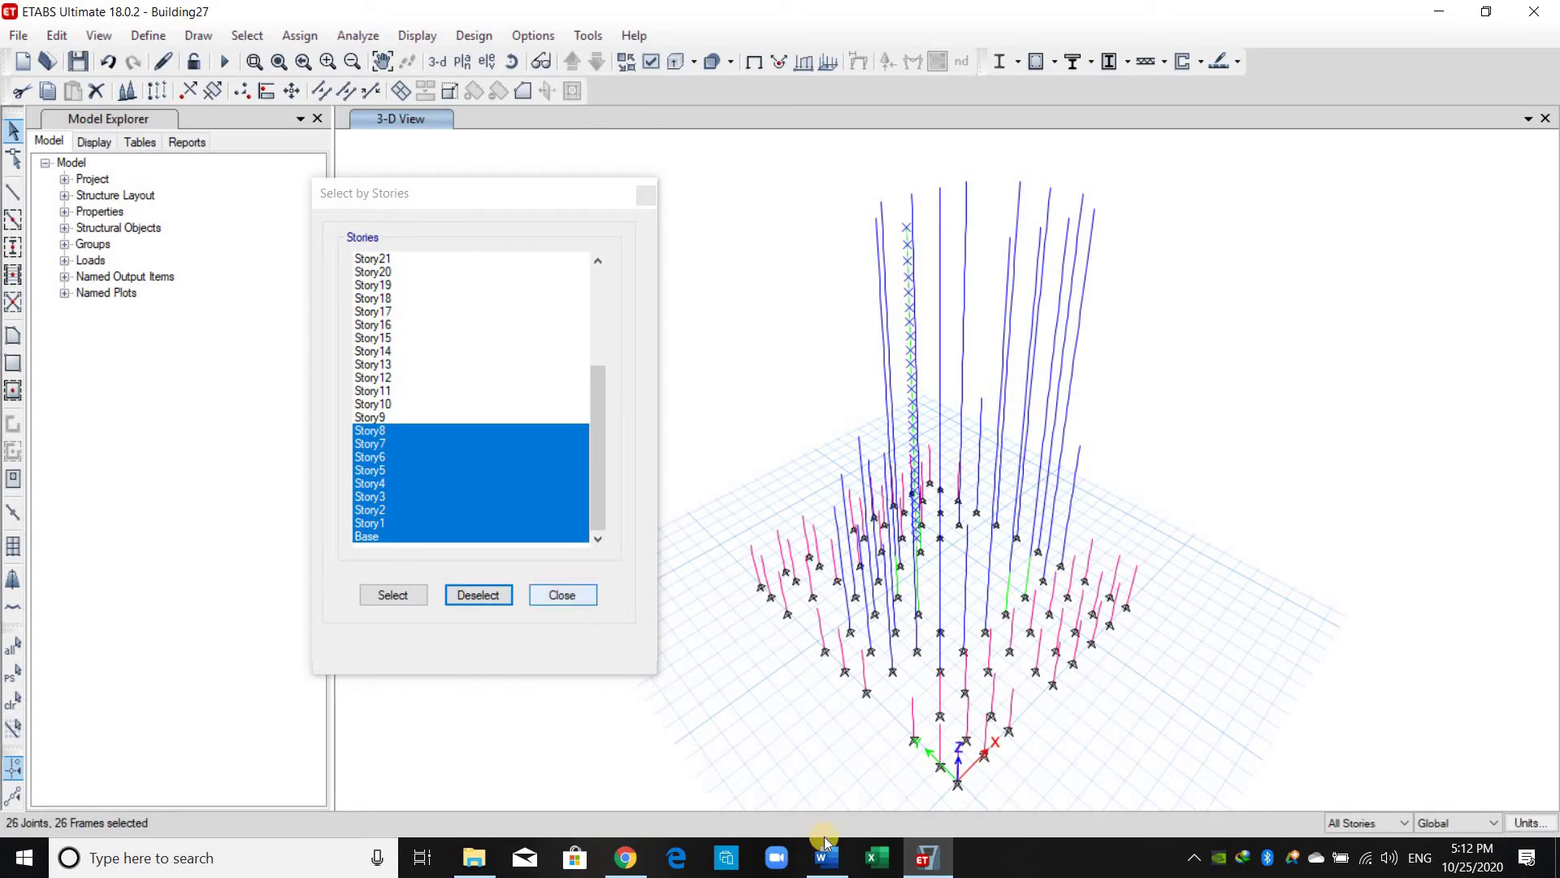
# Assign frame section C1 to the middle column's selected upper segments and save the model.
pyautogui.click(299, 35)
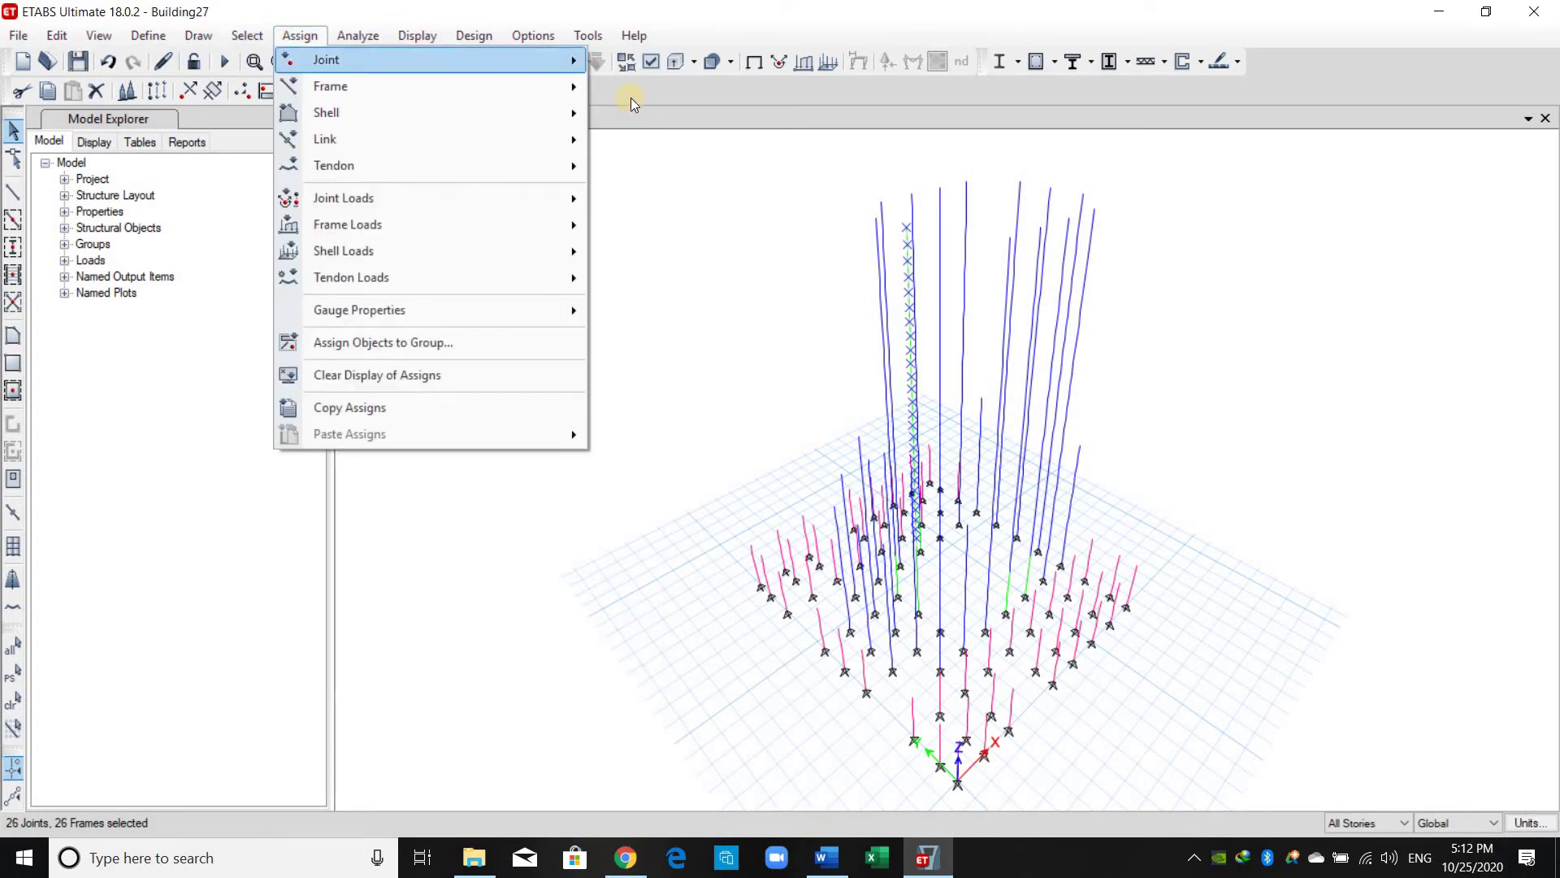
pyautogui.moveTo(334, 87)
pyautogui.click(650, 85)
pyautogui.click(538, 678)
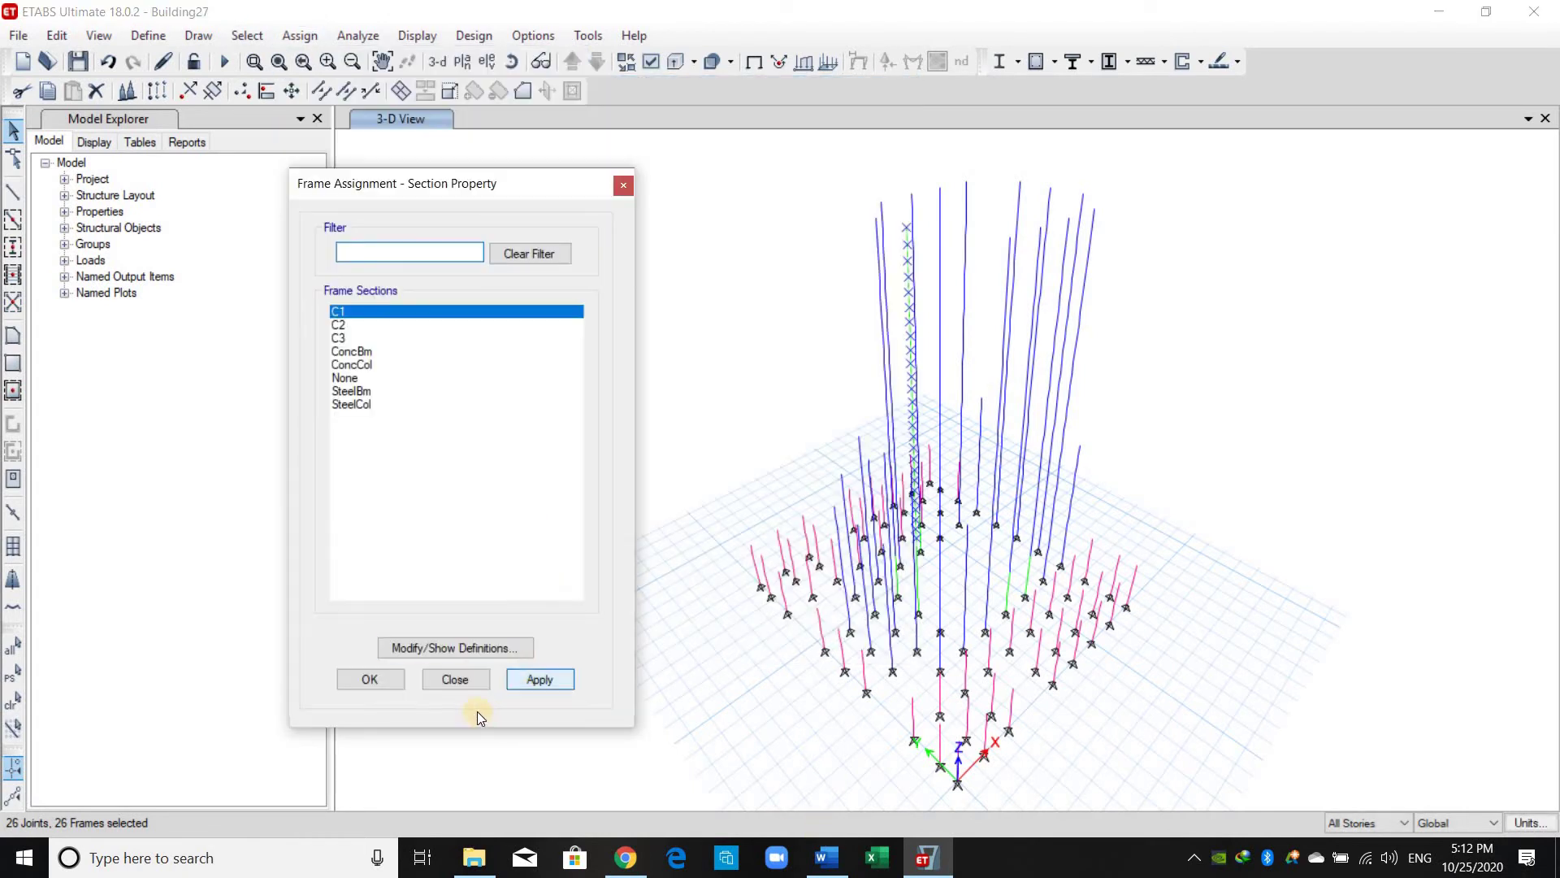
pyautogui.click(754, 63)
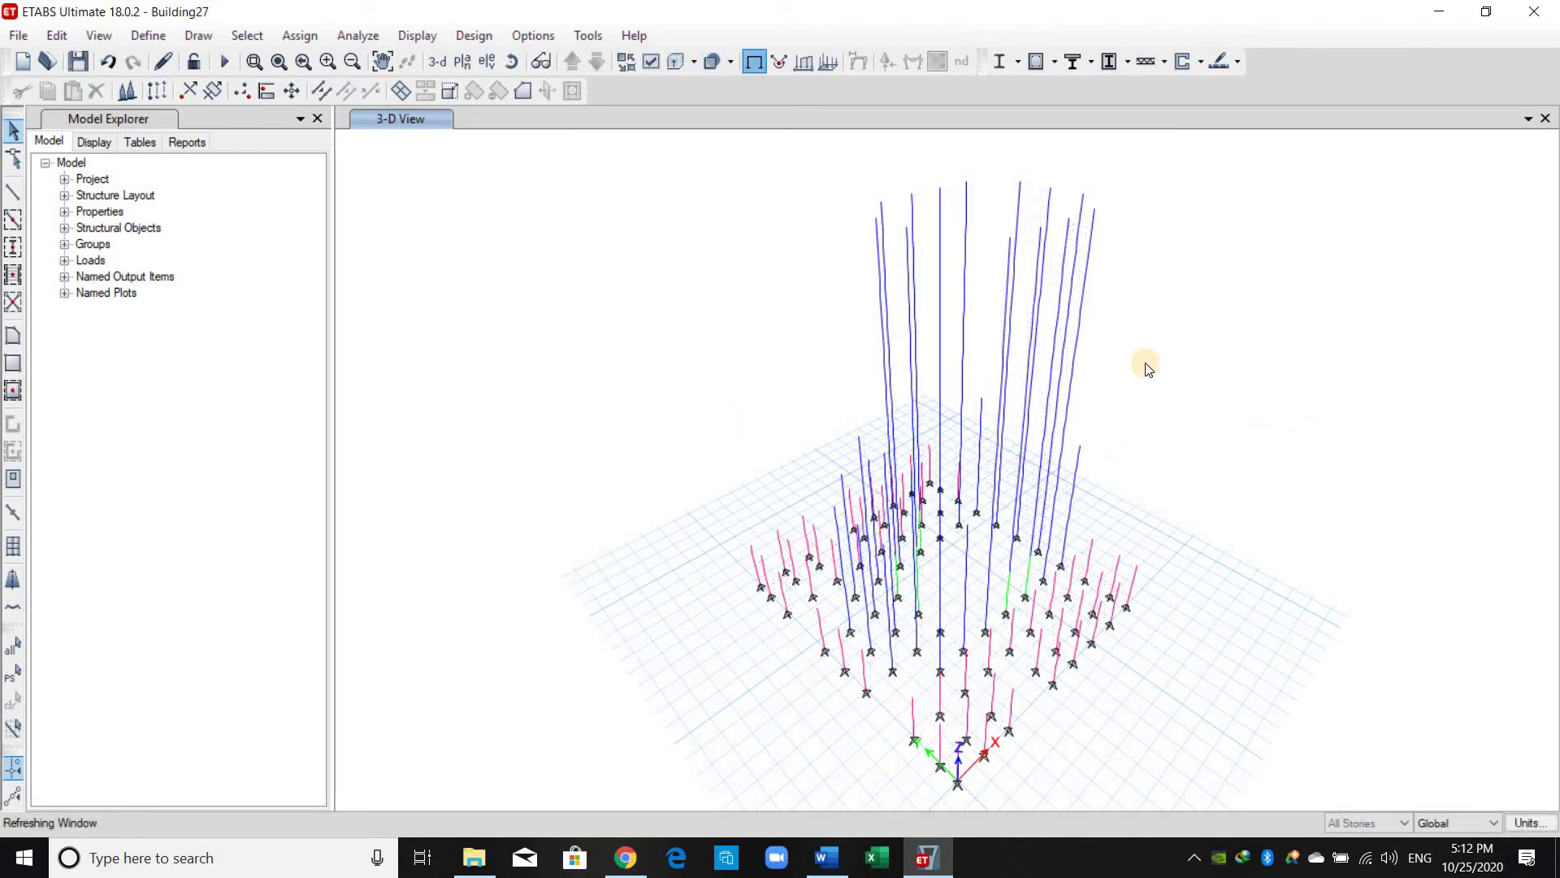
pyautogui.click(78, 61)
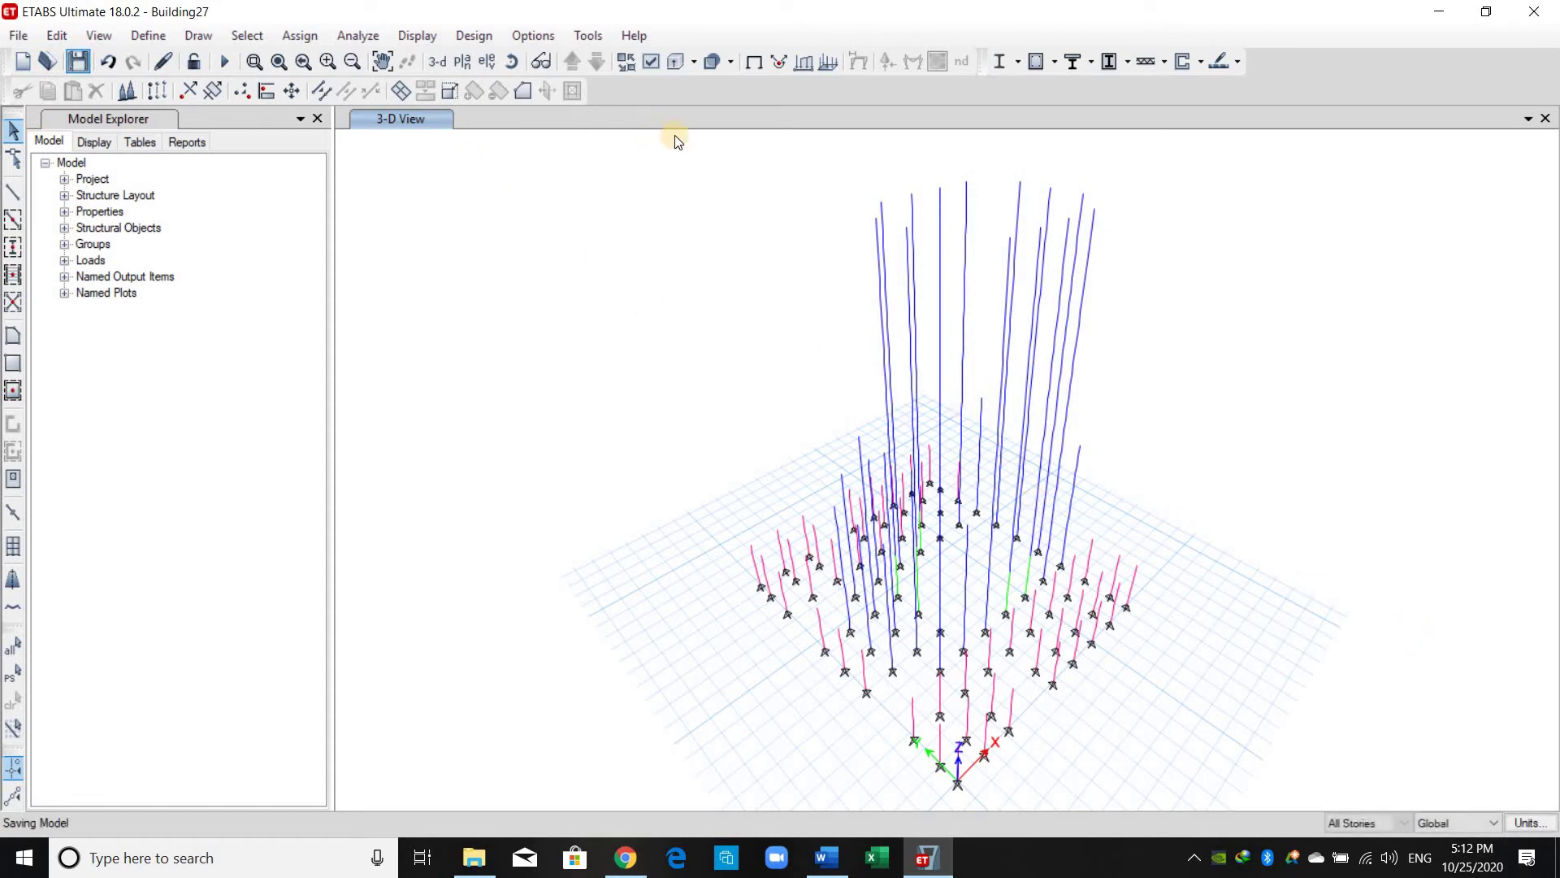
# Set the drawing and selection scope to One Story and display the Story5 plan view.
pyautogui.click(1372, 824)
pyautogui.click(1367, 845)
pyautogui.click(461, 63)
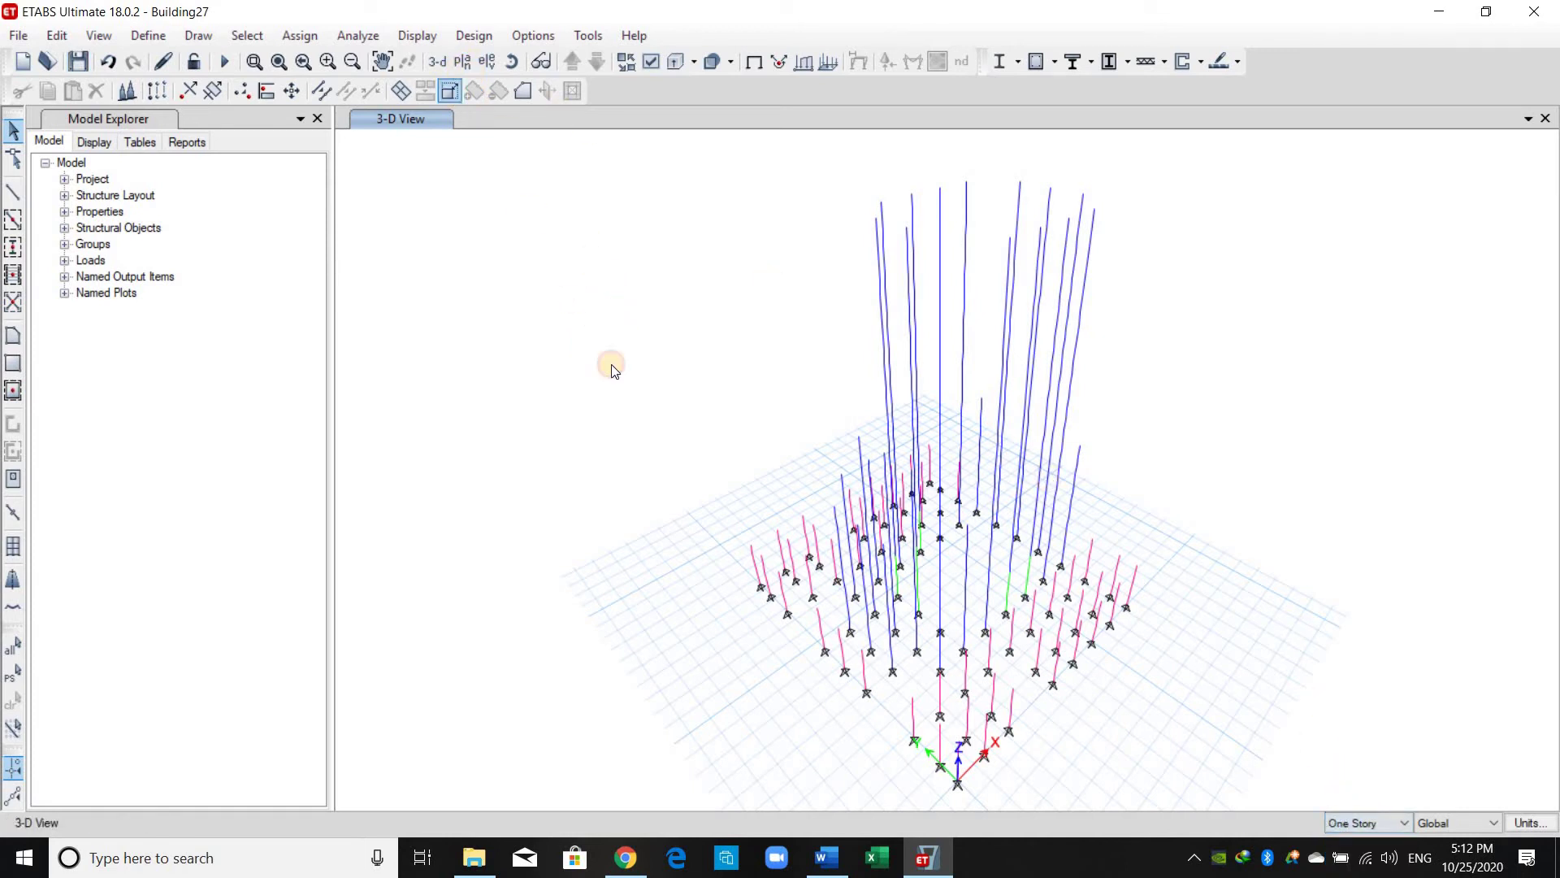
pyautogui.scroll(-1, 690, 535)
pyautogui.scroll(-5, 715, 569)
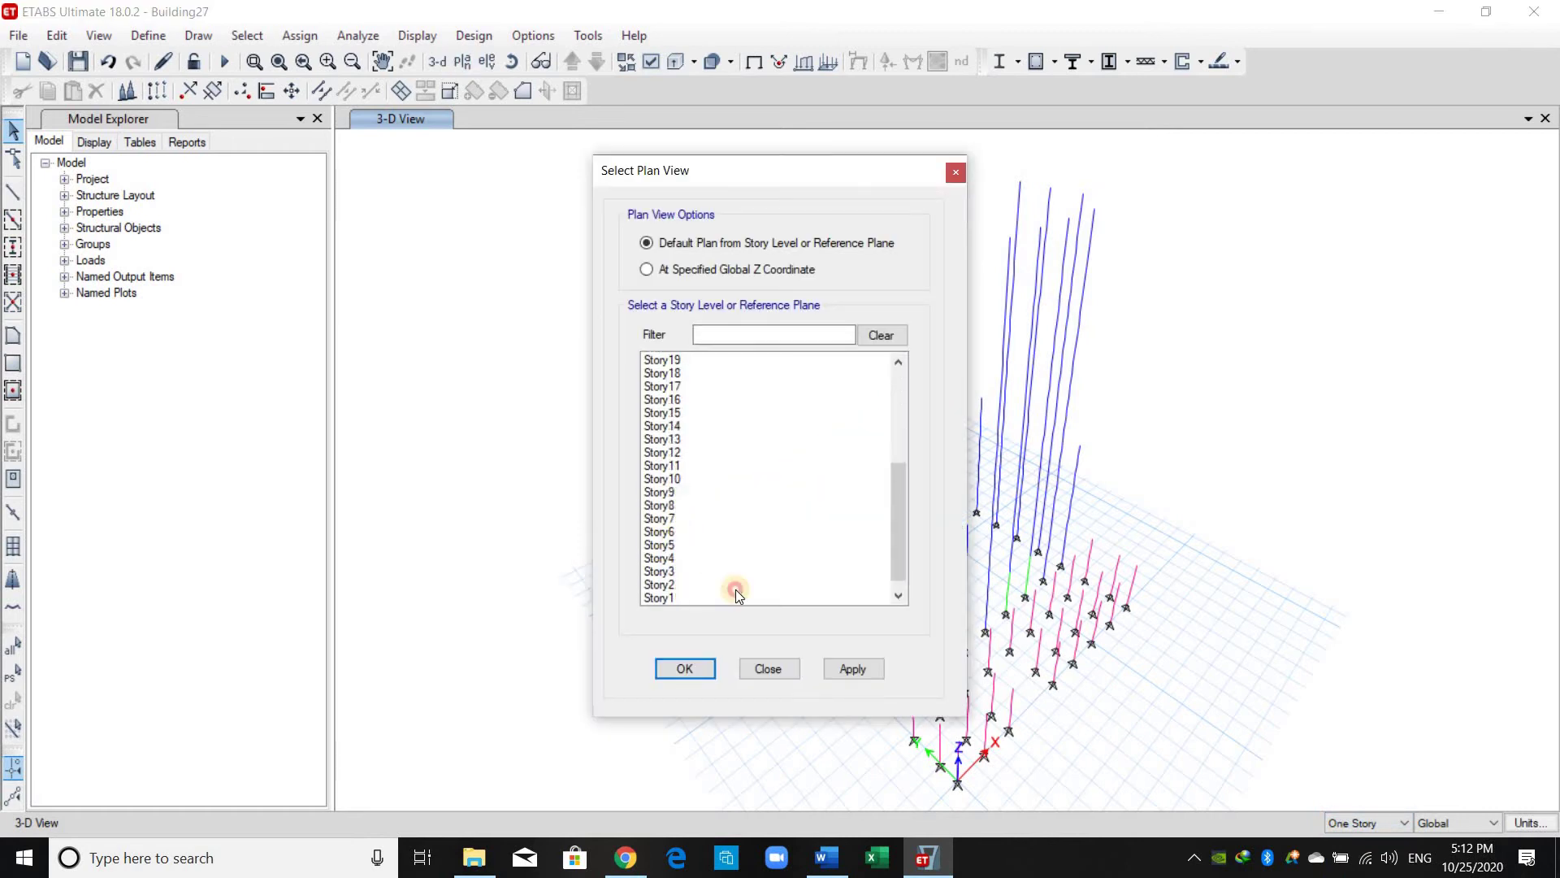
pyautogui.click(683, 545)
pyautogui.click(838, 669)
pyautogui.click(763, 669)
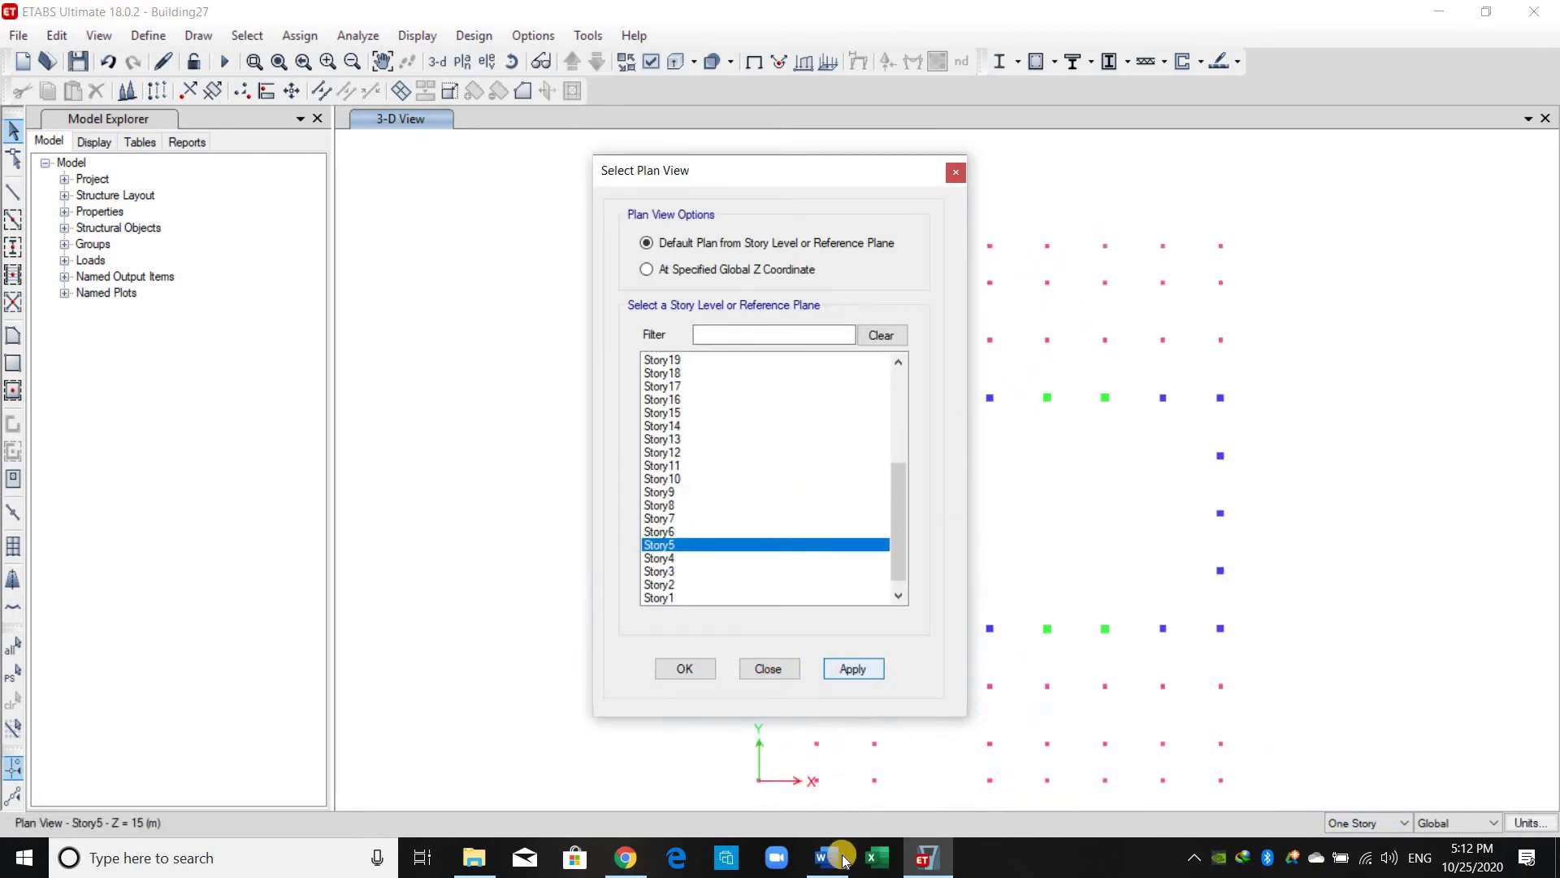
# Switch to the Word report and compare its Story 1 to 5 floor plan with the Story5 column layout.
pyautogui.hotkey('alt', 'Tab')
pyautogui.moveTo(1552, 552); pyautogui.dragTo(1552, 350)
pyautogui.press('super+Down')
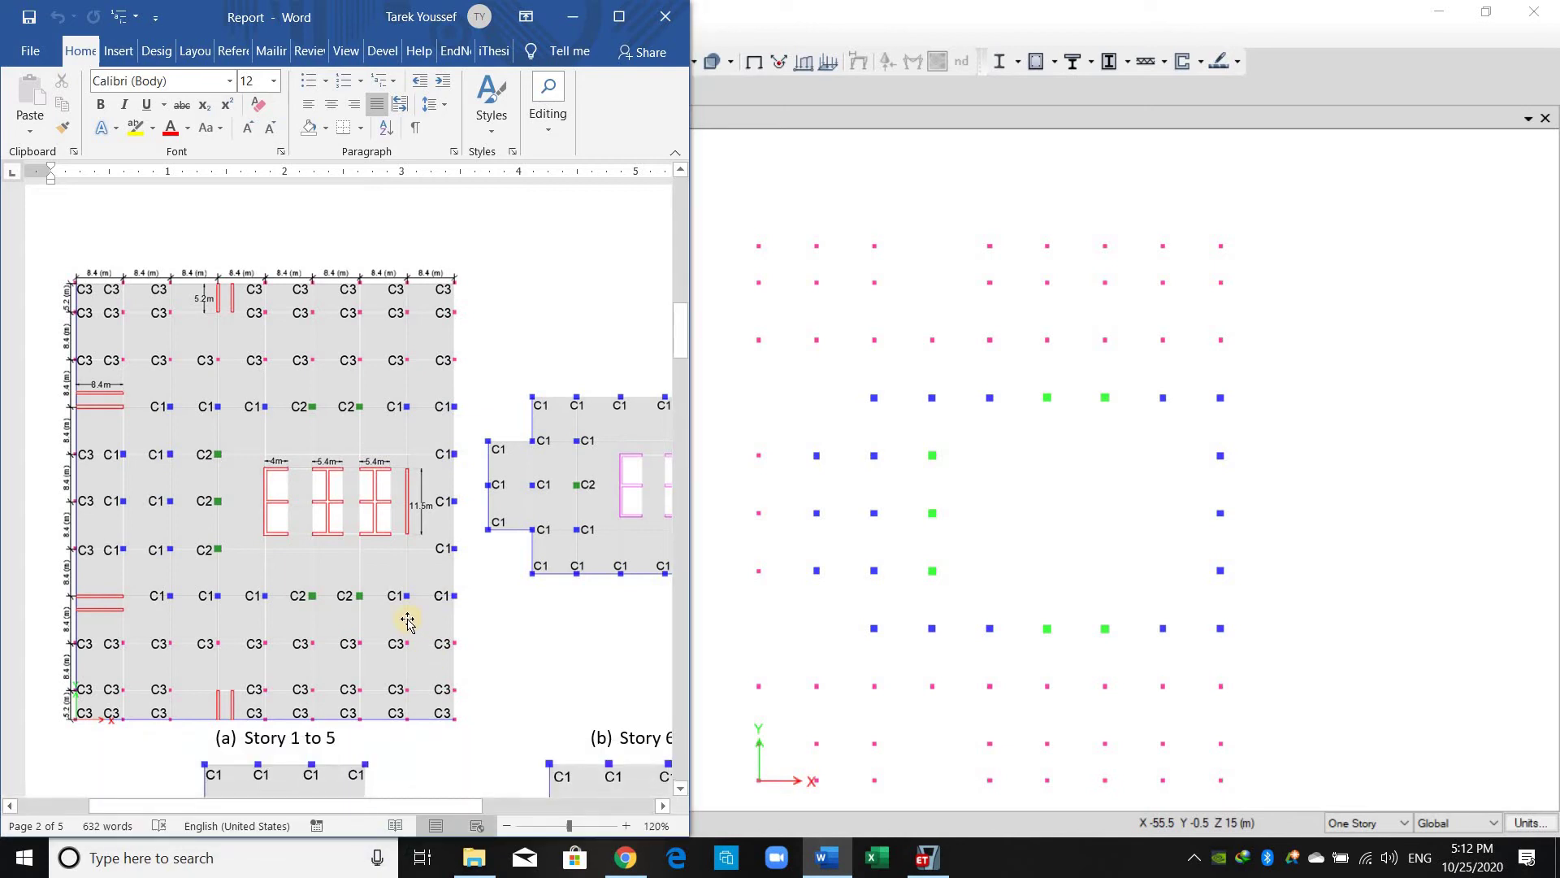
pyautogui.scroll(-1, 438, 508)
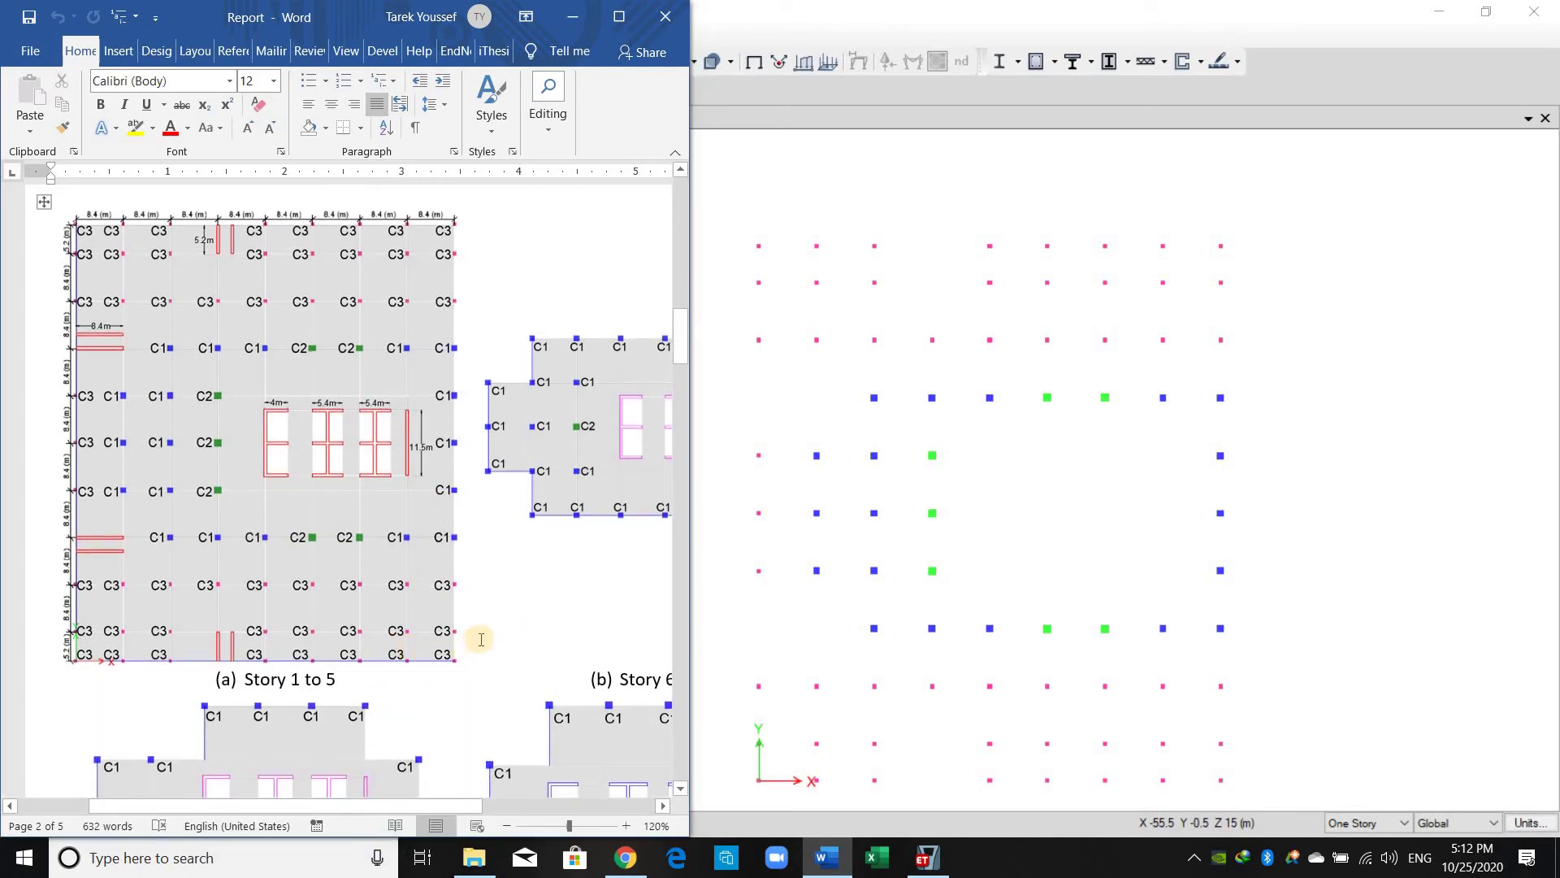
# Display the Story6 plan in ETABS and compare its columns with the report's Story 6 to 14 floor plan and Table 3's 6-8 rows.
pyautogui.click(928, 115)
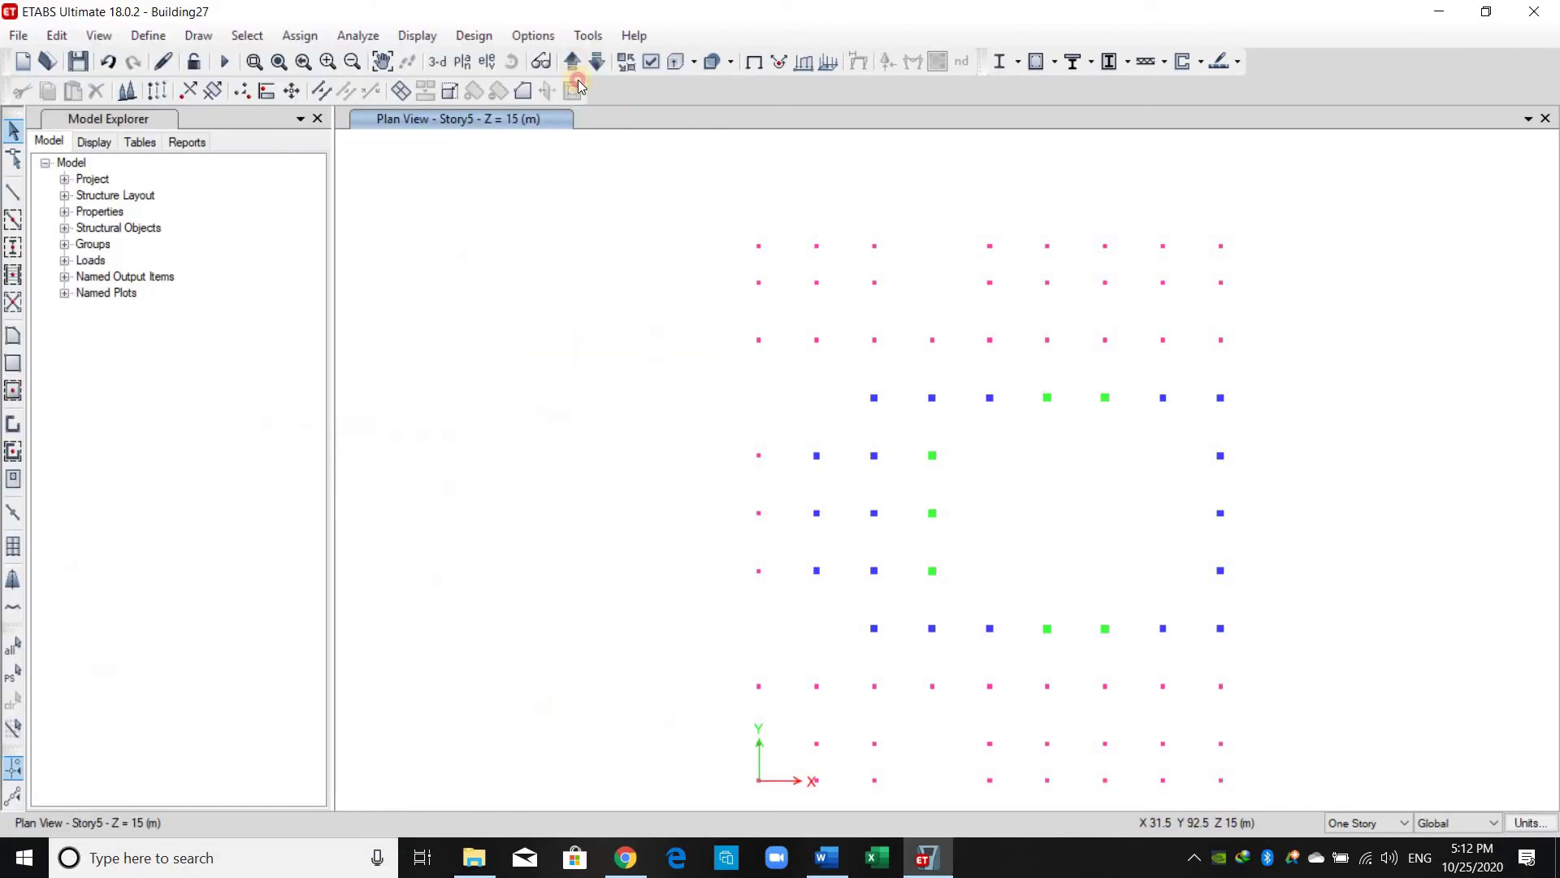
pyautogui.click(827, 857)
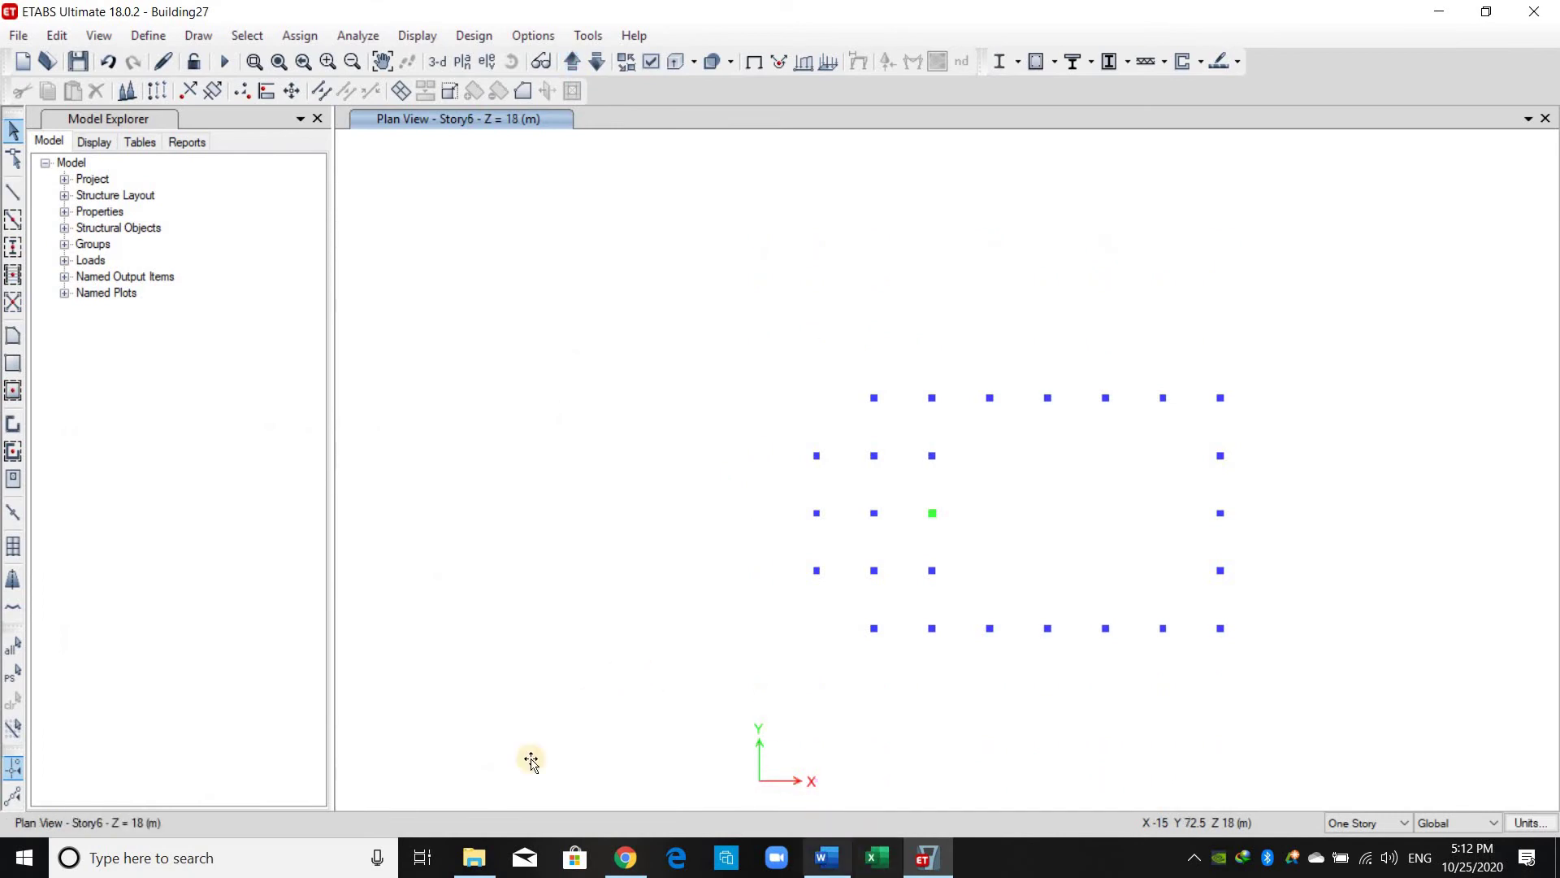
pyautogui.moveTo(412, 811); pyautogui.dragTo(561, 810)
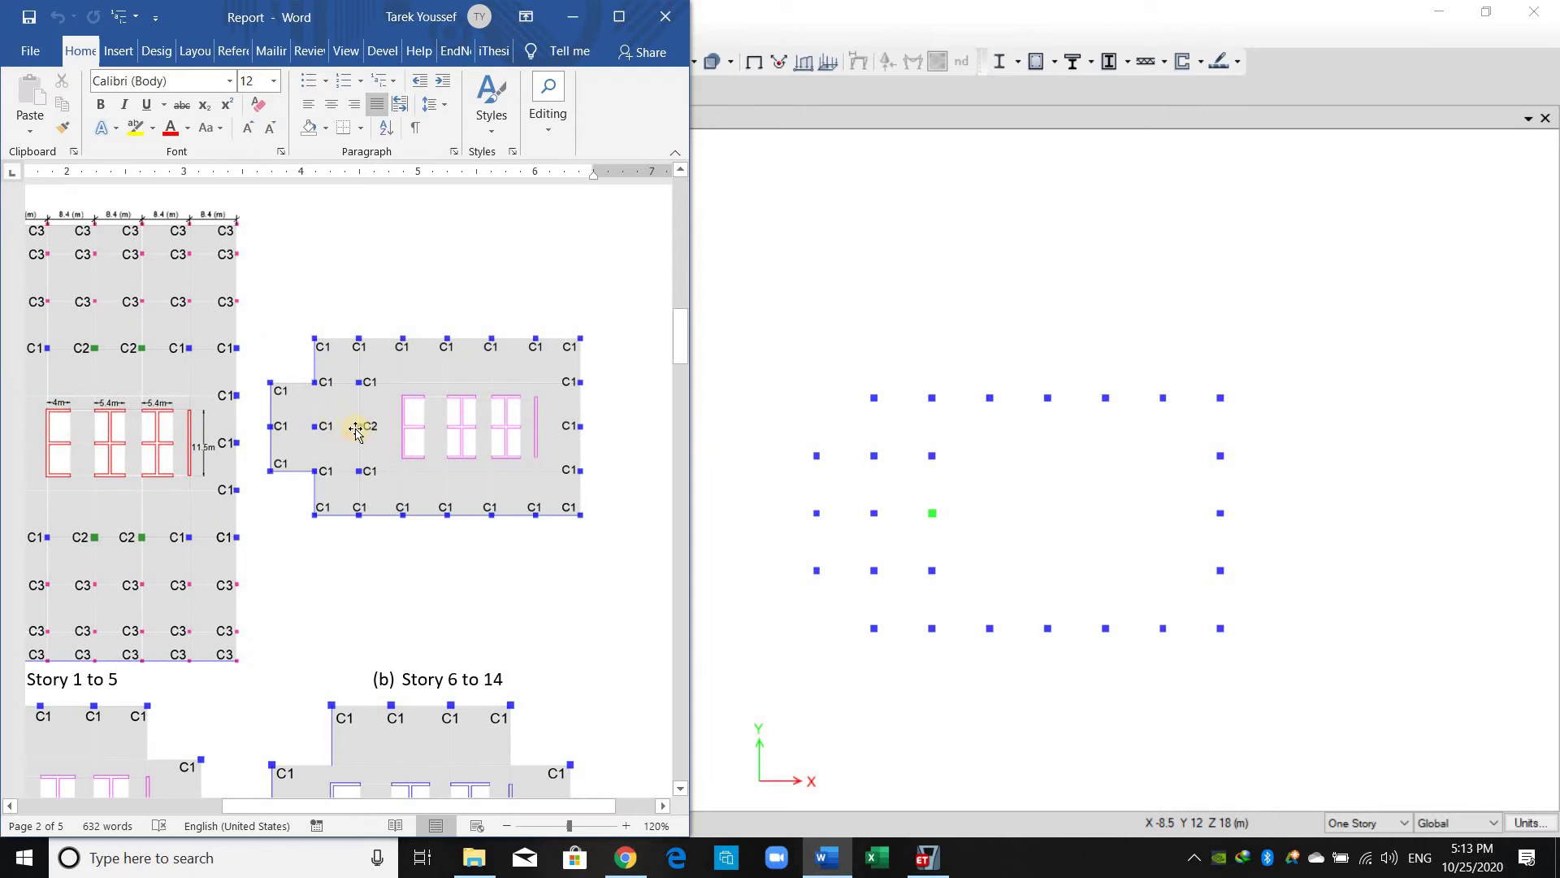
pyautogui.scroll(-2, 642, 764)
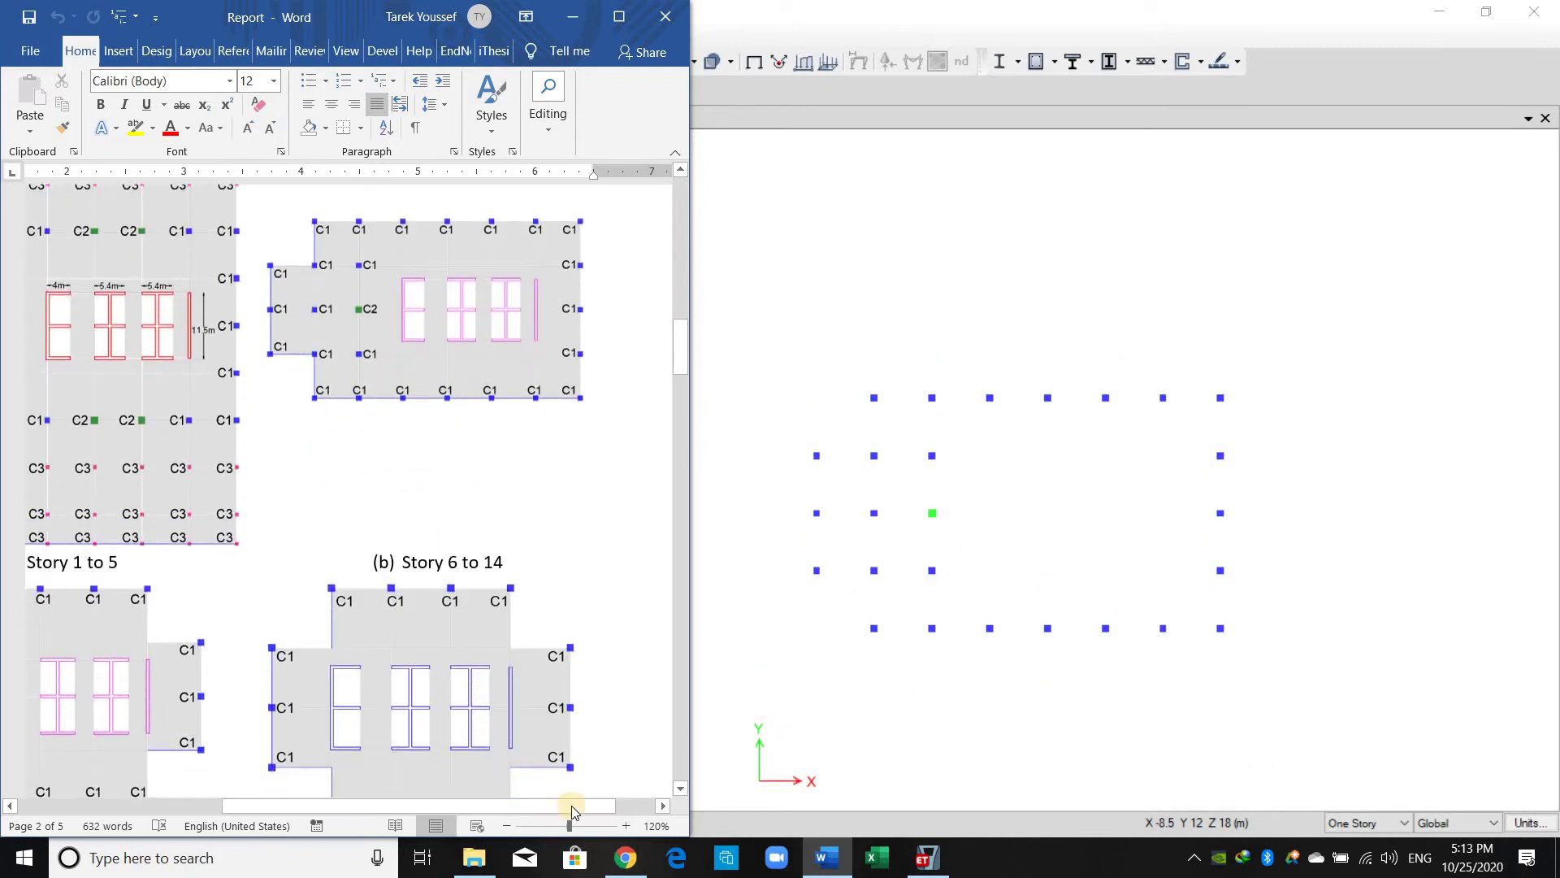
pyautogui.moveTo(573, 806); pyautogui.dragTo(415, 809)
pyautogui.scroll(-20, 353, 665)
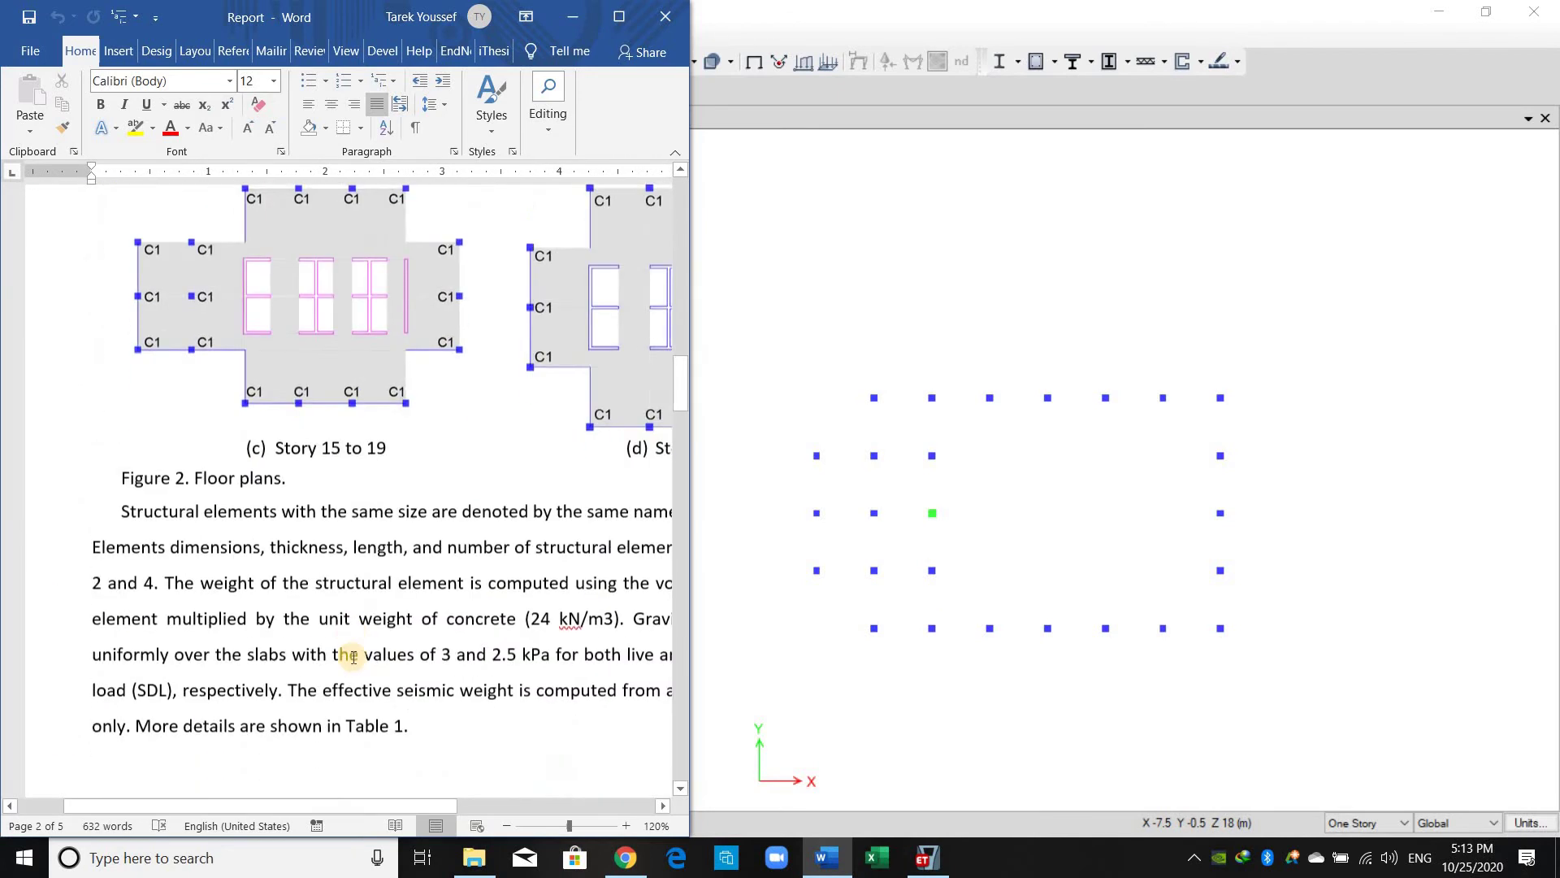
pyautogui.moveTo(208, 634); pyautogui.dragTo(361, 642)
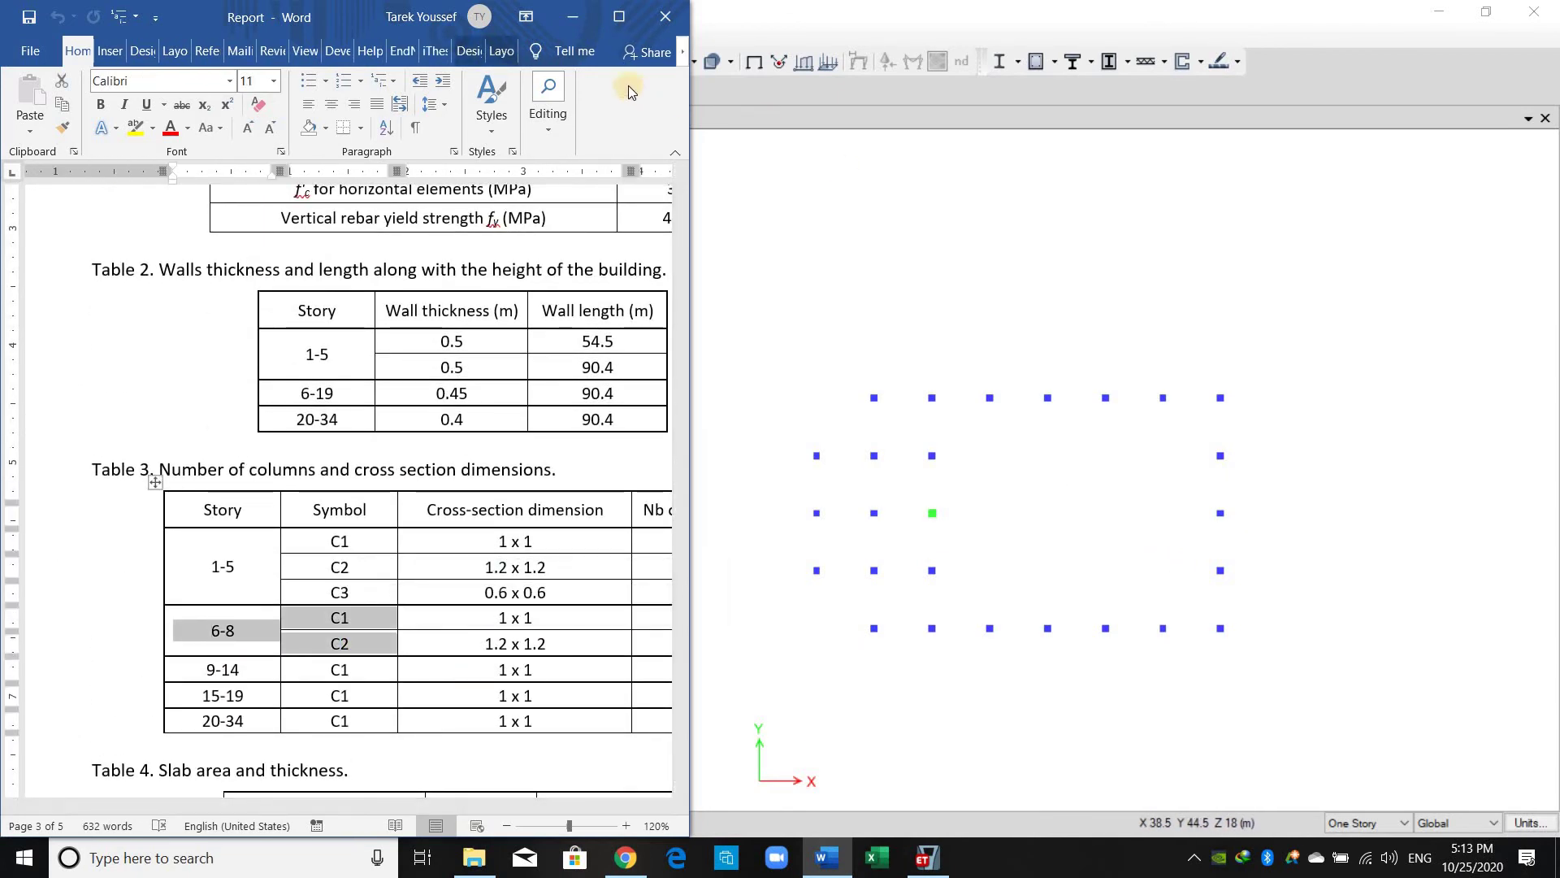
# Return to ETABS and move the plan view up story by story to Story9.
pyautogui.click(573, 17)
pyautogui.click(573, 64)
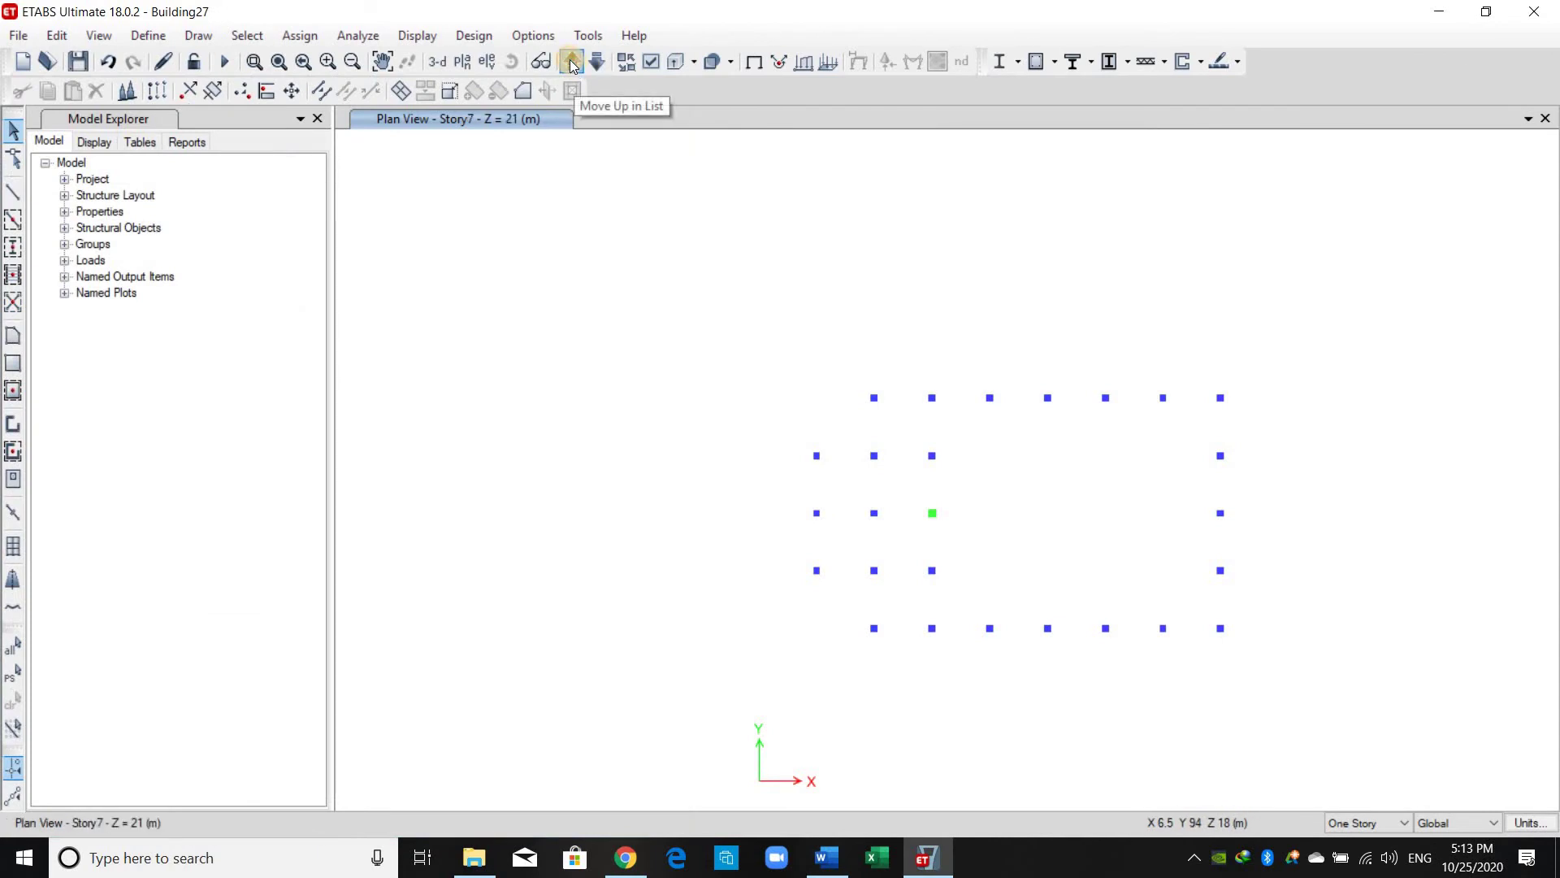
pyautogui.click(573, 64)
pyautogui.click(573, 63)
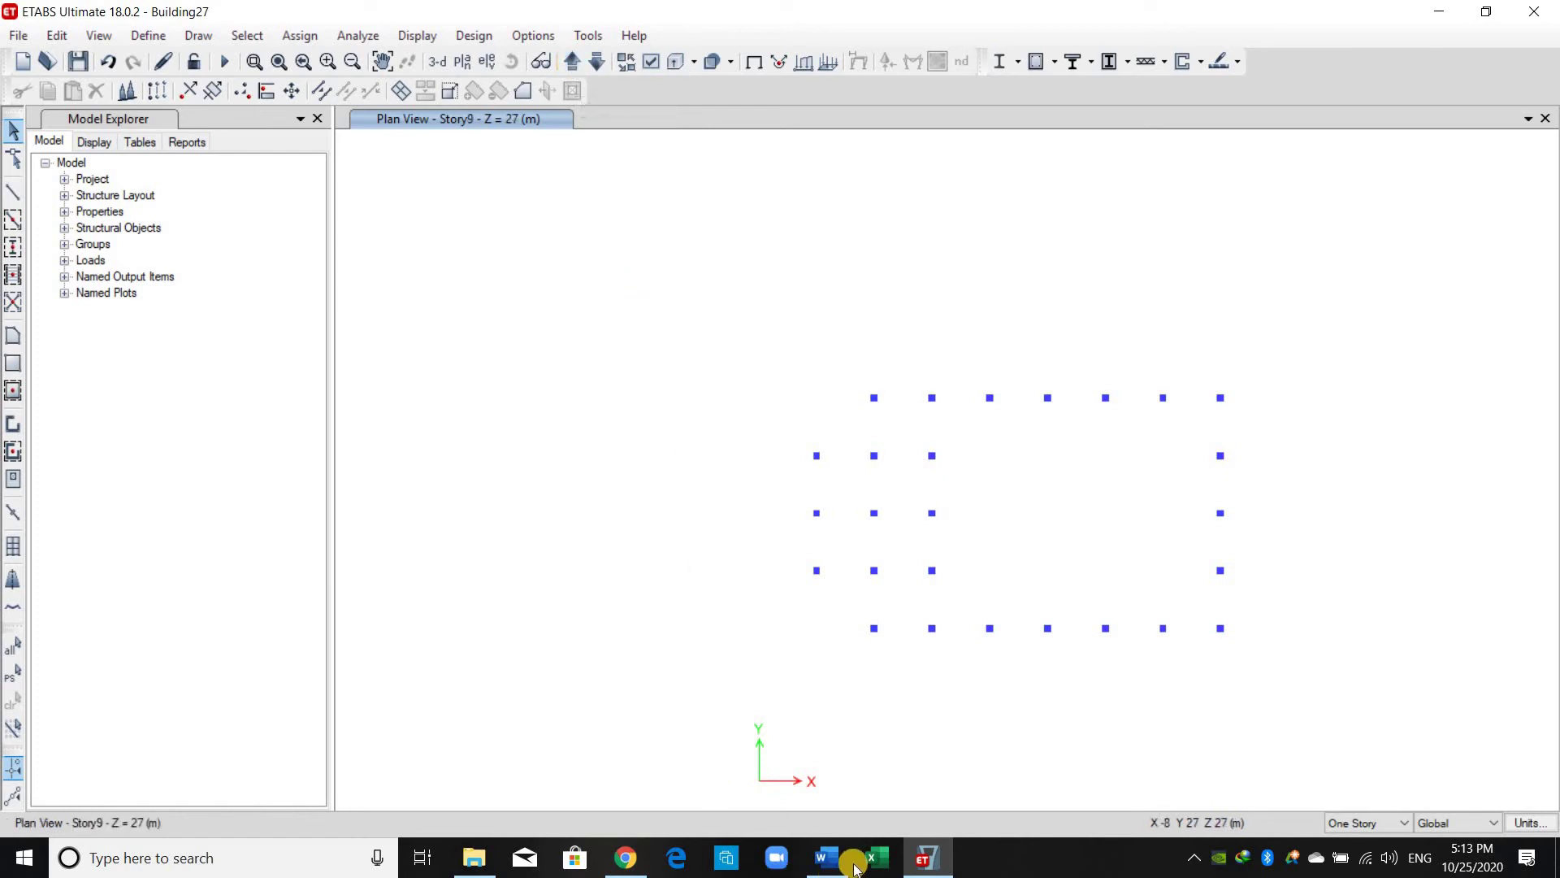
# Switch to the Word report and check the Story9 columns against Table 3's 9-14 row and the Story 6 to 14 floor plan.
pyautogui.click(826, 860)
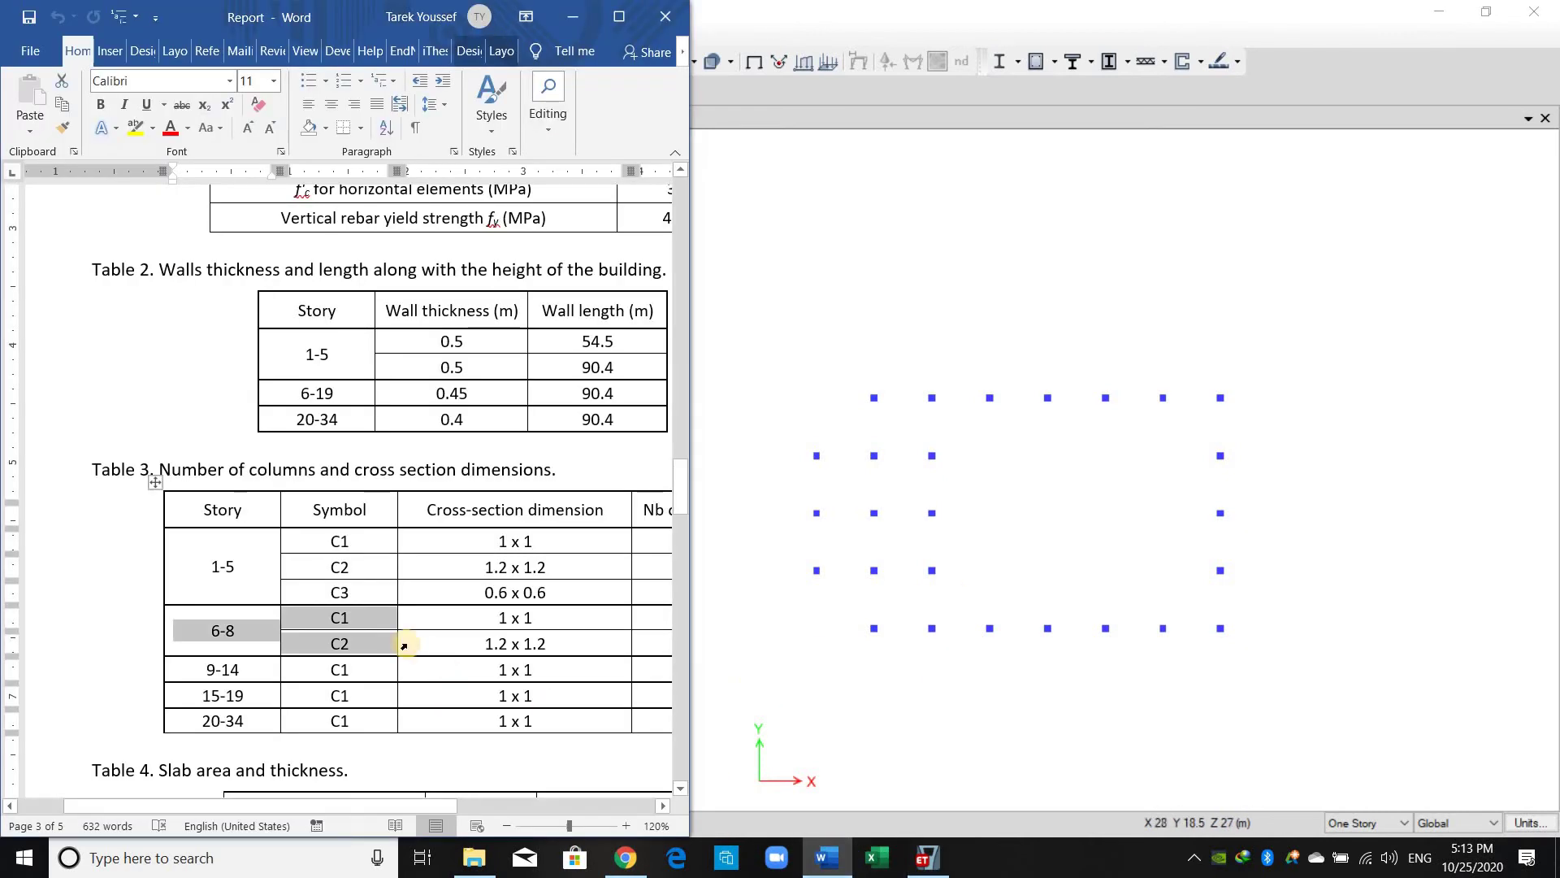
pyautogui.press('Right')
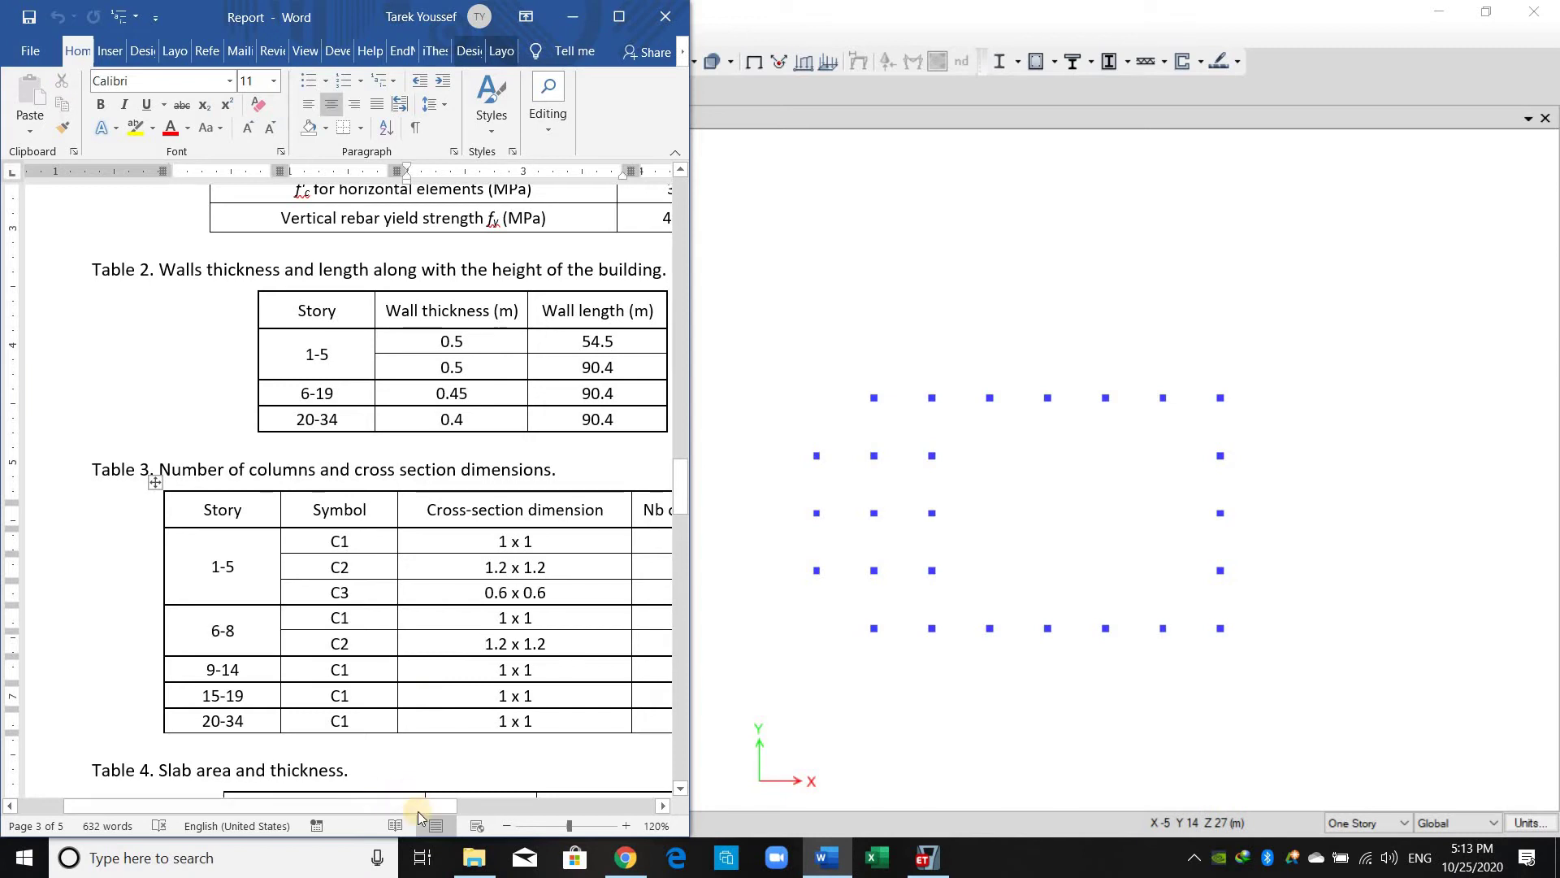
pyautogui.moveTo(426, 811); pyautogui.dragTo(468, 823)
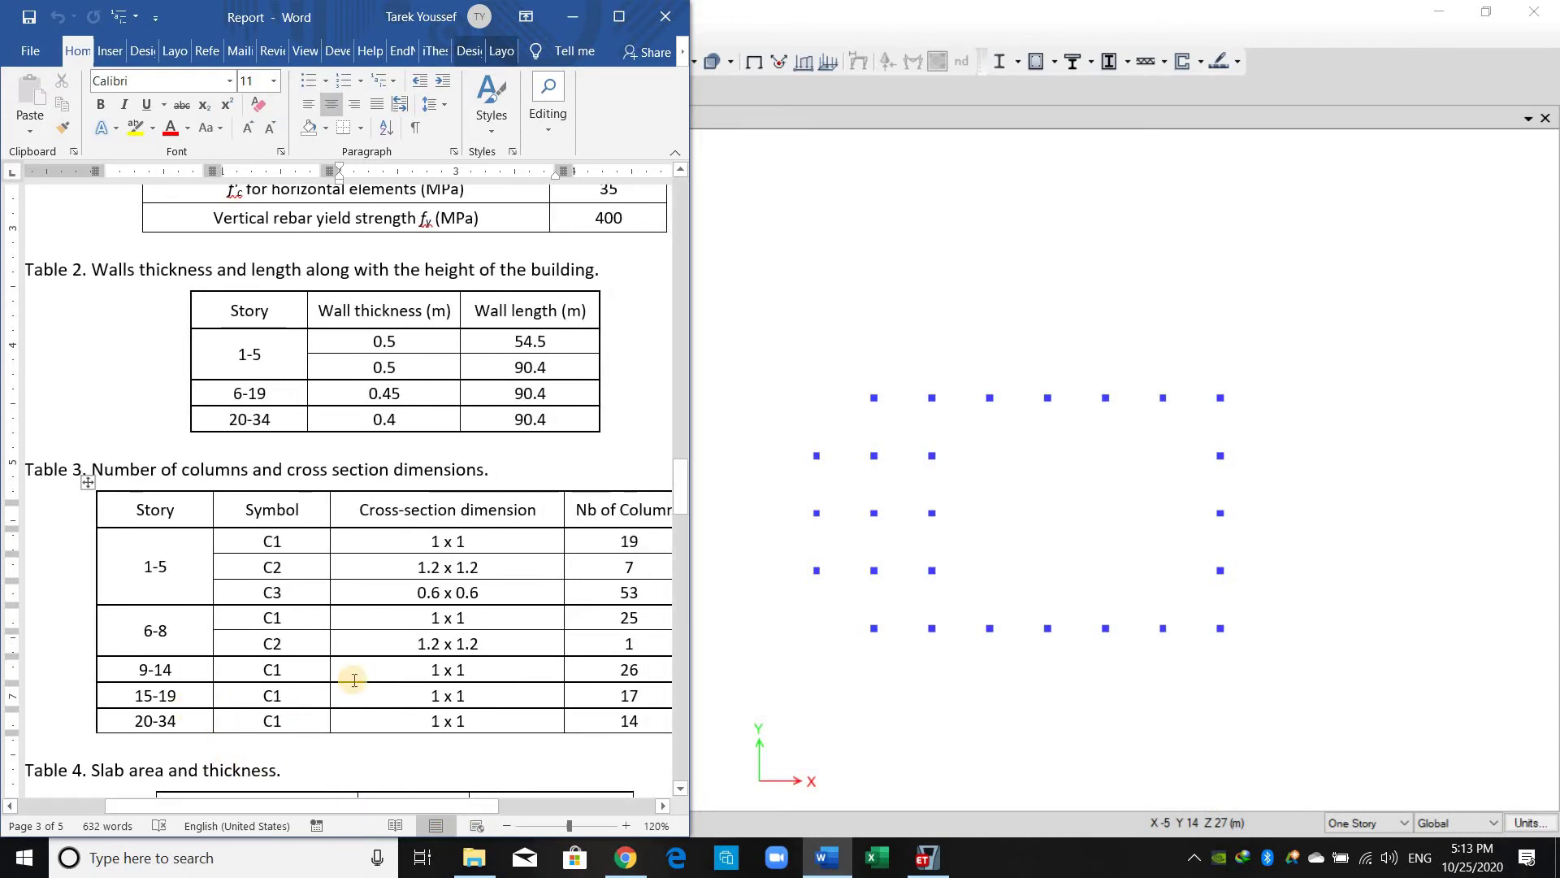
pyautogui.scroll(7, 412, 638)
pyautogui.scroll(5, 417, 782)
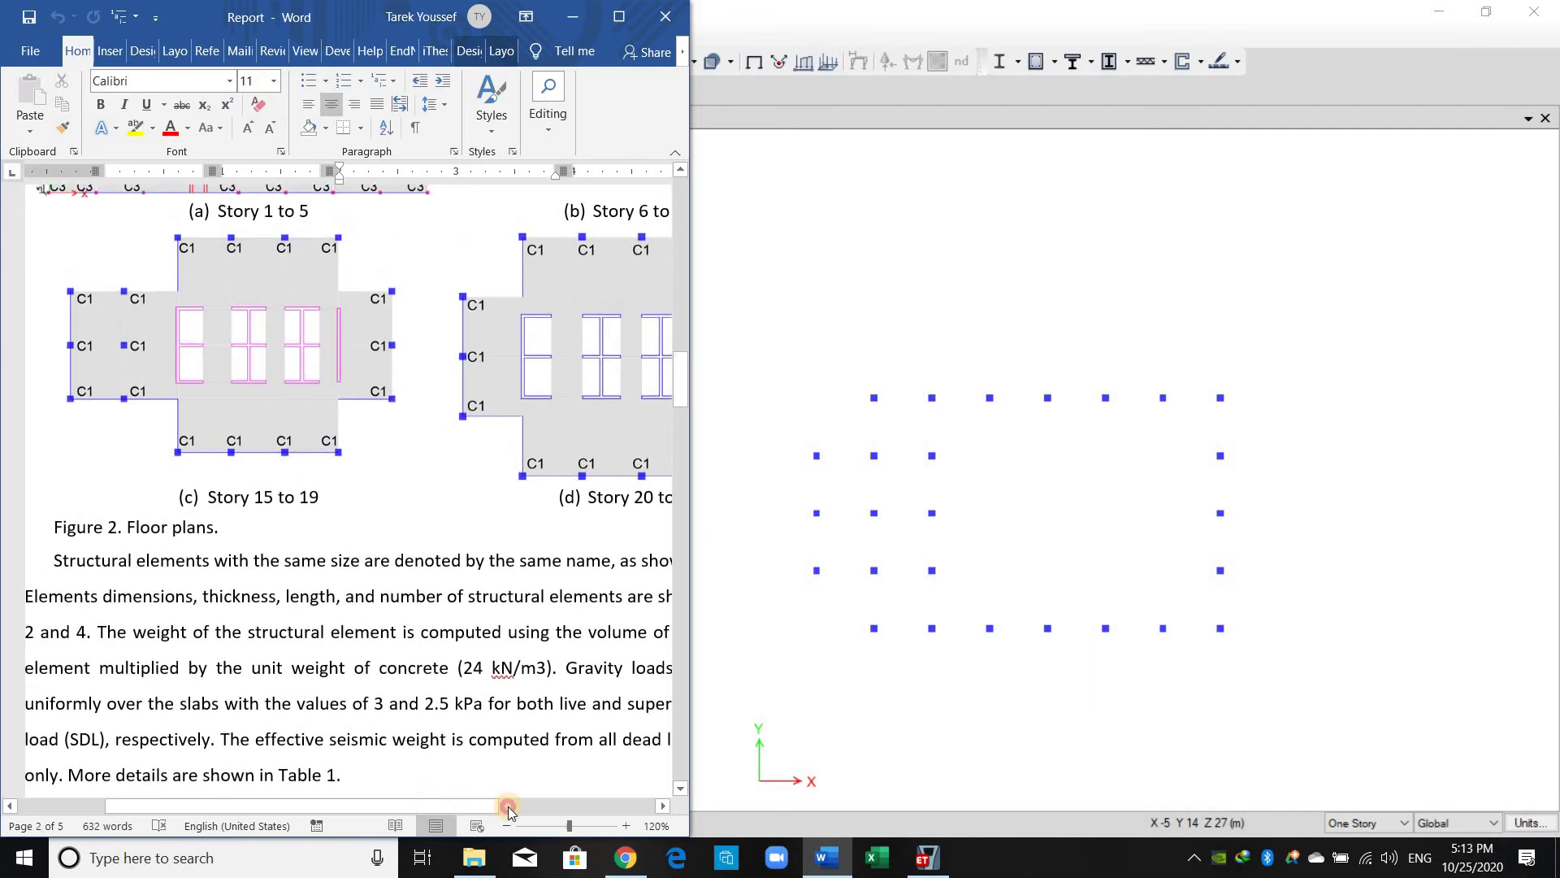
pyautogui.hscroll(3, 498, 804)
pyautogui.scroll(5, 473, 610)
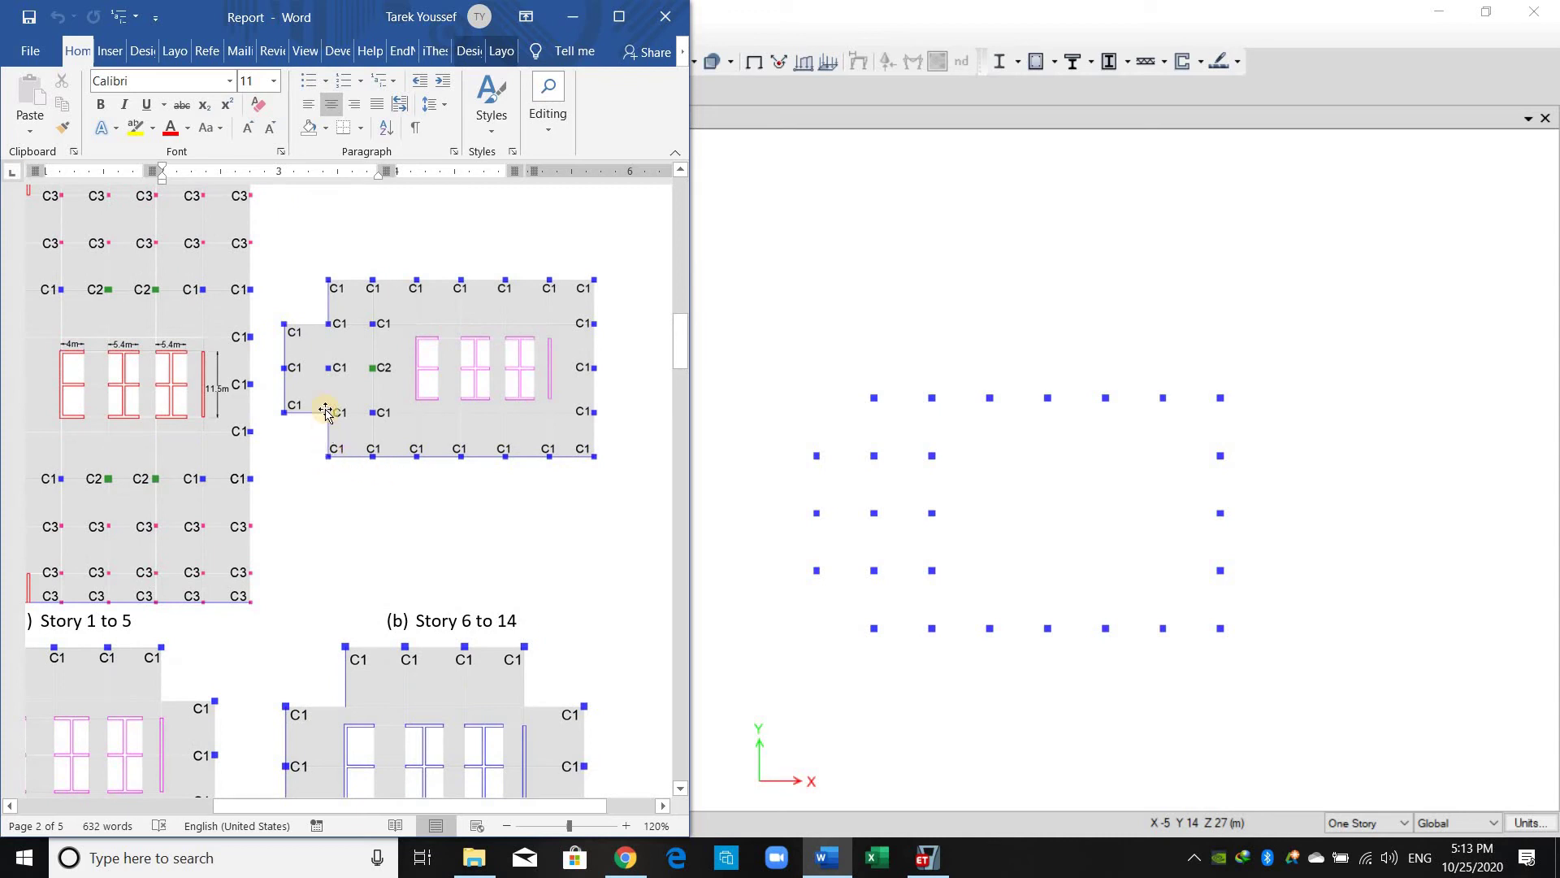
# Return to ETABS and display the Story16 and Story14 plan views.
pyautogui.click(981, 320)
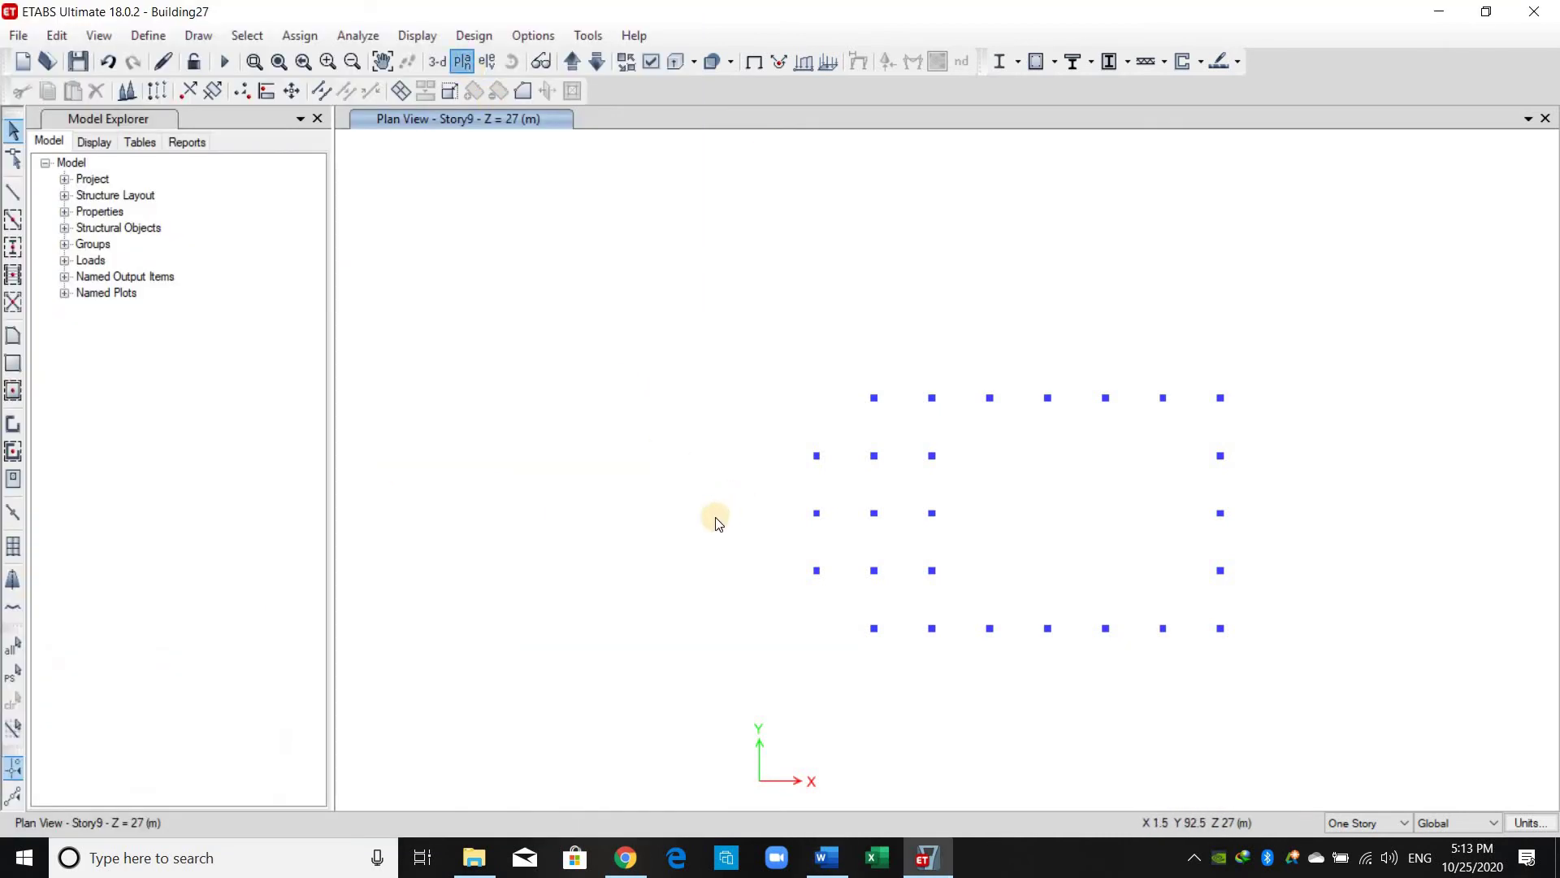
pyautogui.scroll(-2, 689, 519)
pyautogui.click(689, 518)
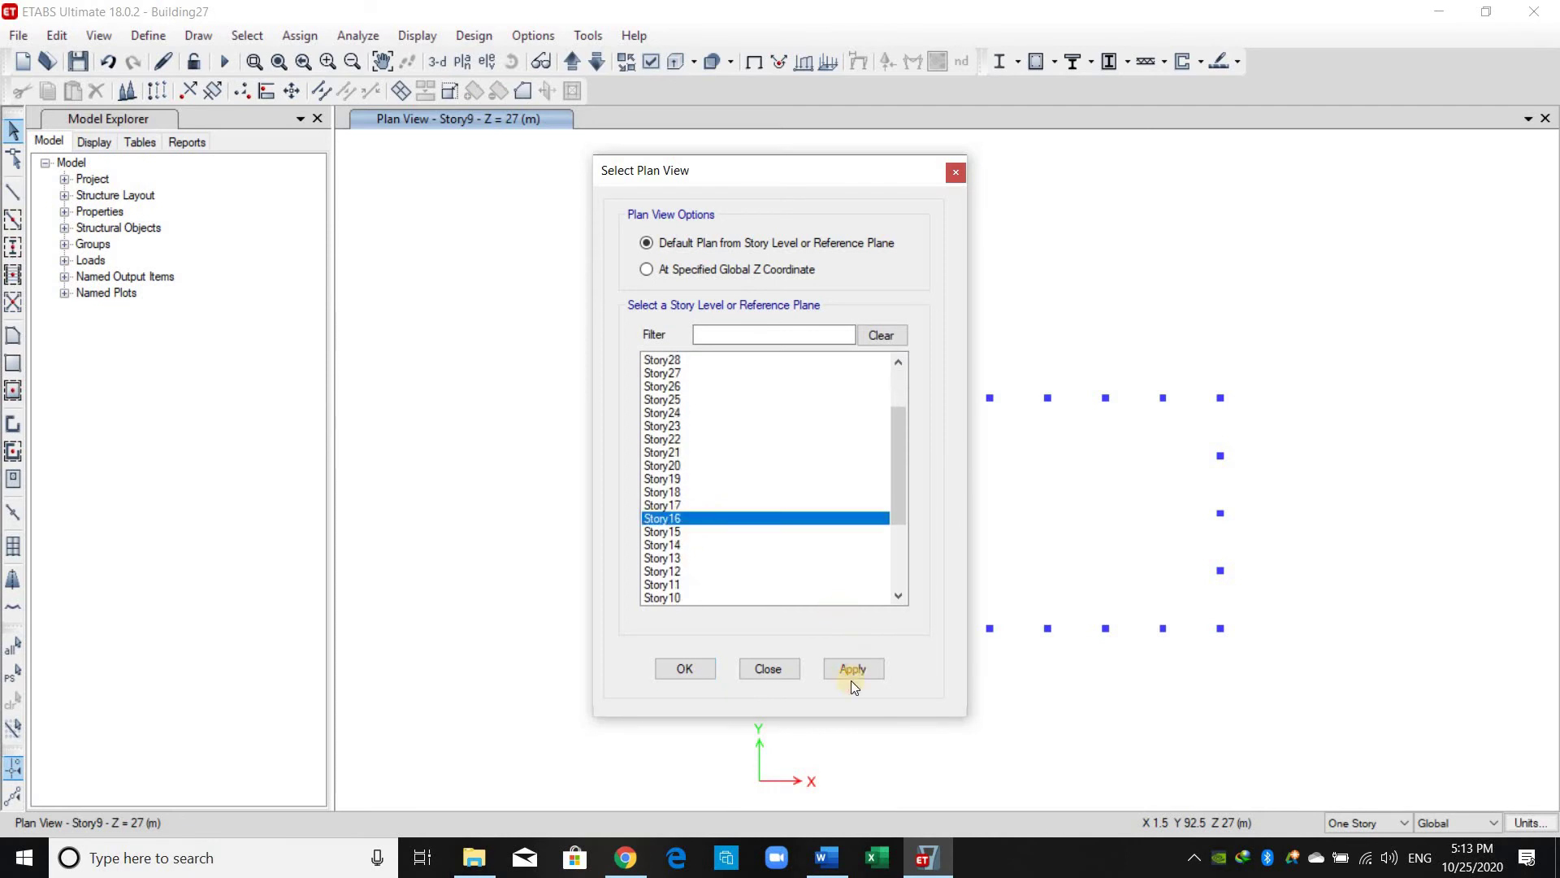
pyautogui.click(849, 682)
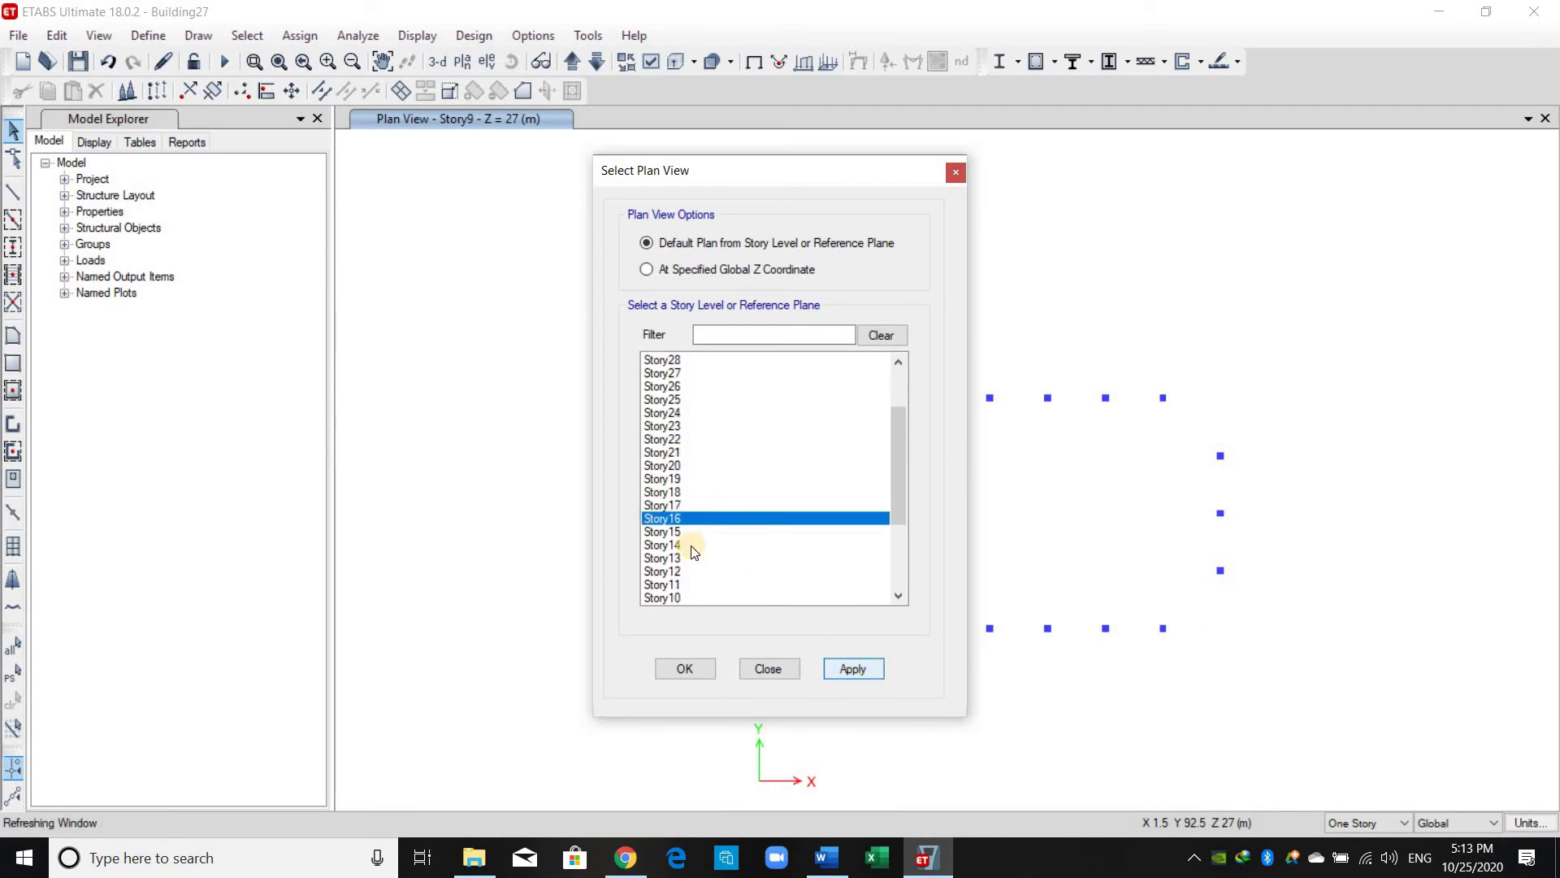
pyautogui.click(870, 664)
pyautogui.moveTo(849, 173); pyautogui.dragTo(346, 223)
pyautogui.click(513, 685)
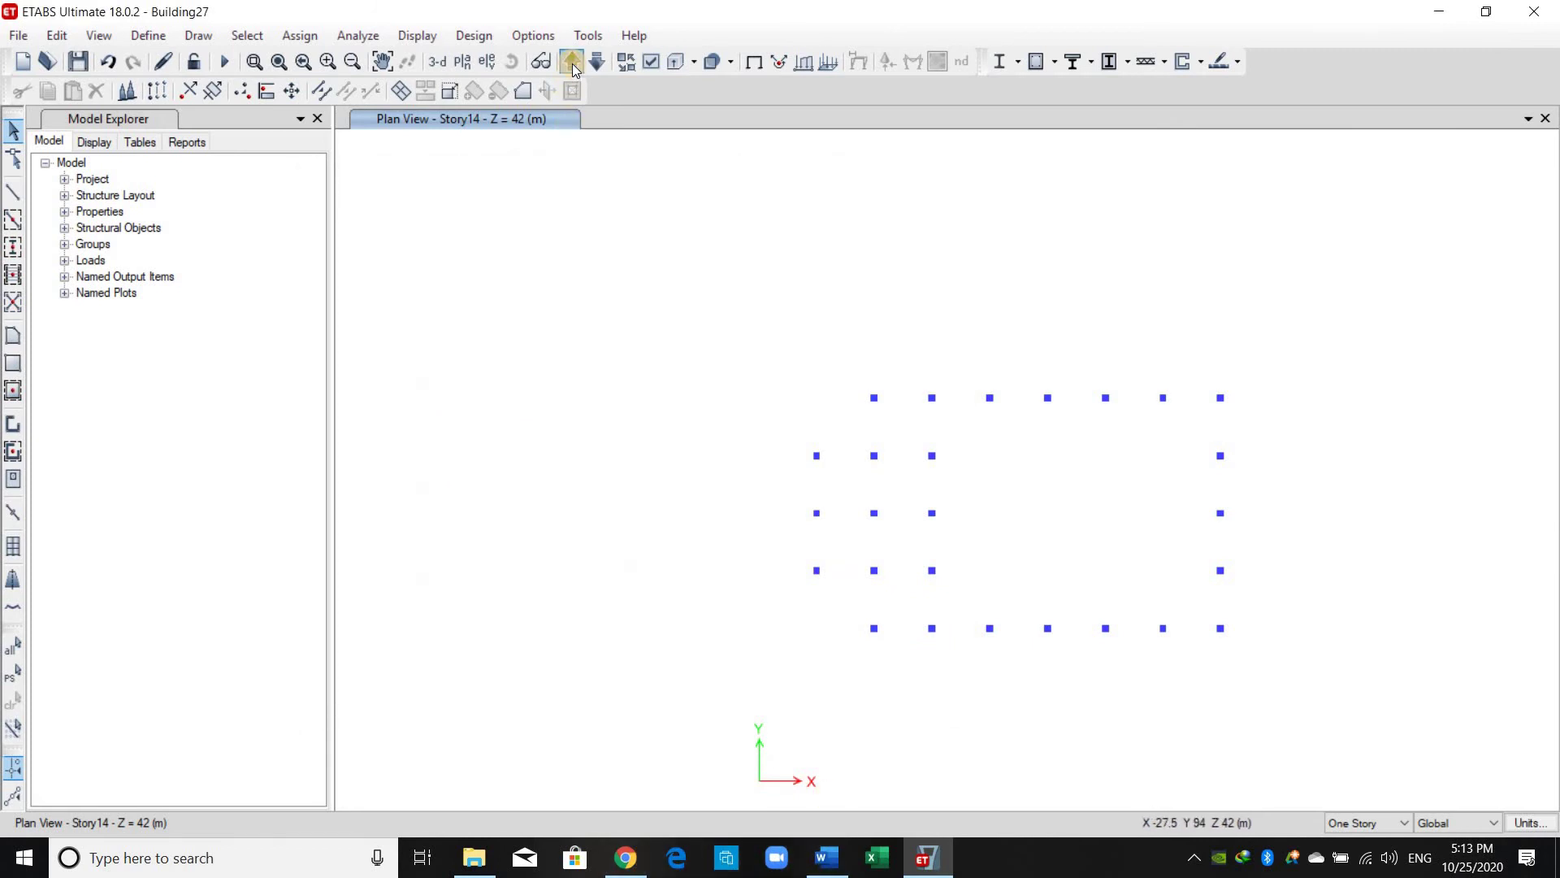
# Move the plan view up to Story15 and compare its columns with the report's Story 15 to 19 floor plan.
pyautogui.click(572, 63)
pyautogui.click(827, 862)
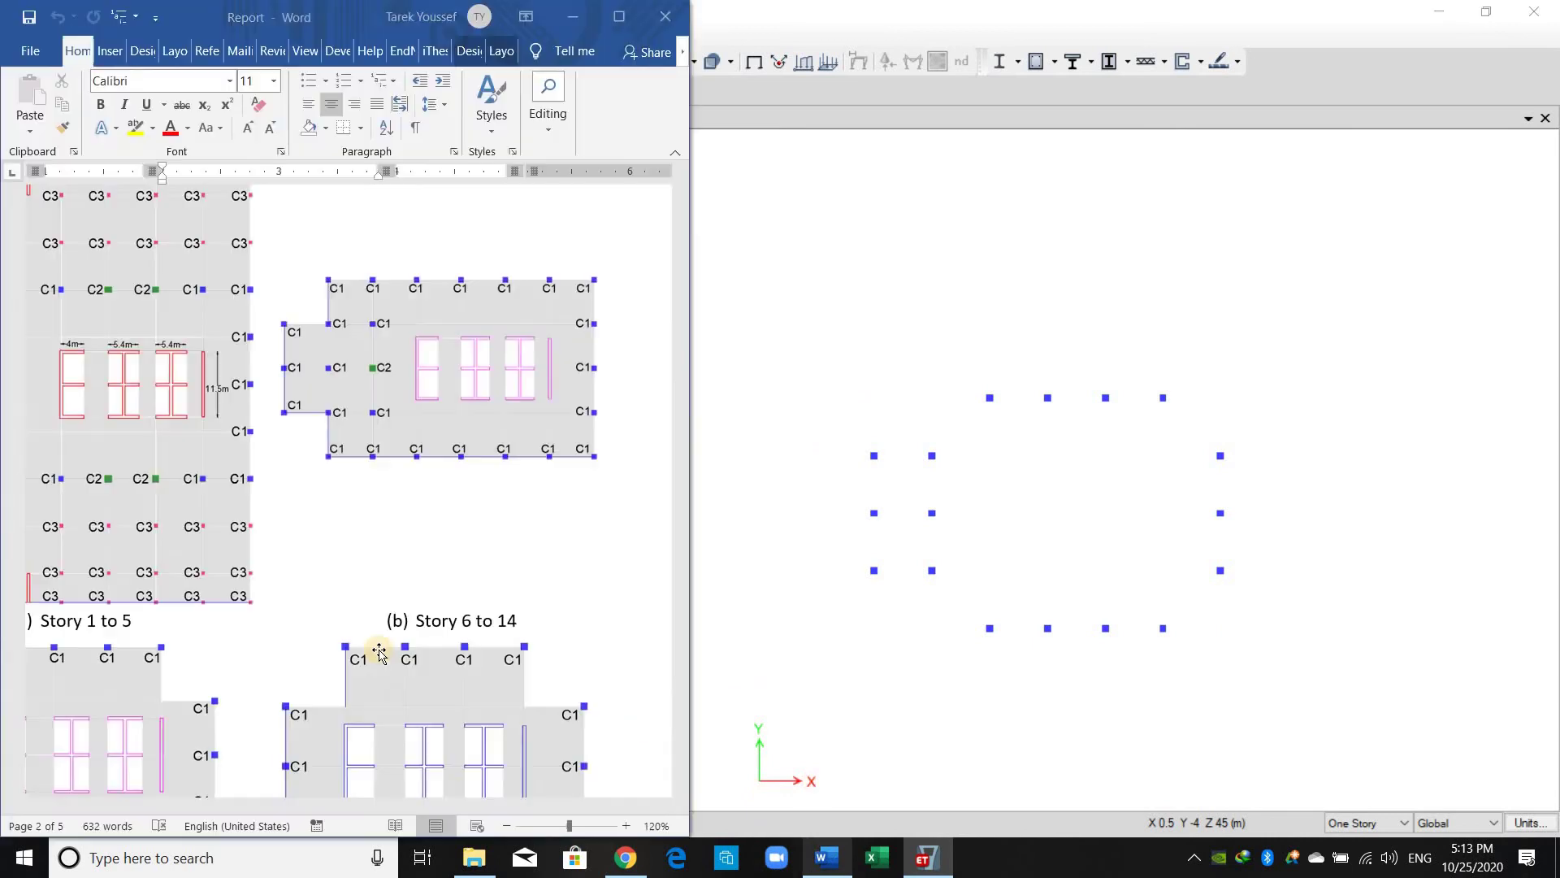
pyautogui.scroll(-3, 354, 791)
pyautogui.hscroll(-5, 257, 573)
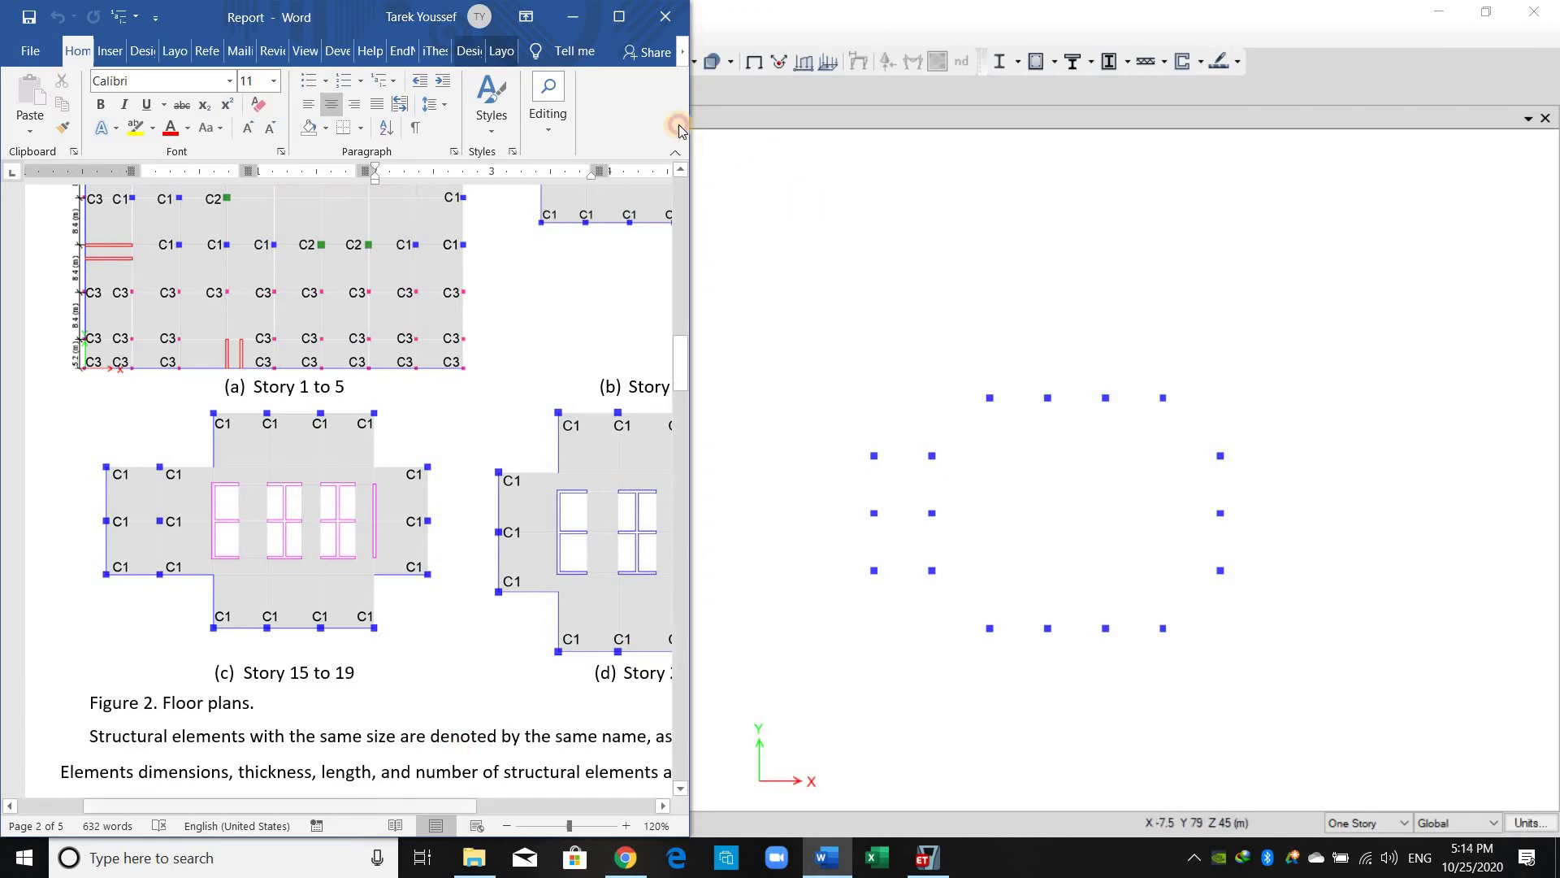
# Return to ETABS and display the Story19 plan view to check its columns.
pyautogui.click(462, 64)
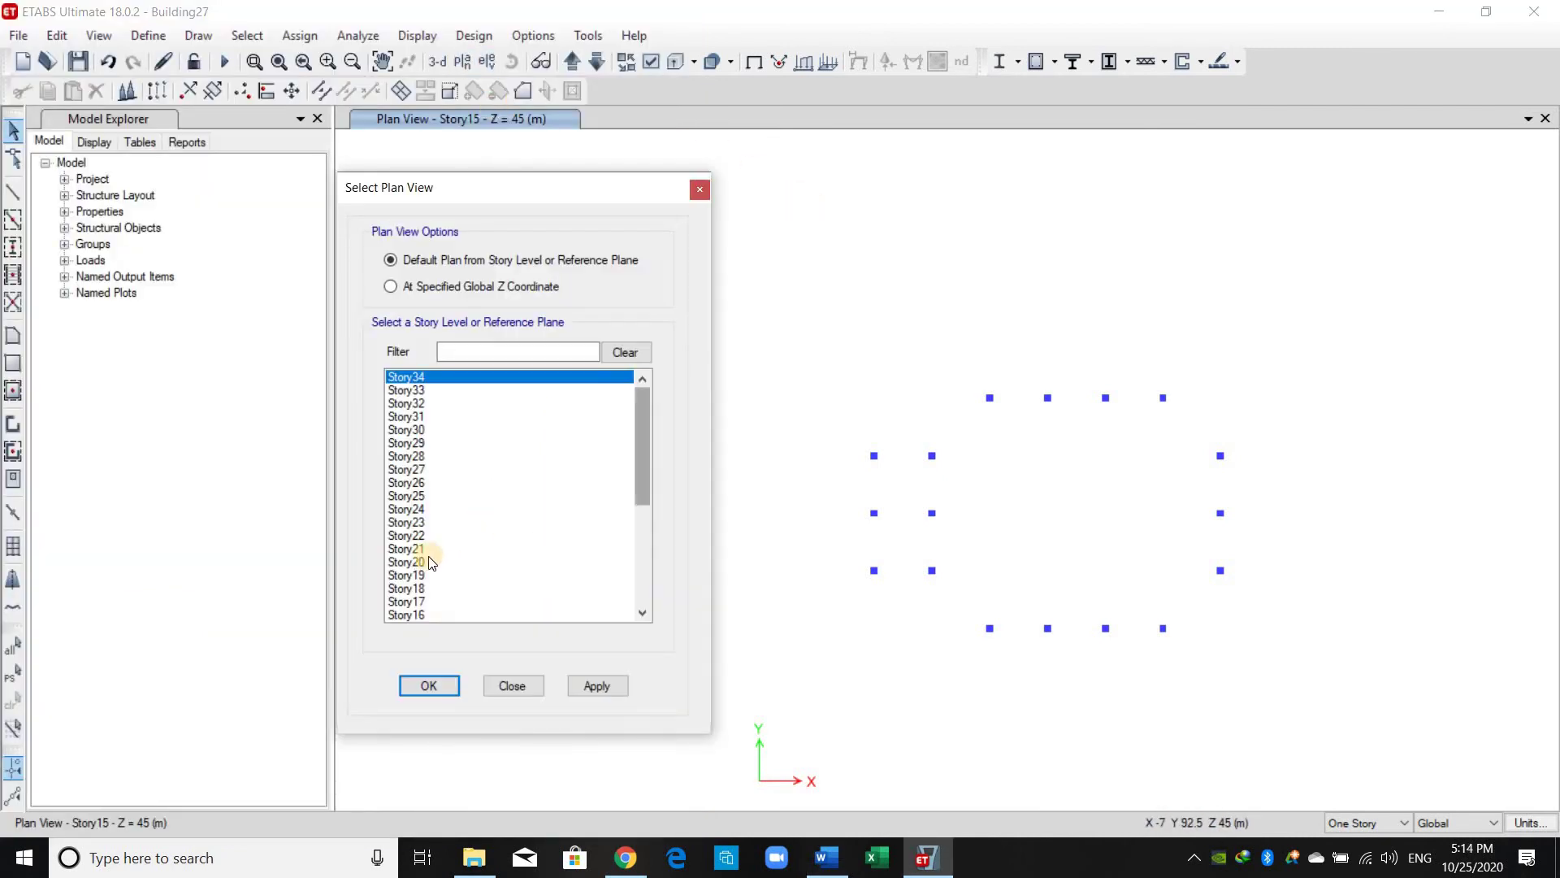
pyautogui.scroll(-1, 431, 562)
pyautogui.click(435, 536)
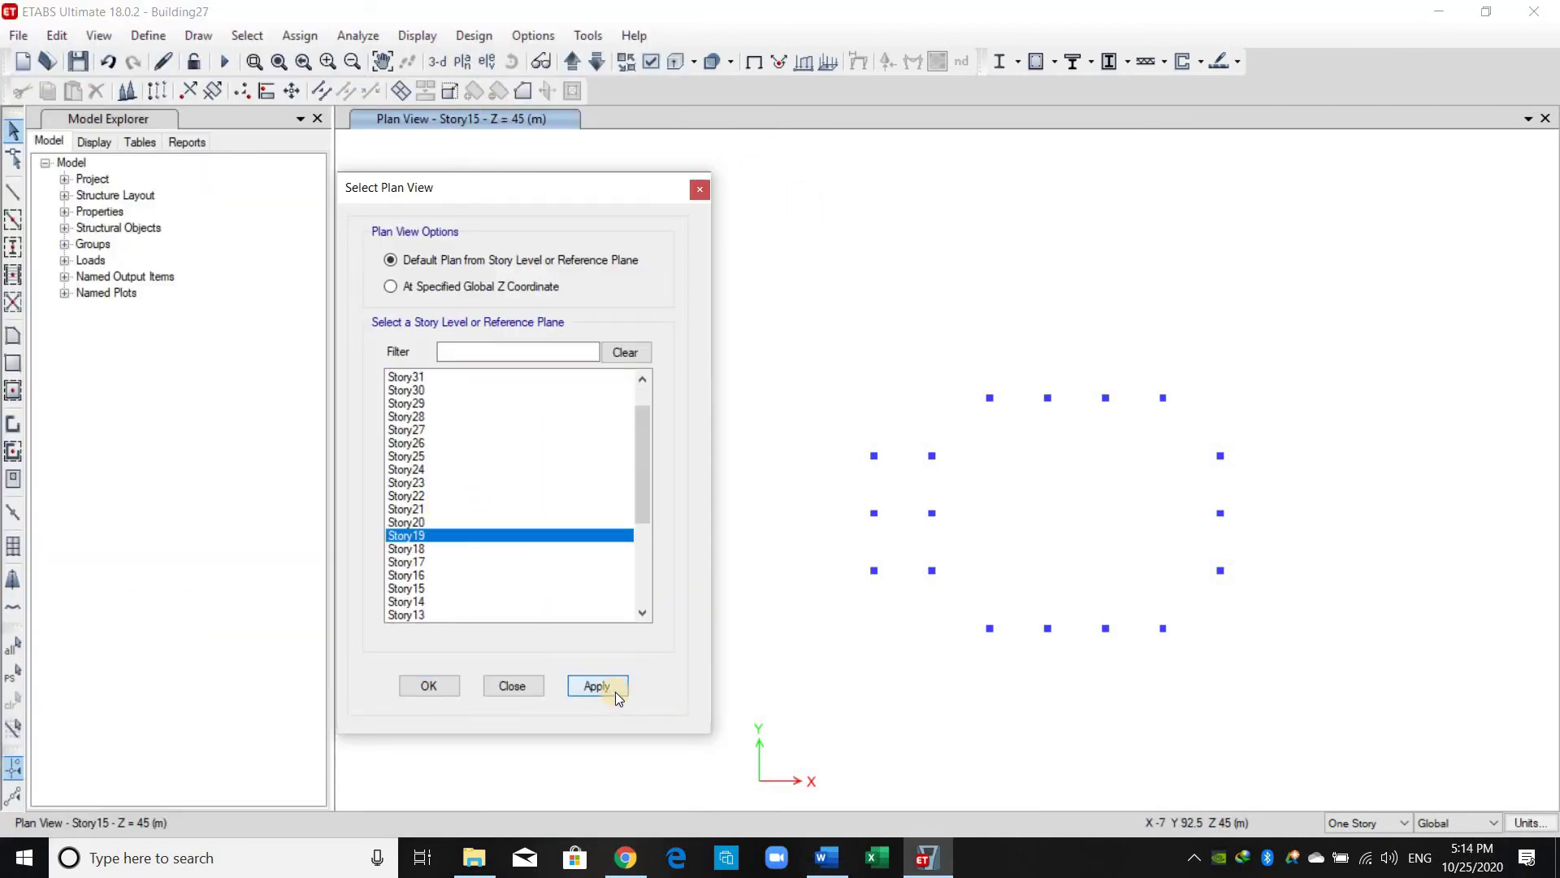
pyautogui.click(616, 691)
pyautogui.click(528, 684)
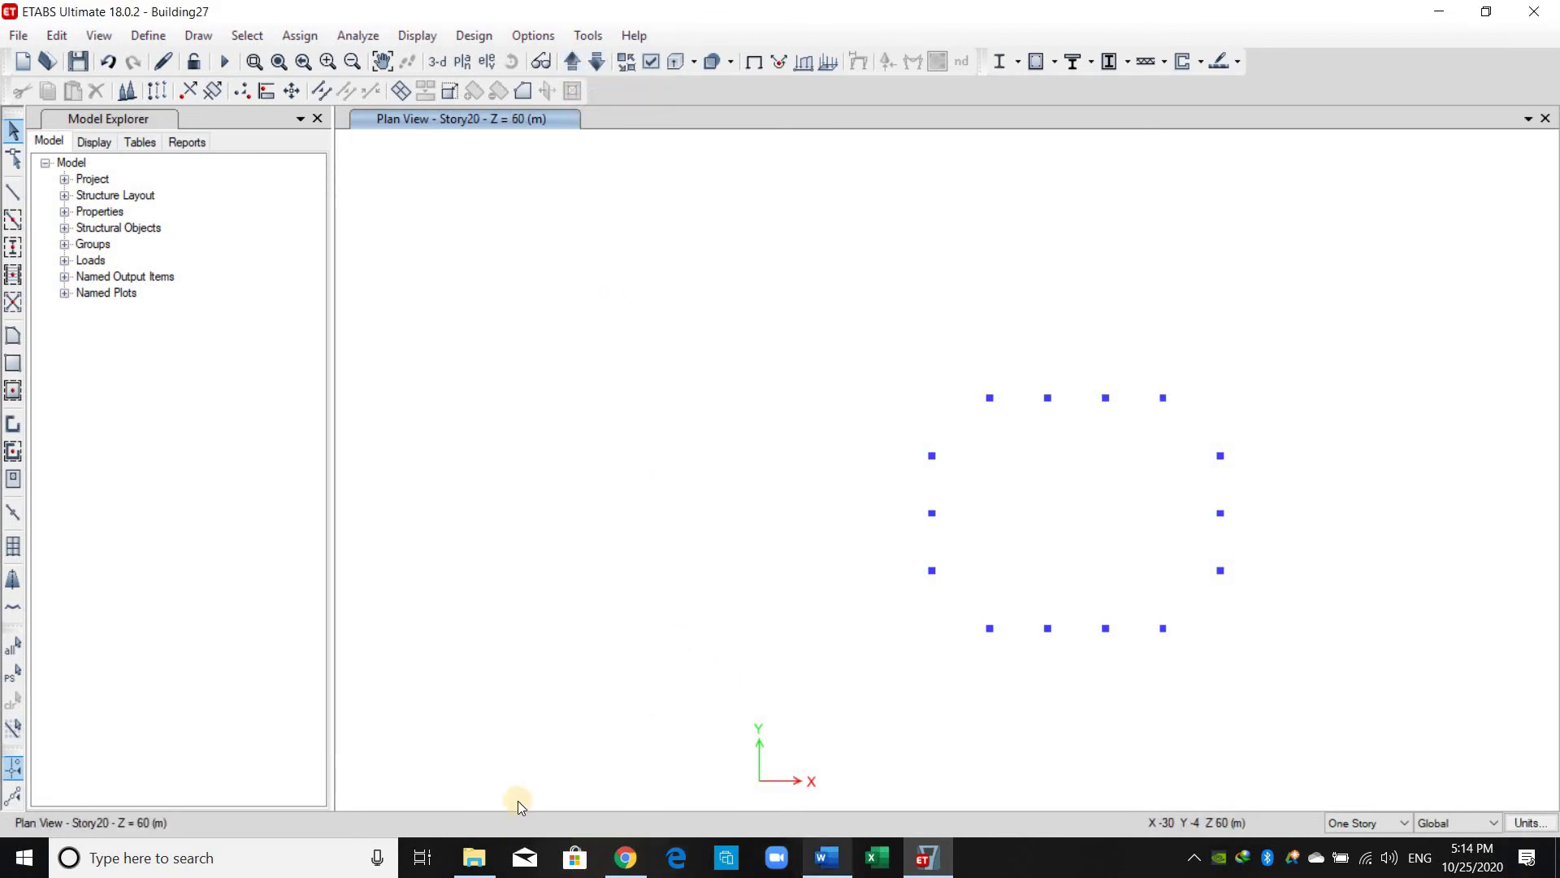
# Compare the Story20 plan with the report's Story 20 to 34 floor plan, and display the Story34 plan in ETABS.
pyautogui.moveTo(442, 805); pyautogui.dragTo(552, 806)
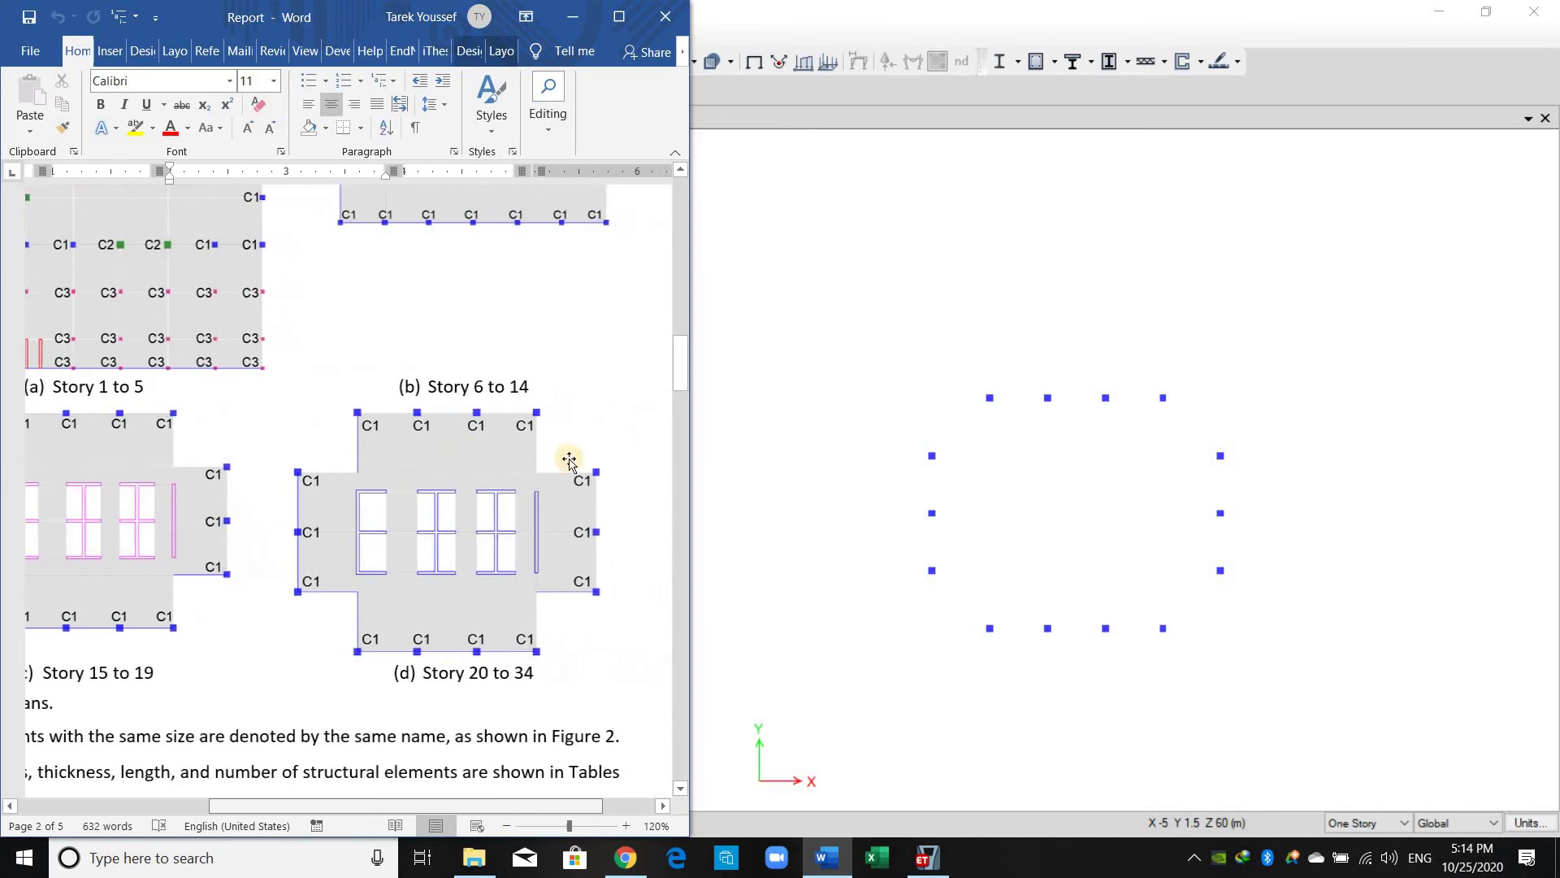
pyautogui.hotkey('alt', 'Tab')
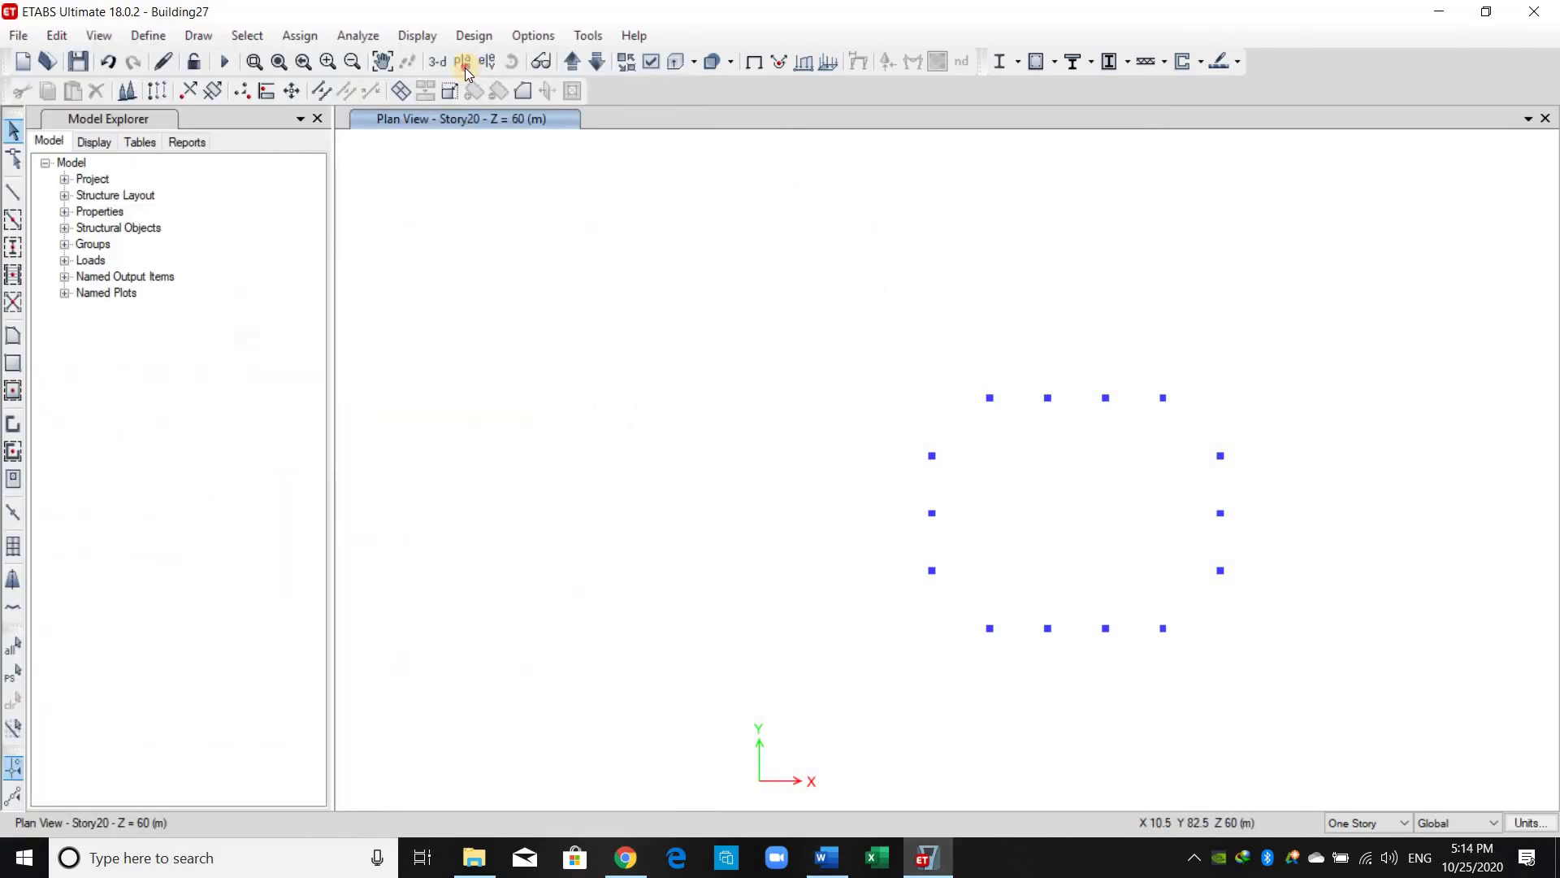
pyautogui.click(465, 67)
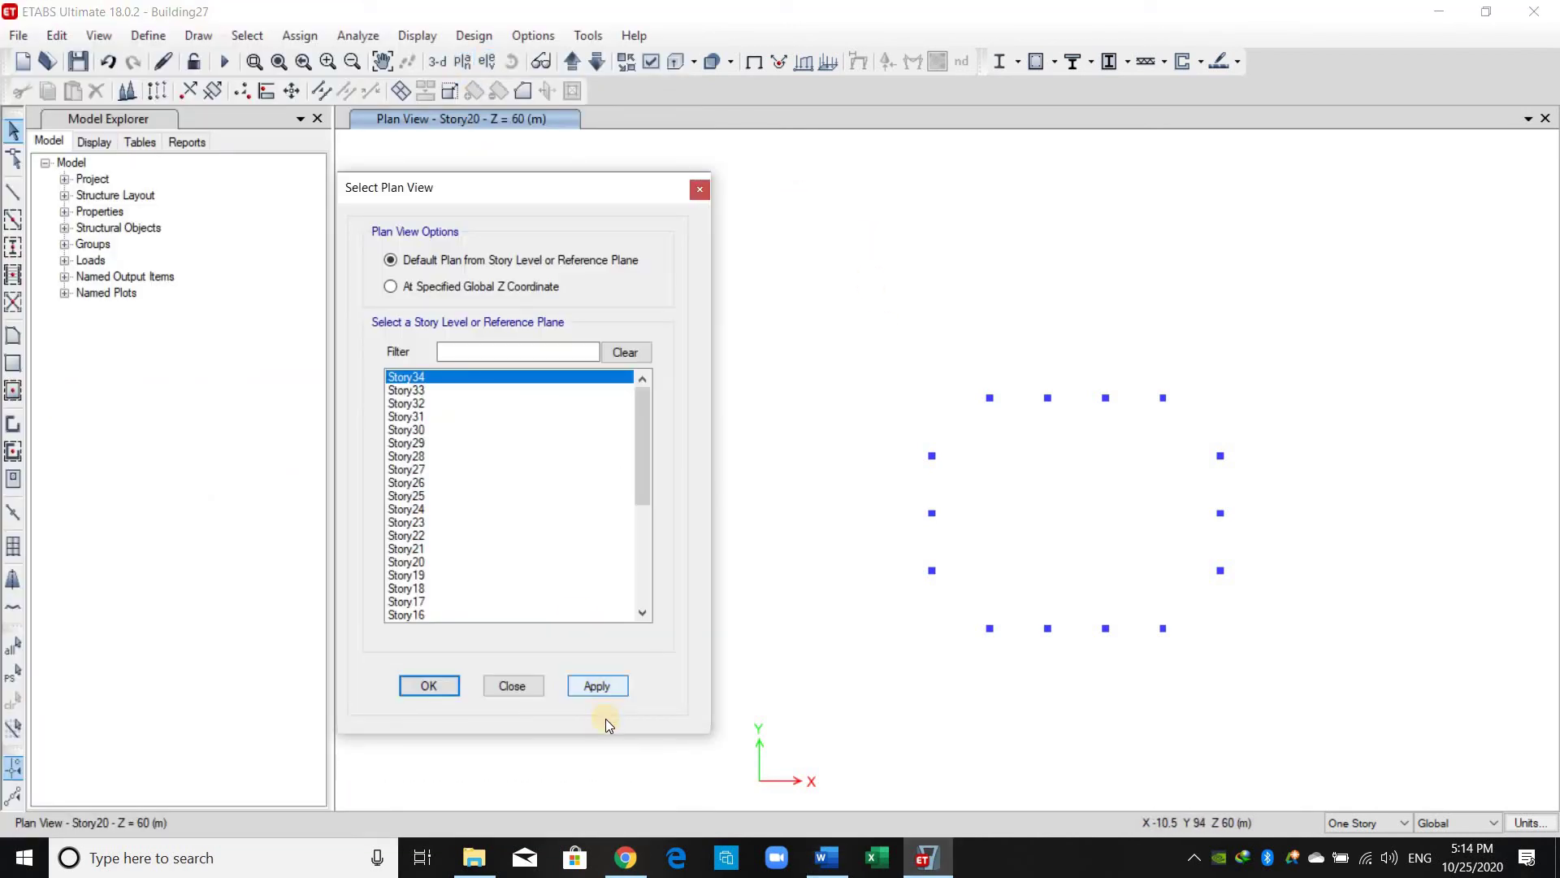
pyautogui.click(512, 686)
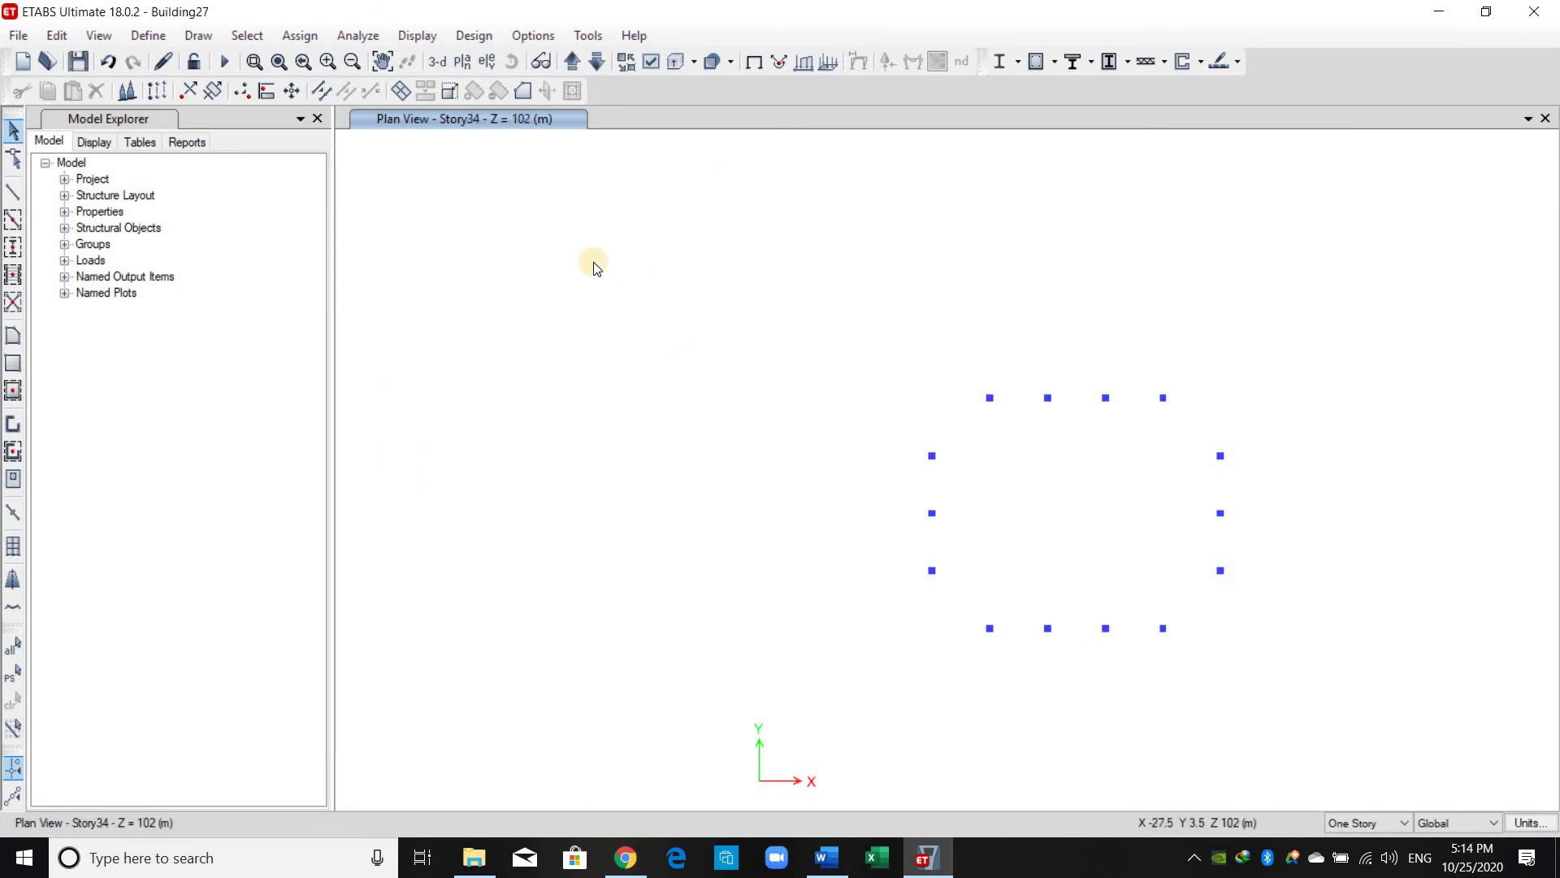
# Display the building in the 3-D view and save the model.
pyautogui.click(436, 62)
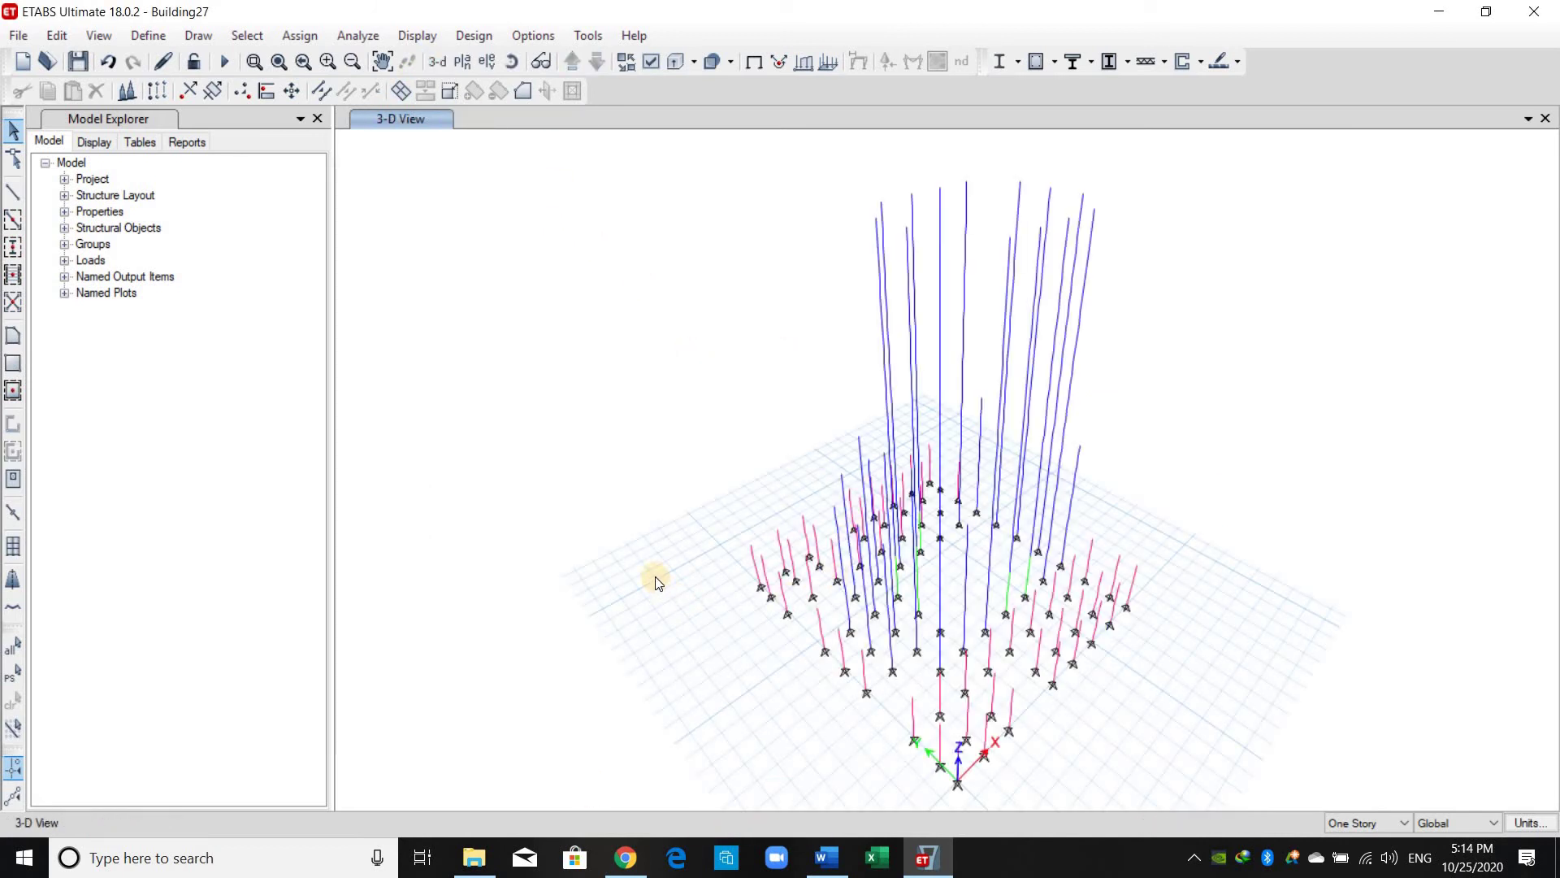
pyautogui.click(79, 63)
# Select all walls by object type and show only the selected objects in the 3-D view.
pyautogui.click(244, 36)
pyautogui.moveTo(244, 59)
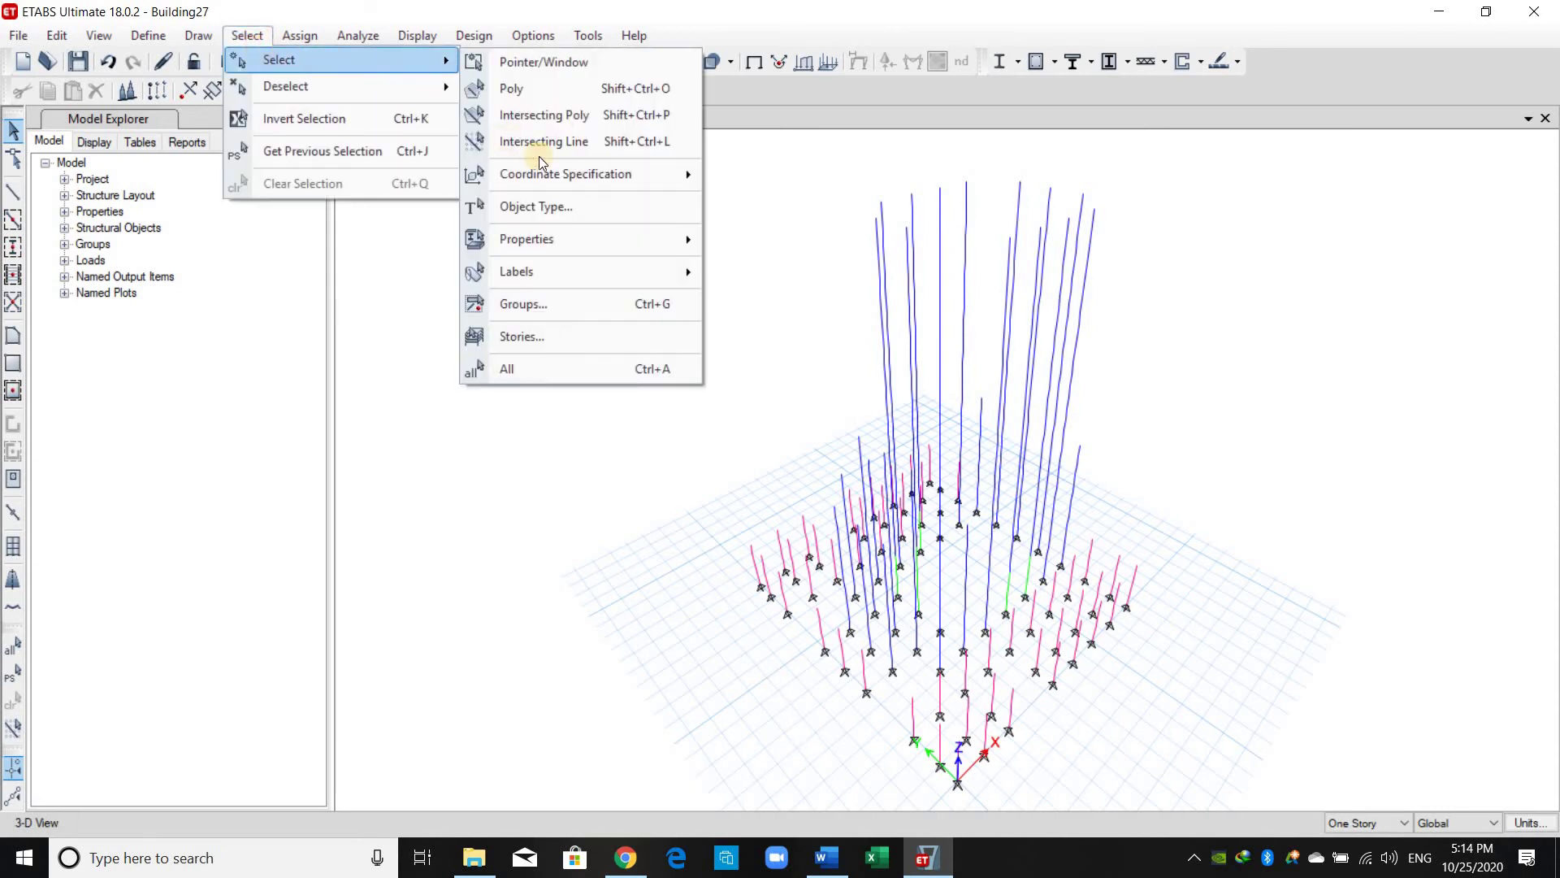
pyautogui.click(573, 209)
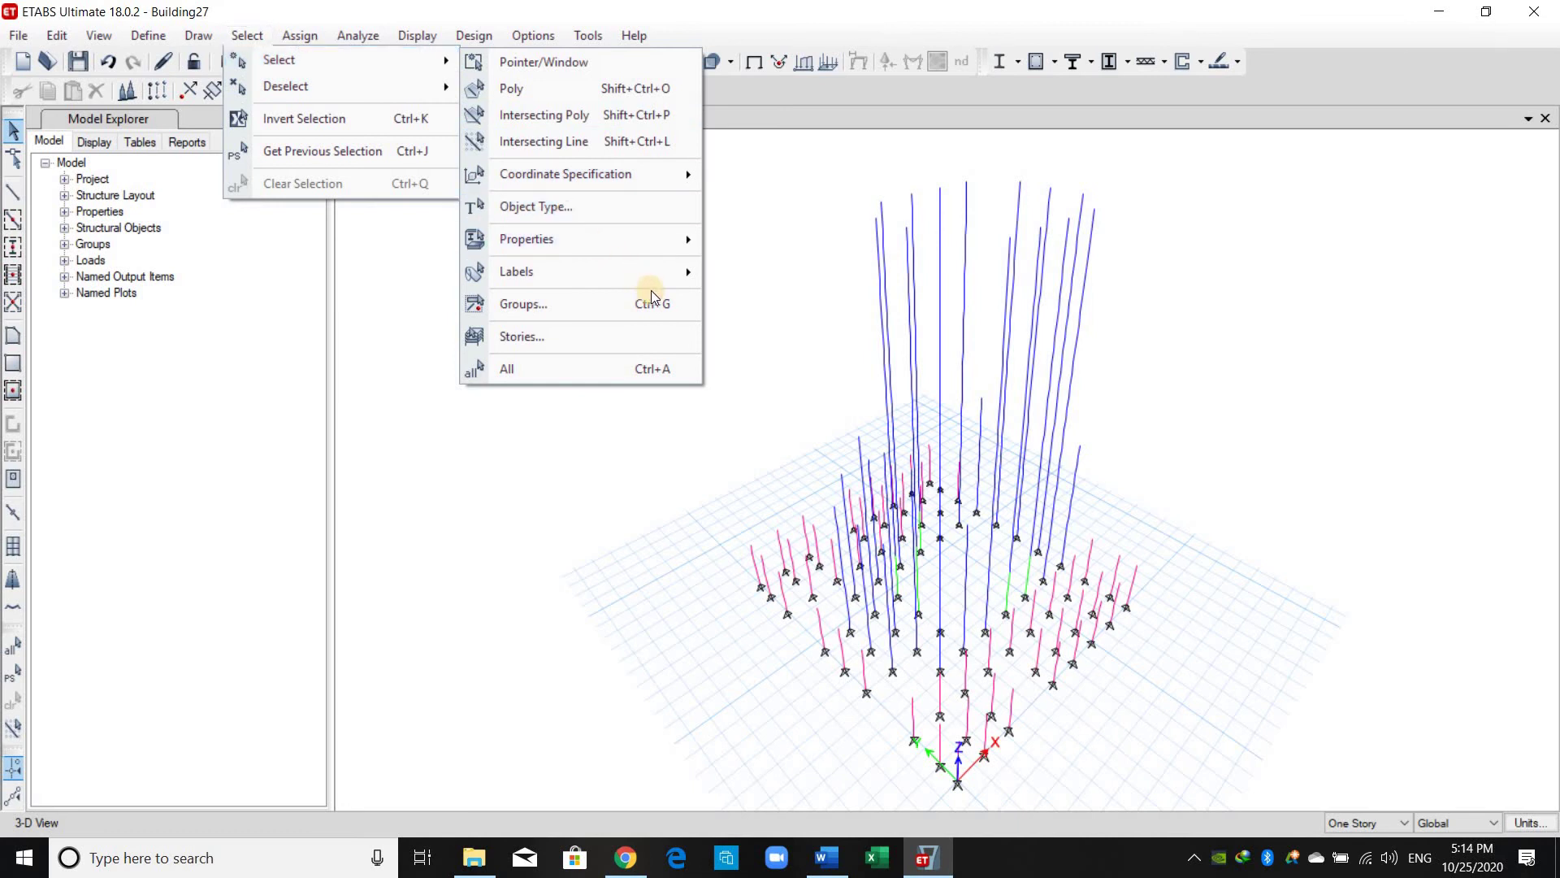
pyautogui.click(675, 332)
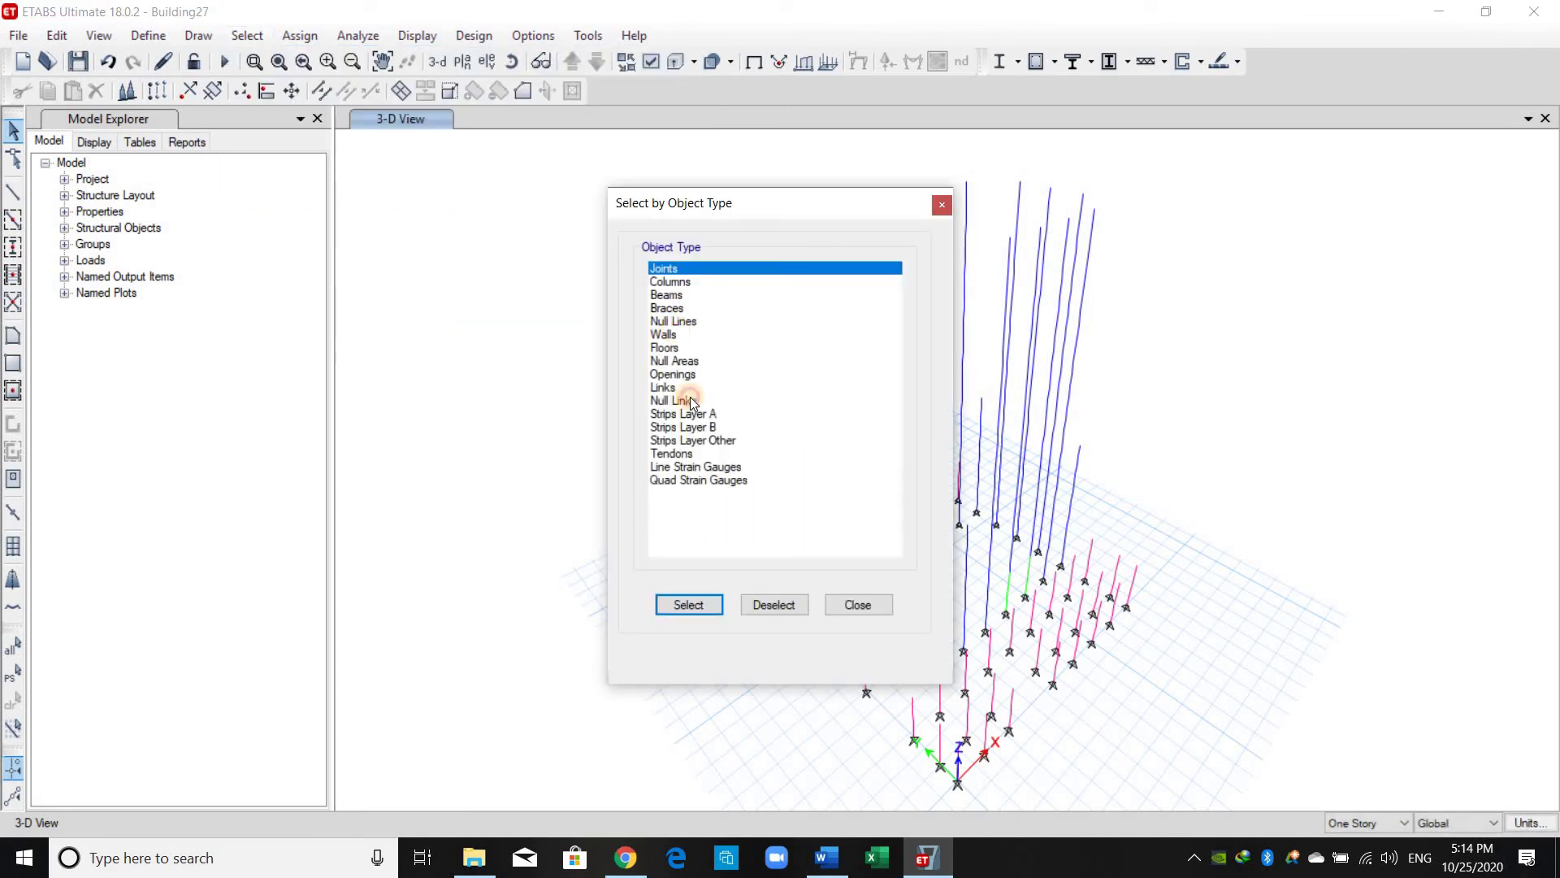
pyautogui.click(865, 603)
pyautogui.rightClick(531, 233)
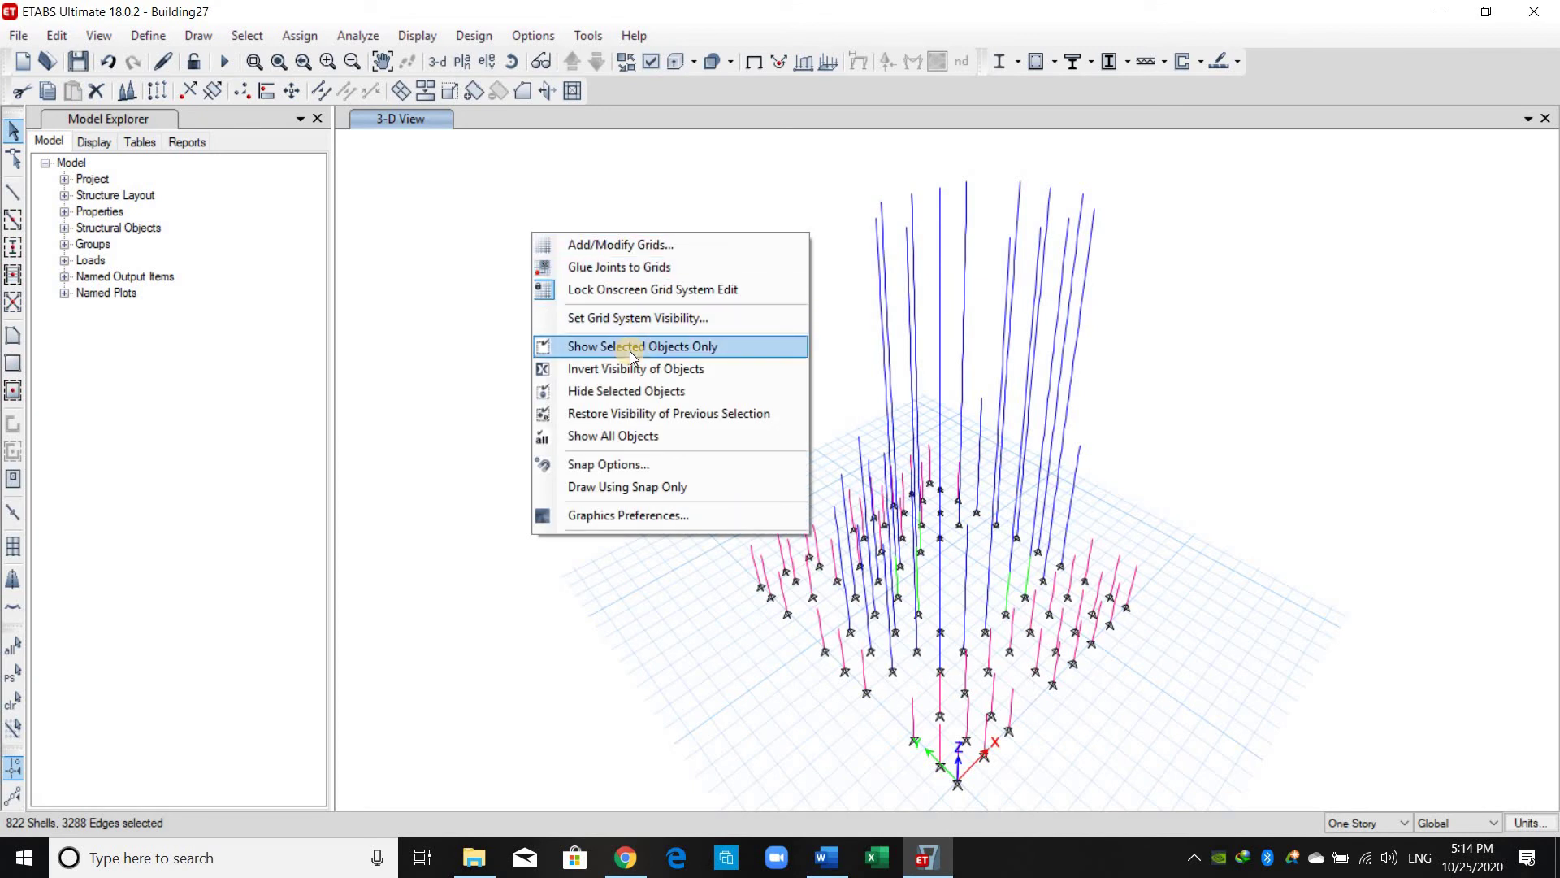
pyautogui.click(635, 565)
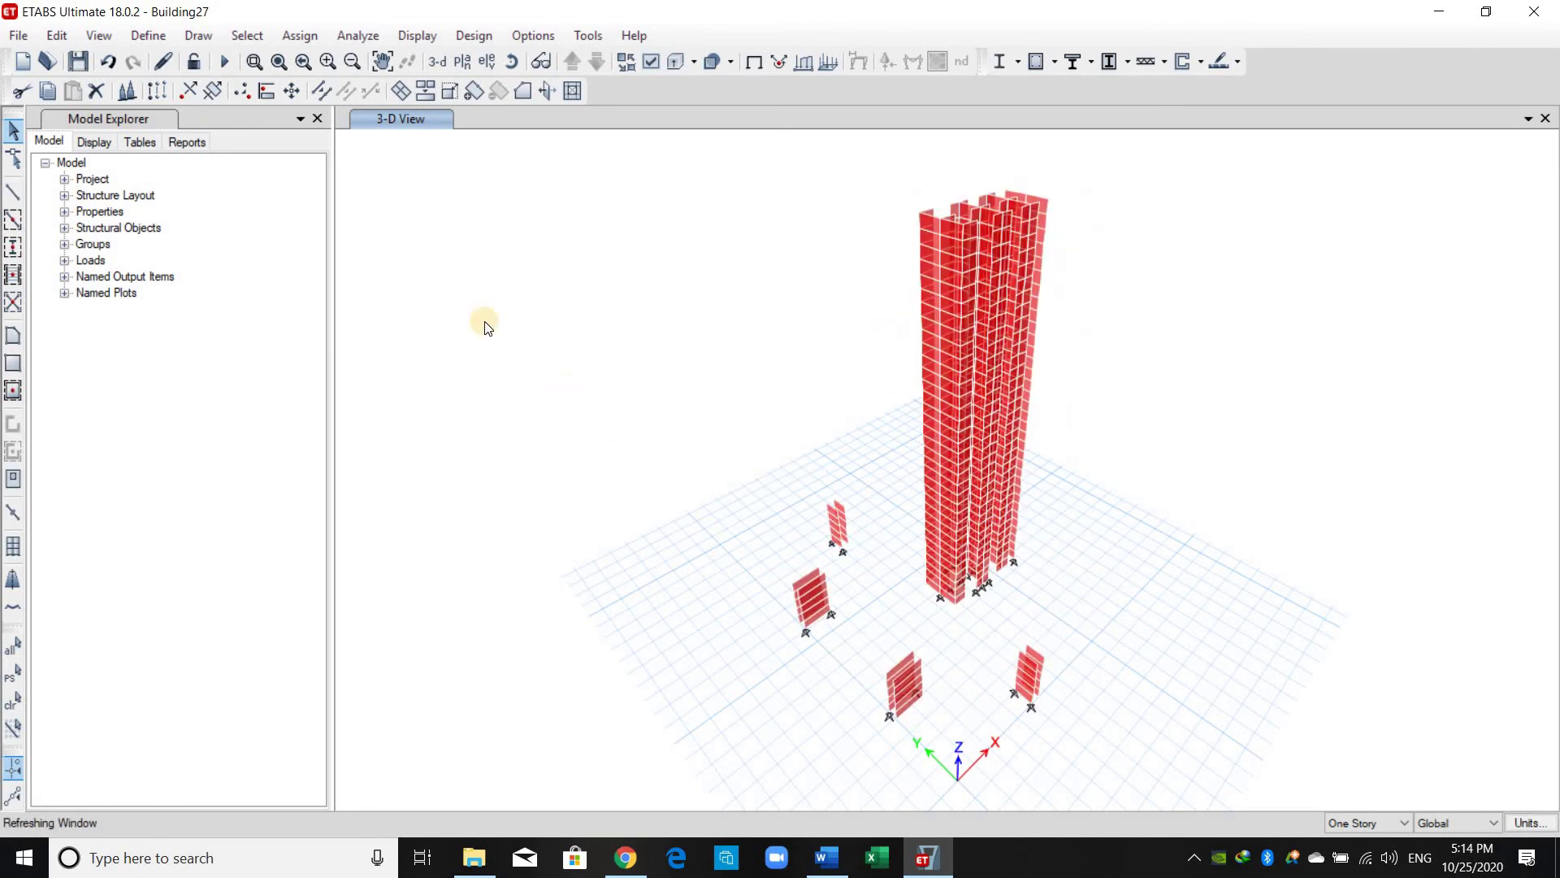
# Review the property data of the Wall 50 section in the wall section definitions without changing it.
pyautogui.click(168, 43)
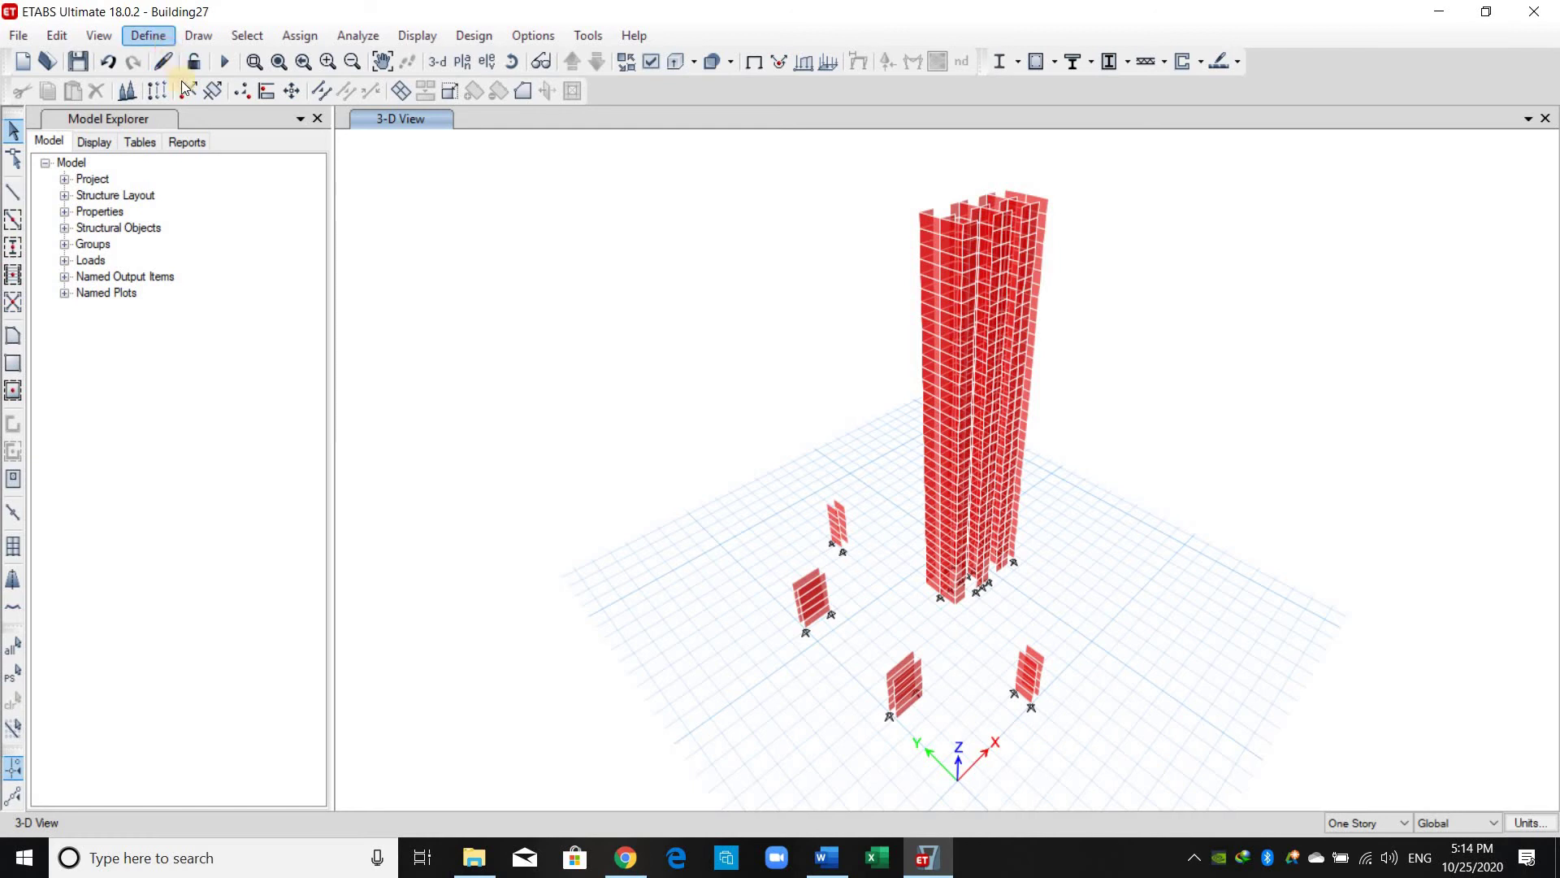
pyautogui.moveTo(268, 92)
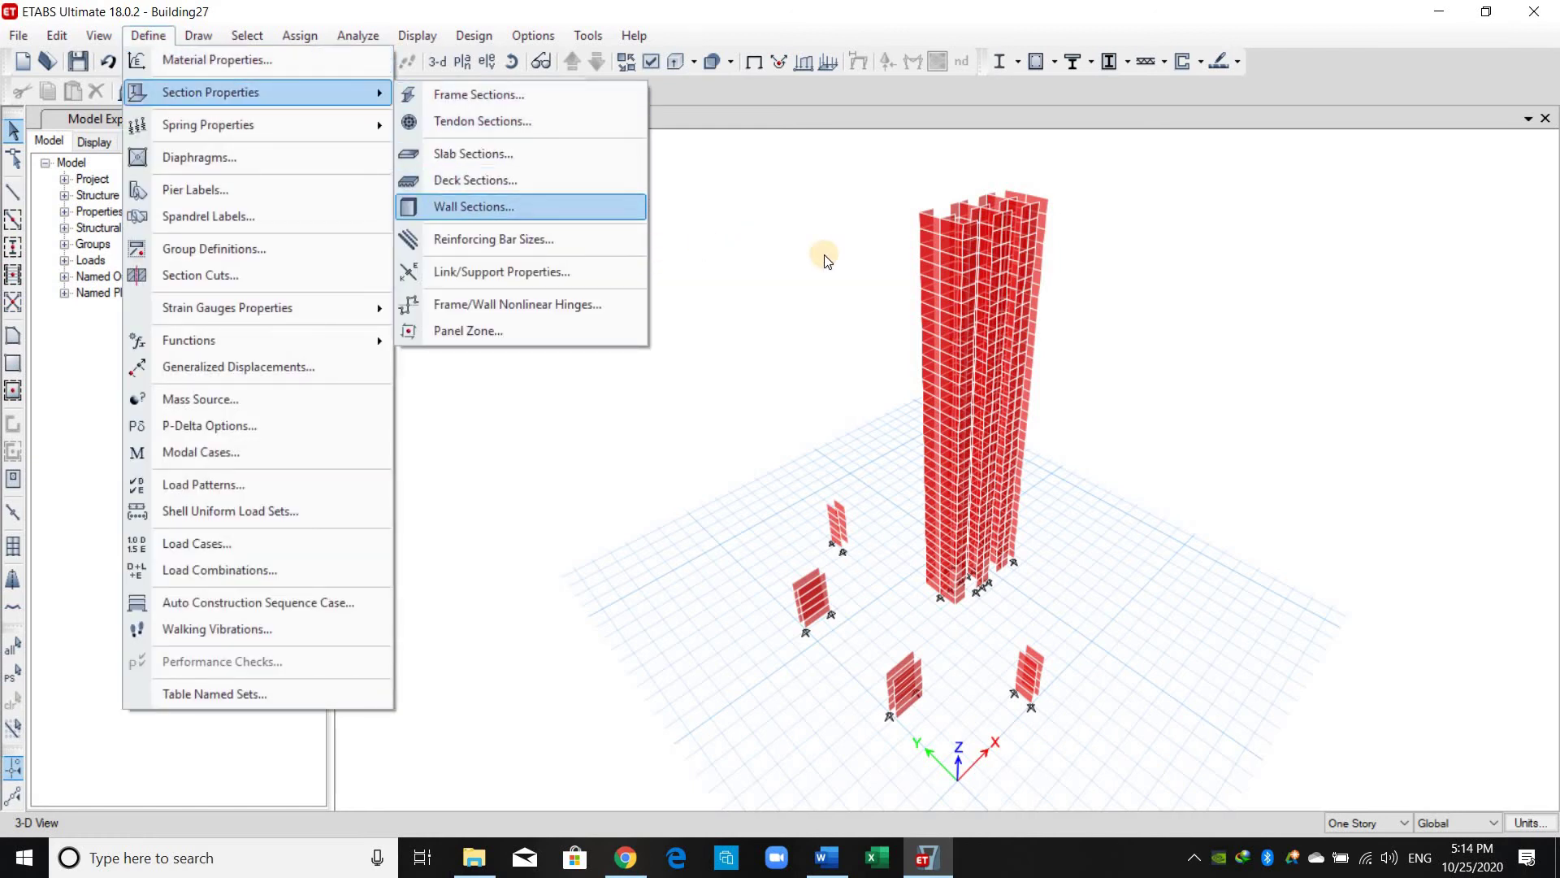
pyautogui.moveTo(613, 266); pyautogui.dragTo(218, 249)
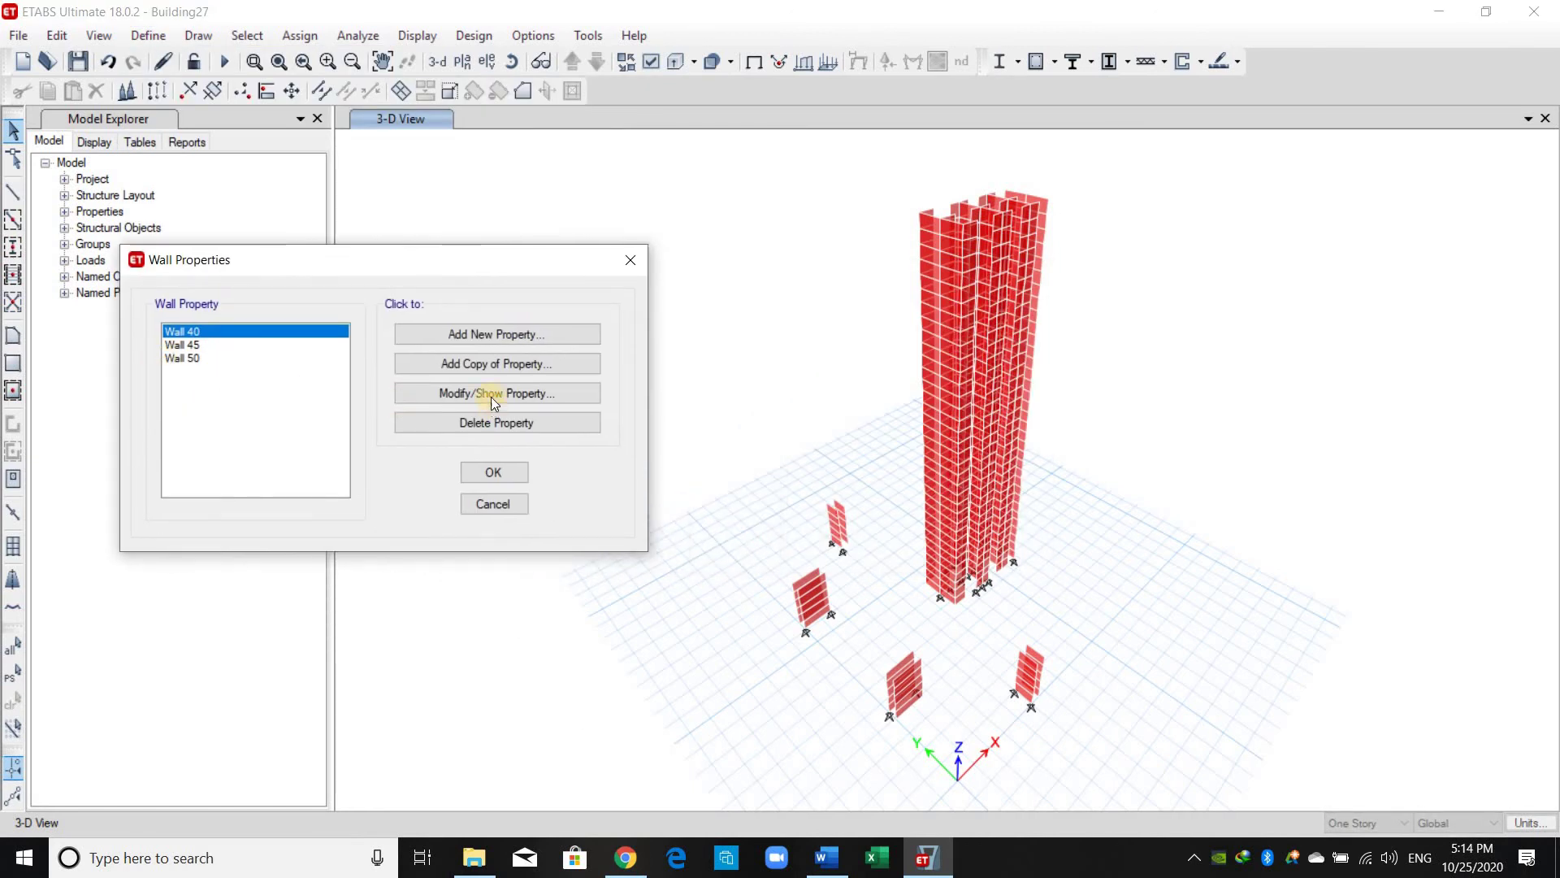
pyautogui.click(182, 357)
pyautogui.click(491, 396)
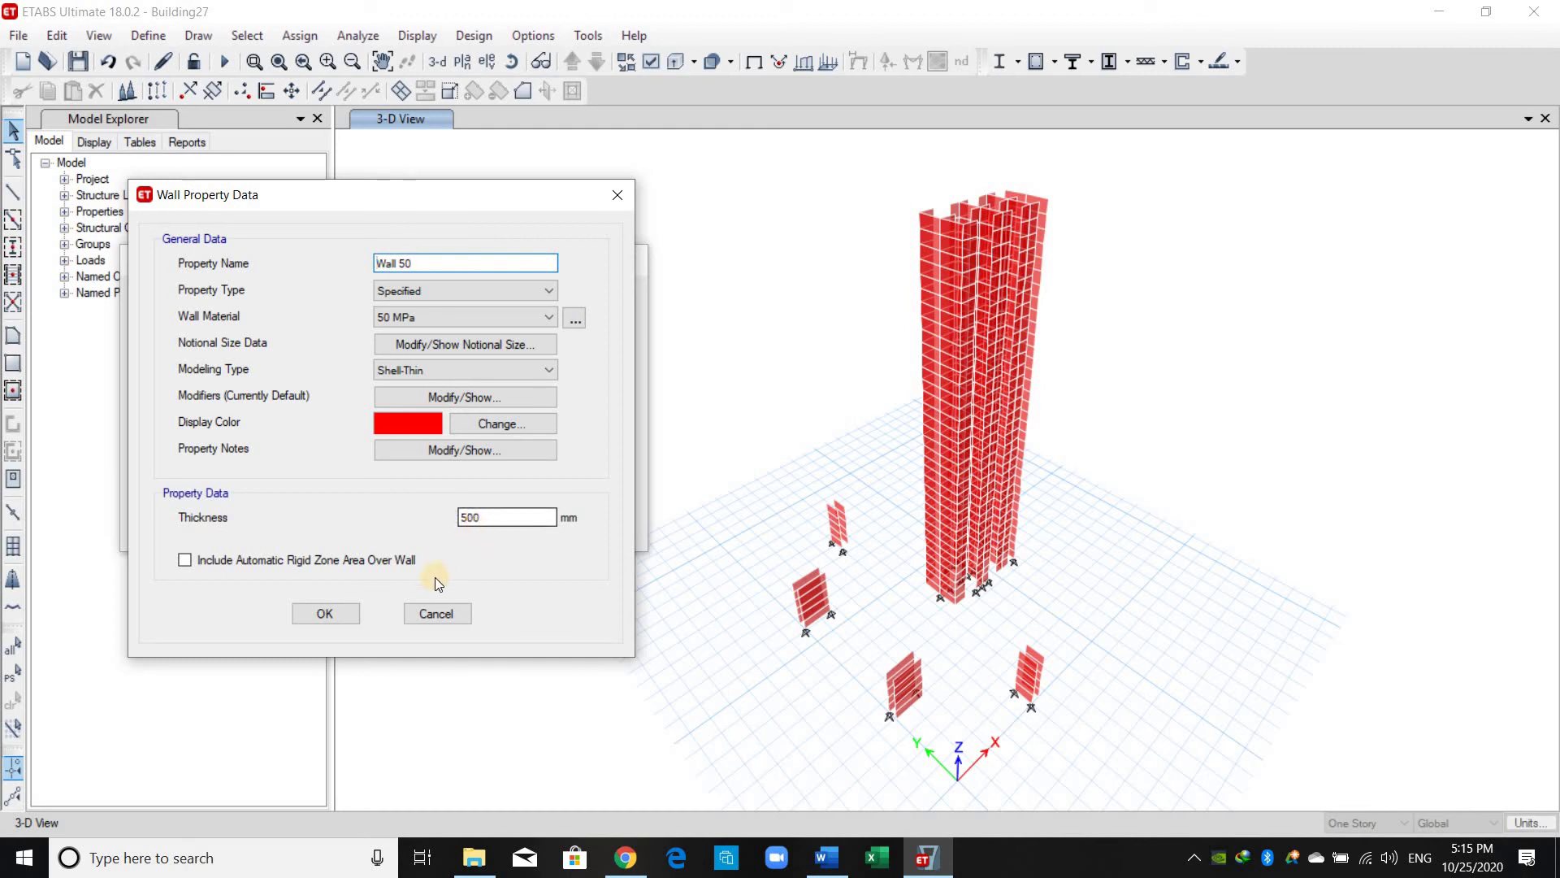
pyautogui.press('Escape')
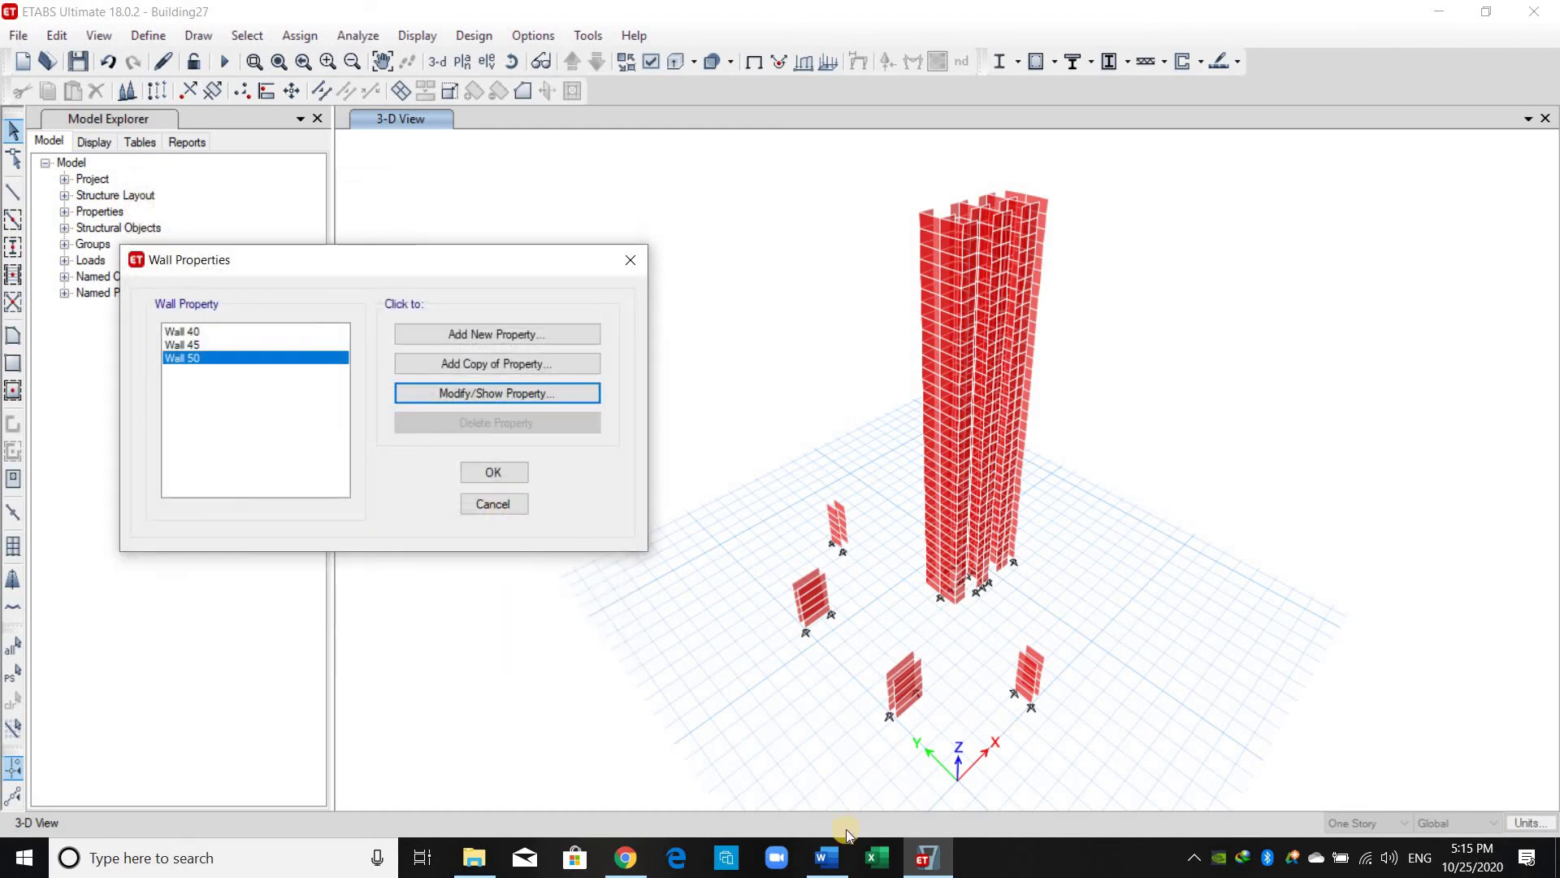
pyautogui.press('Escape')
# Switch to the Word report and examine the wall thickness for each story range in Table 2.
pyautogui.click(826, 858)
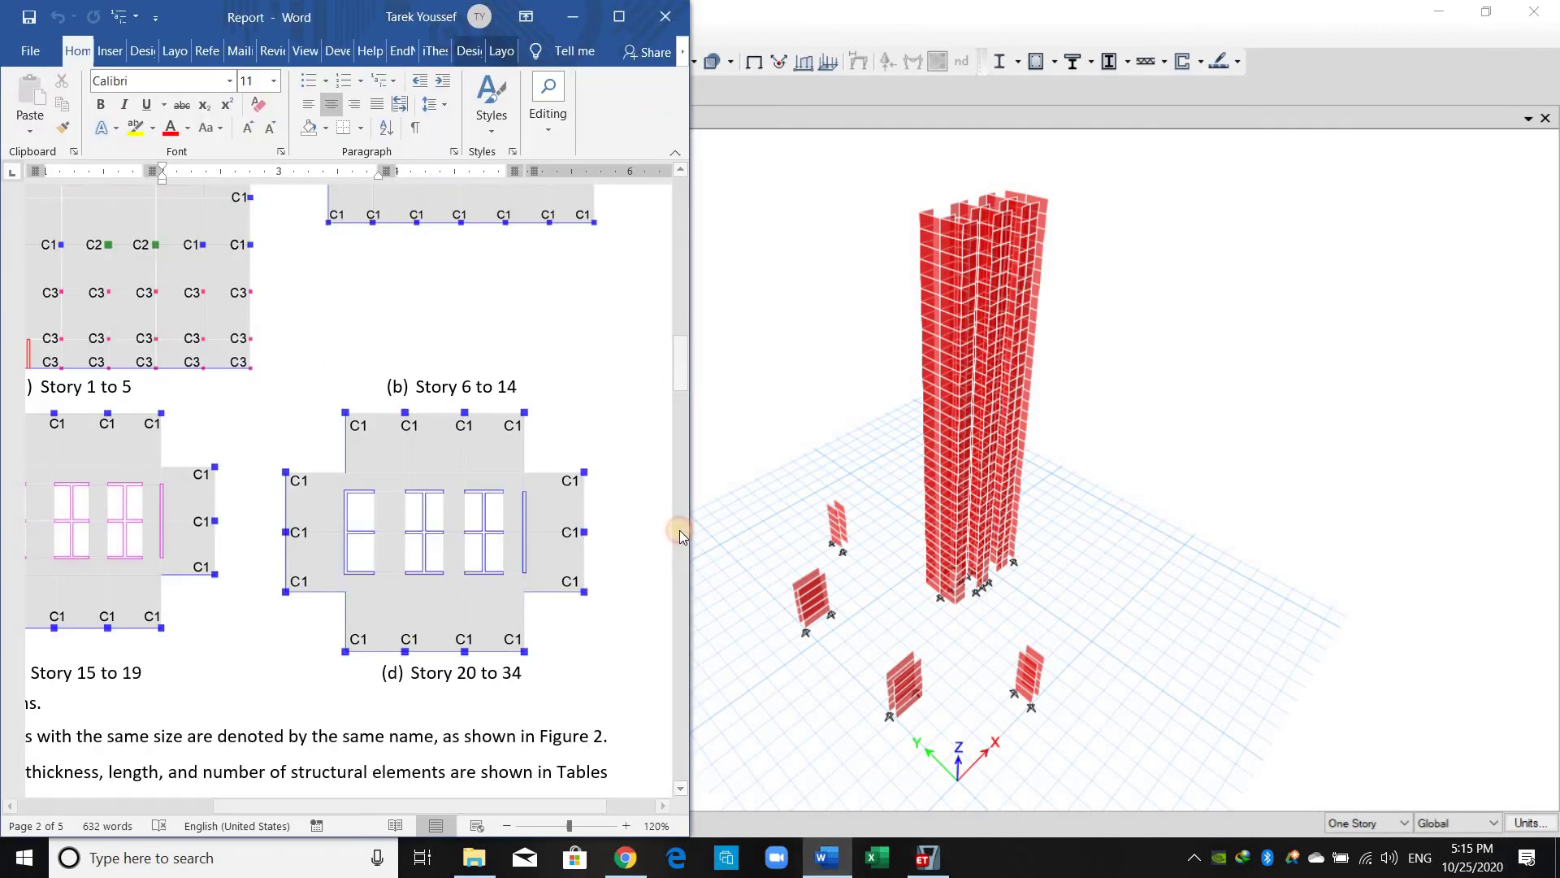
pyautogui.press('super+Up')
pyautogui.scroll(-10, 603, 387)
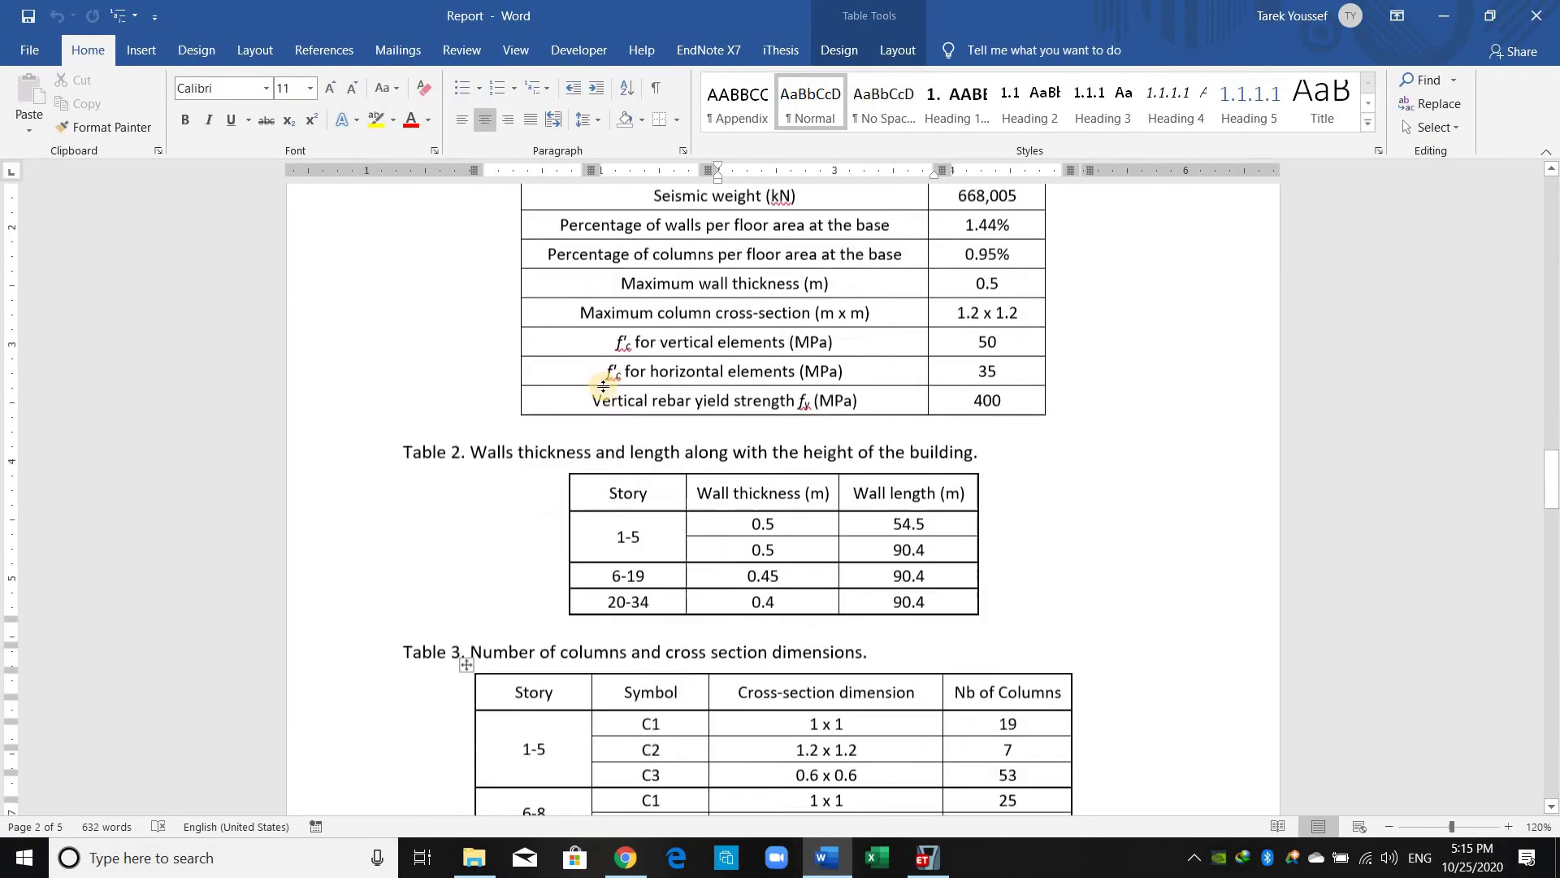
pyautogui.scroll(-2, 603, 387)
pyautogui.moveTo(598, 366); pyautogui.dragTo(895, 463)
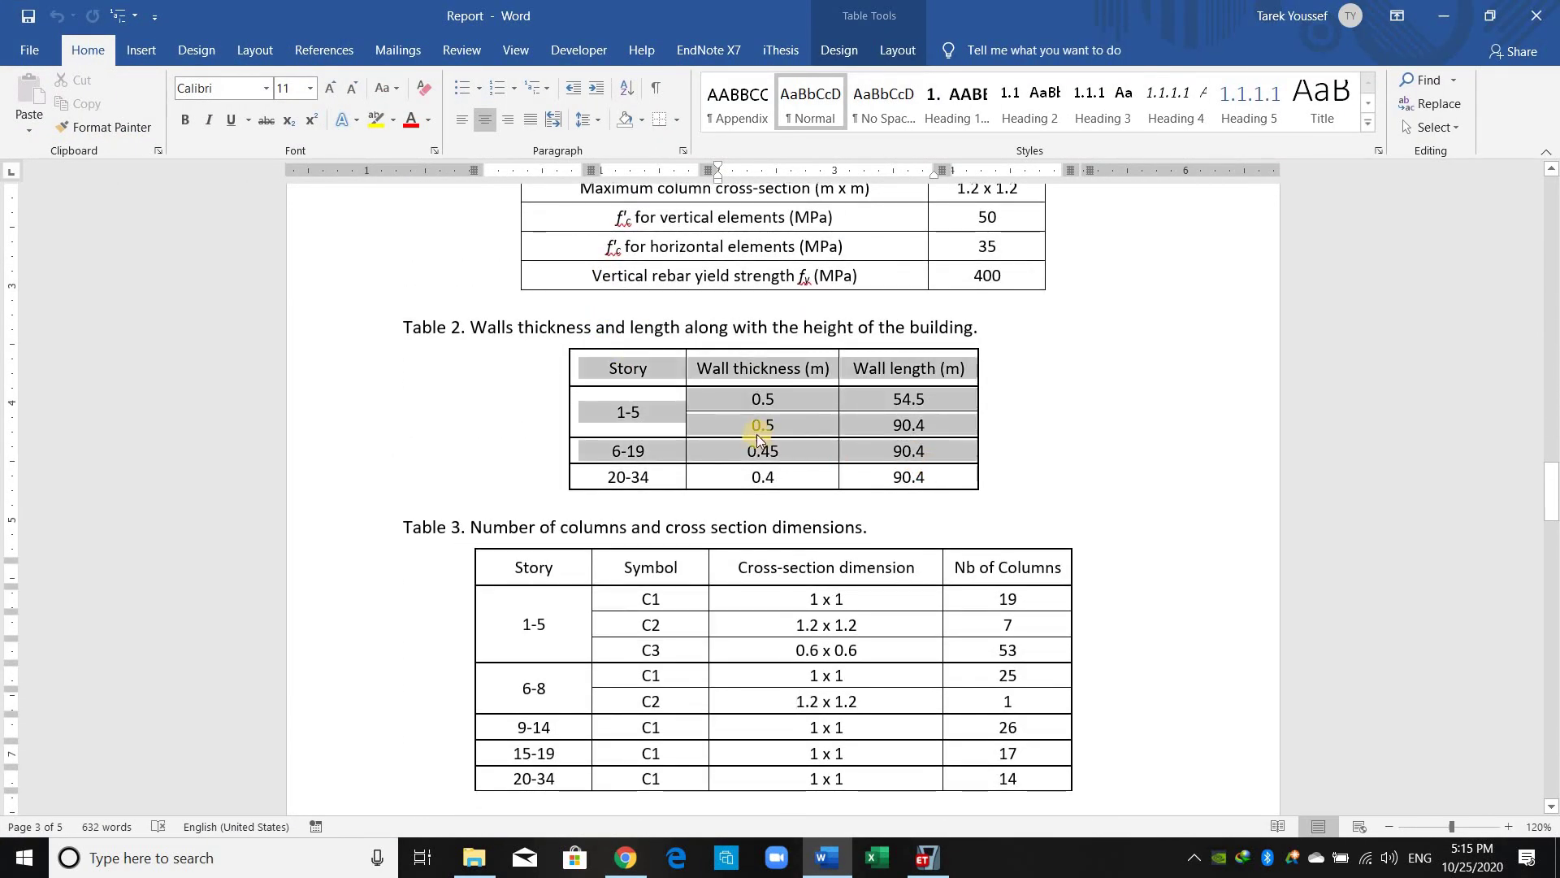
pyautogui.click(631, 414)
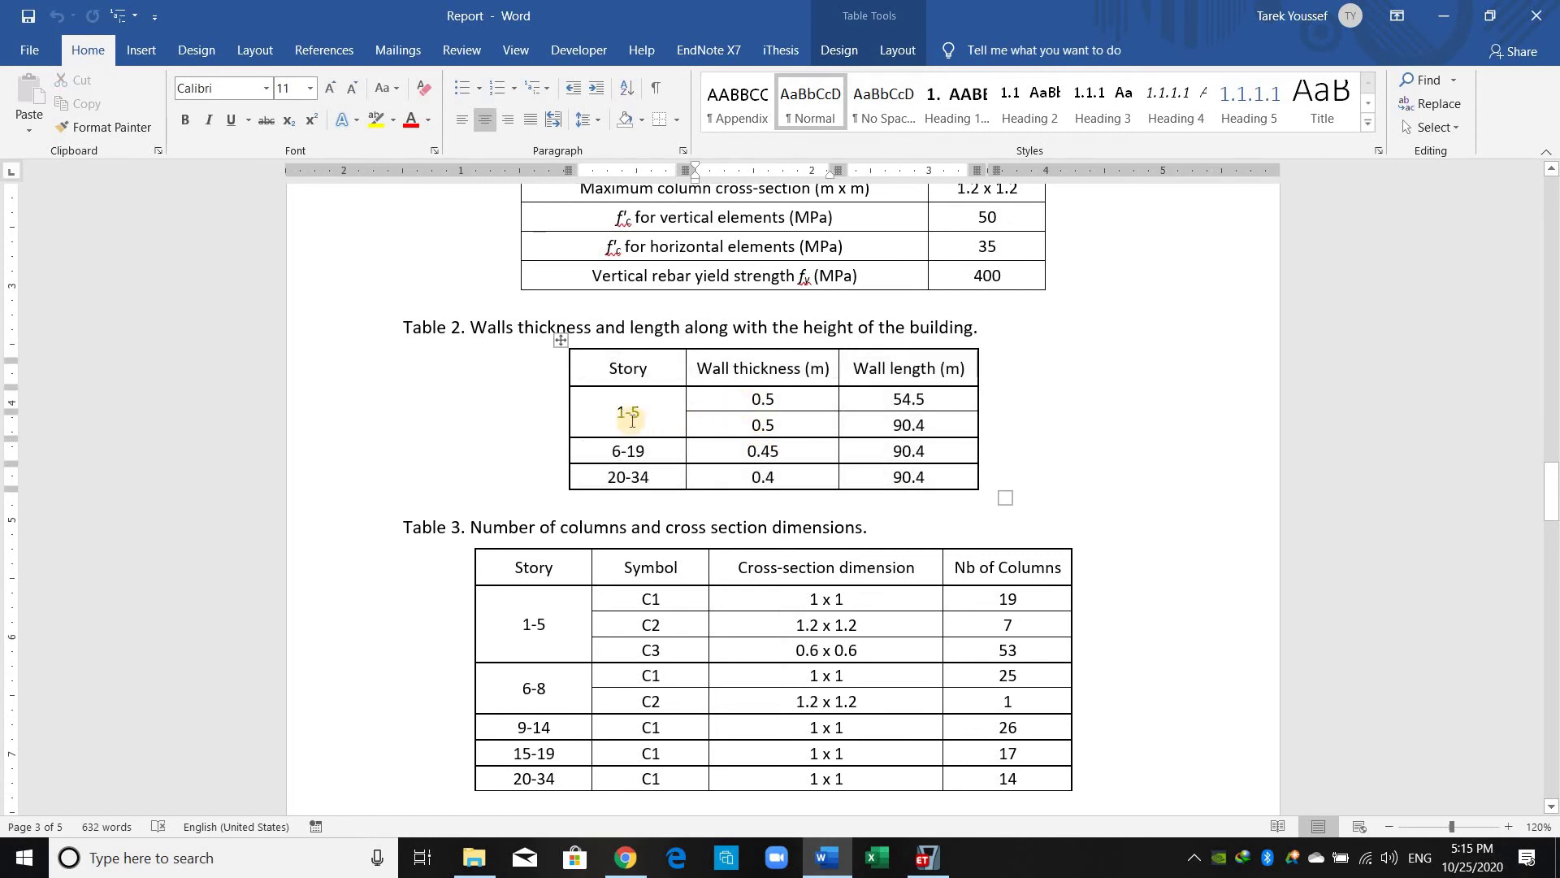
pyautogui.click(742, 404)
pyautogui.moveTo(755, 402); pyautogui.dragTo(810, 424)
pyautogui.click(615, 454)
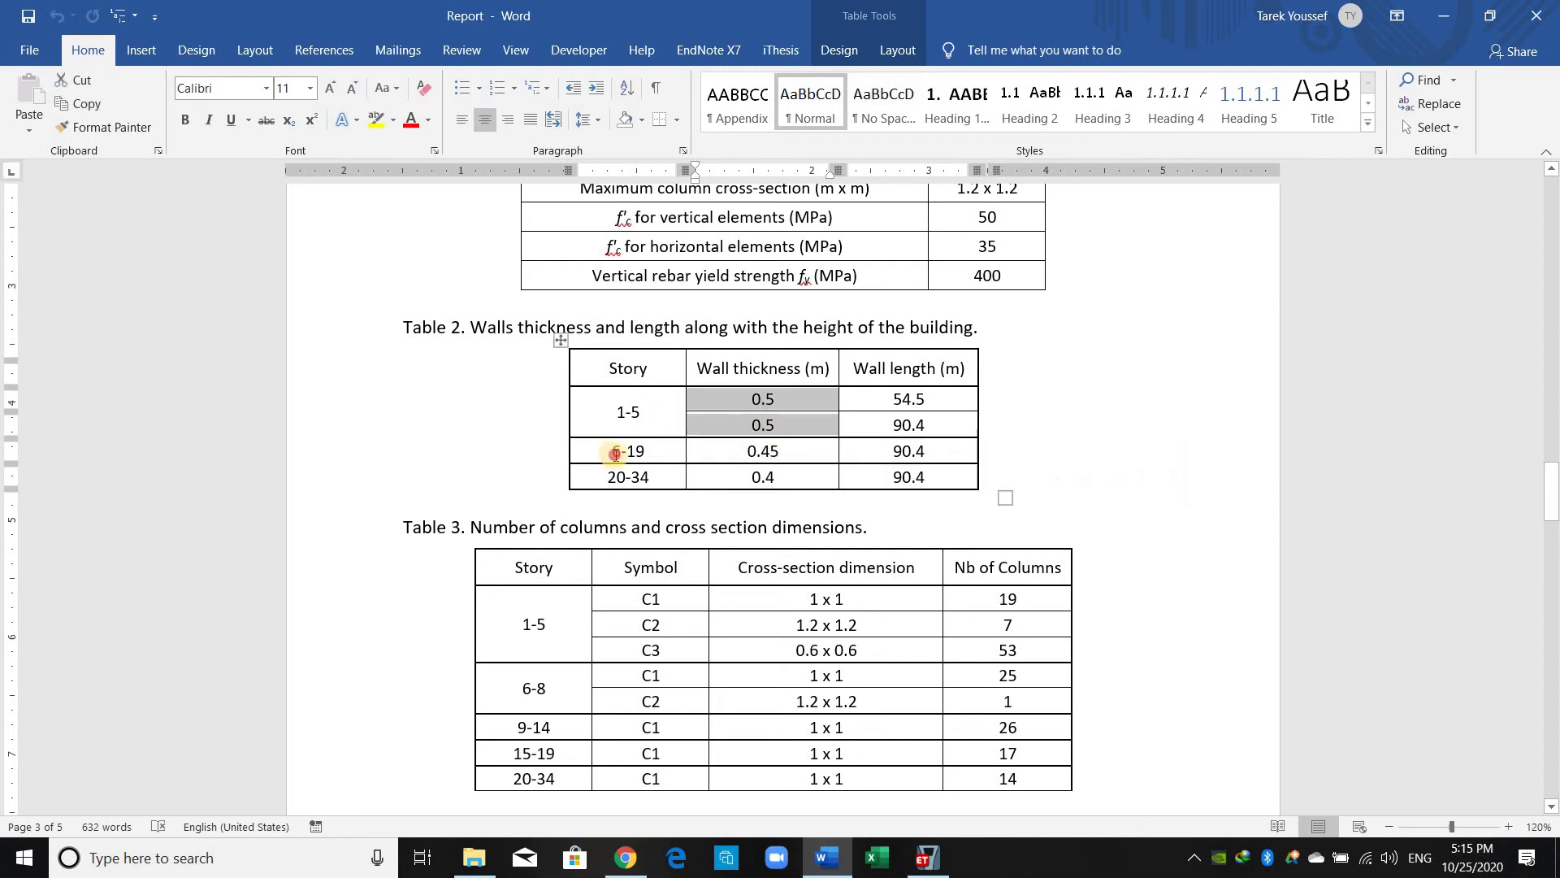
pyautogui.moveTo(662, 457); pyautogui.dragTo(783, 453)
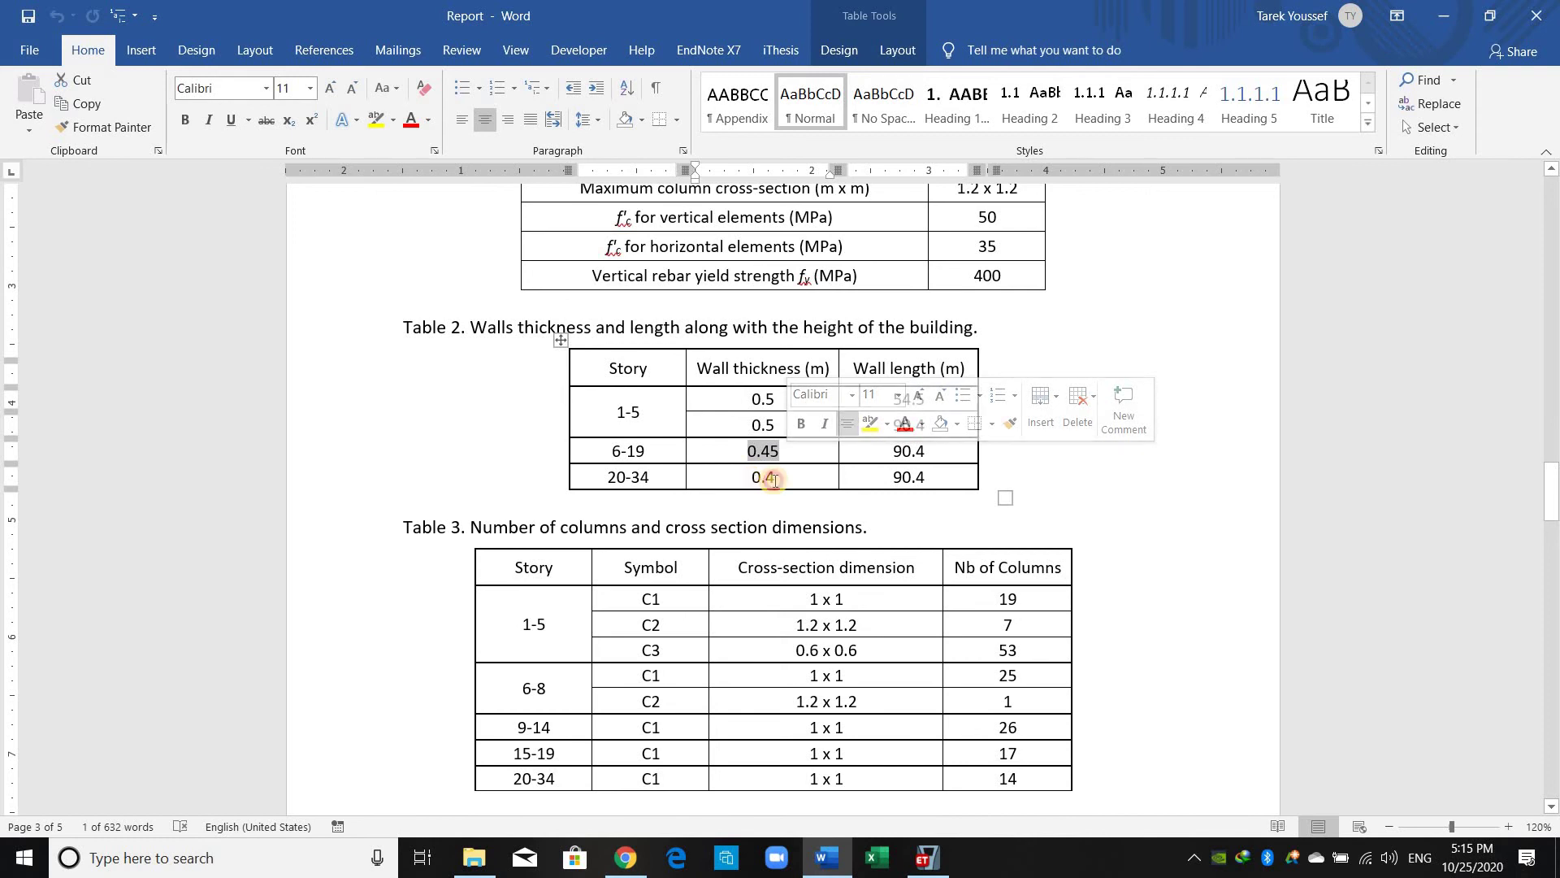
pyautogui.doubleClick(788, 478)
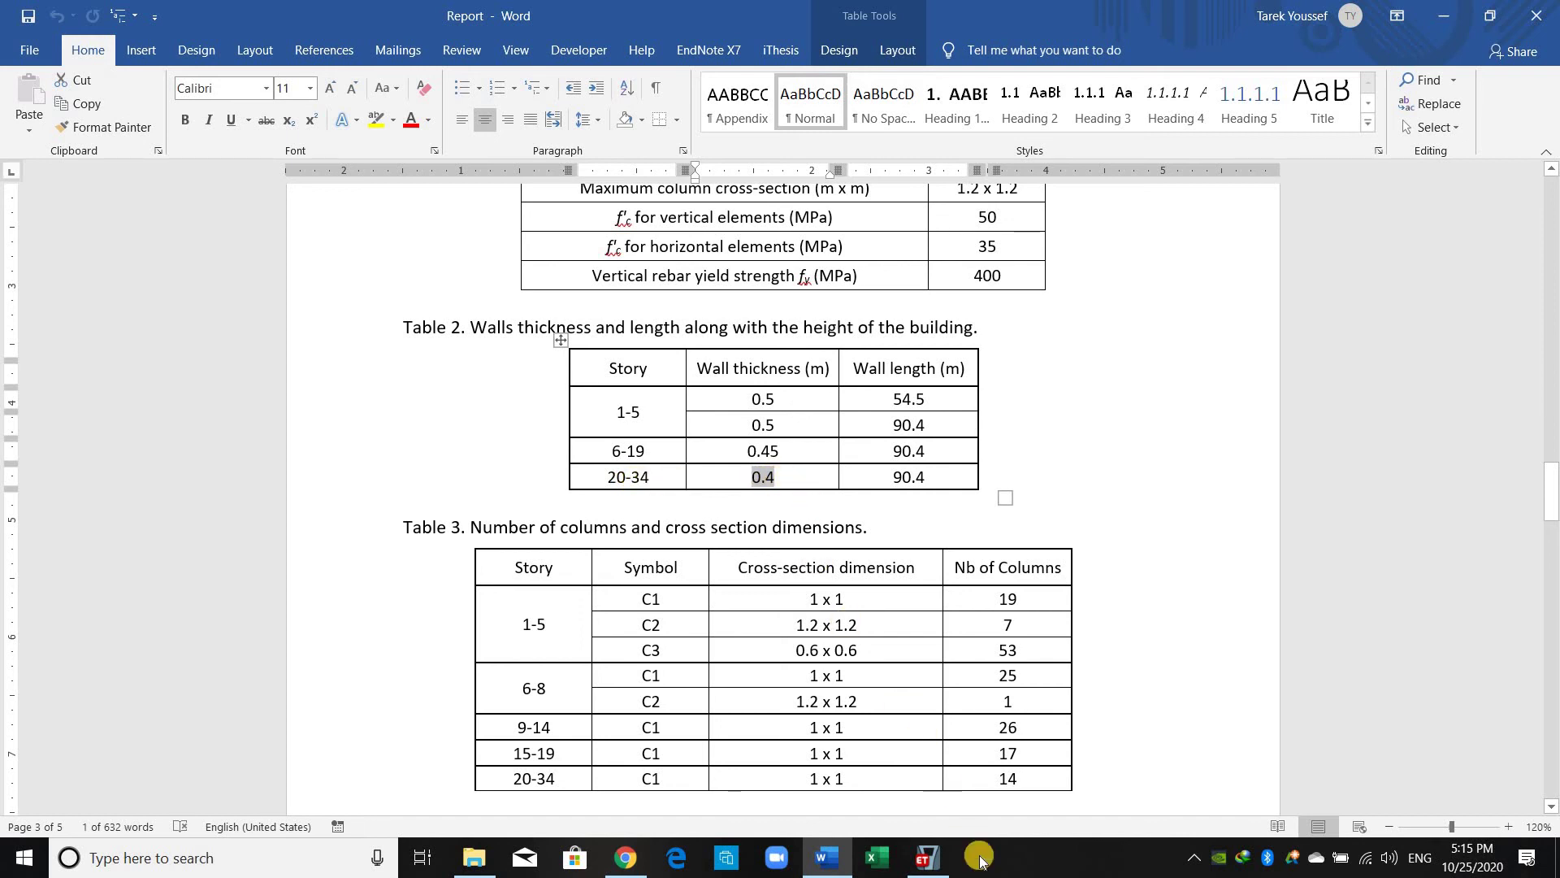
# Return to ETABS and select all walls by object type.
pyautogui.click(938, 859)
pyautogui.hotkey('alt', 'Tab')
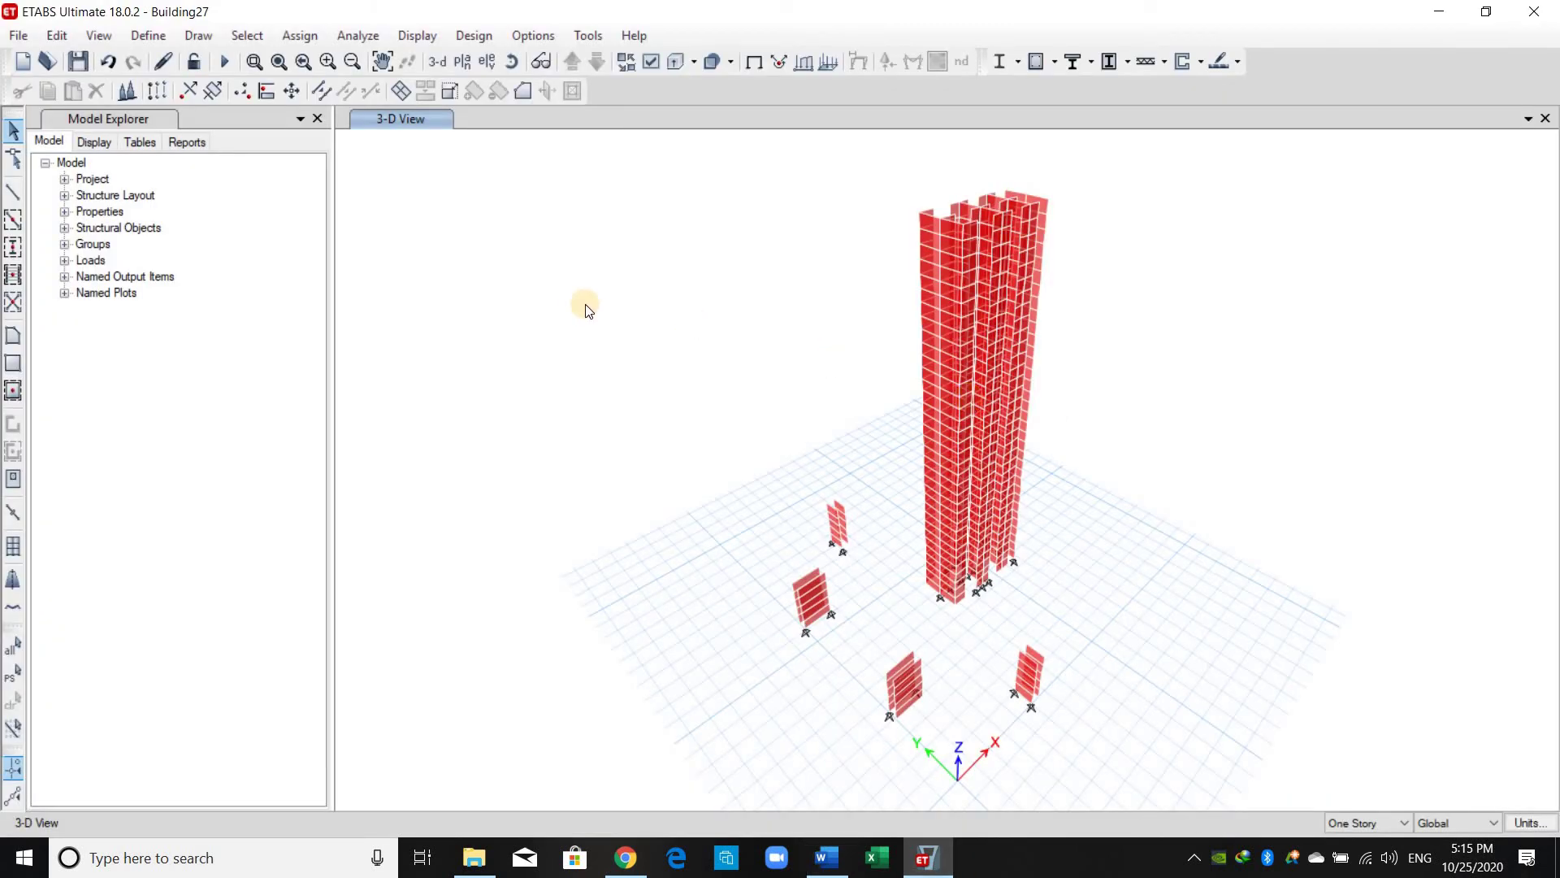
pyautogui.click(247, 35)
pyautogui.moveTo(366, 60)
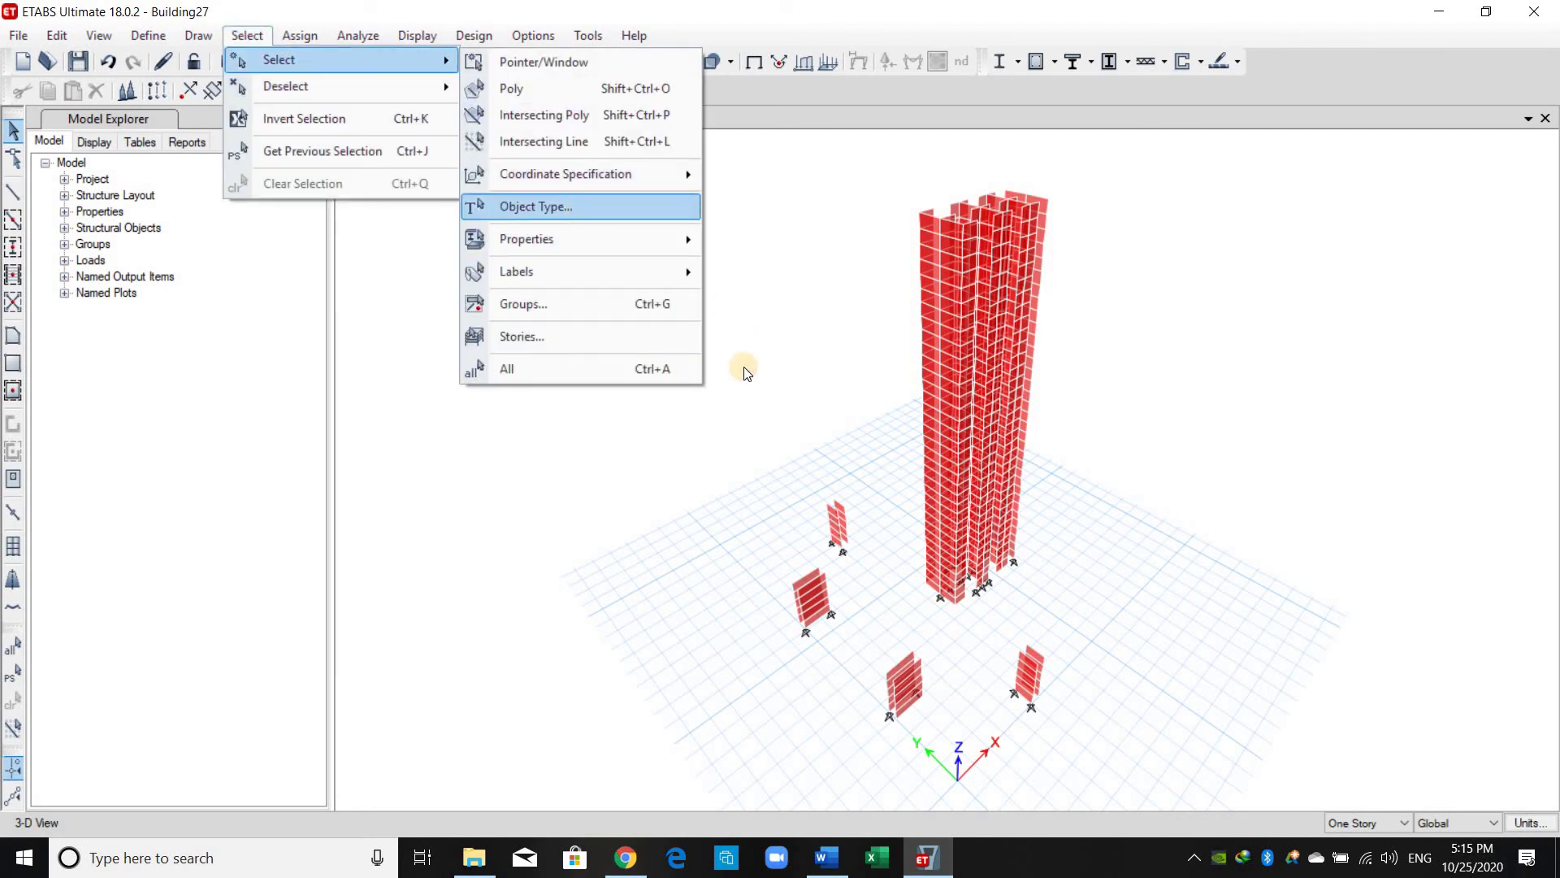
pyautogui.click(699, 332)
pyautogui.click(693, 612)
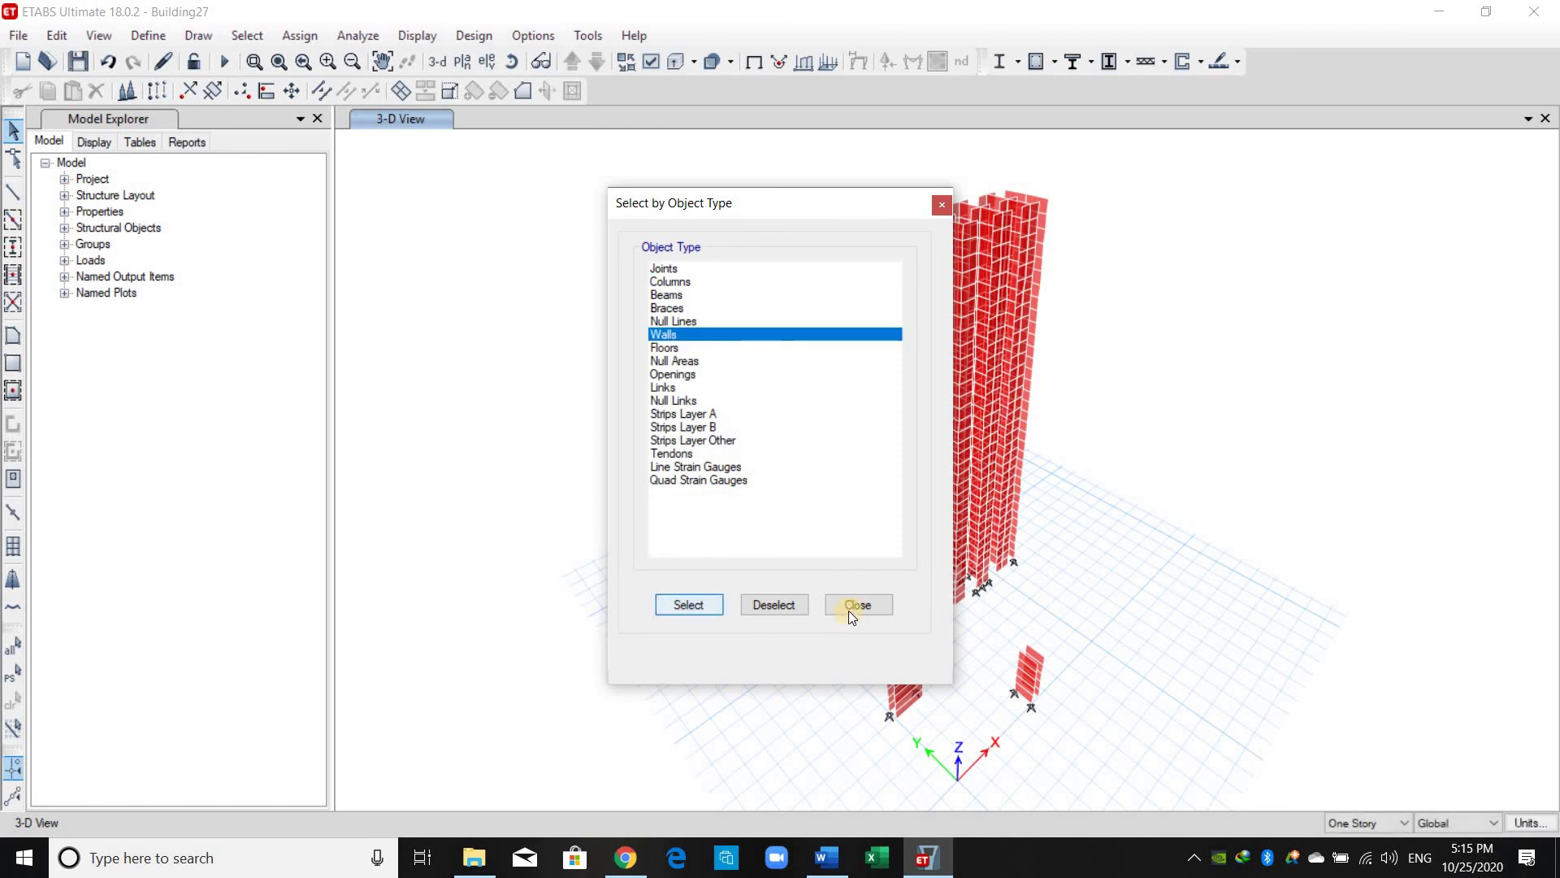
pyautogui.click(688, 604)
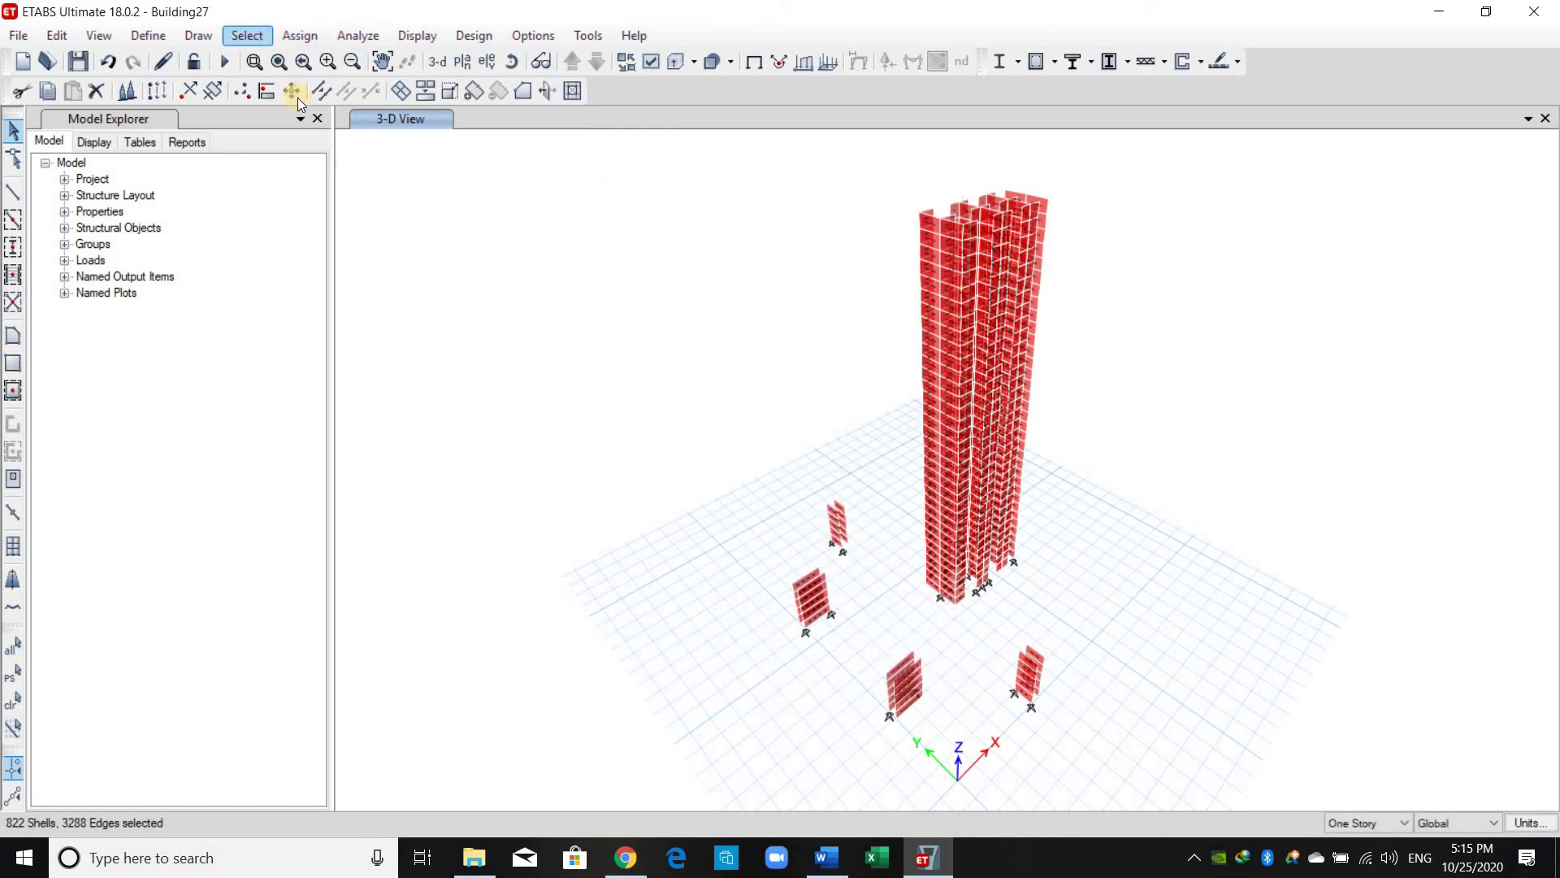
# Deselect the objects on Base through Story5 by story.
pyautogui.click(247, 35)
pyautogui.moveTo(366, 86)
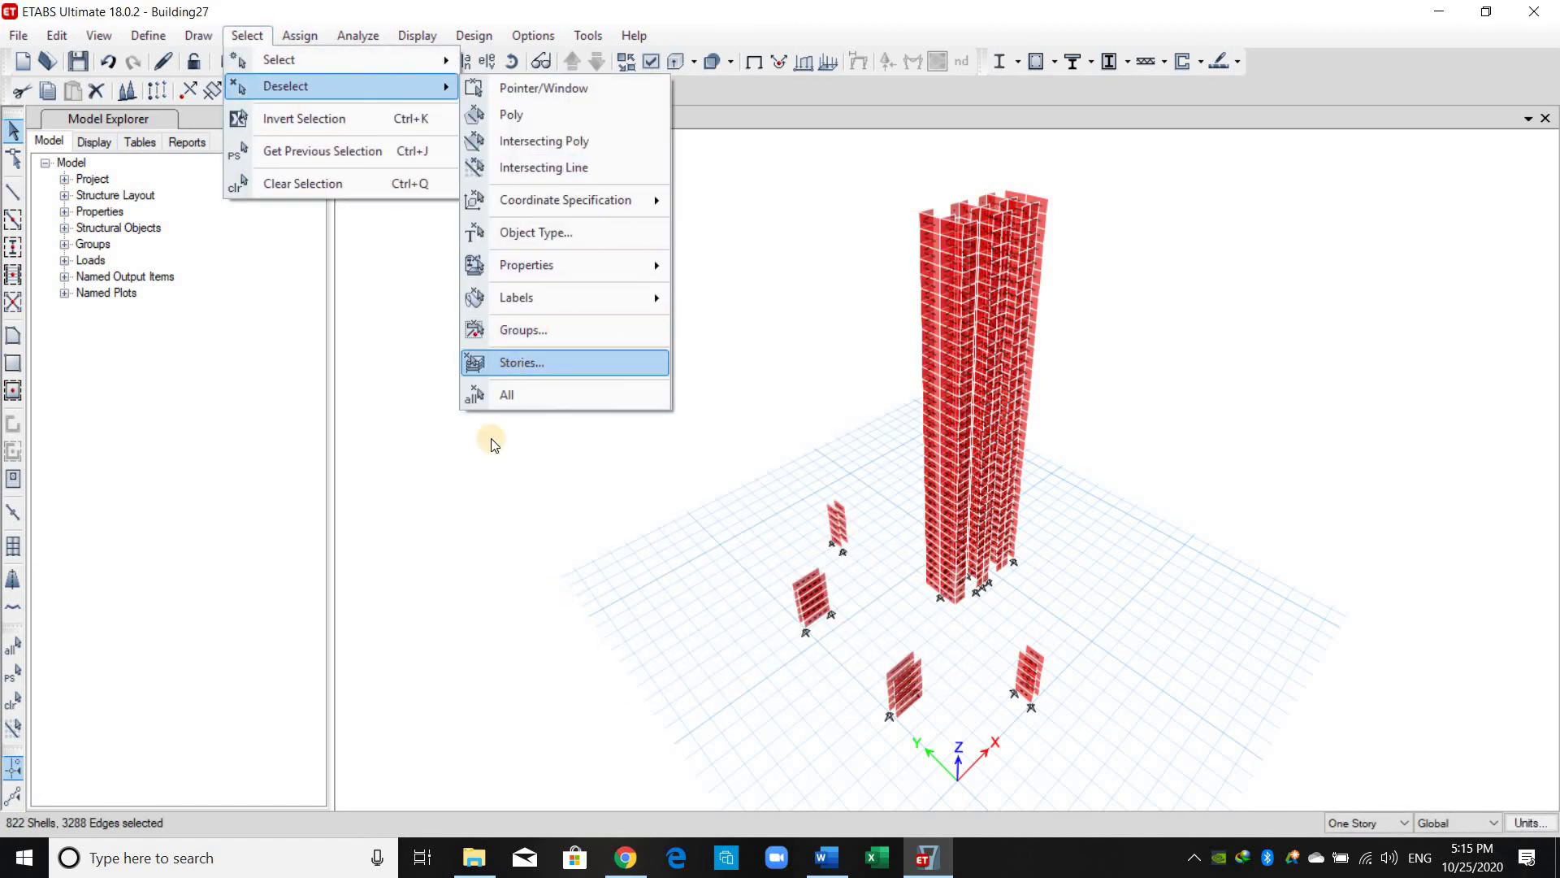
pyautogui.press('Return')
pyautogui.scroll(-2, 398, 488)
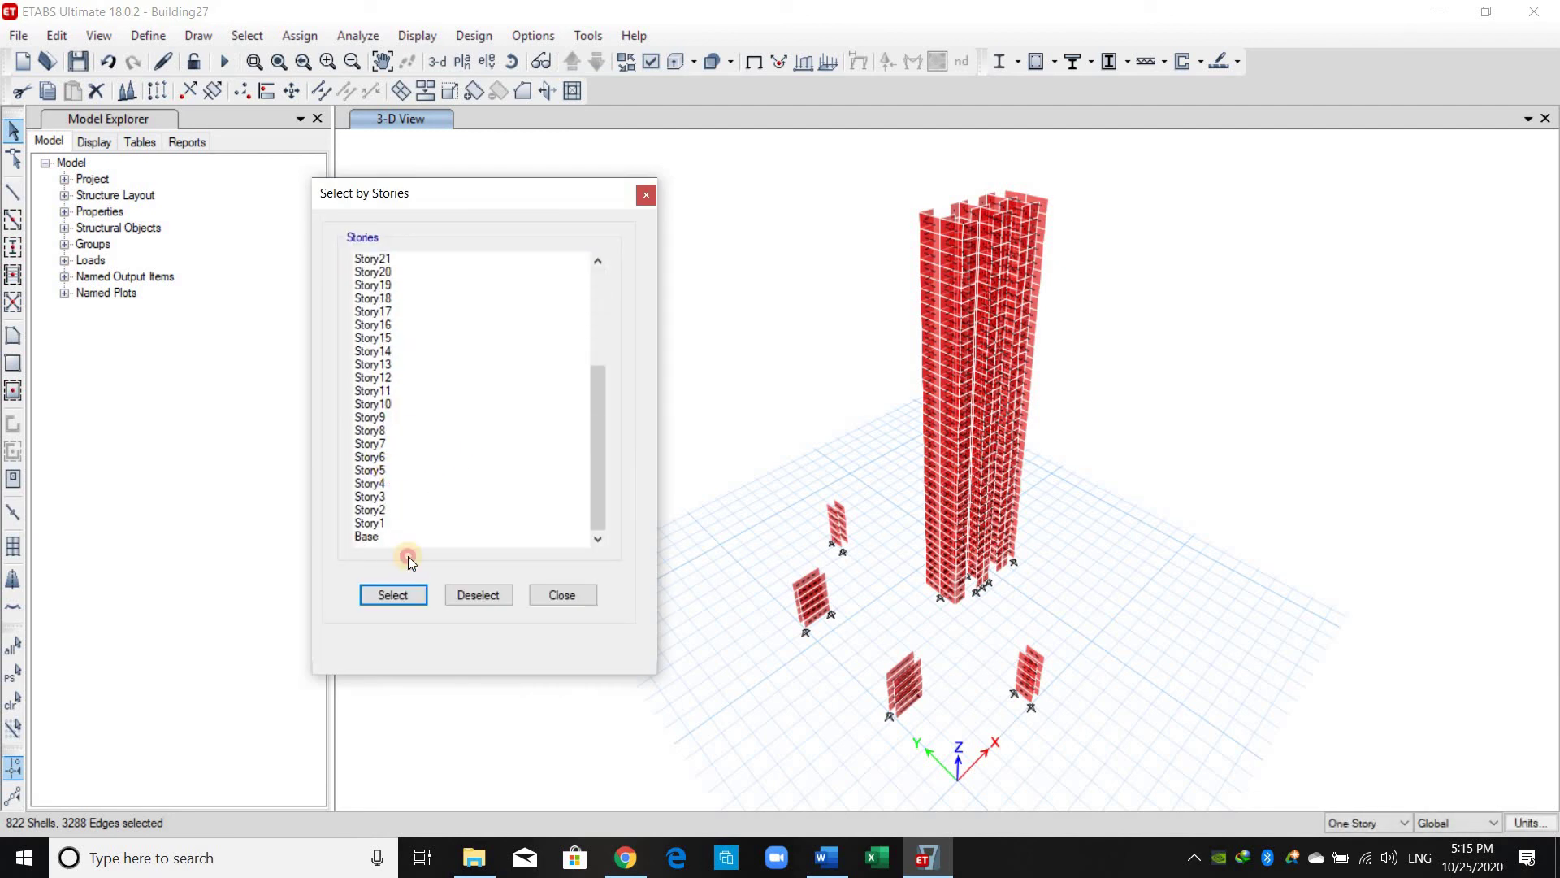
pyautogui.click(494, 598)
# Recheck the story ranges in the report, and deselect Story20 through Story34 from the wall selection.
pyautogui.click(835, 861)
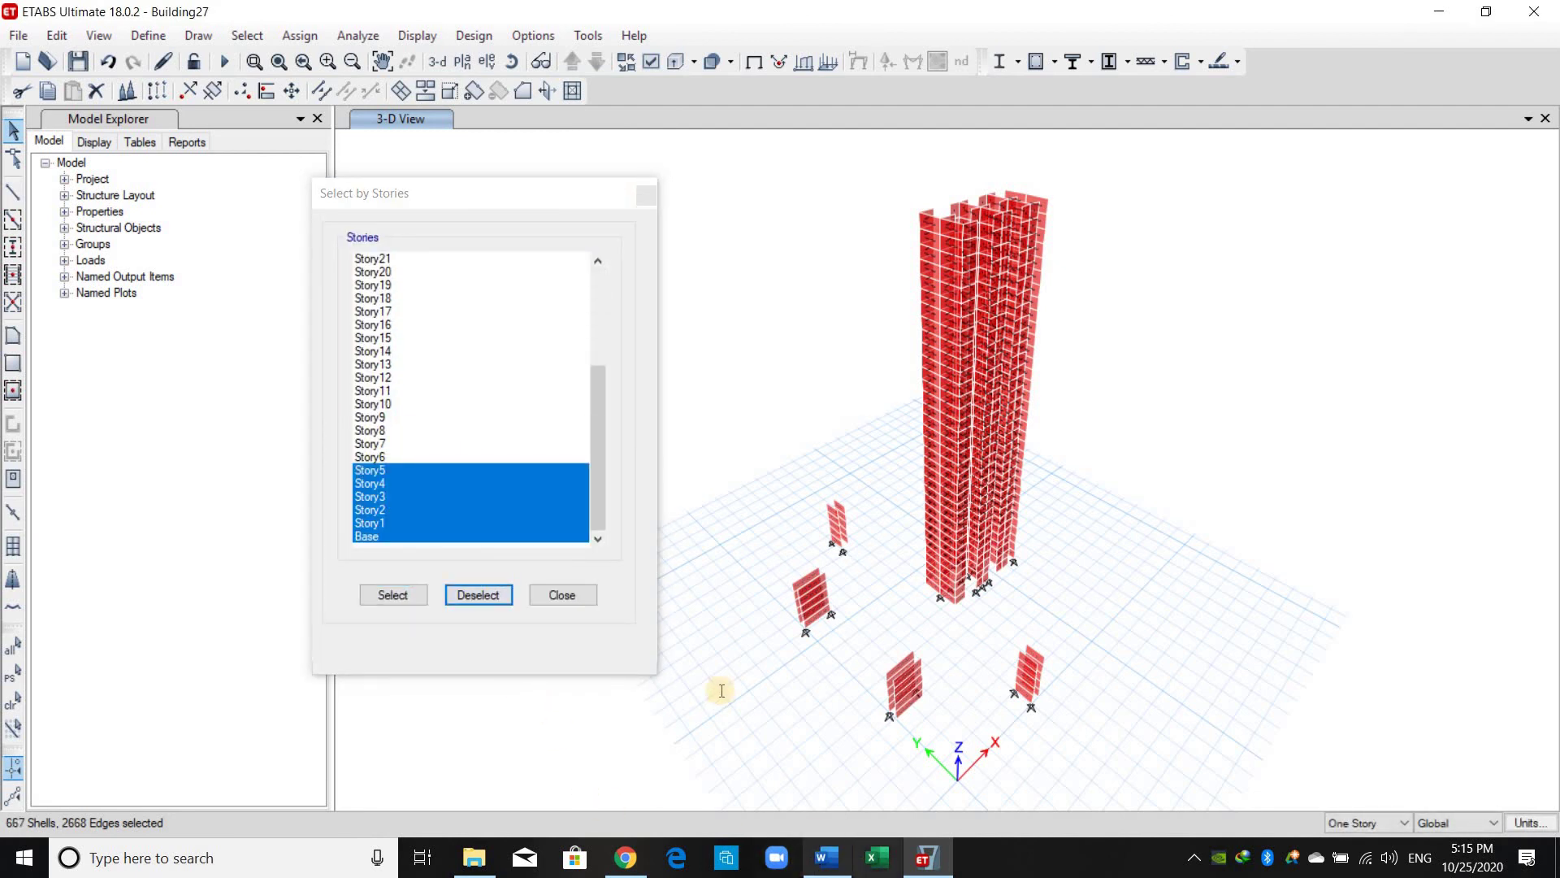
pyautogui.hotkey('alt', 'Tab')
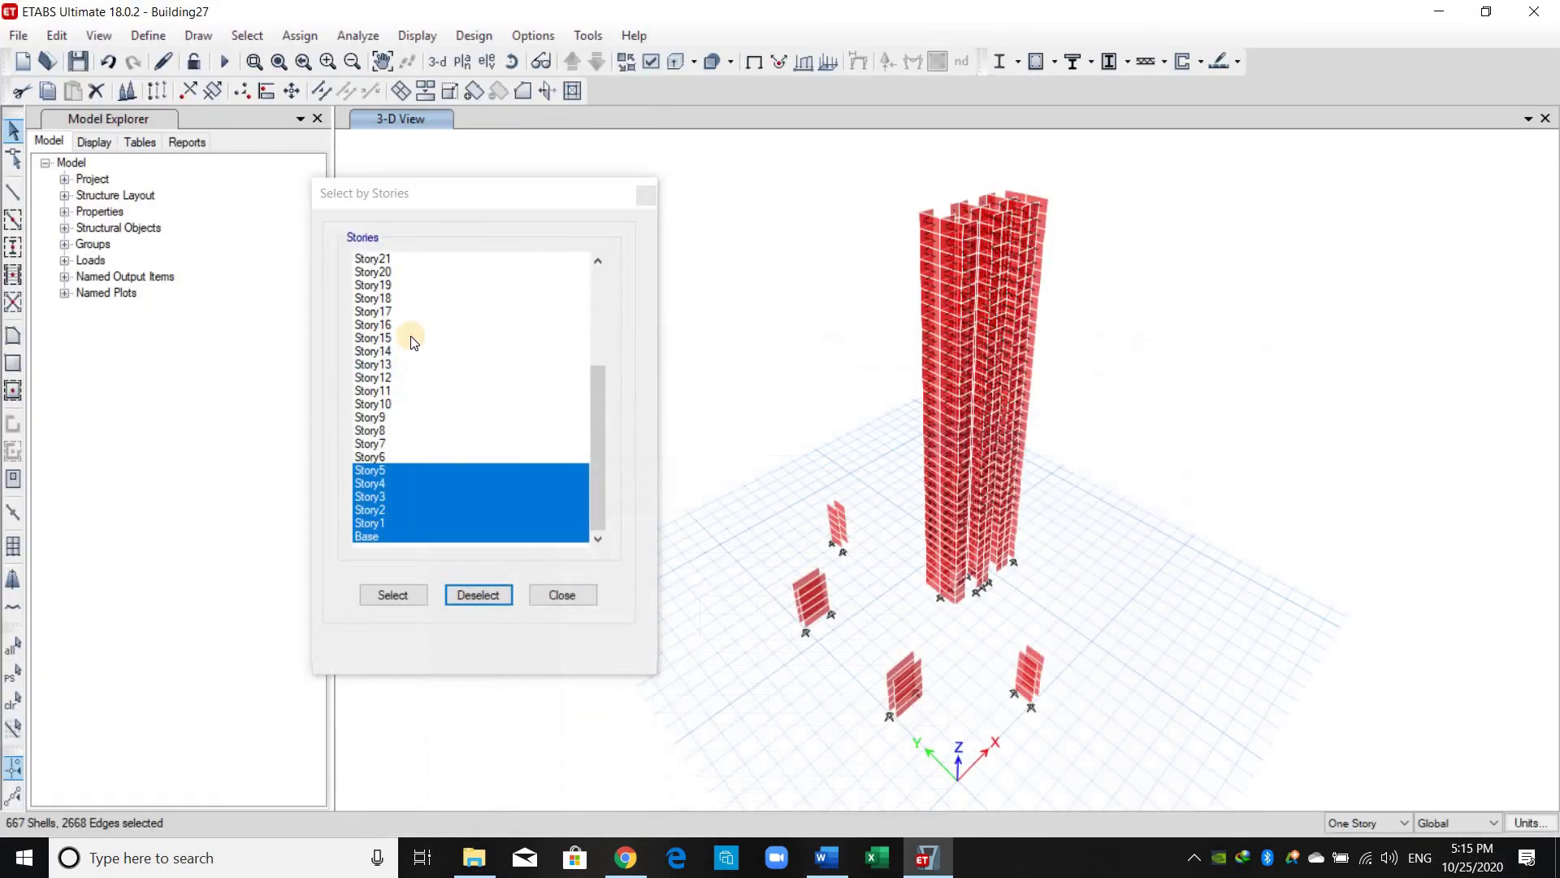
pyautogui.hotkey('alt', 'Tab')
pyautogui.click(408, 325)
pyautogui.scroll(1, 408, 300)
pyautogui.moveTo(416, 311); pyautogui.dragTo(439, 217)
pyautogui.click(486, 595)
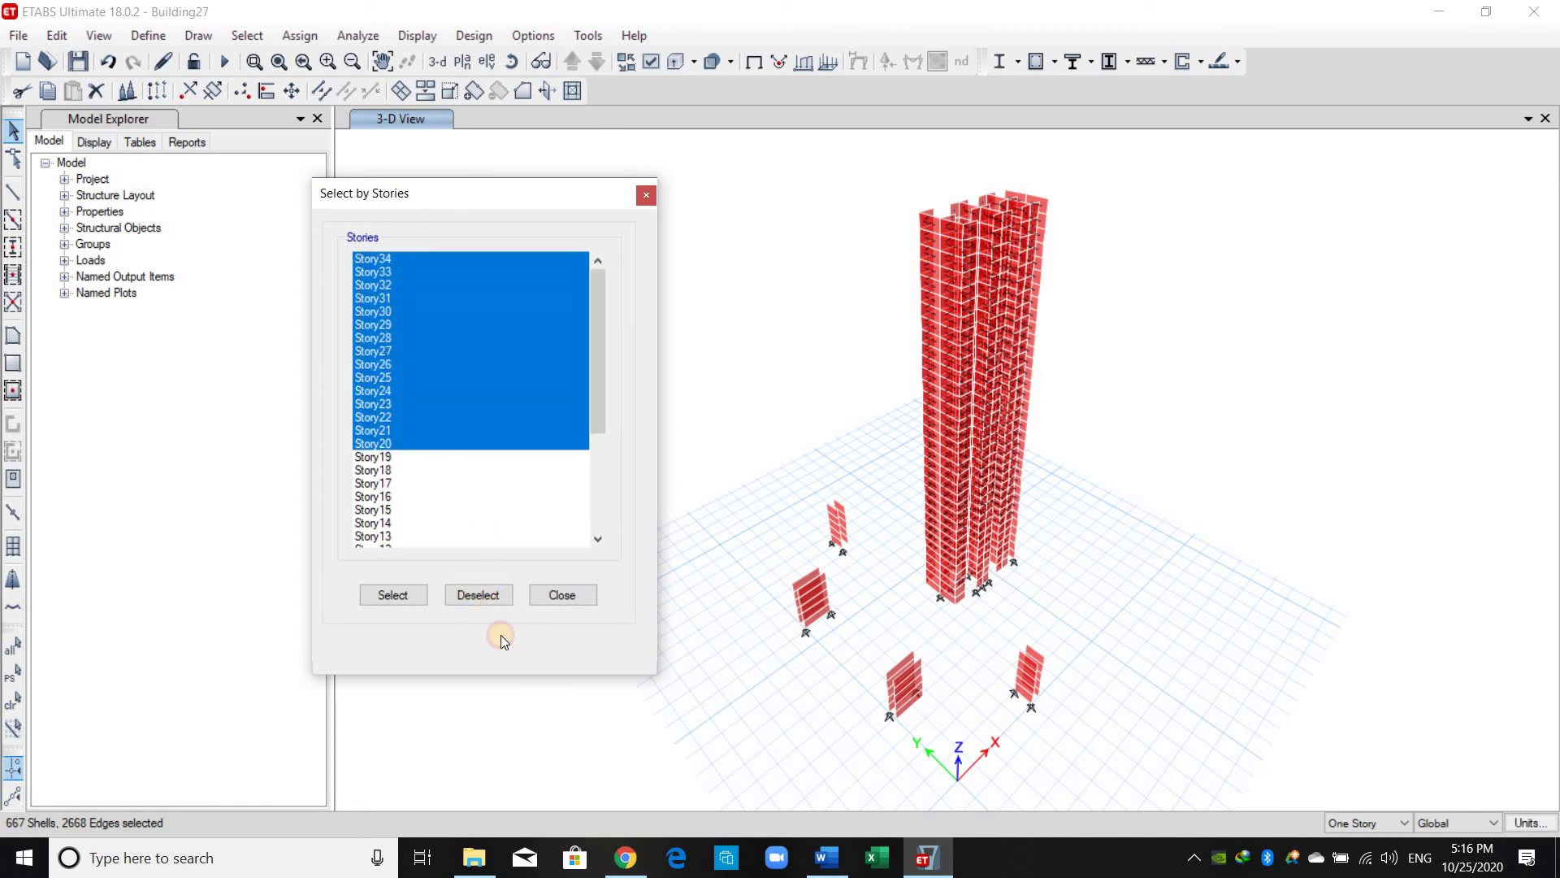
pyautogui.click(559, 593)
# Assign the Wall 45 section to the selected walls and clear the section labels from the 3-D view.
pyautogui.click(317, 35)
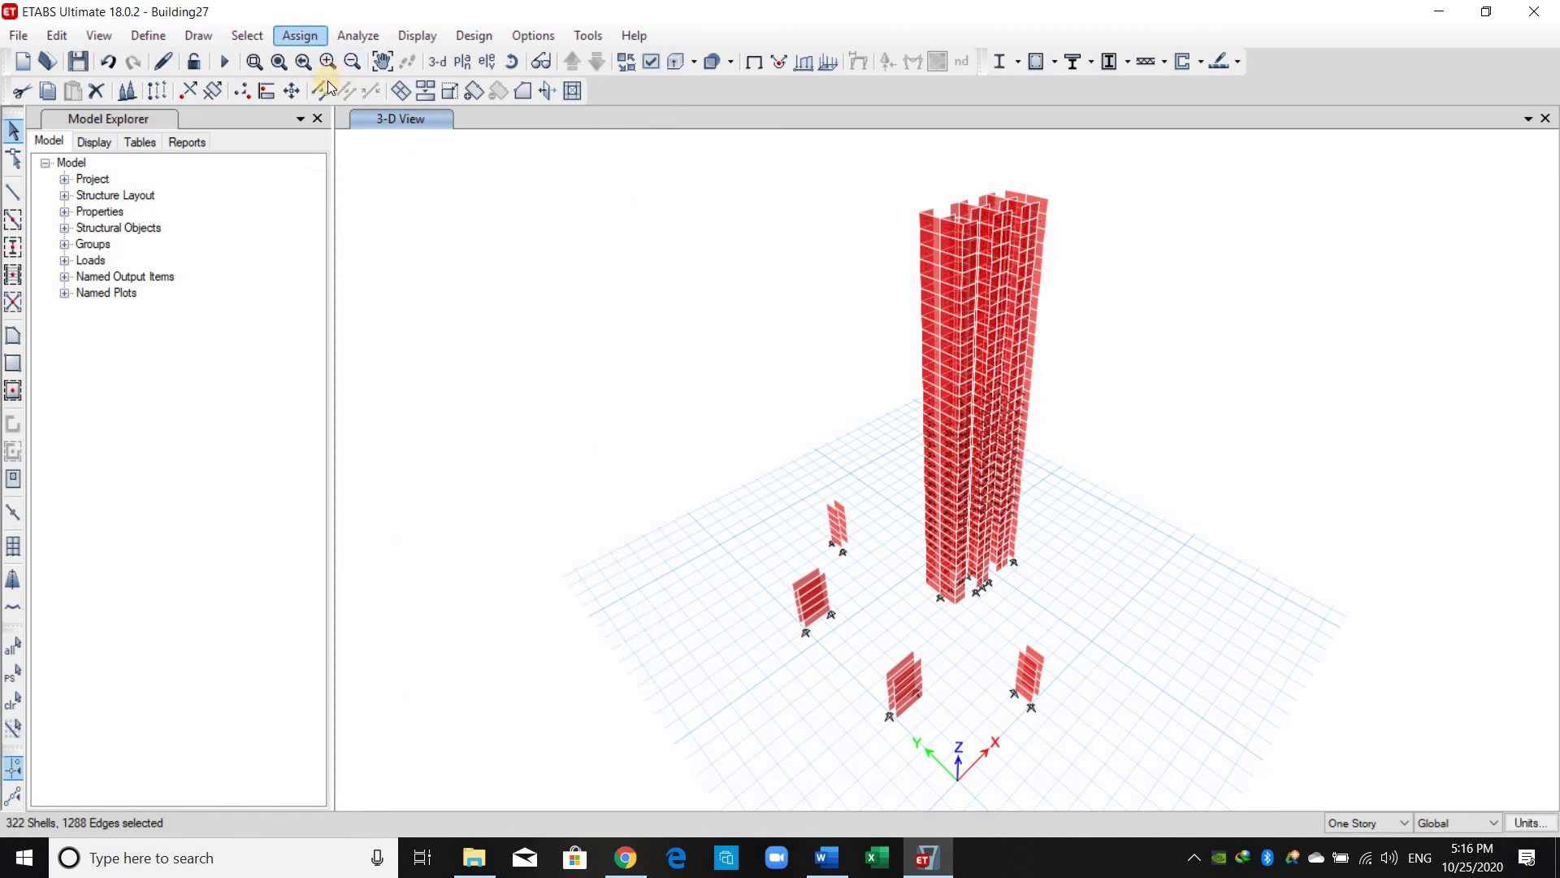
pyautogui.moveTo(524, 117)
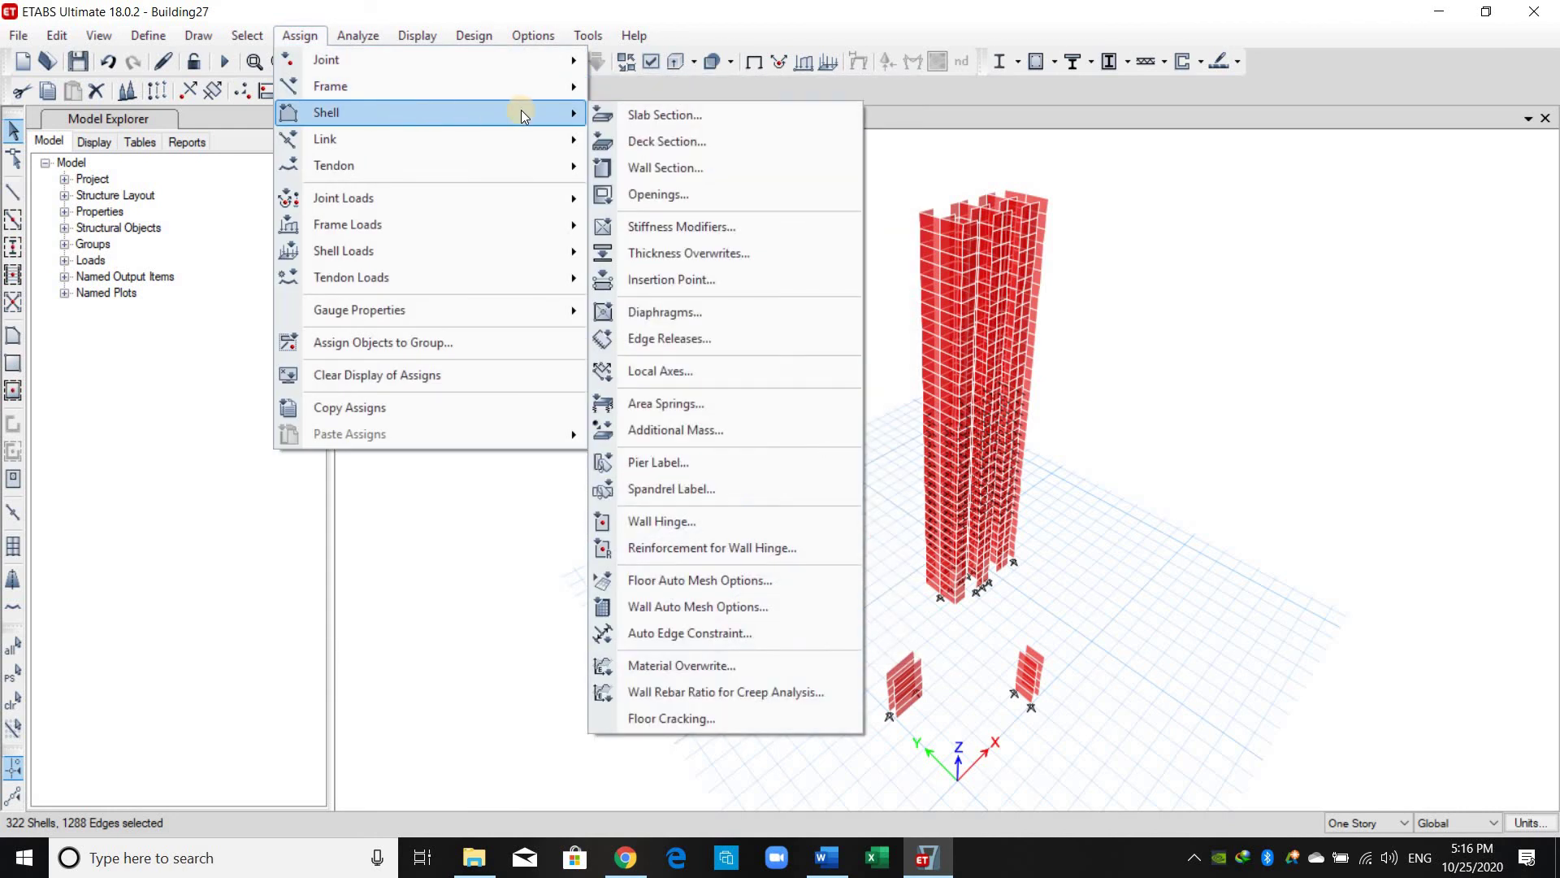
pyautogui.click(687, 169)
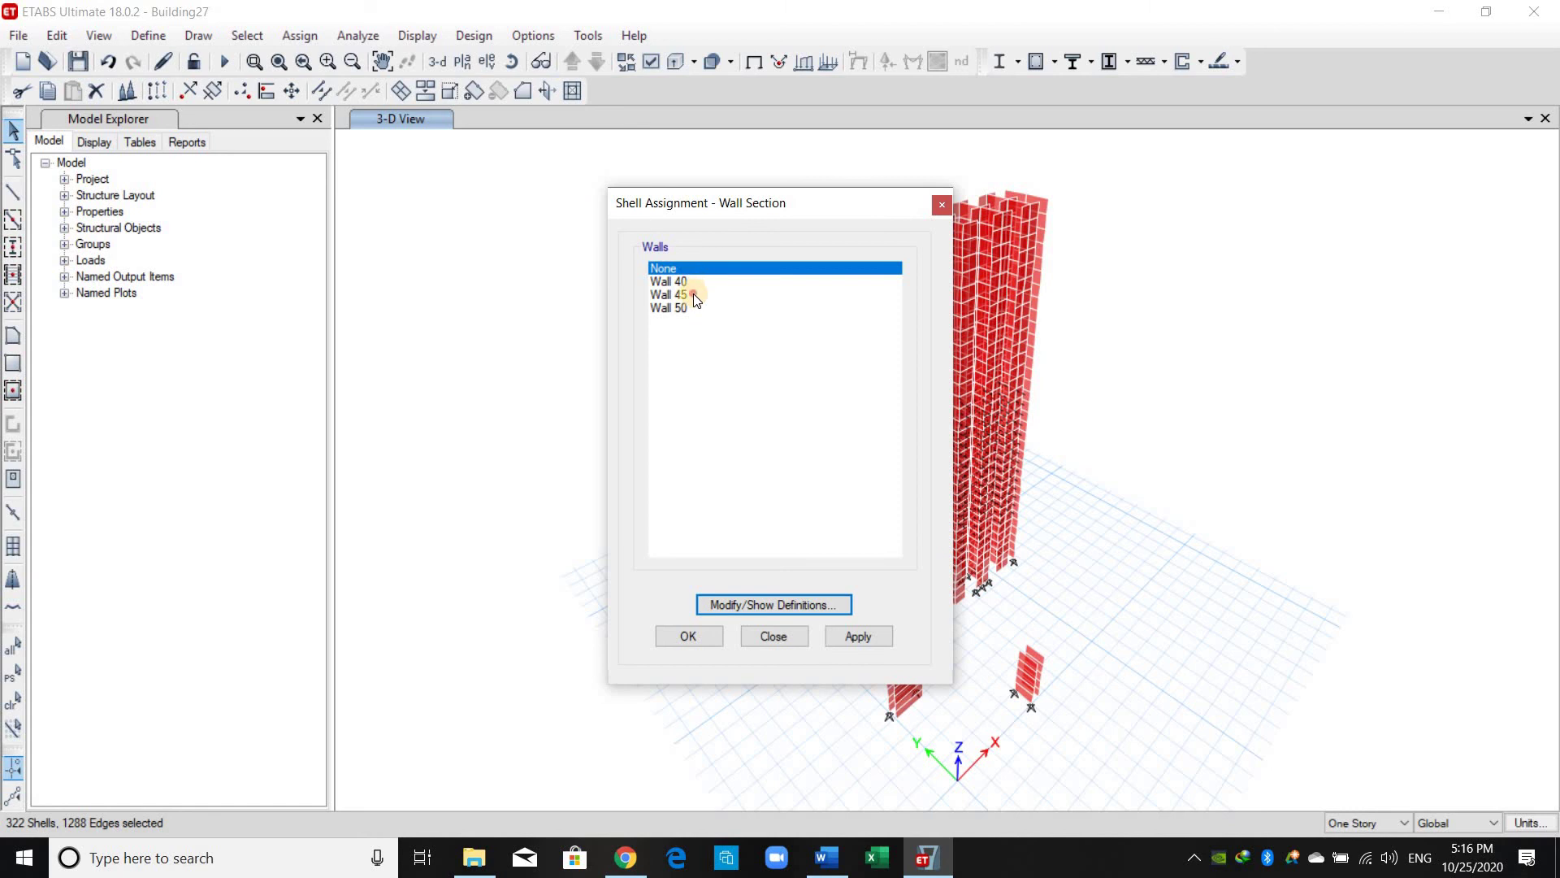
pyautogui.click(668, 294)
pyautogui.moveTo(767, 216); pyautogui.dragTo(557, 204)
pyautogui.click(654, 623)
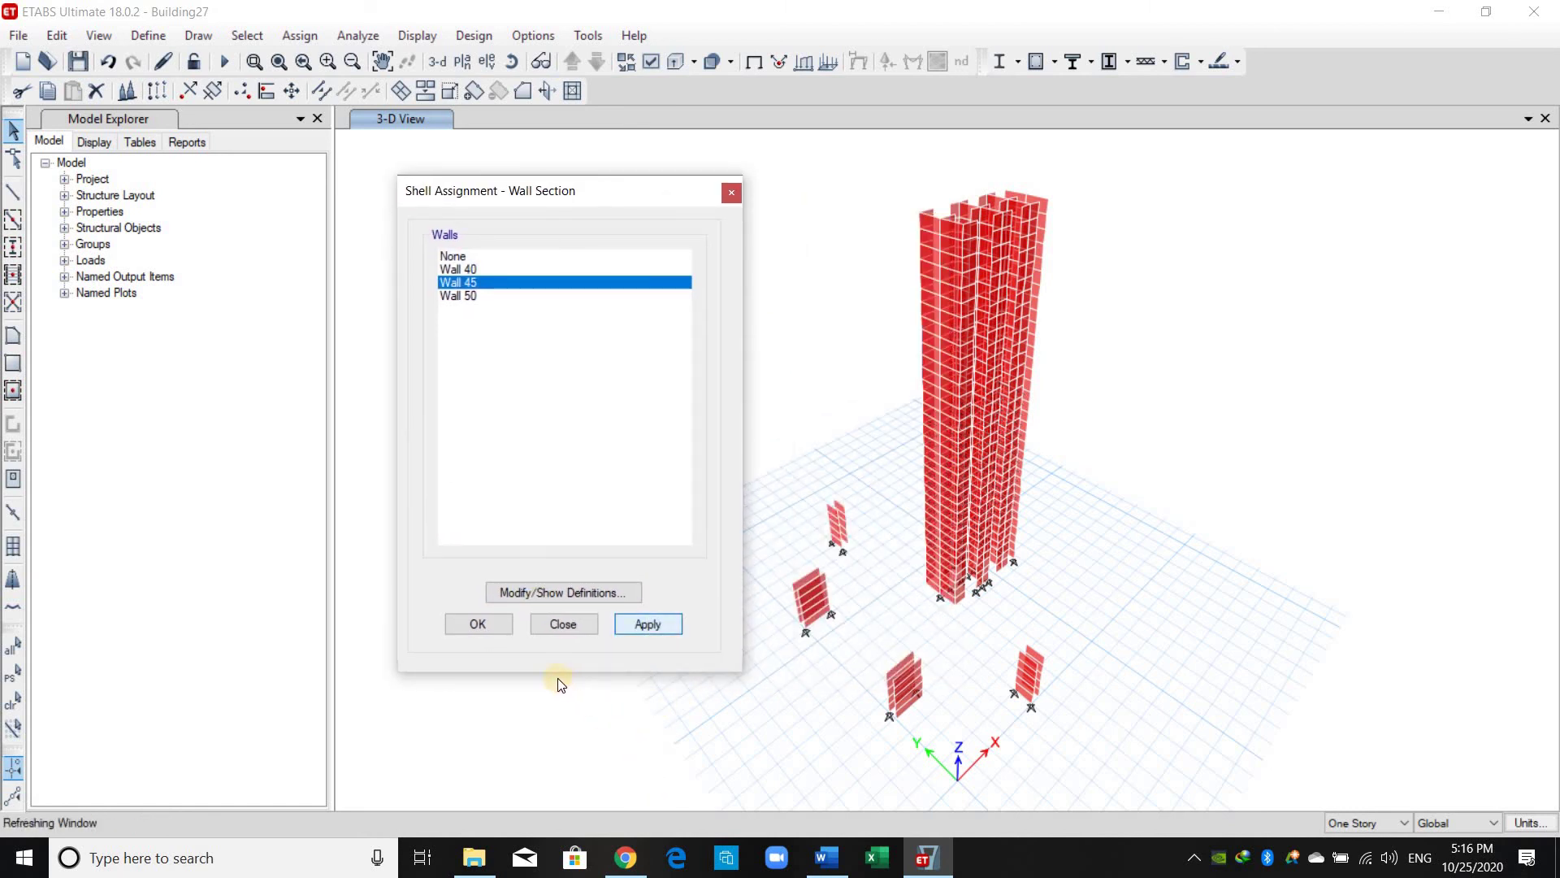
pyautogui.click(479, 624)
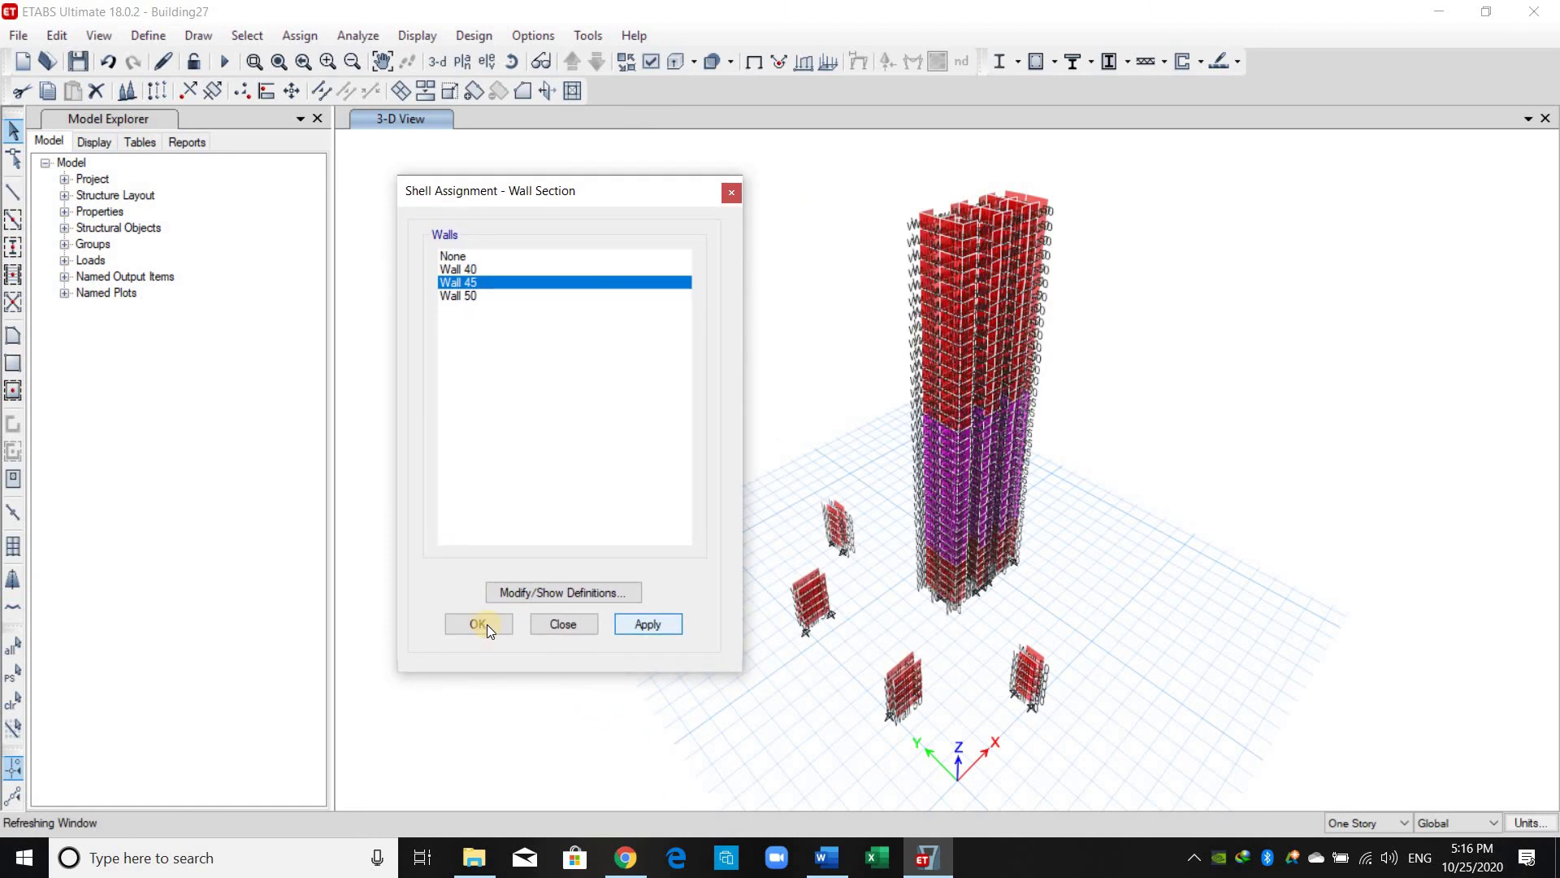
pyautogui.click(754, 64)
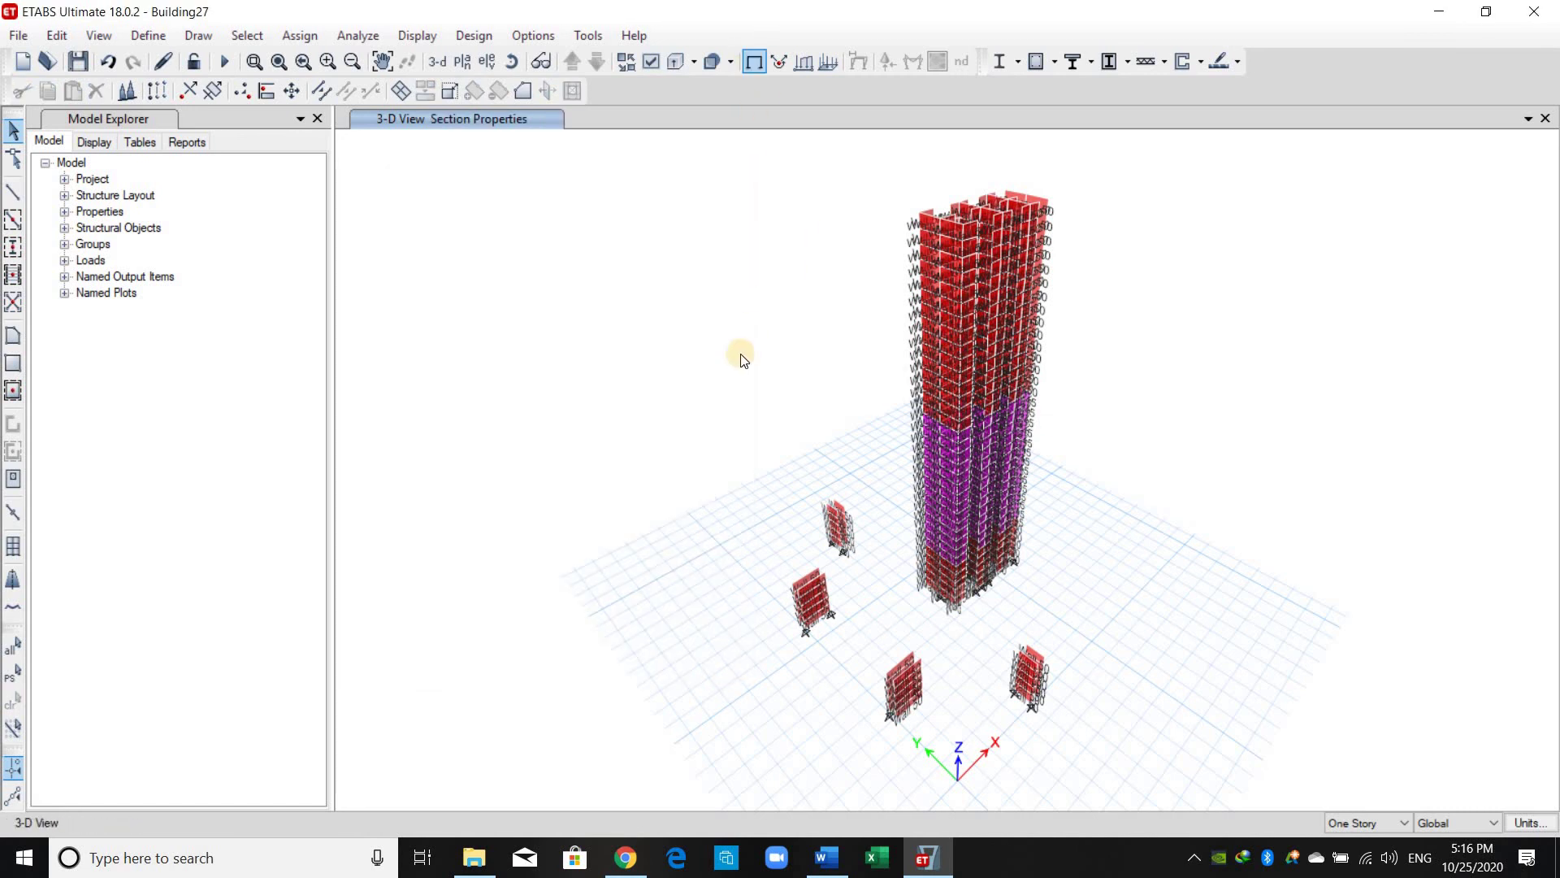
# Select all walls by object type again, including those with the Wall 45 section.
pyautogui.click(247, 36)
pyautogui.moveTo(279, 60)
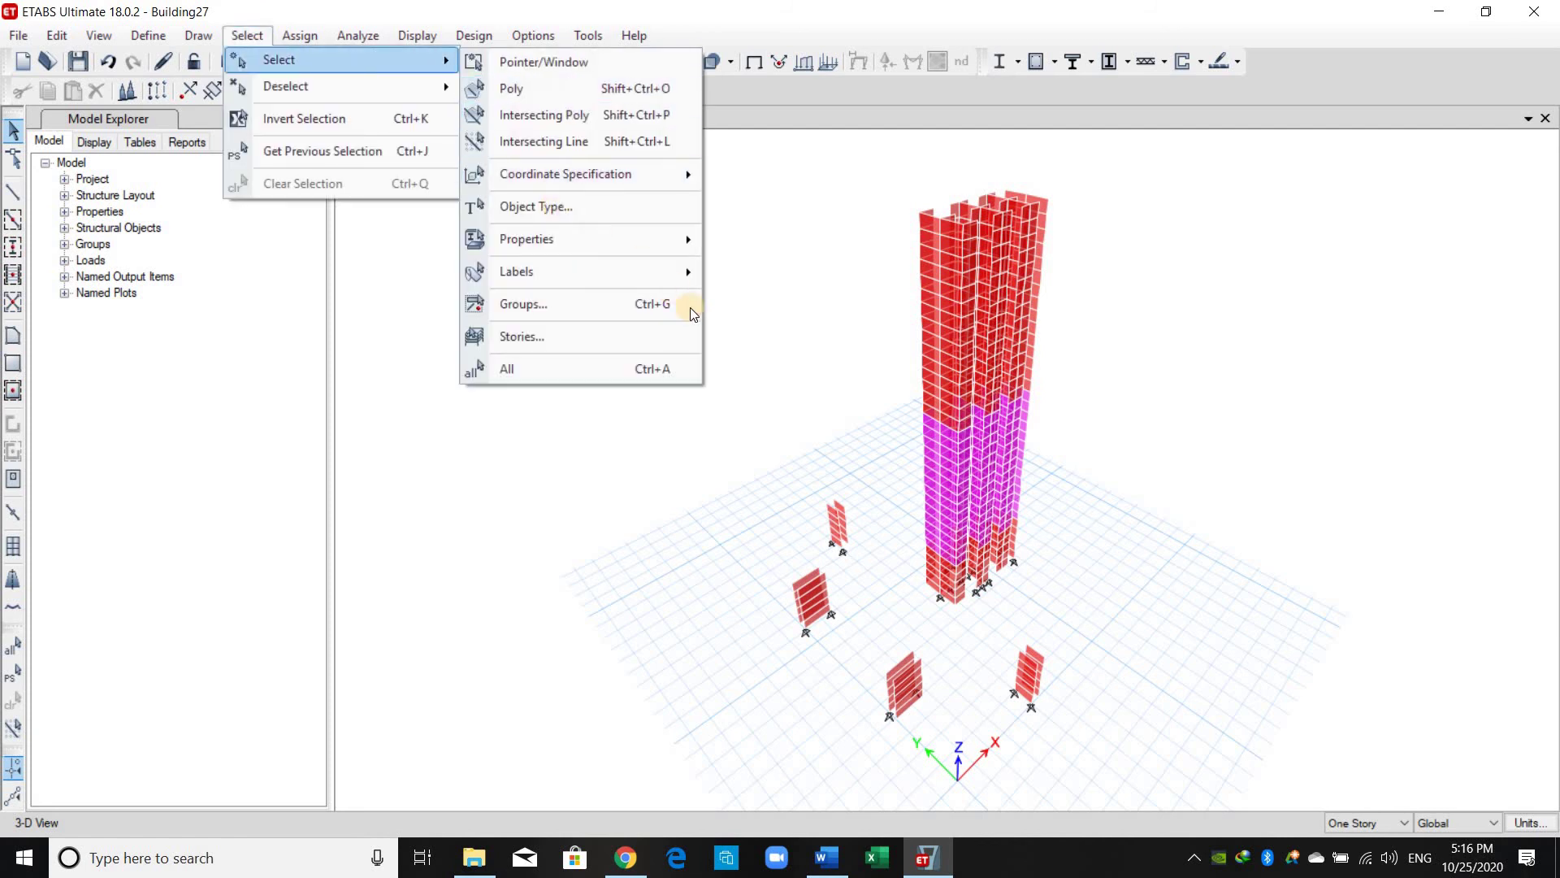
pyautogui.click(687, 208)
pyautogui.click(416, 319)
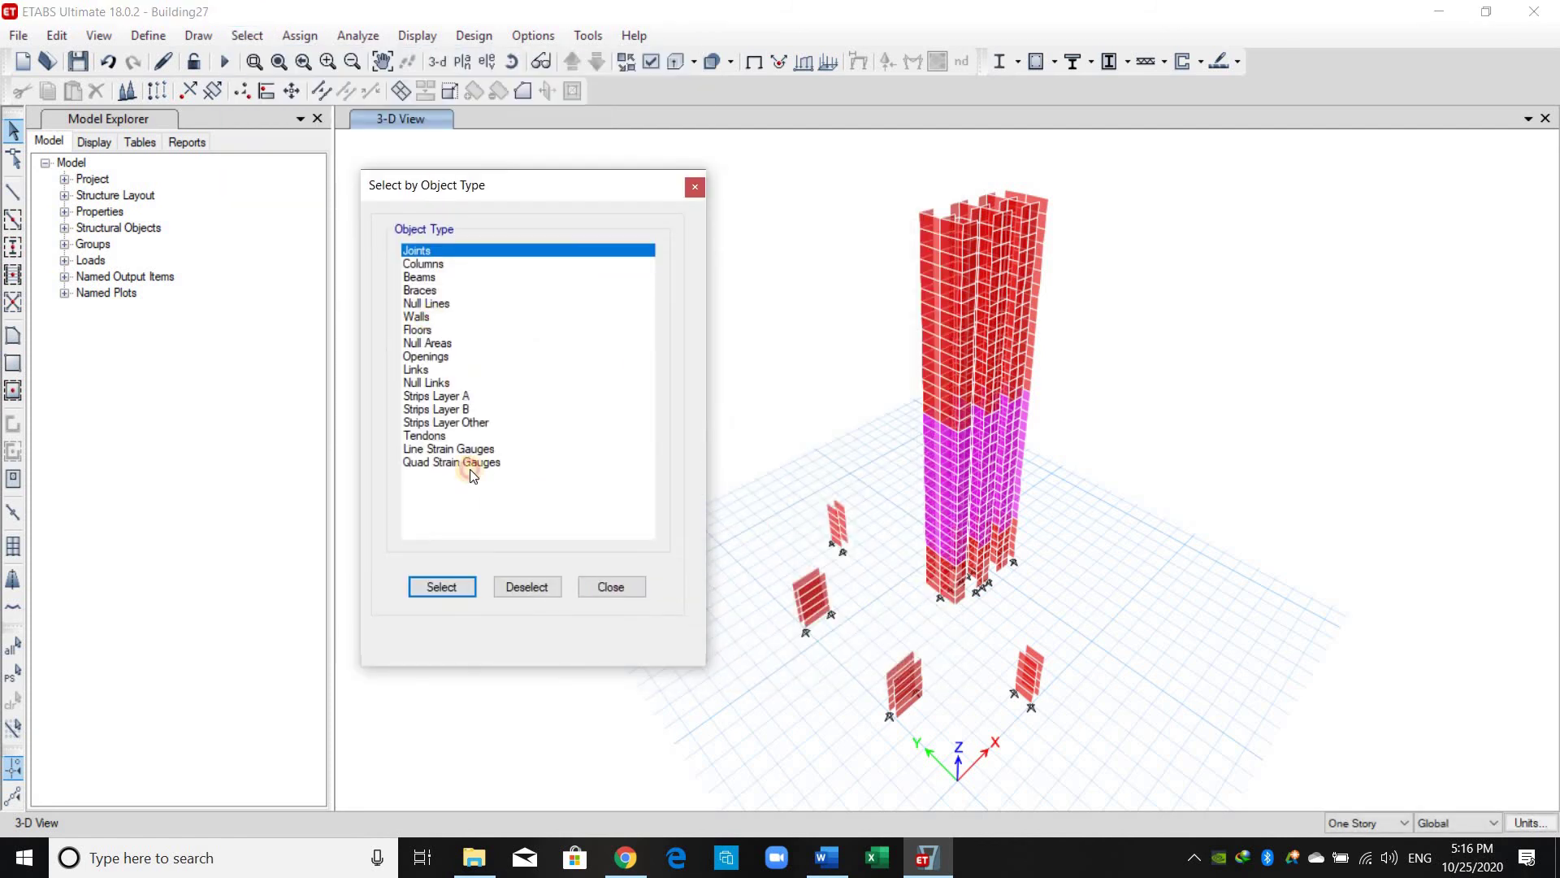
pyautogui.click(470, 588)
pyautogui.click(442, 586)
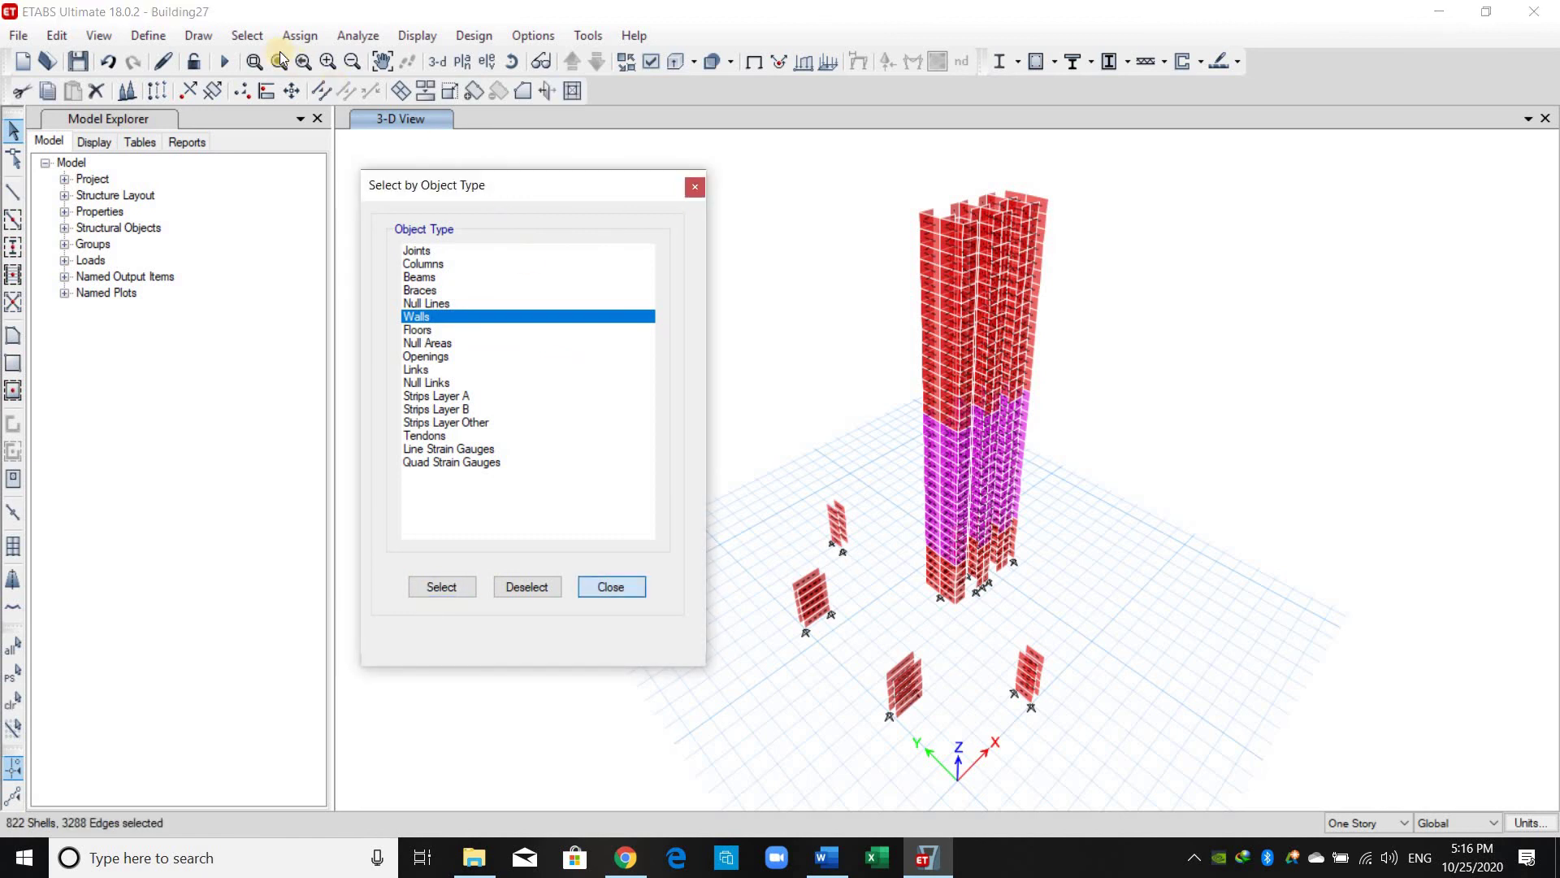
# Deselect the objects on Base through Story19 by story, keeping the walls from Story20 upward selected.
pyautogui.click(611, 587)
pyautogui.click(247, 35)
pyautogui.moveTo(286, 86)
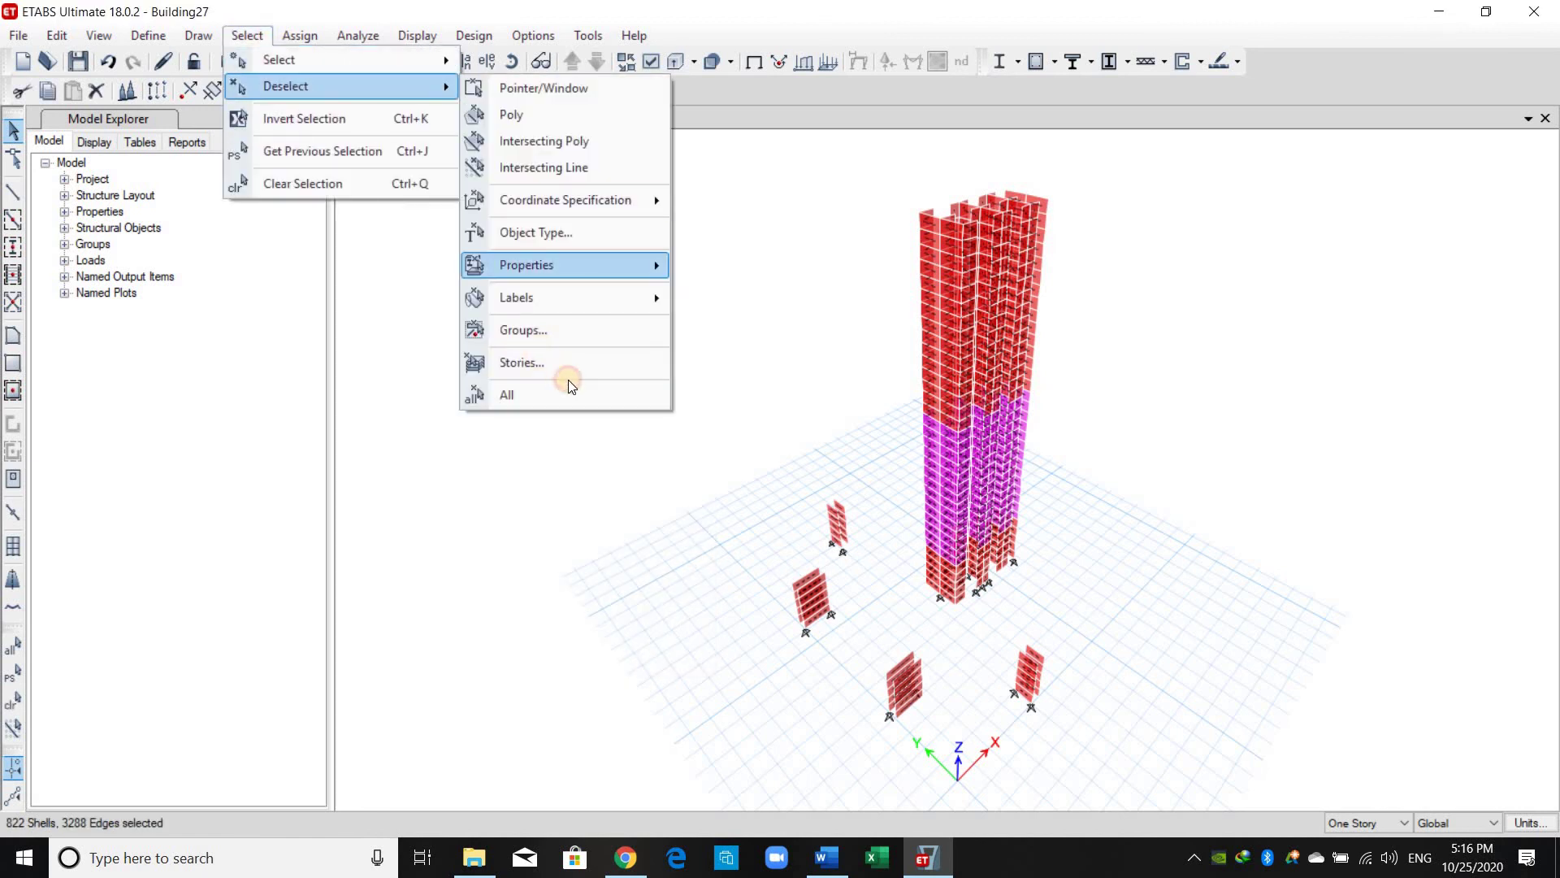
pyautogui.click(523, 362)
pyautogui.scroll(-1, 397, 415)
pyautogui.moveTo(397, 415); pyautogui.dragTo(486, 655)
pyautogui.click(490, 597)
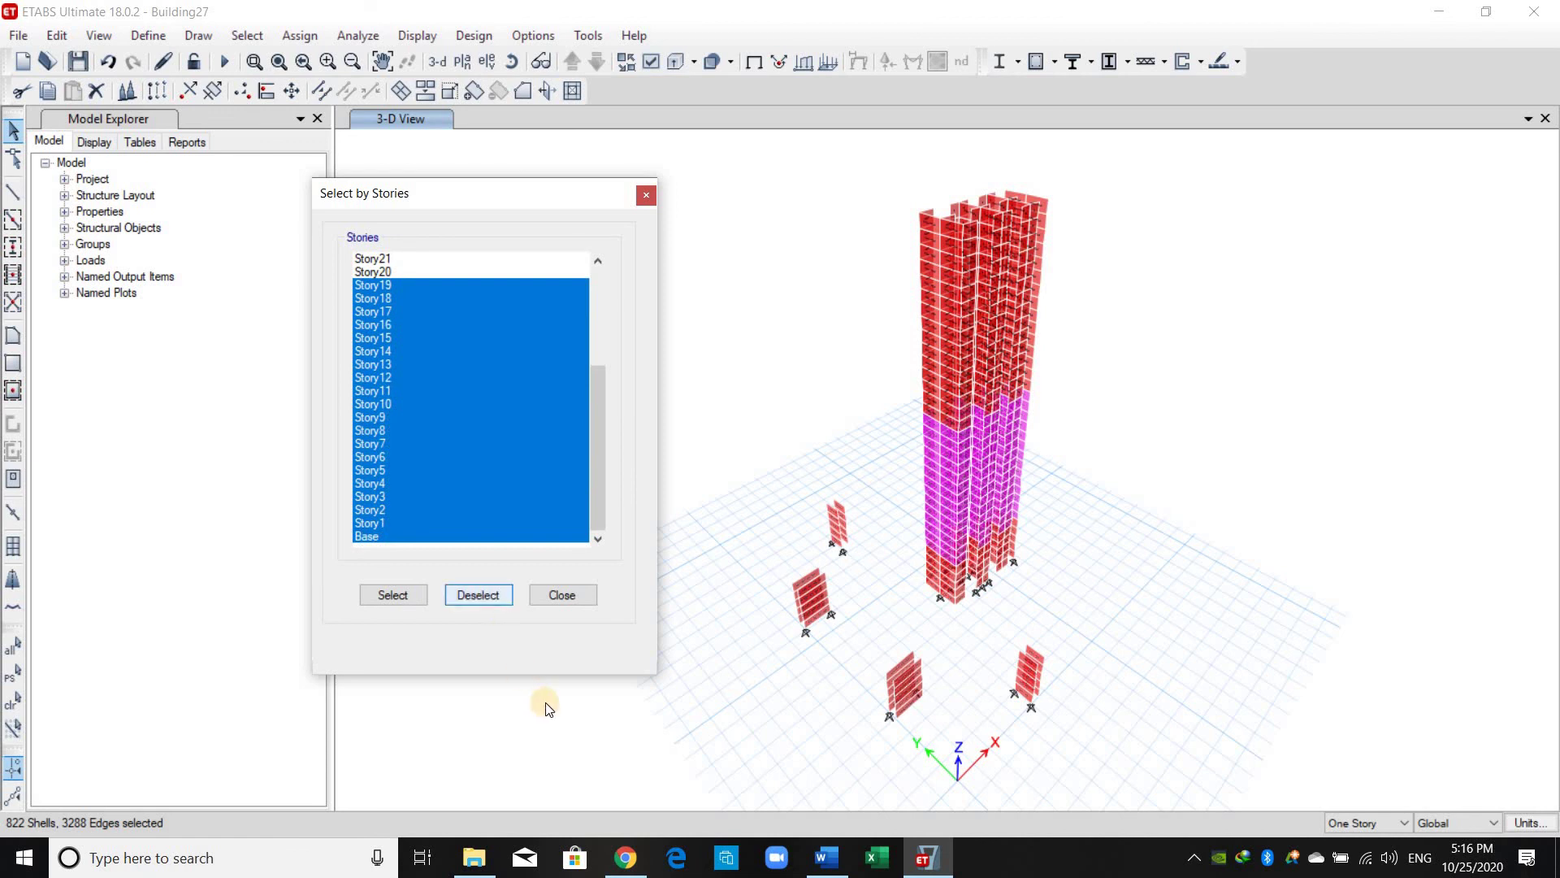
pyautogui.click(564, 597)
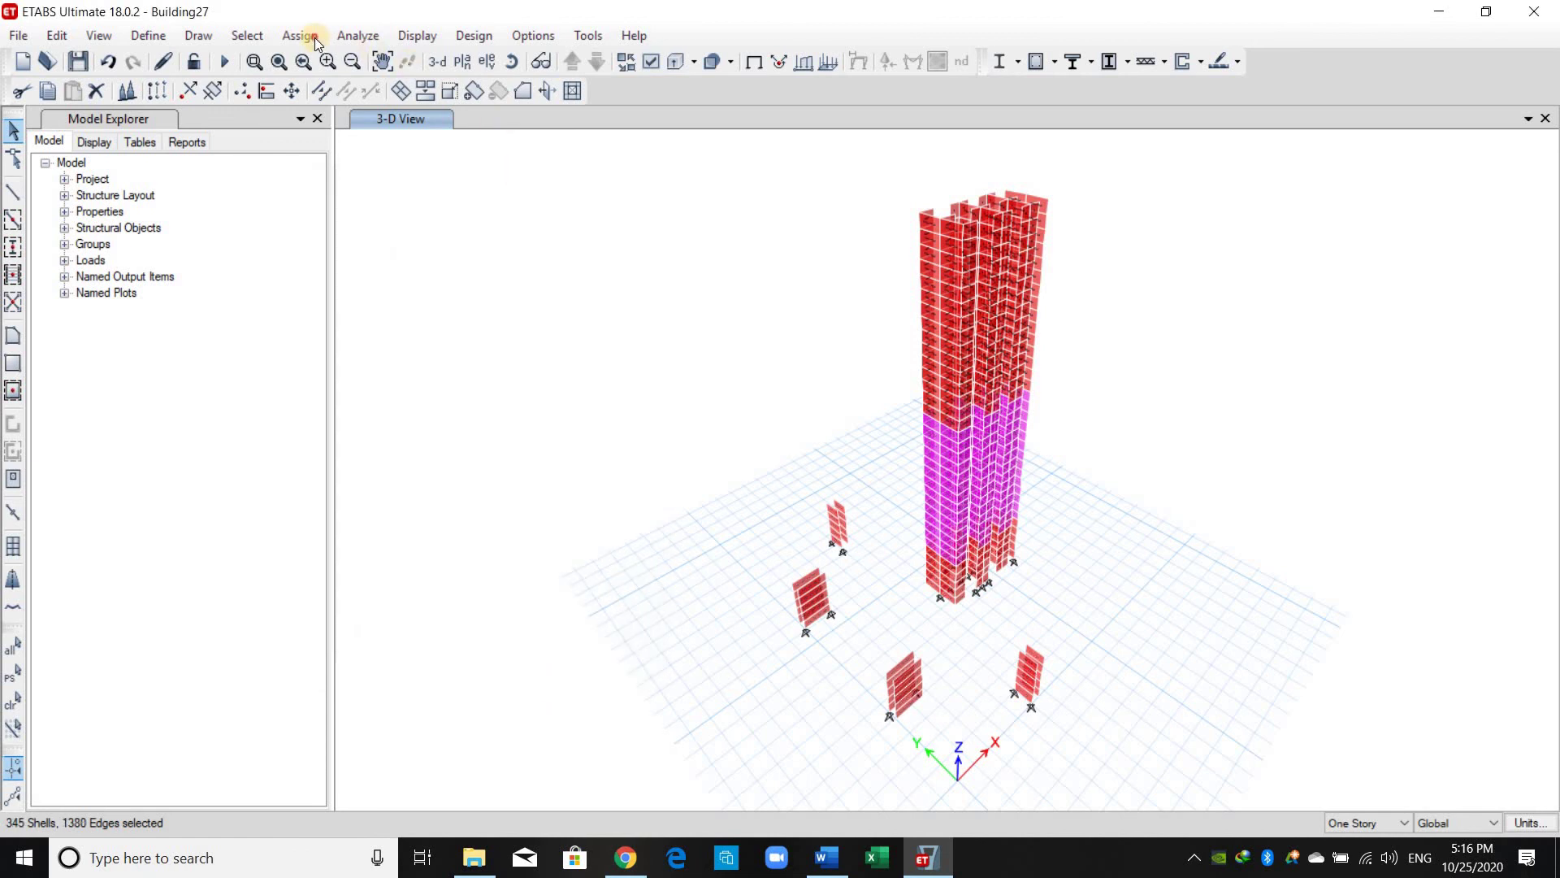
# Assign the Wall 40 section to the selected upper-story walls.
pyautogui.click(300, 35)
pyautogui.moveTo(366, 112)
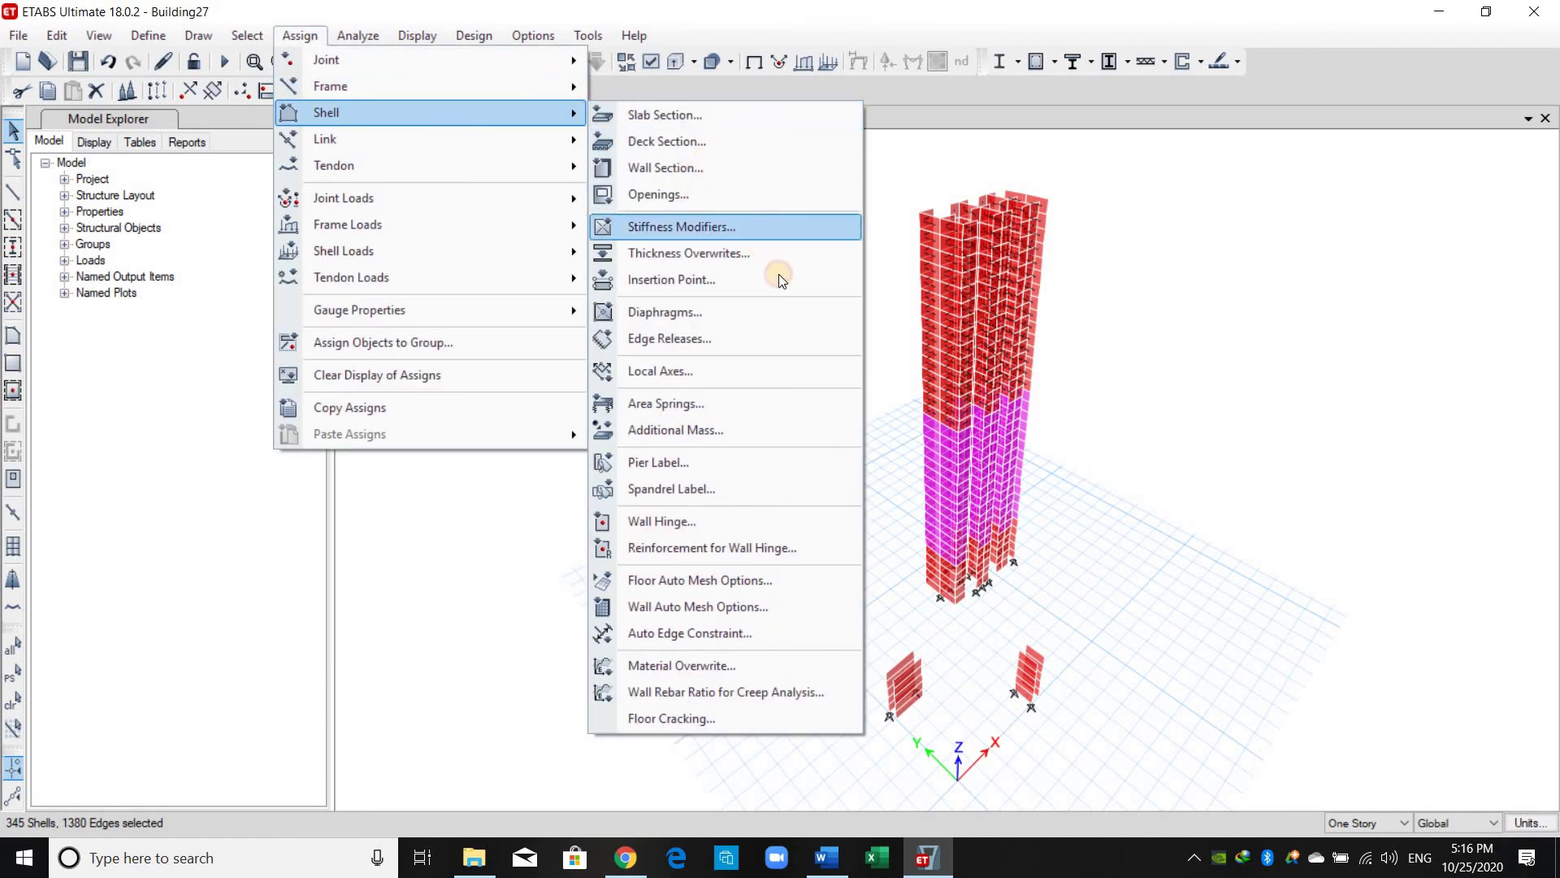
pyautogui.click(664, 167)
pyautogui.click(642, 622)
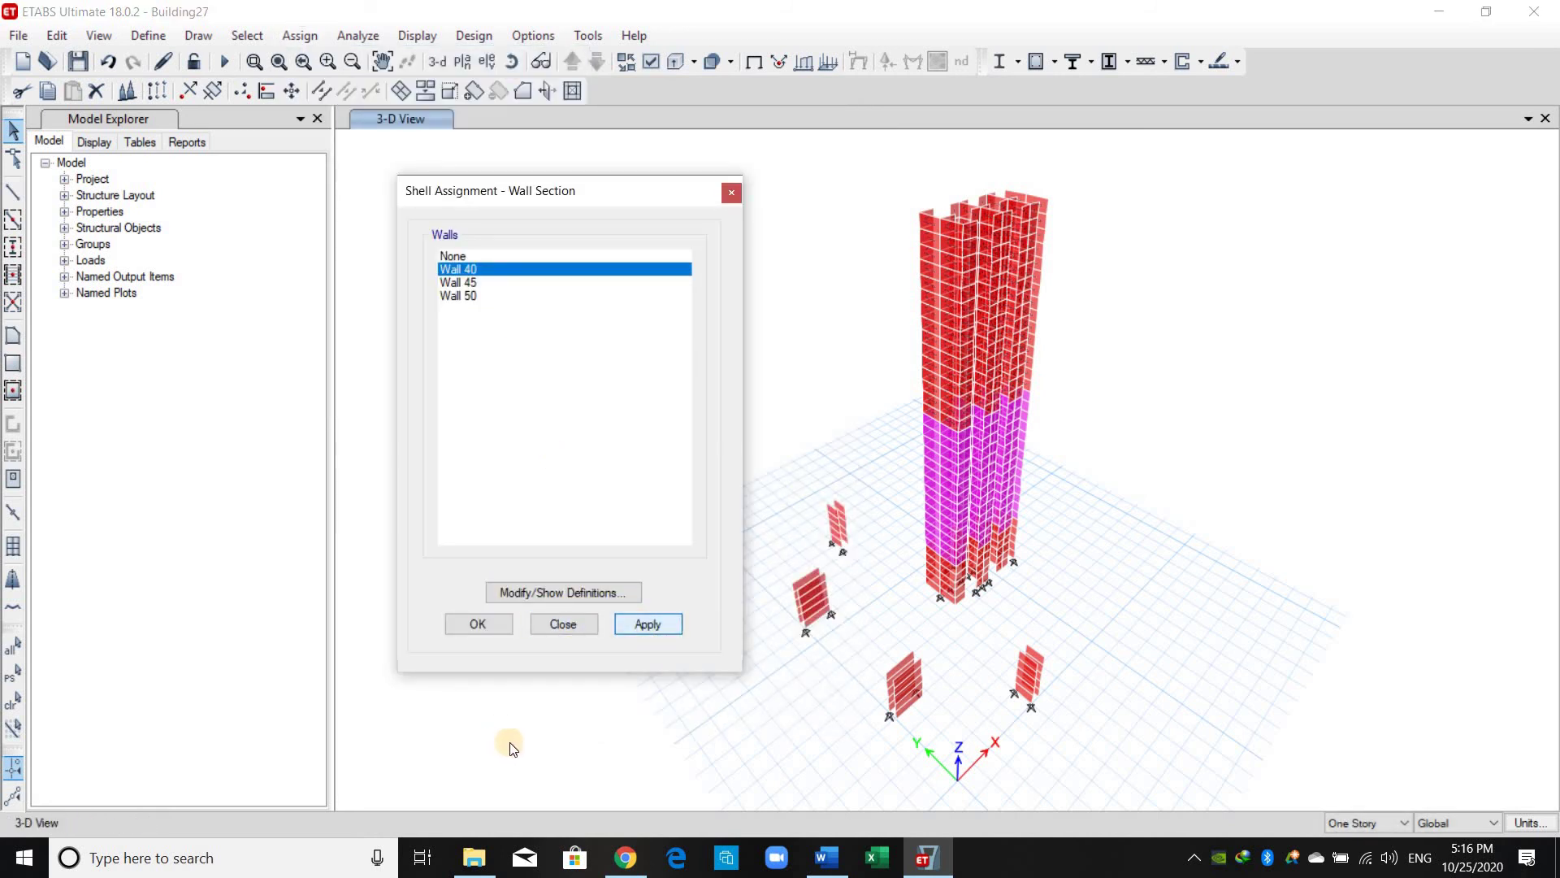
pyautogui.click(478, 623)
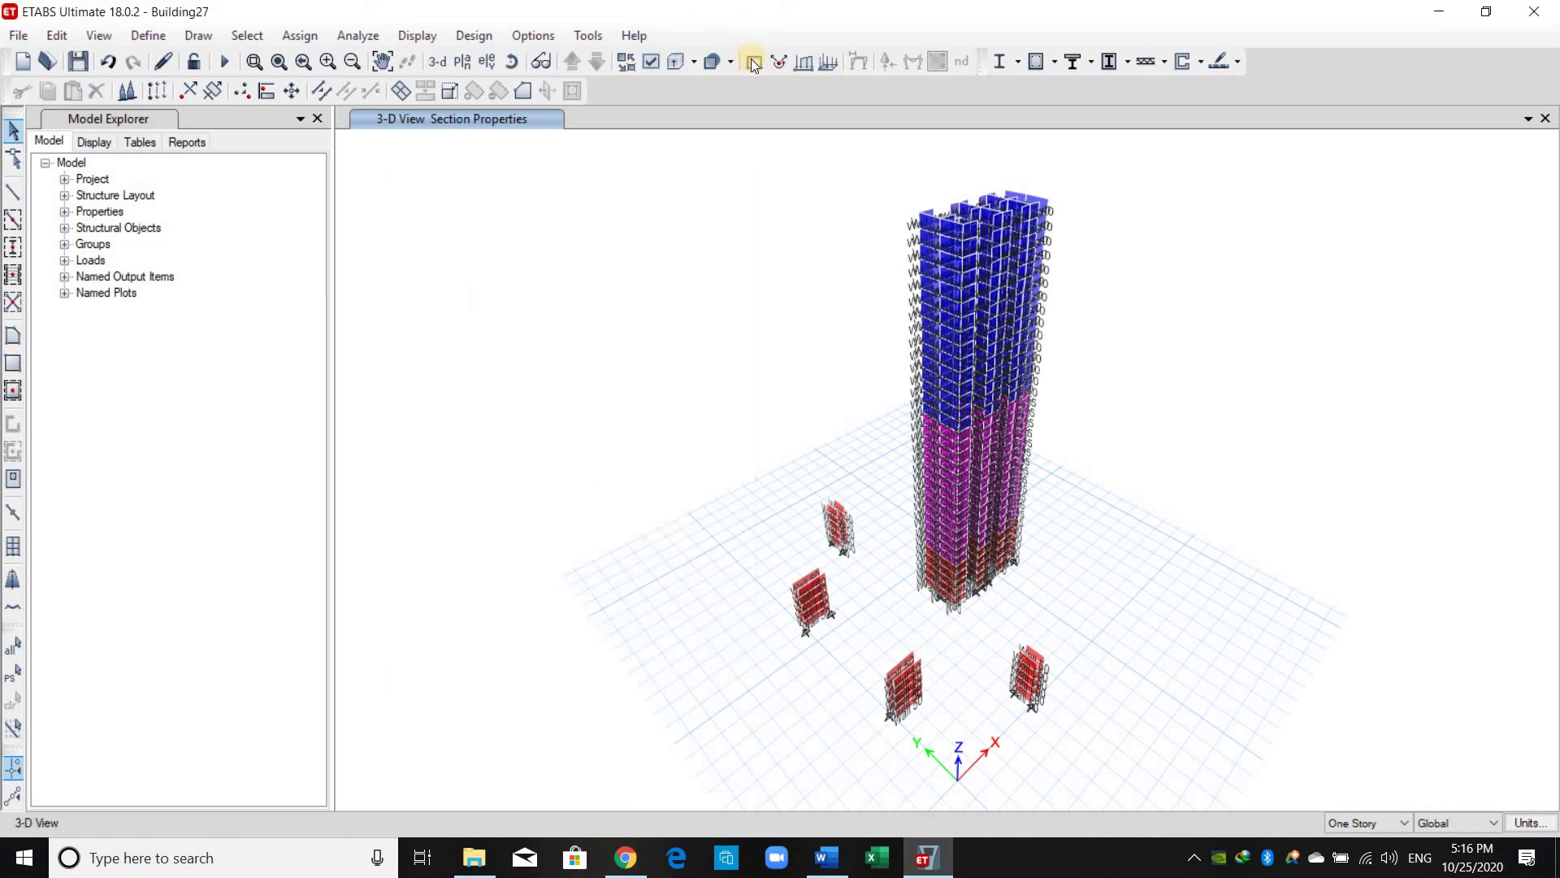
# Clear the section labels from the 3-D view and show all objects of the building again.
pyautogui.click(753, 62)
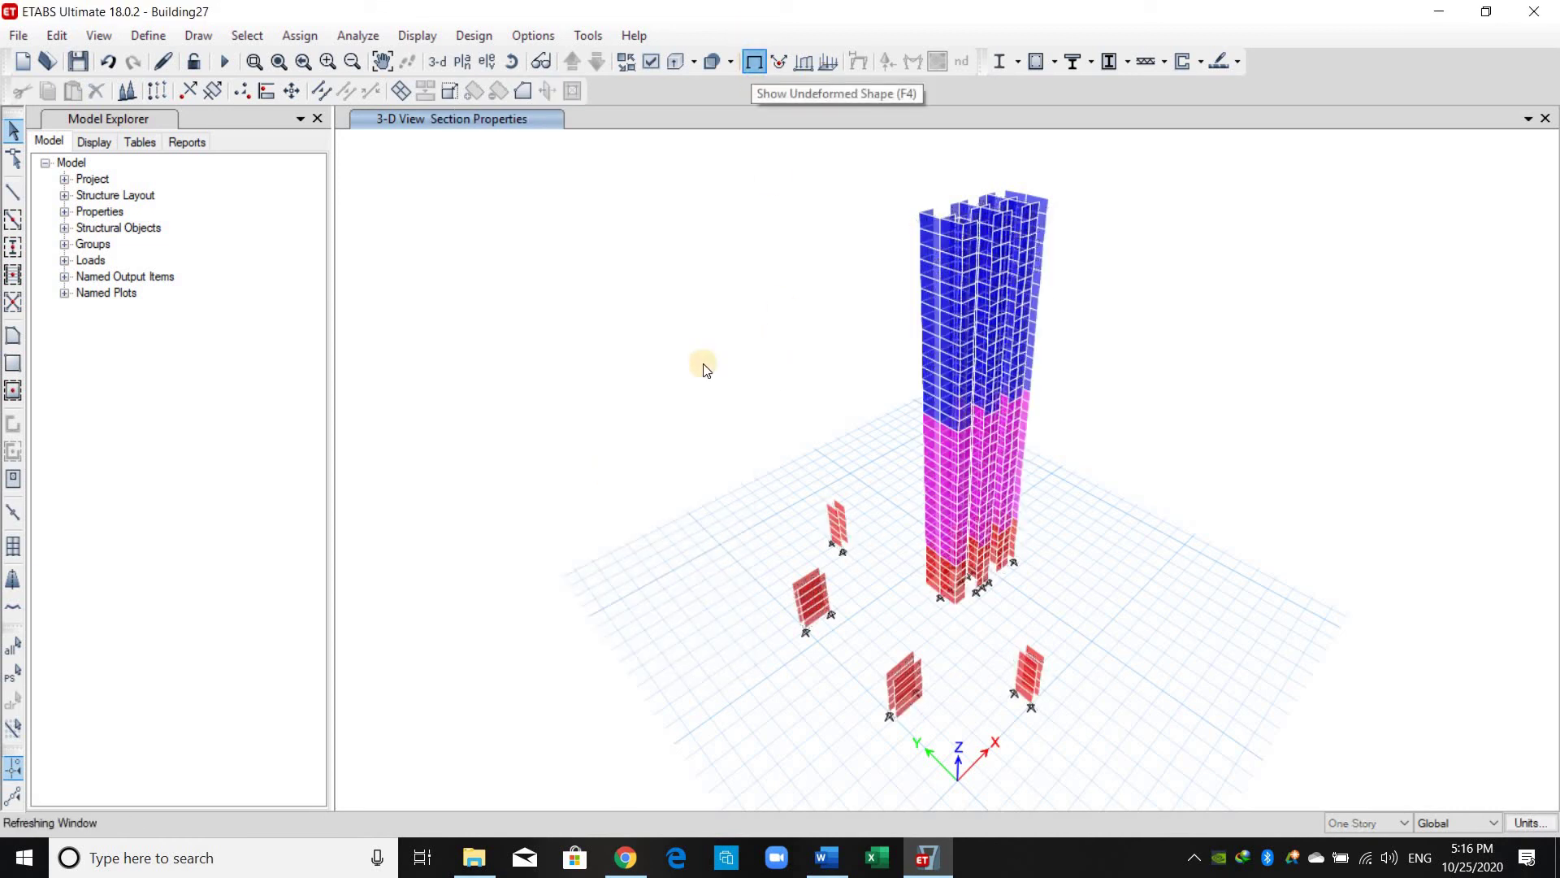
pyautogui.rightClick(484, 198)
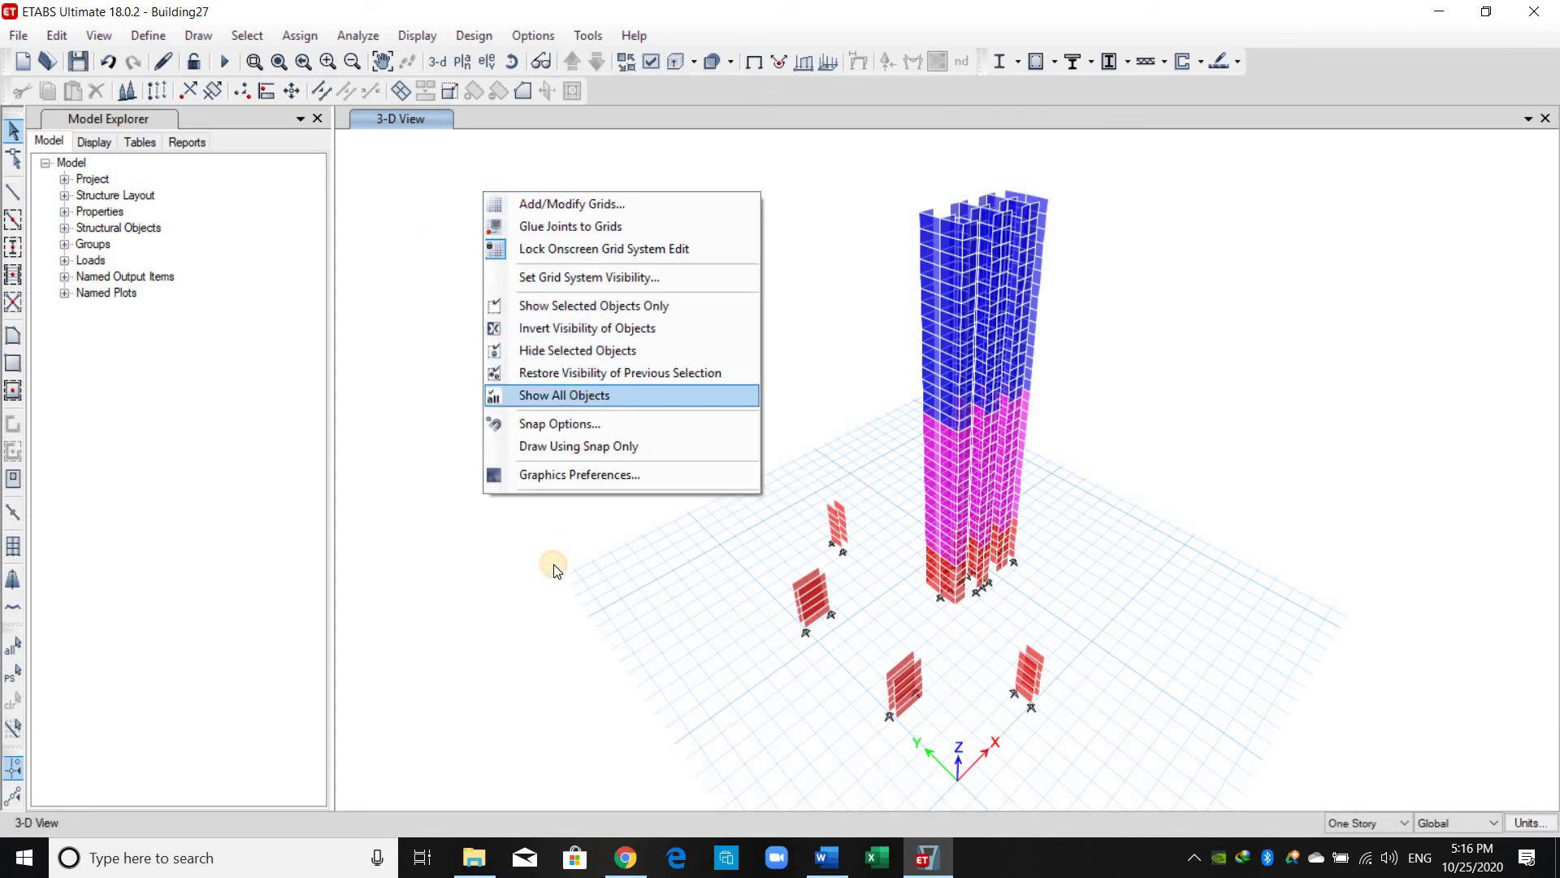
pyautogui.click(530, 513)
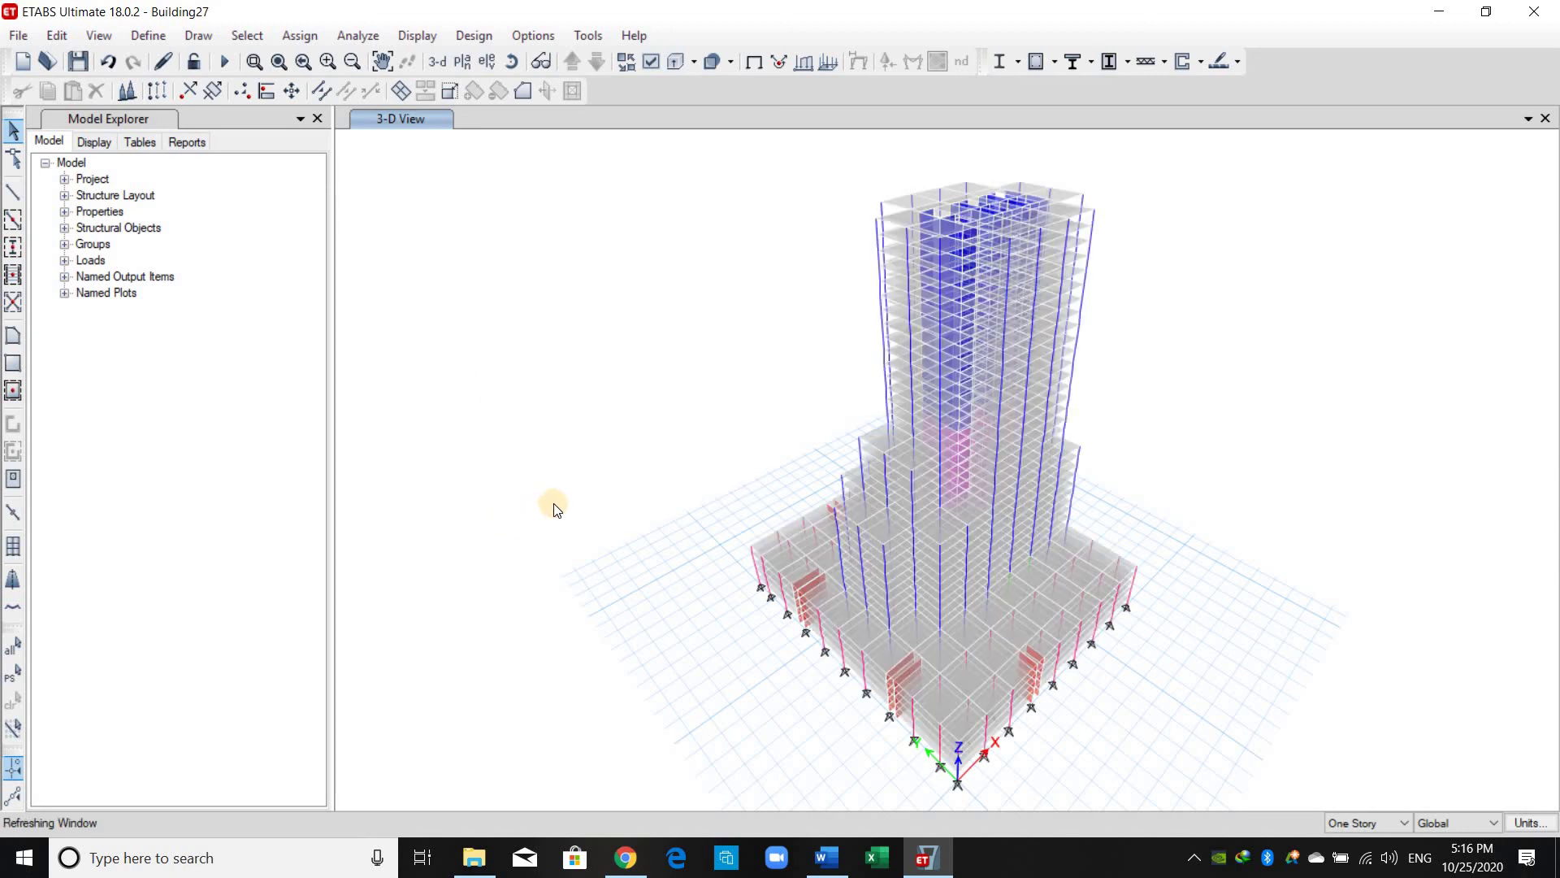